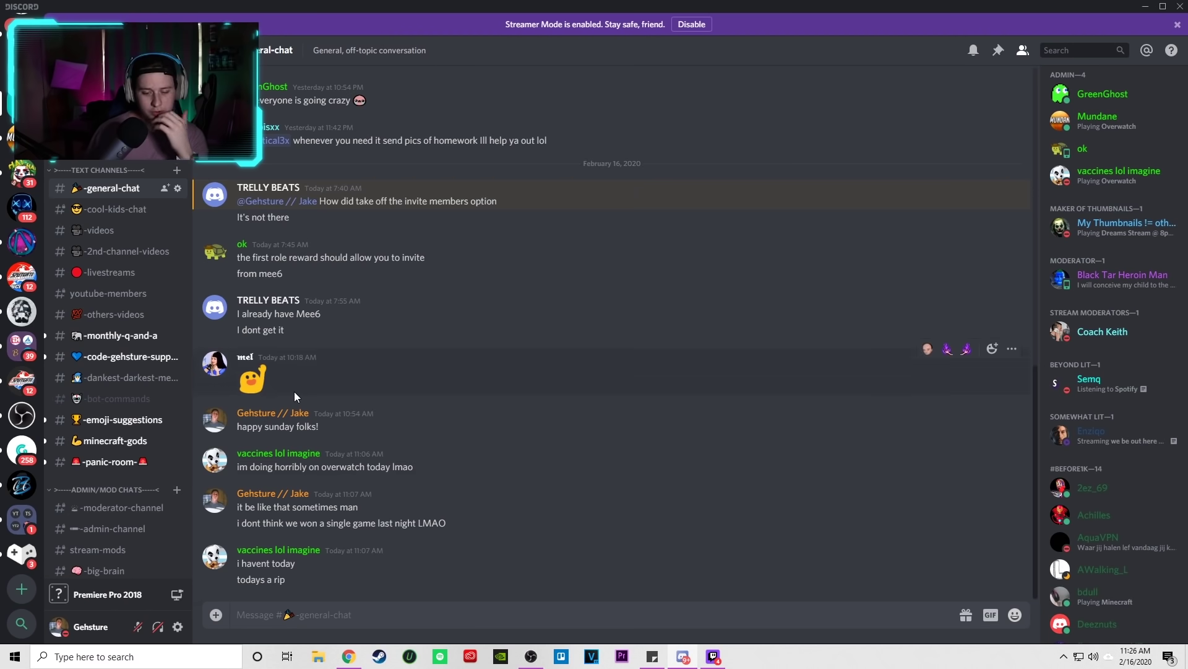
- Create a new server named Youtube Test Server
click(21, 588)
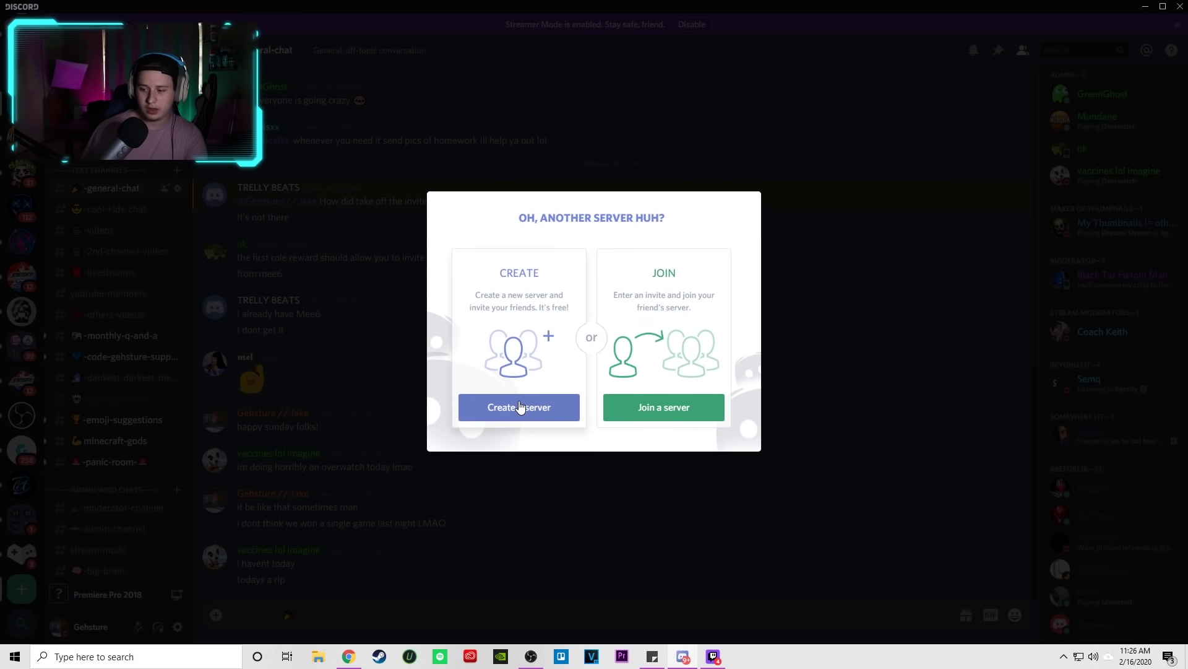
click(518, 406)
drag(533, 318, 352, 329)
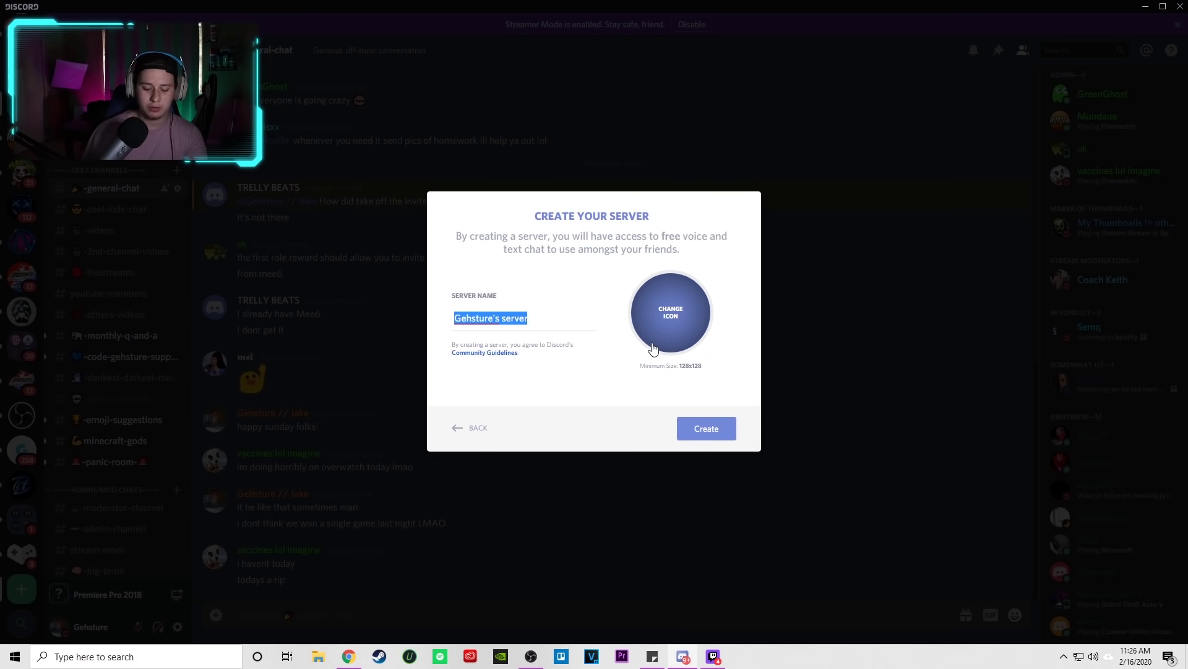
text(Youtube Te)
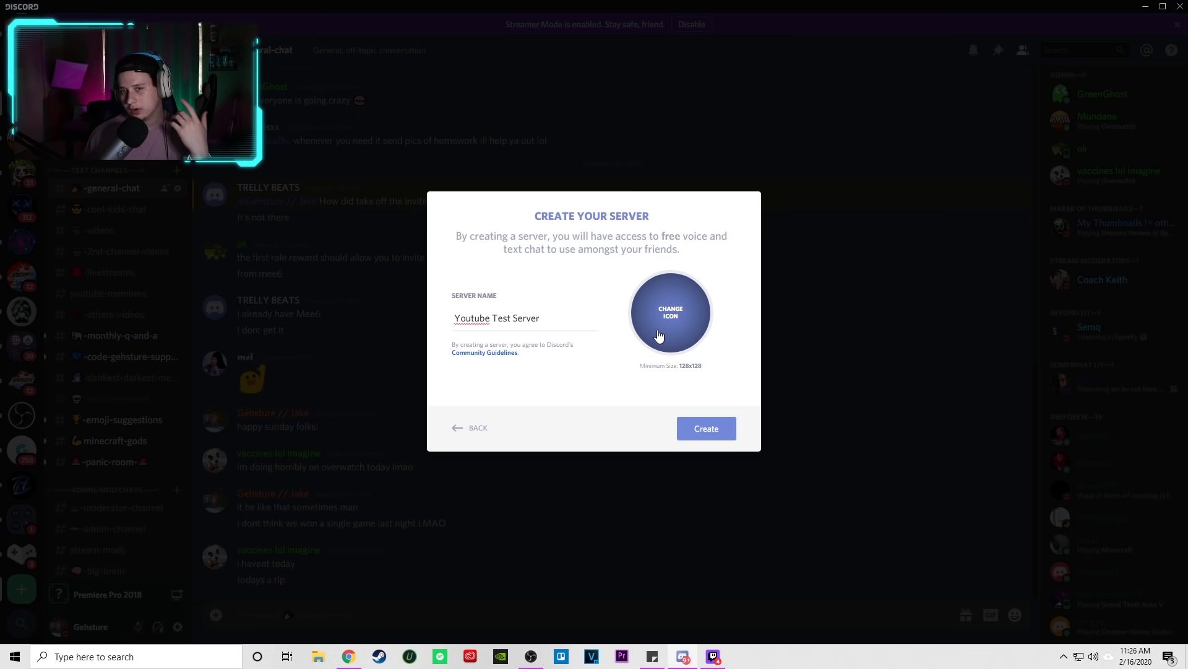
click(718, 428)
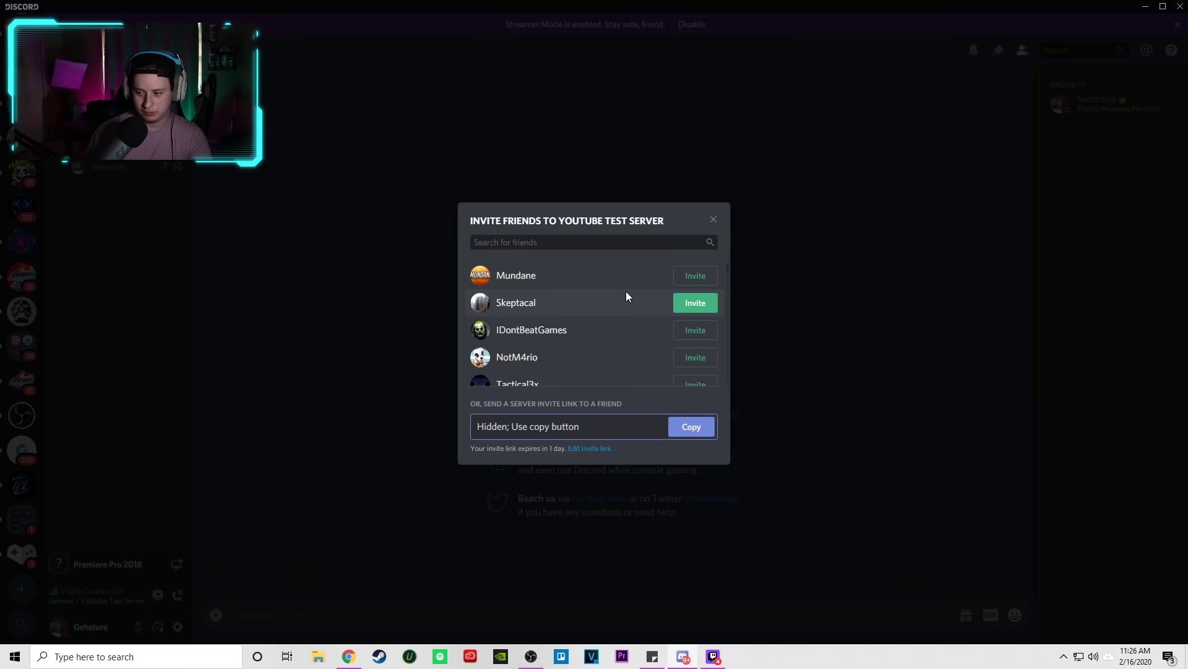
- Look through the friends available to invite, dismiss the invitation dialog, and disconnect from the General voice channel
scroll(627, 295, down, 3)
scroll(611, 365, up, 3)
scroll(611, 369, down, 8)
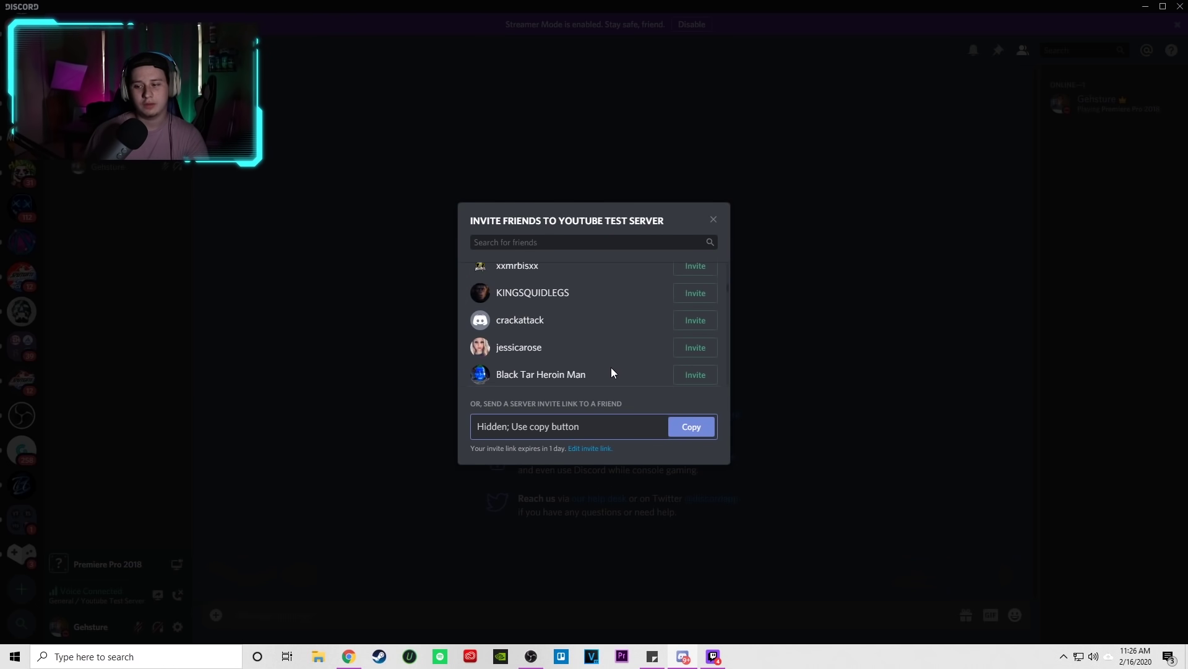
scroll(607, 362, up, 1)
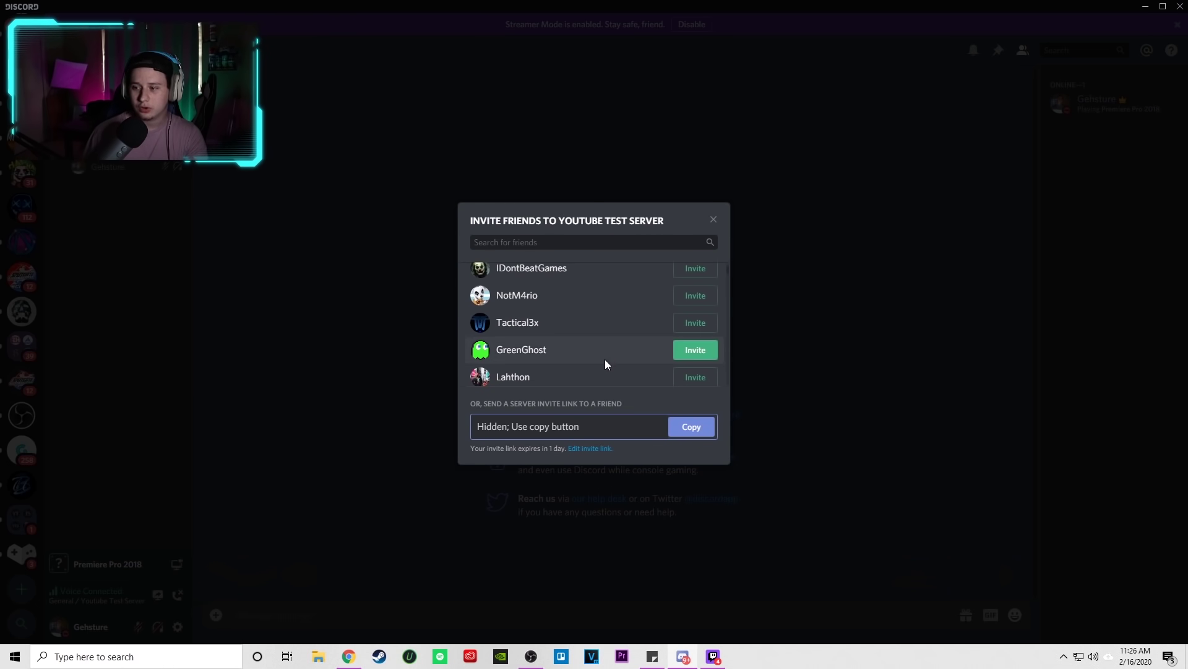
click(713, 220)
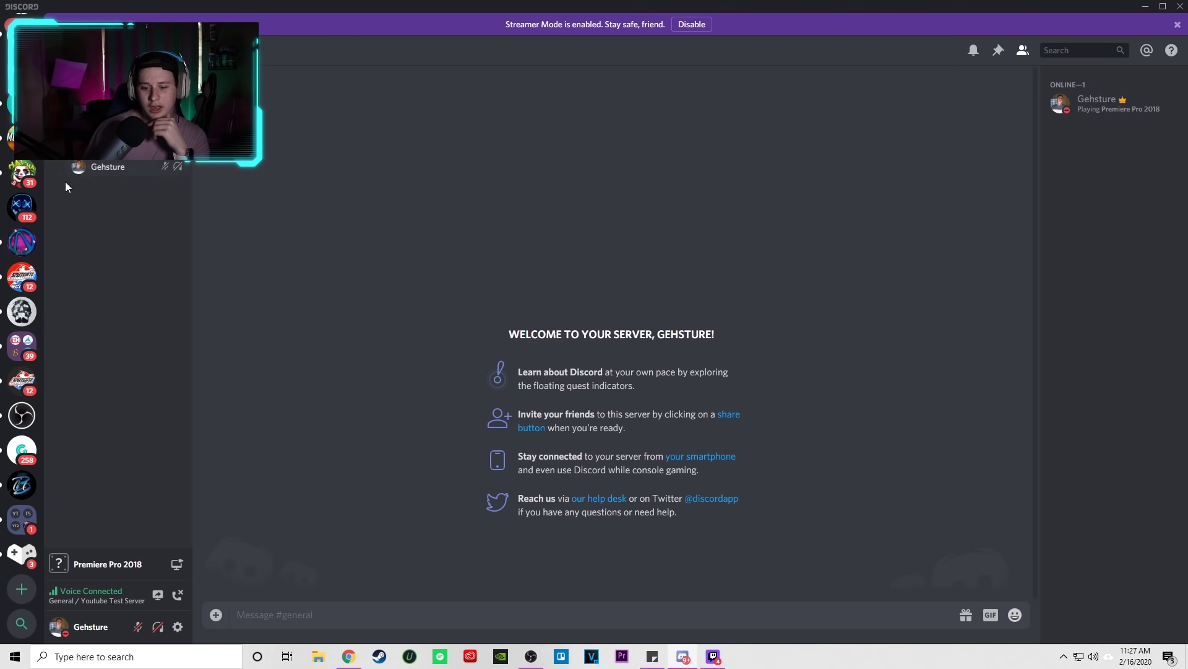
click(178, 594)
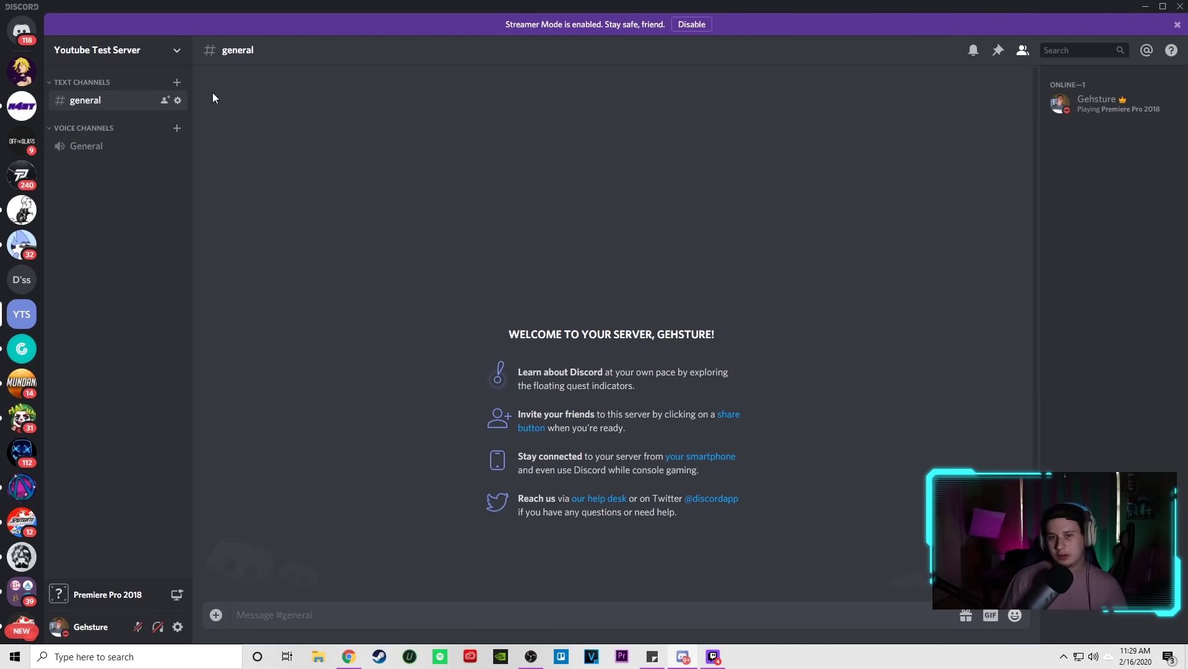
- Create a text channel named welcome in the Text Channels category
click(175, 85)
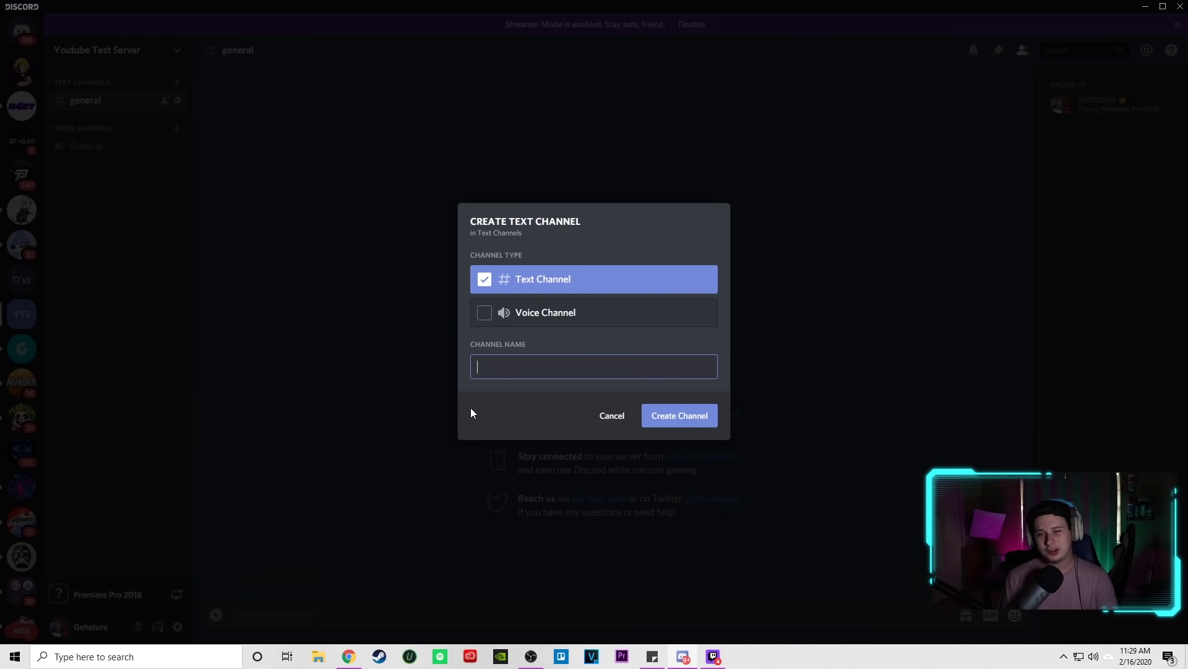
text(welcome)
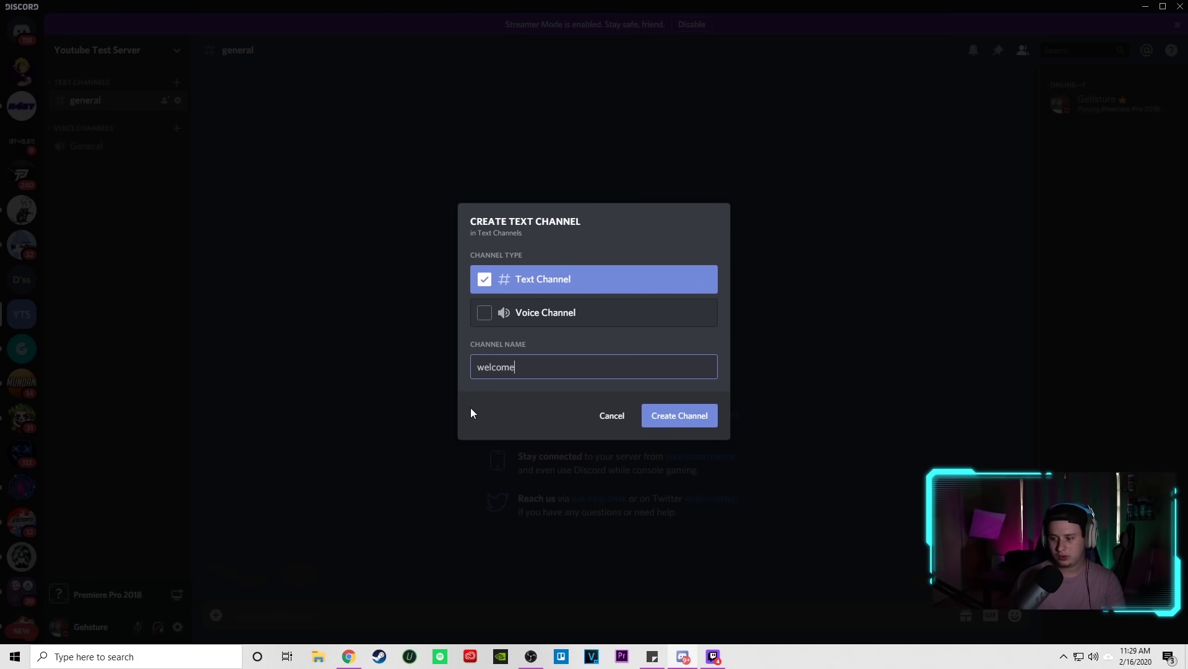
key(Return)
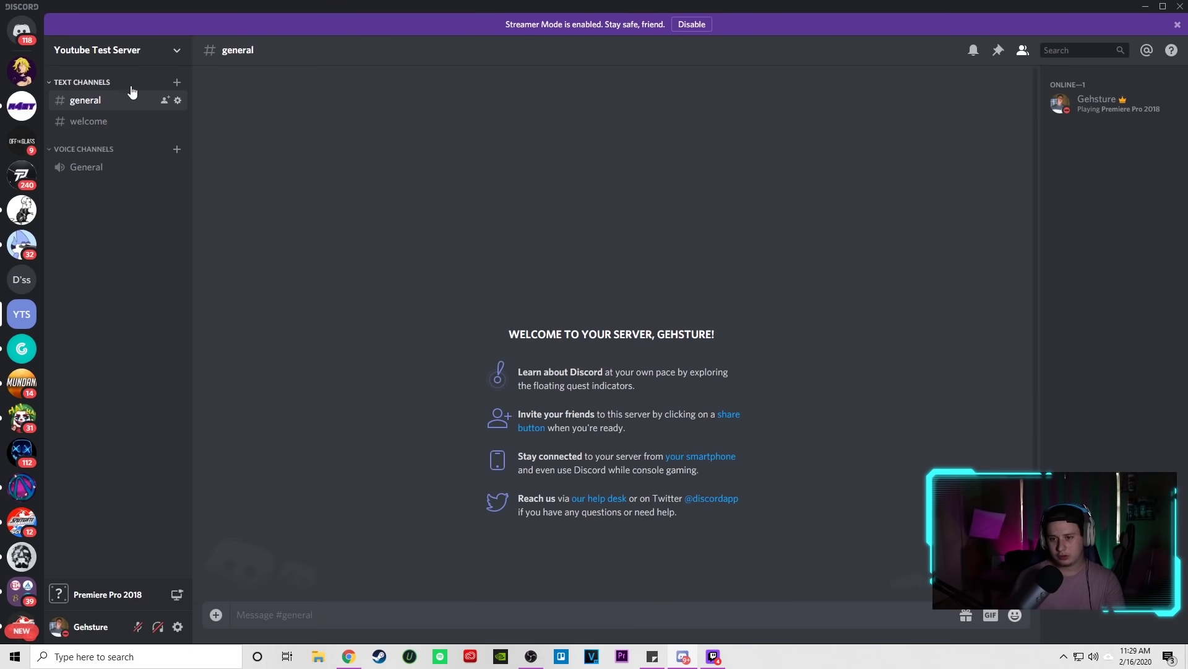
- Create a text channel named announcements in the Text Channels category
click(177, 82)
text(announcemt)
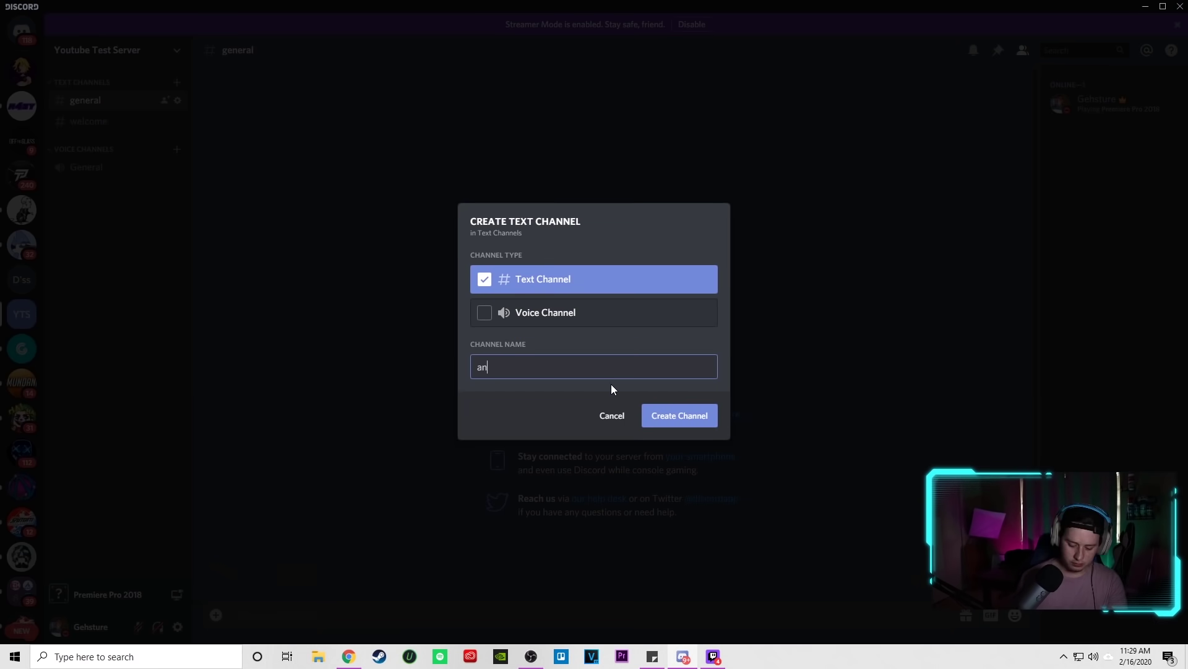
key(BackSpace)
key(BackSpace)
key(BackSpace)
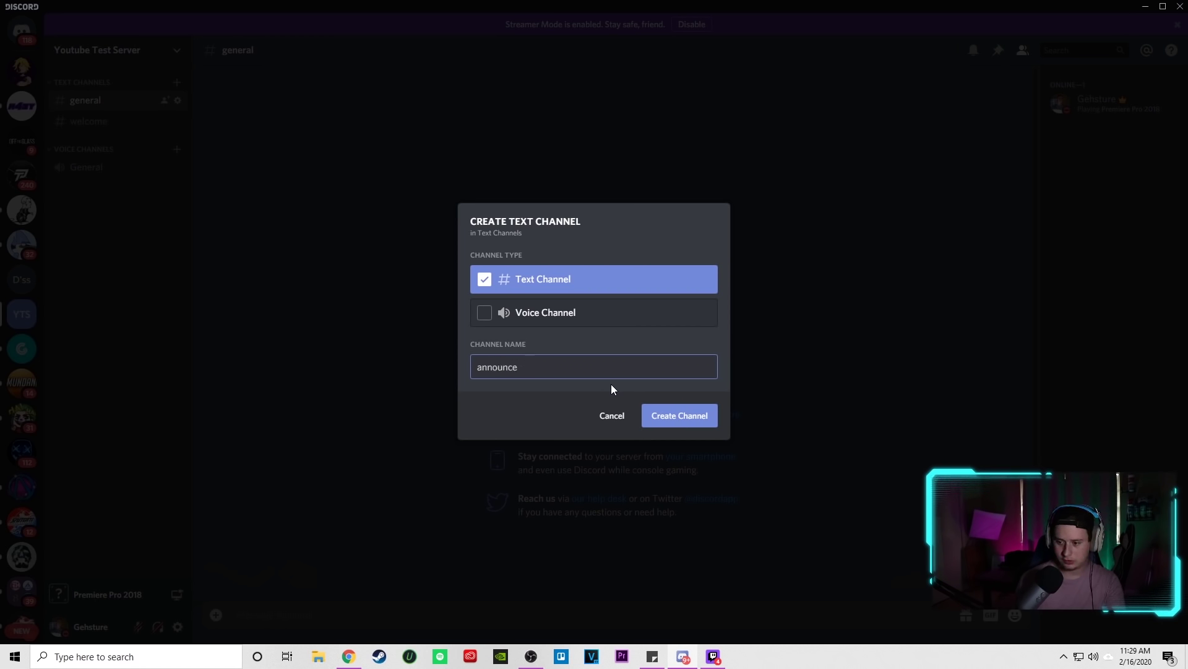
text(emnets)
key(BackSpace)
key(BackSpace)
key(BackSpace)
key(BackSpace)
text(enst)
key(BackSpace)
key(BackSpace)
text(ts)
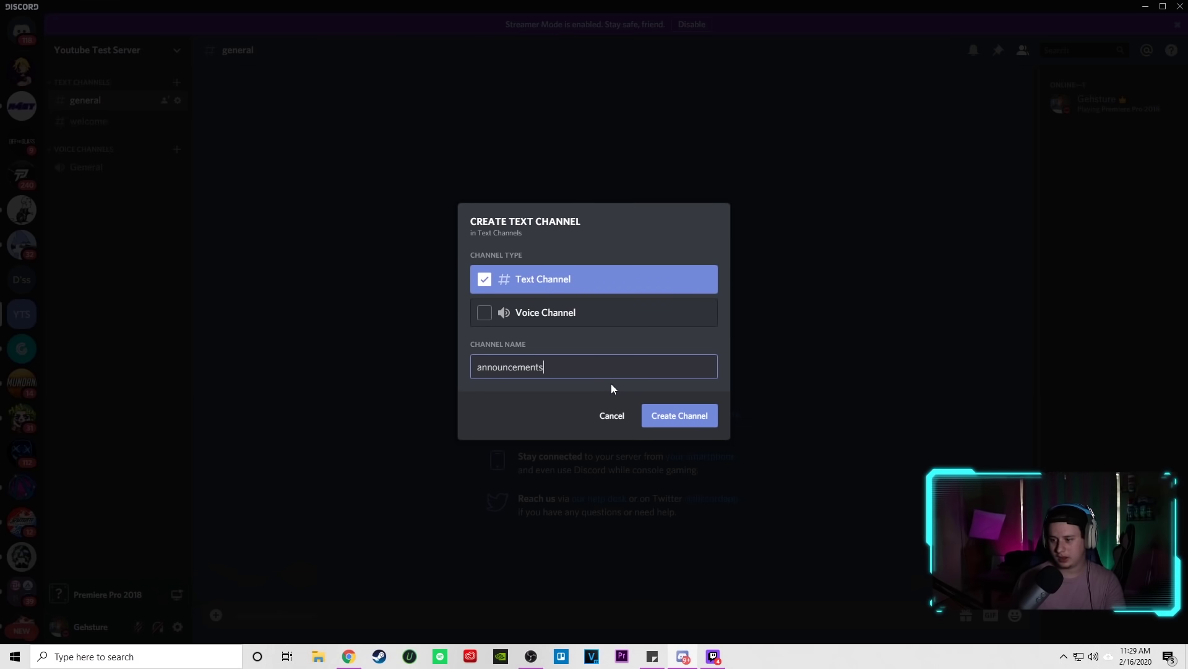
key(Return)
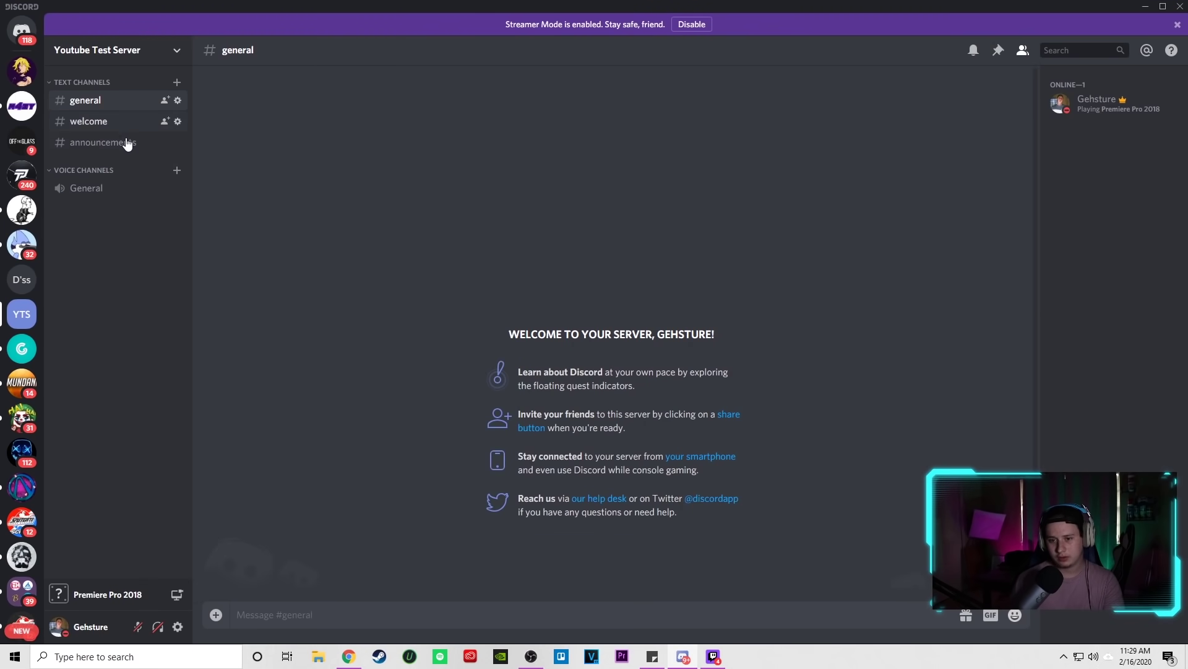
- Create a text channel named rules in the Text Channels category
click(178, 81)
text(rules)
key(Return)
- Add two staff text channels named moderators-room and admin-room to the Text Channels category
click(177, 81)
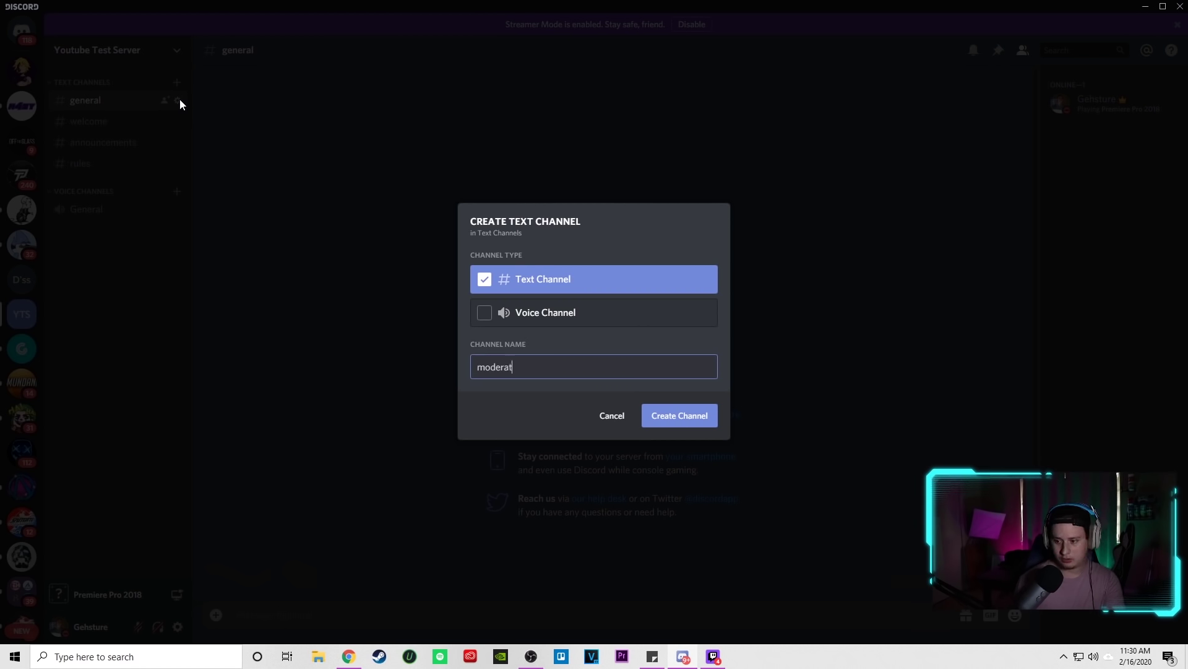
text(moderators-room)
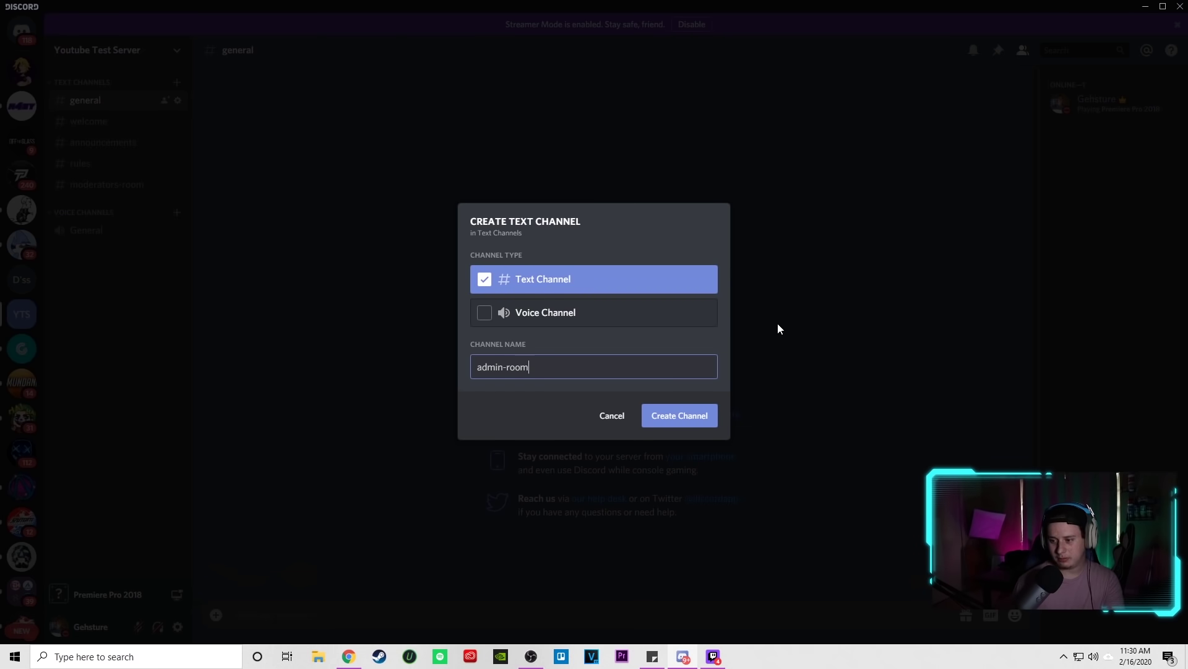
click(679, 415)
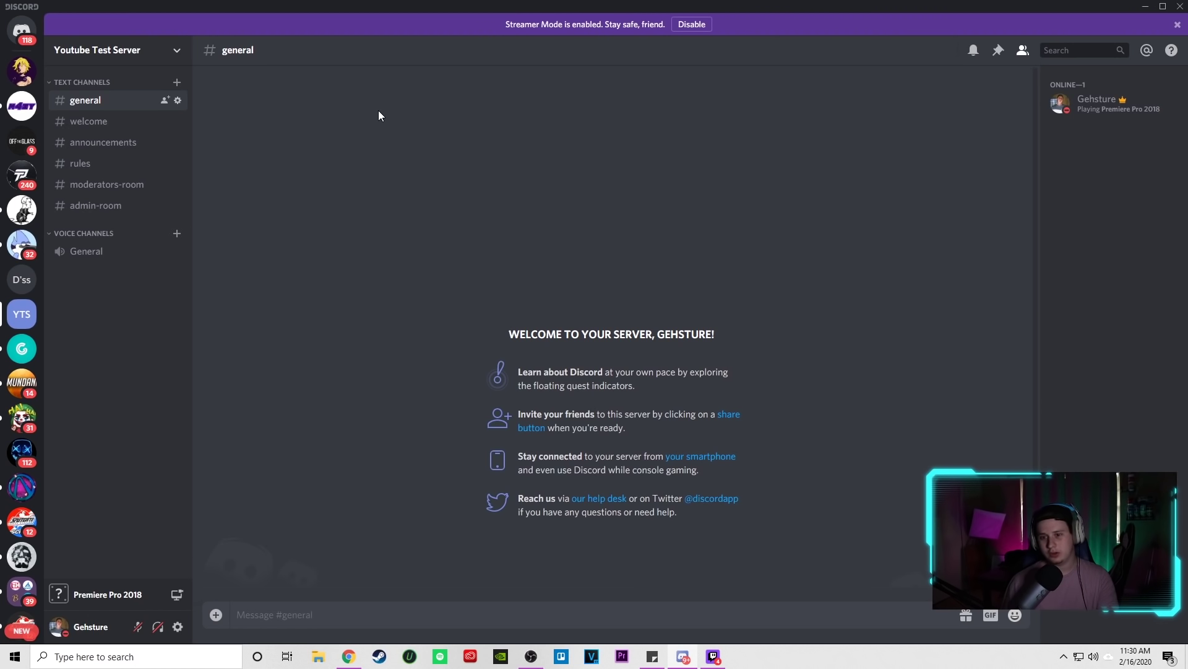
- Create the text channels videos and livestreams in the Text Channels category
click(177, 81)
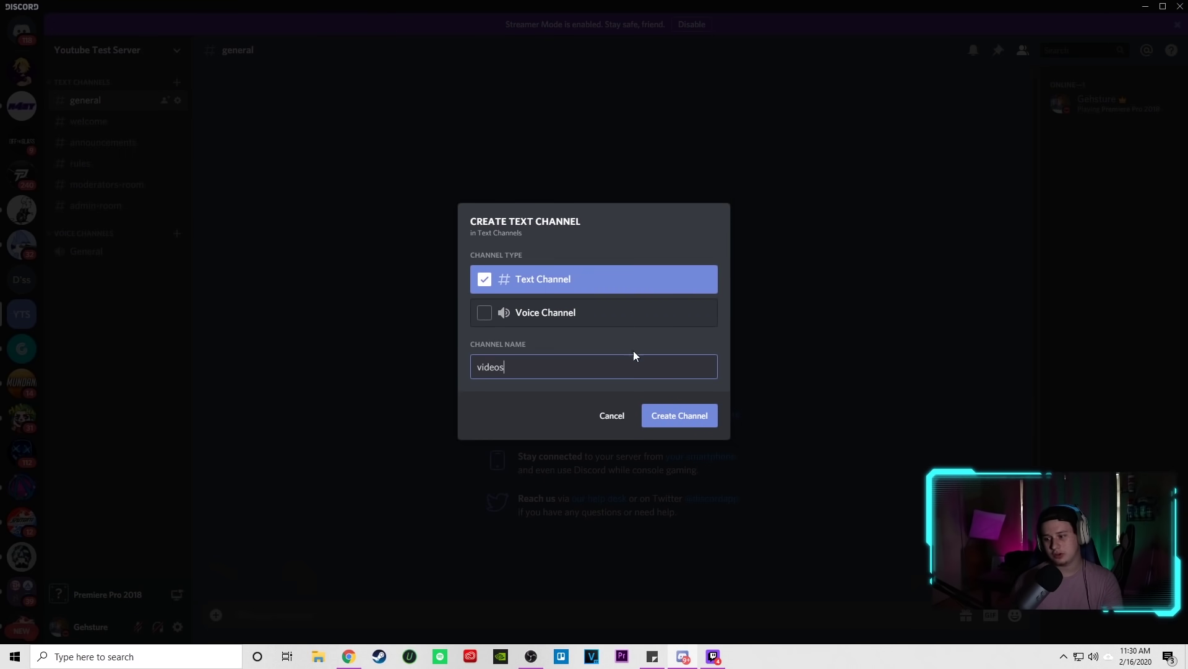
click(665, 416)
click(177, 83)
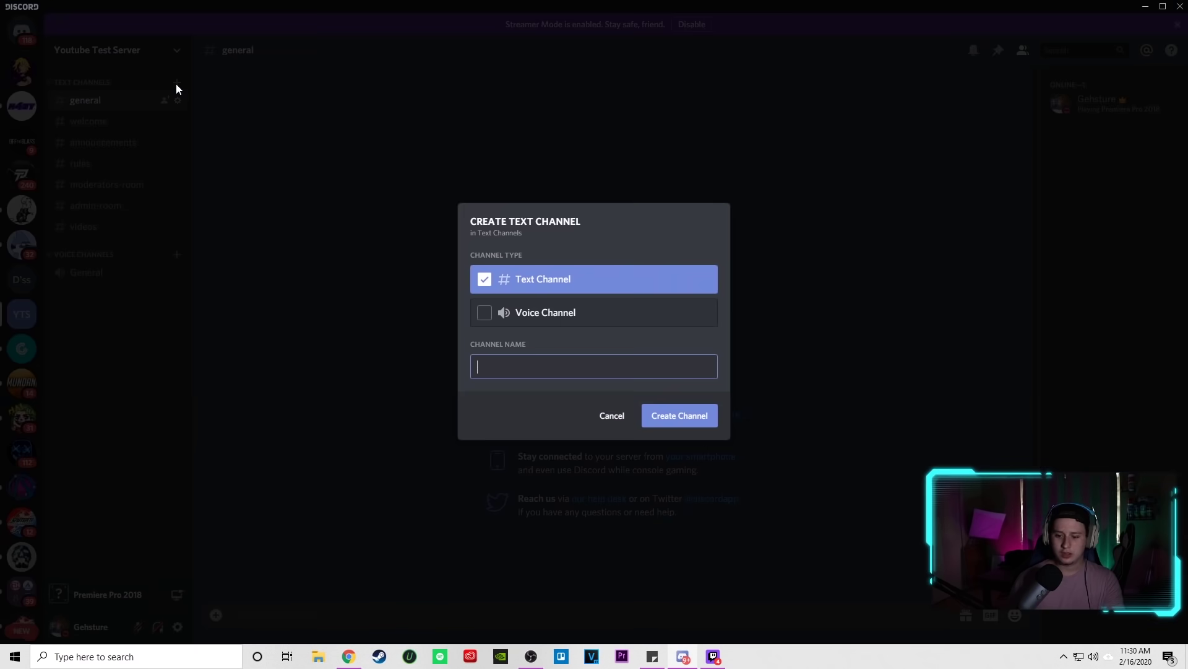
text(livestreams)
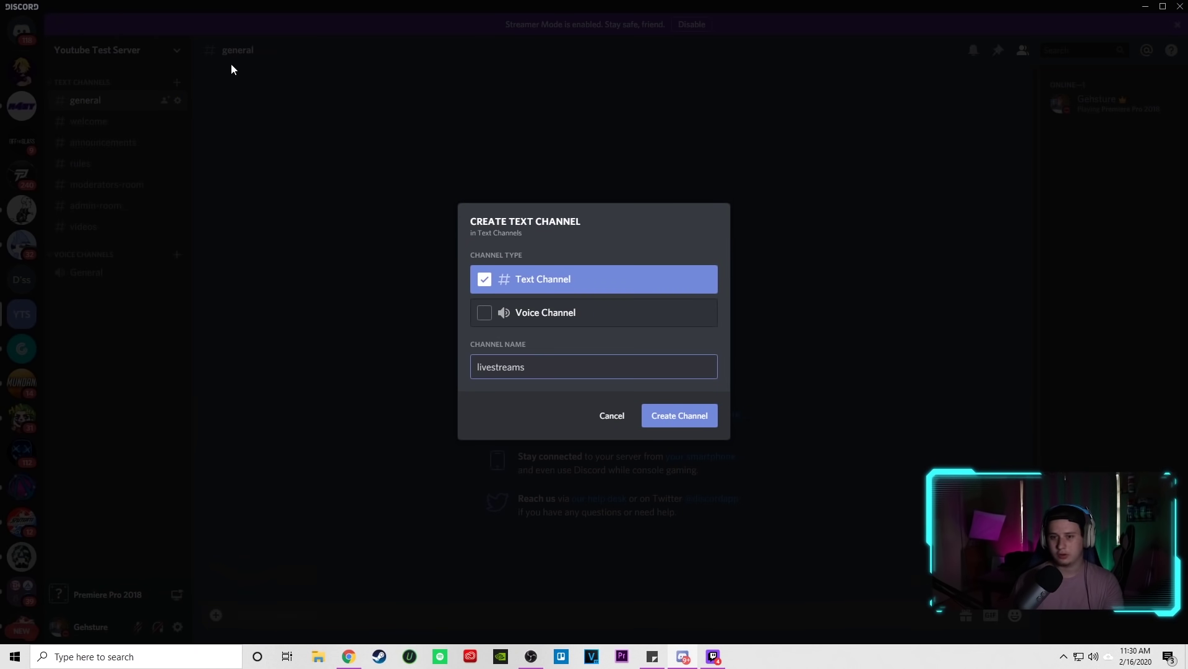
click(678, 417)
- Create a text channel named memes in the Text Channels category
click(177, 83)
text(memes)
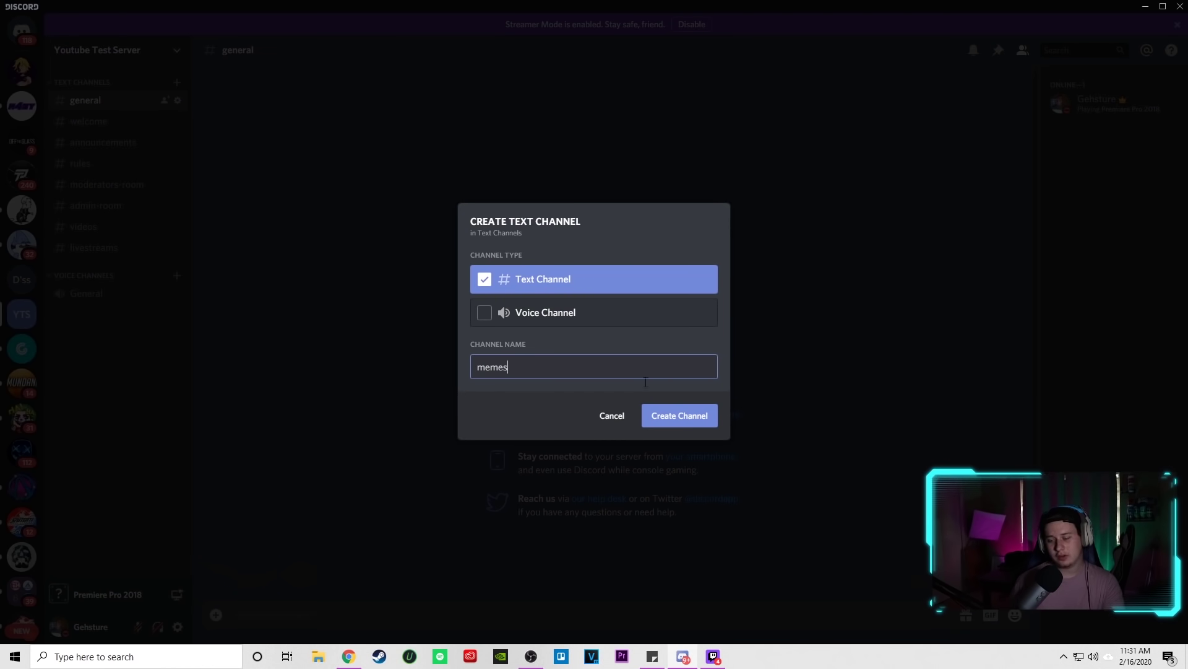
click(688, 423)
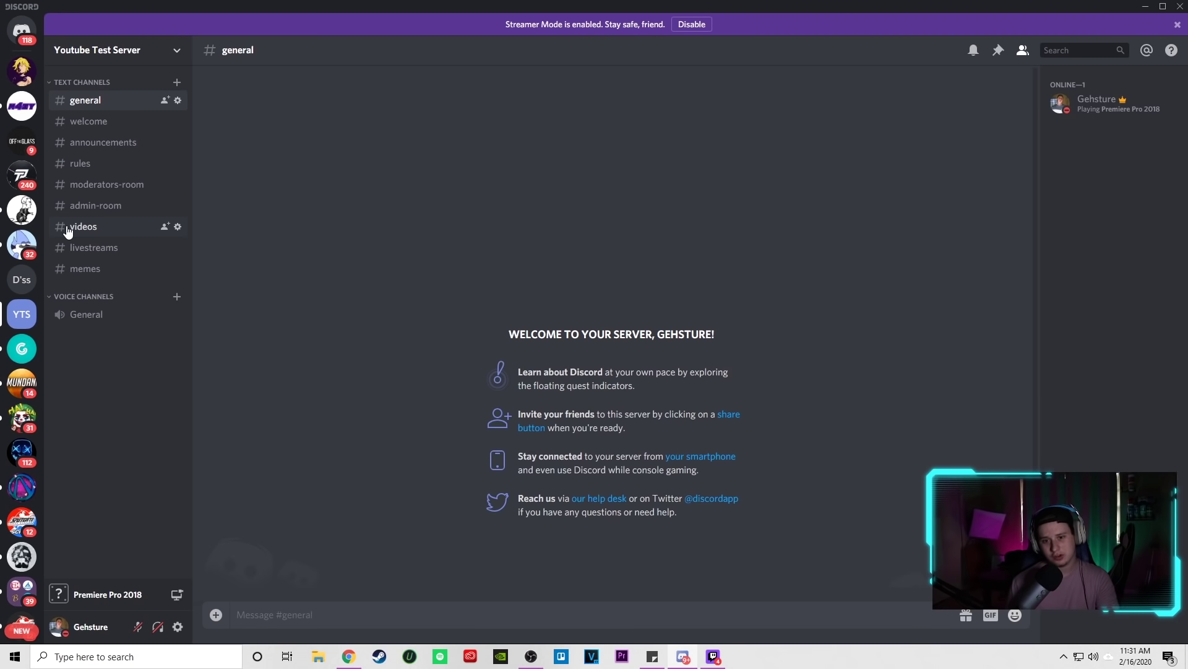
- Create a voice channel named Game Chat 1 in the Voice Channels category
click(175, 297)
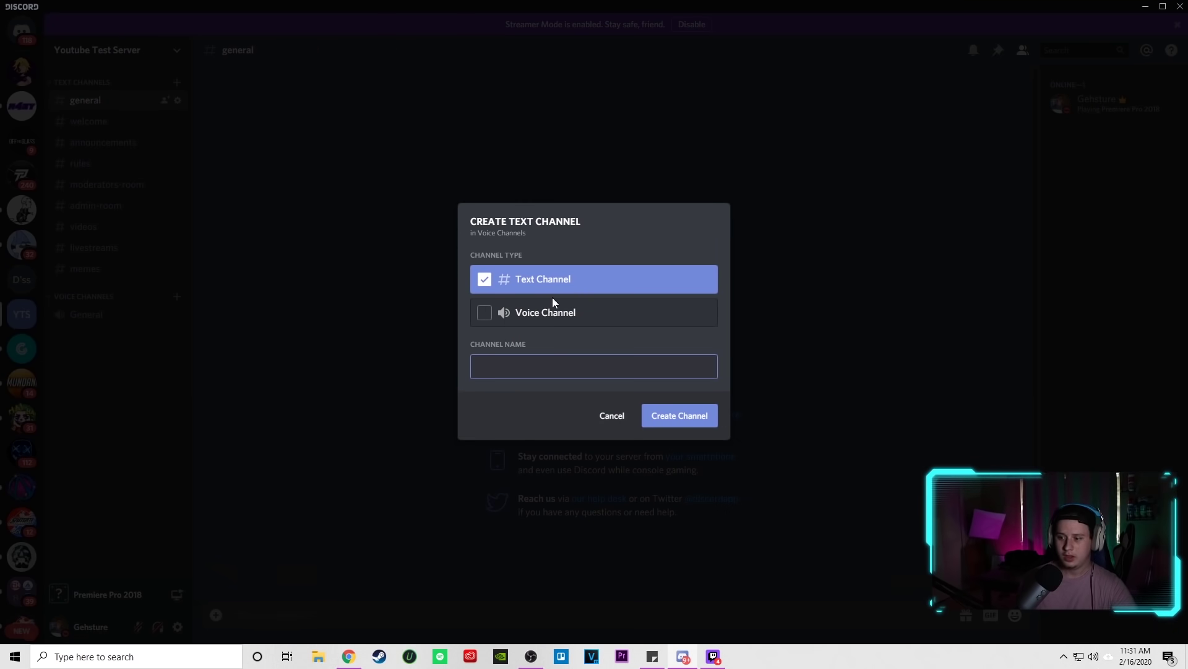
click(513, 314)
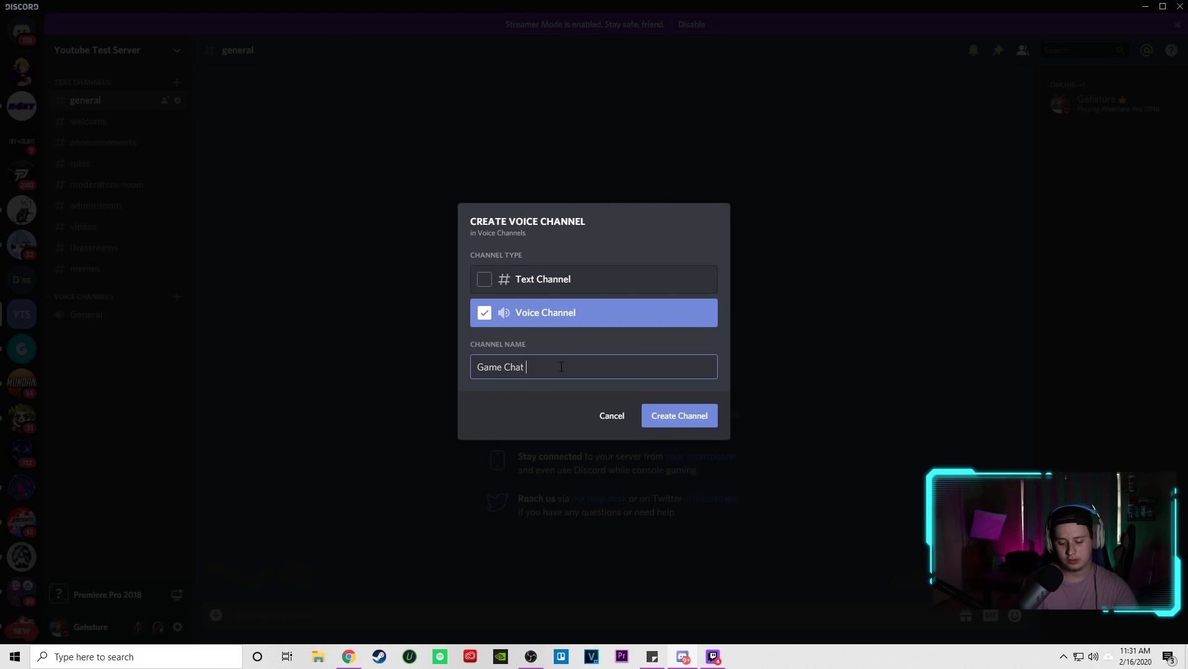
click(655, 416)
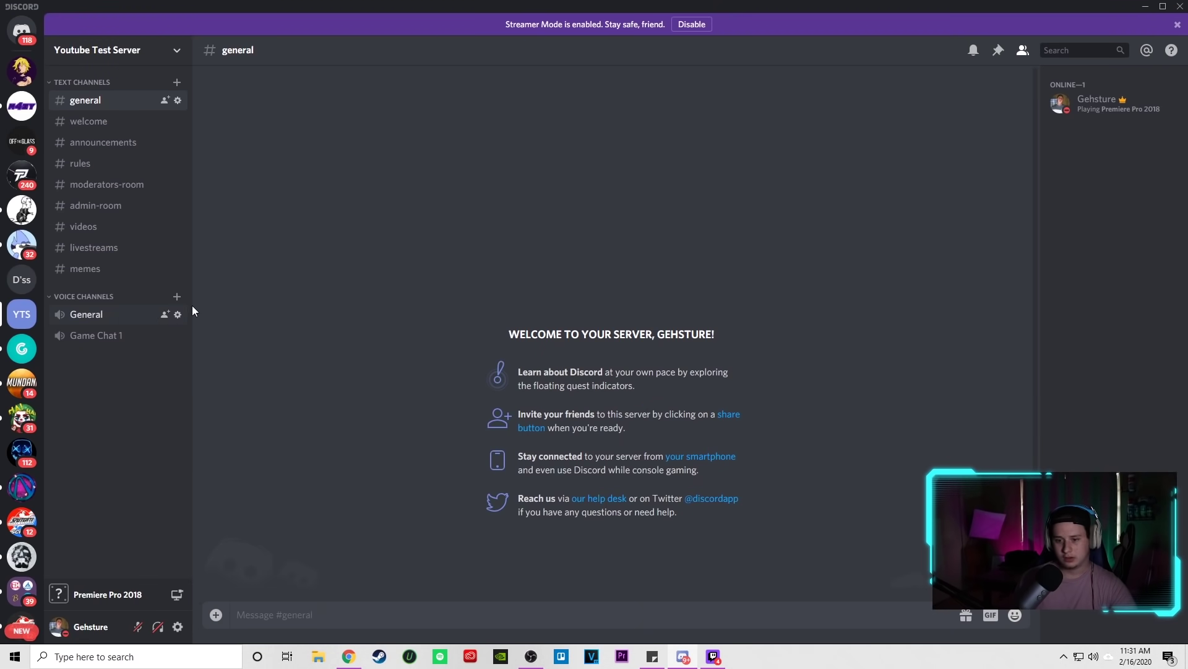
- Create a voice channel named Game Chat 2 in the Voice Channels category
click(178, 297)
text(game)
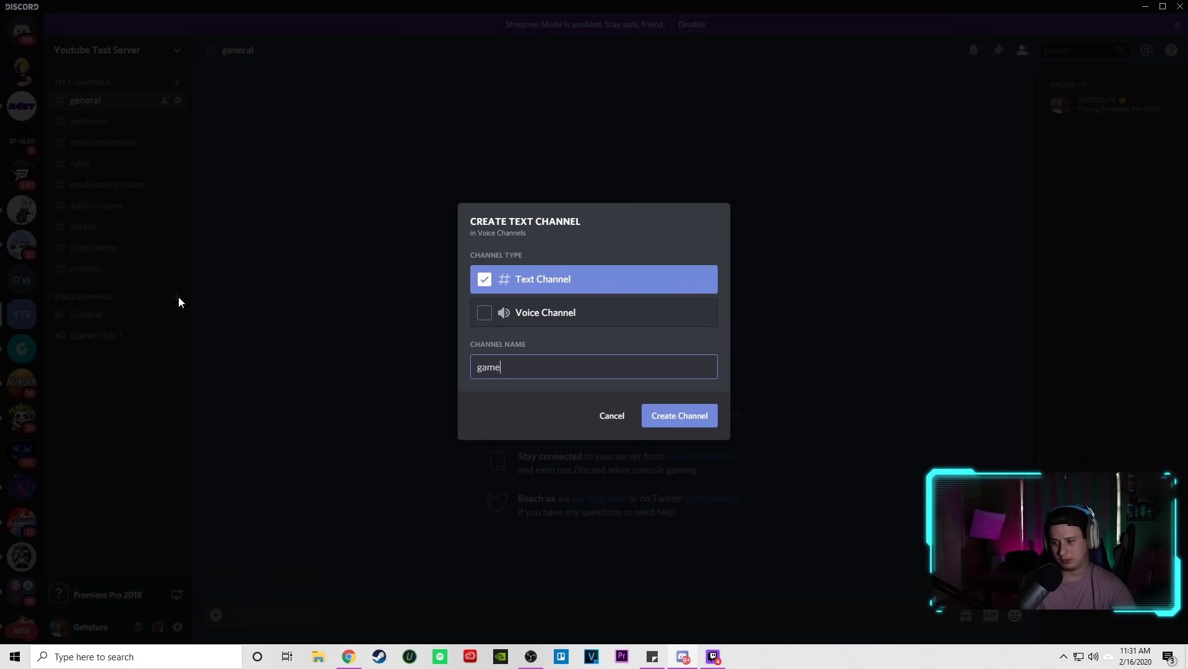
click(534, 315)
click(540, 362)
text(Game Chat)
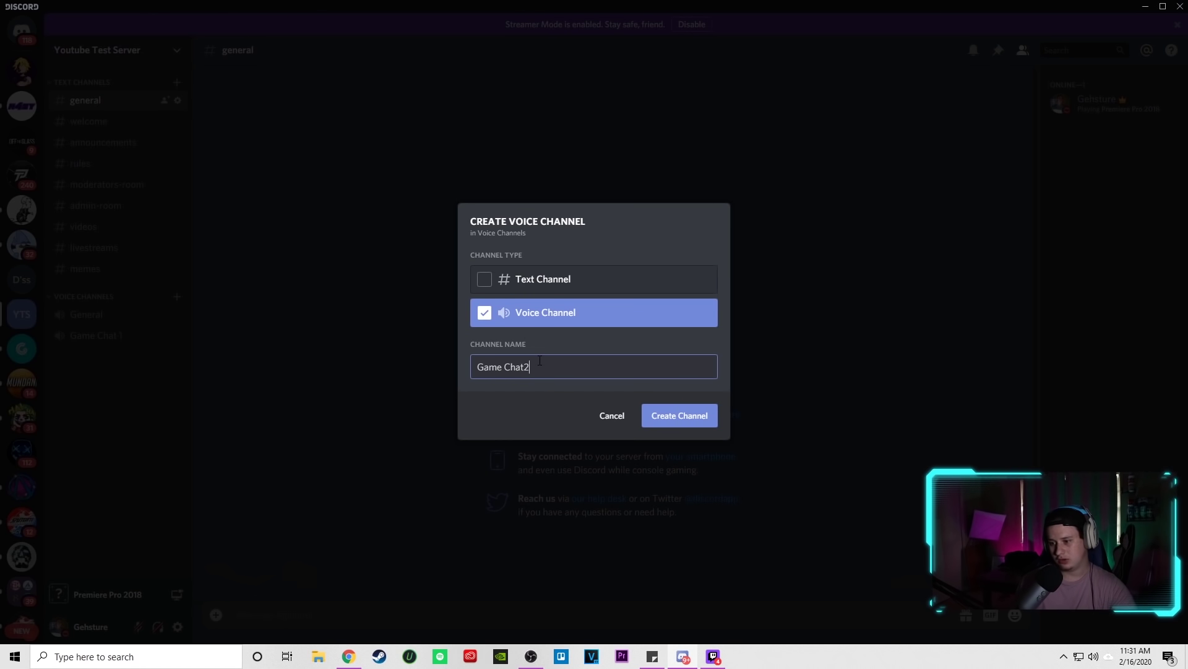
text(2)
key(Return)
- Create a voice channel named Game Chat 3 in the Voice Channels category
click(178, 297)
text(g)
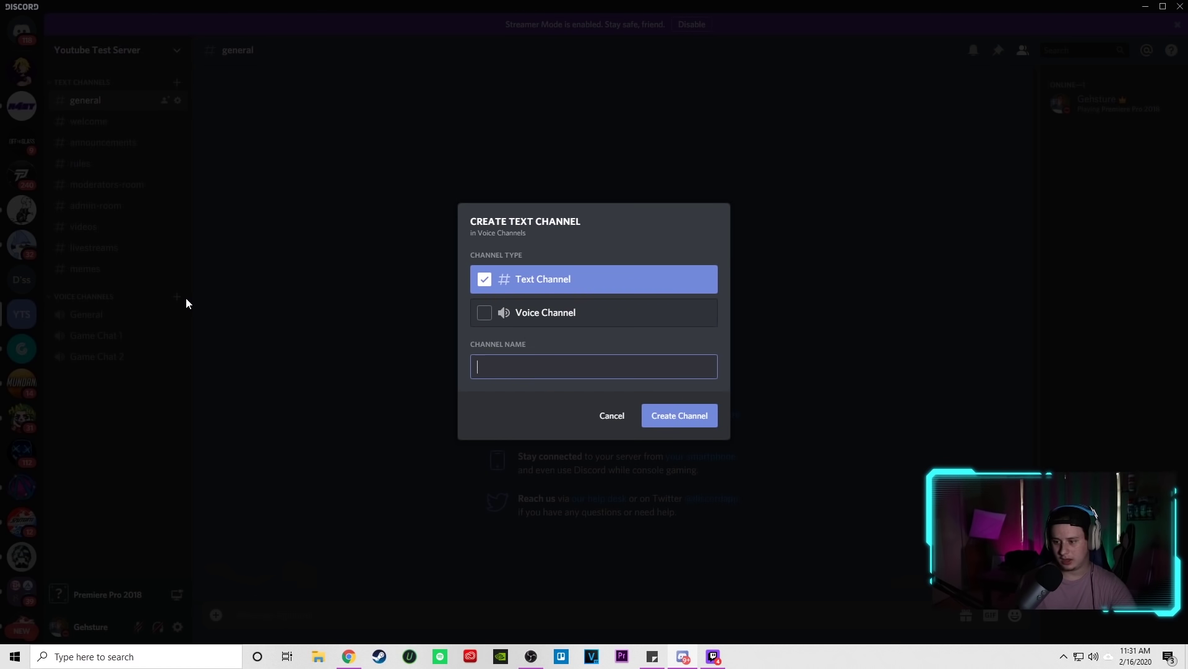
click(523, 320)
click(557, 363)
text(Game Chat 3)
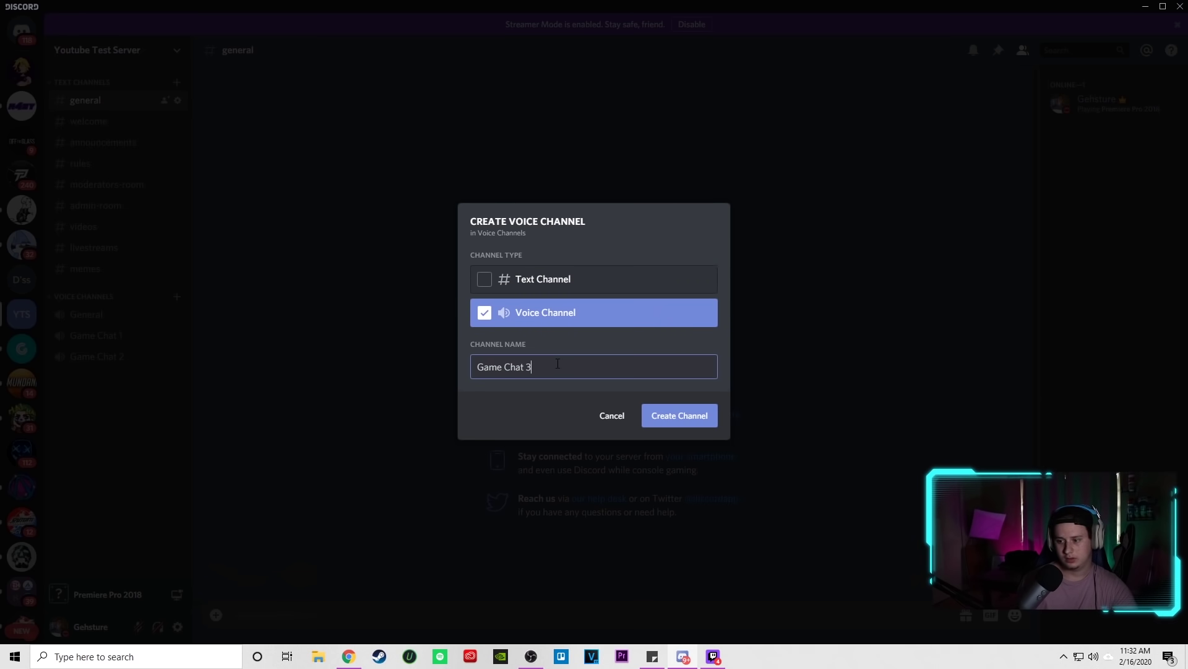
key(Return)
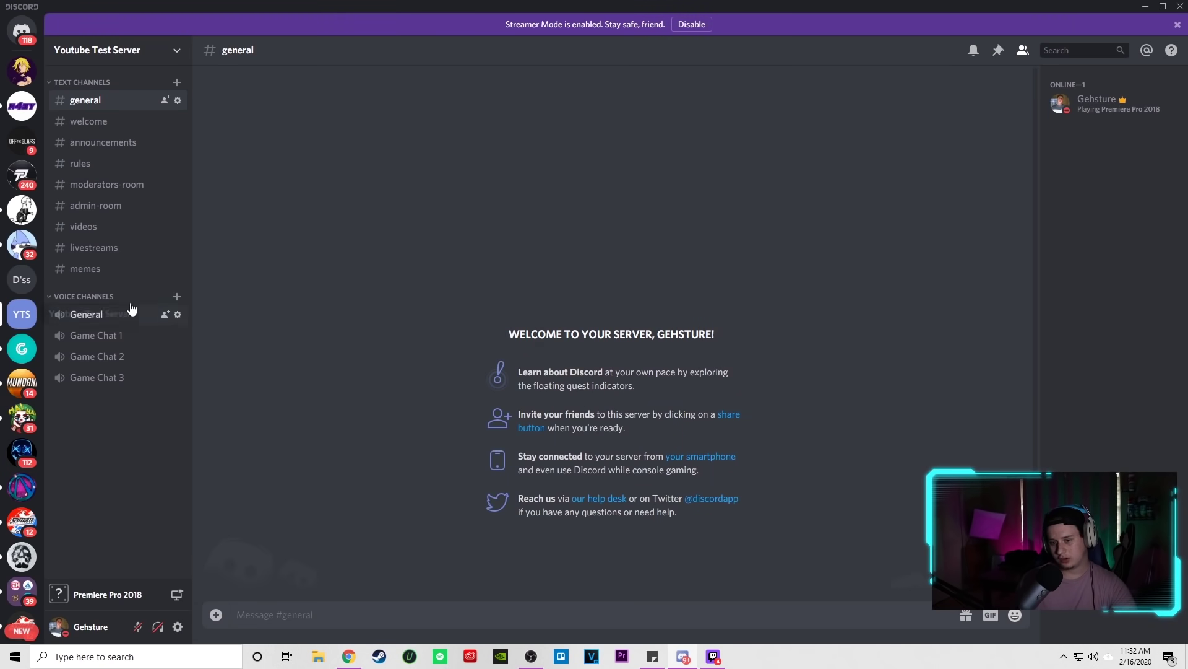
- Create a voice channel named Music in the Voice Channels category
click(177, 296)
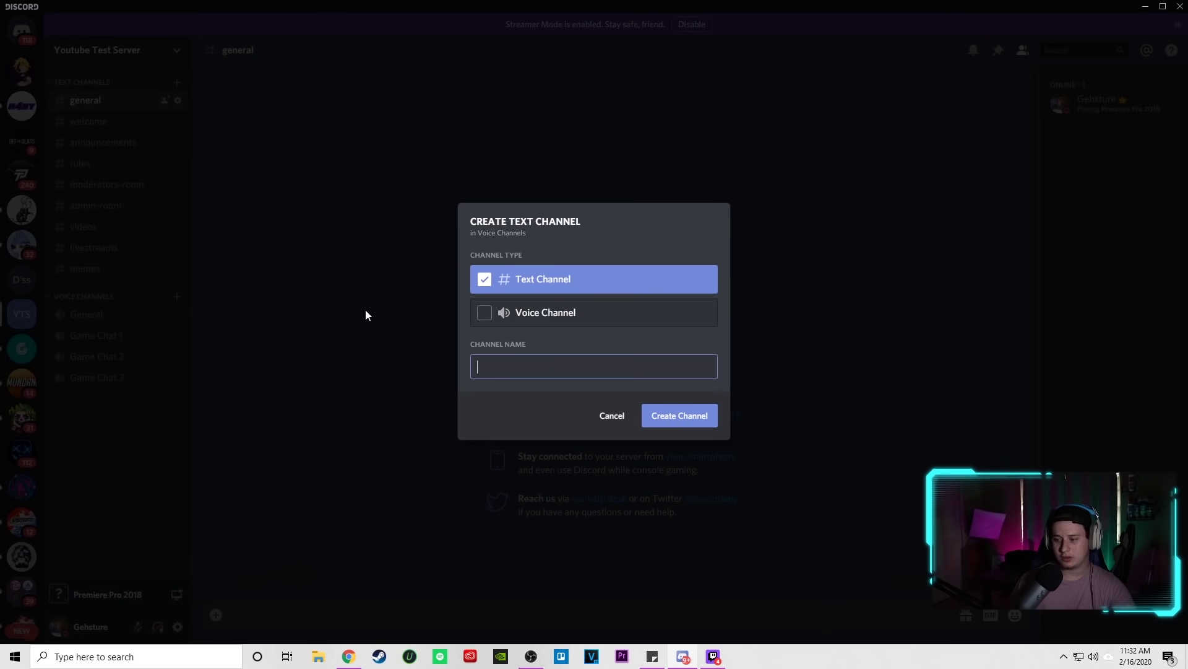
click(544, 319)
text(Music)
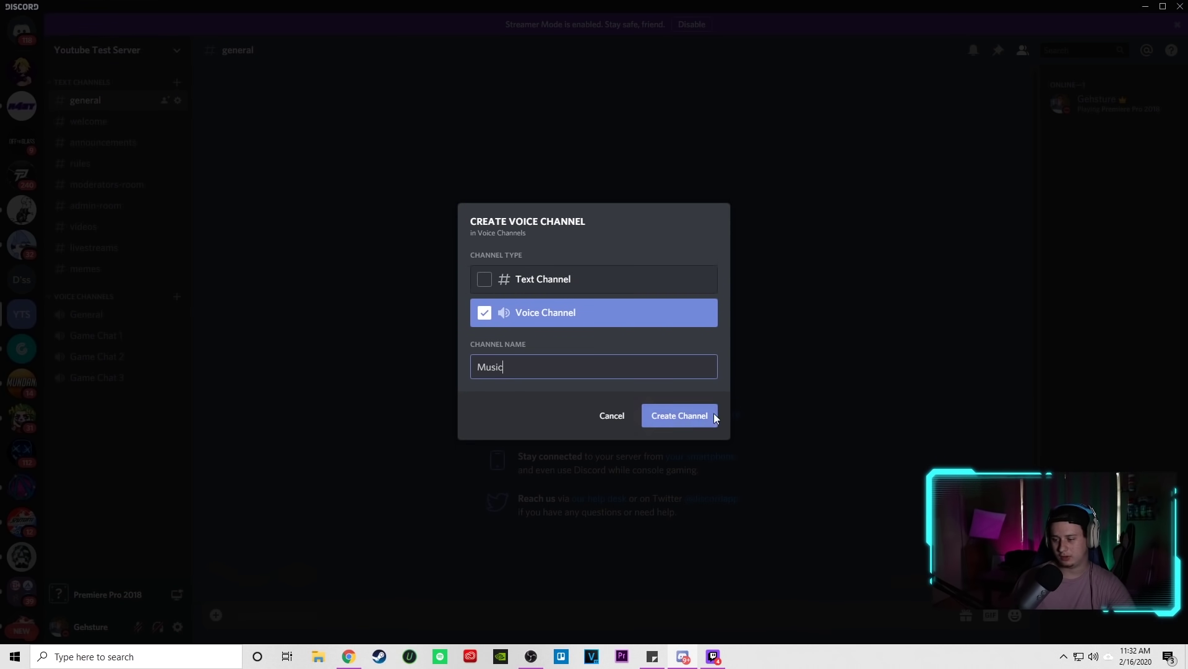
click(679, 415)
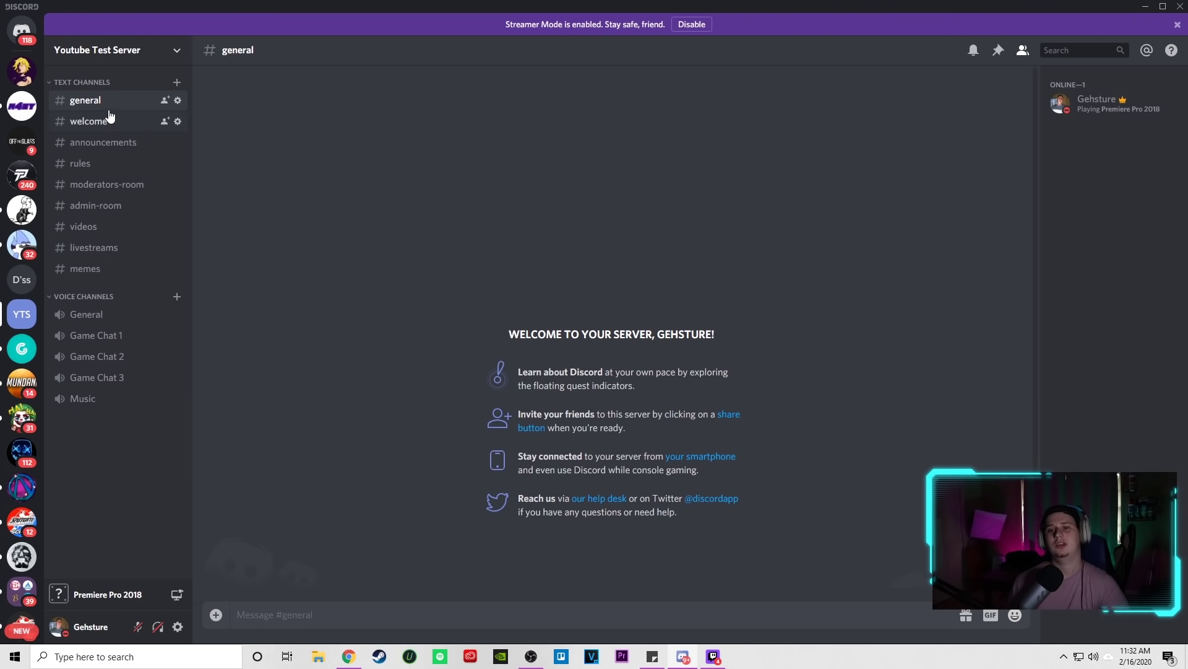
- Create a category named Welcome! and move the welcome and rules channels into it
right_click(125, 73)
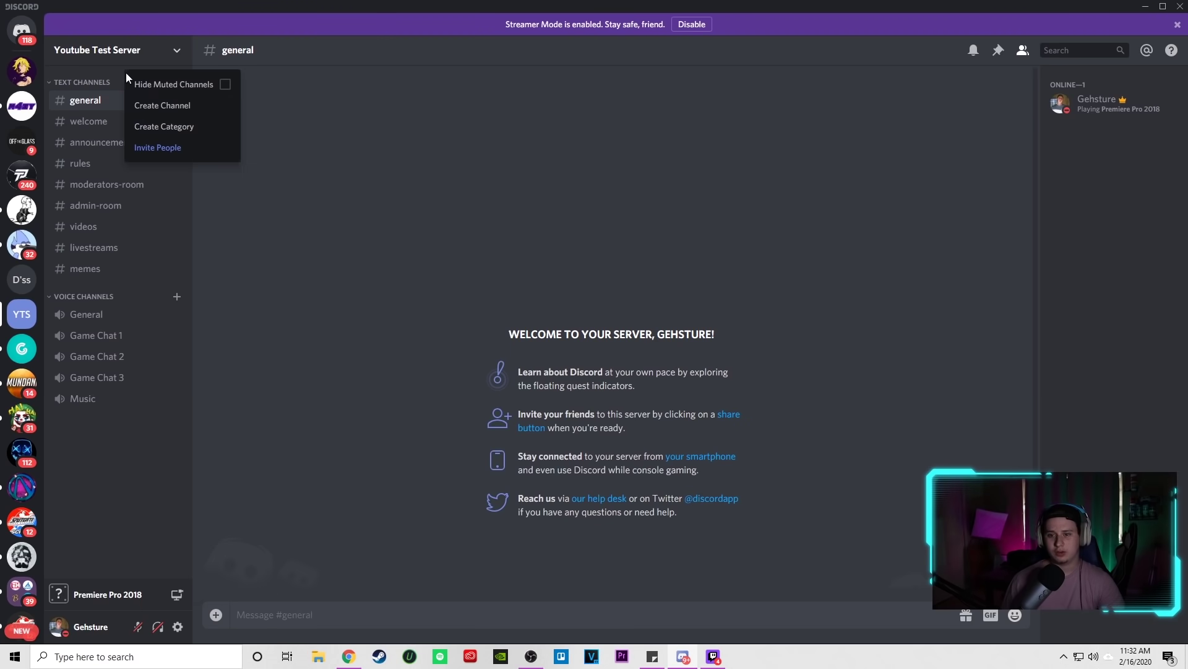
right_click(118, 436)
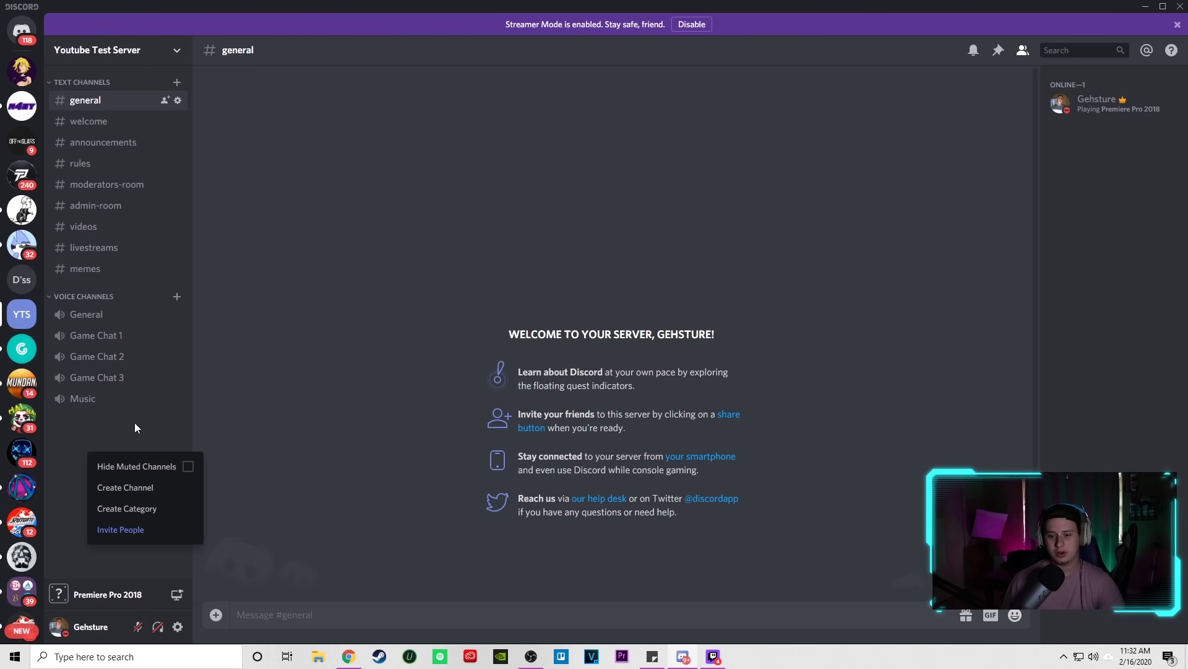
click(143, 510)
text(Welcome)
key(super)
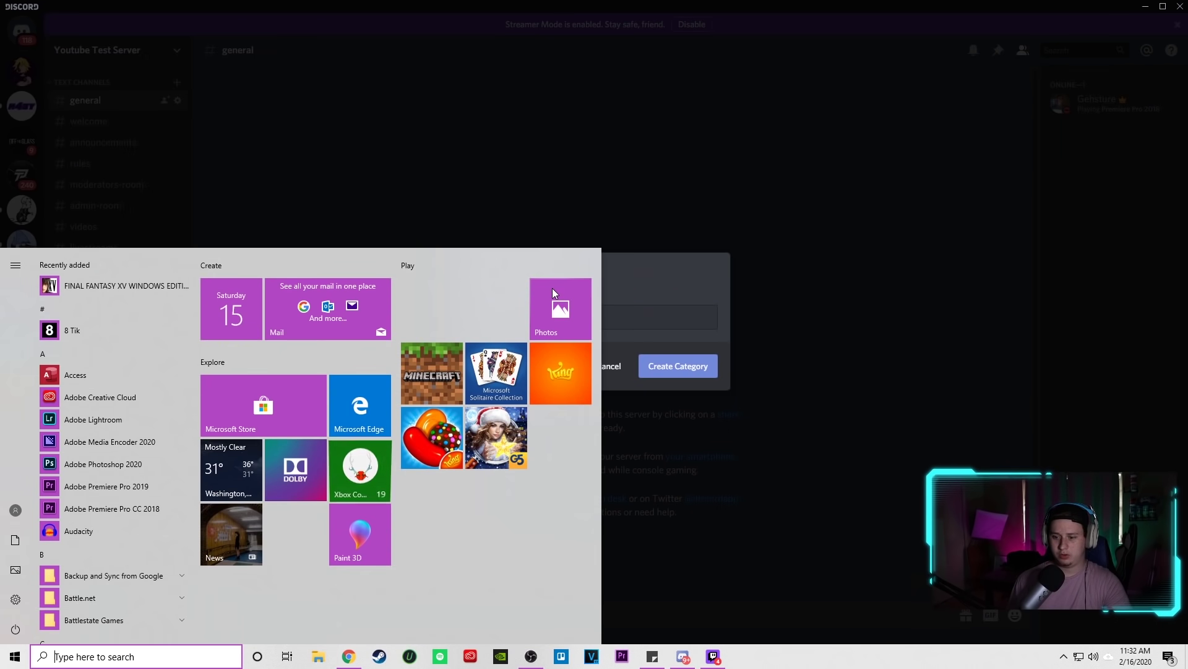
key(Escape)
text(!)
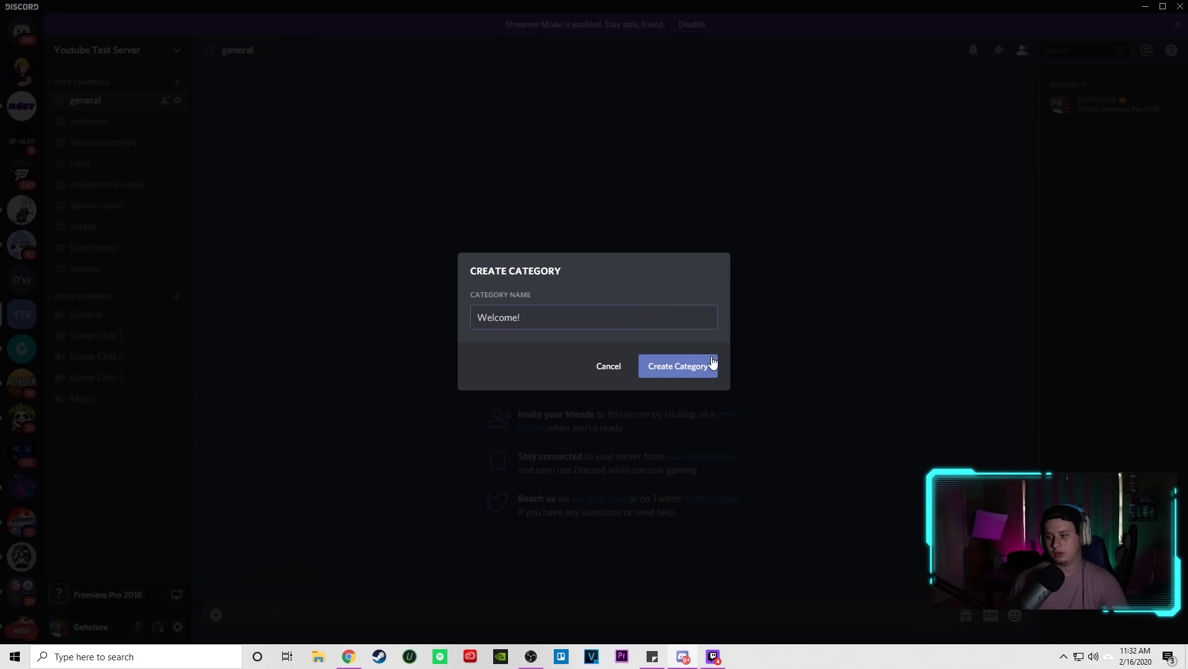
click(715, 363)
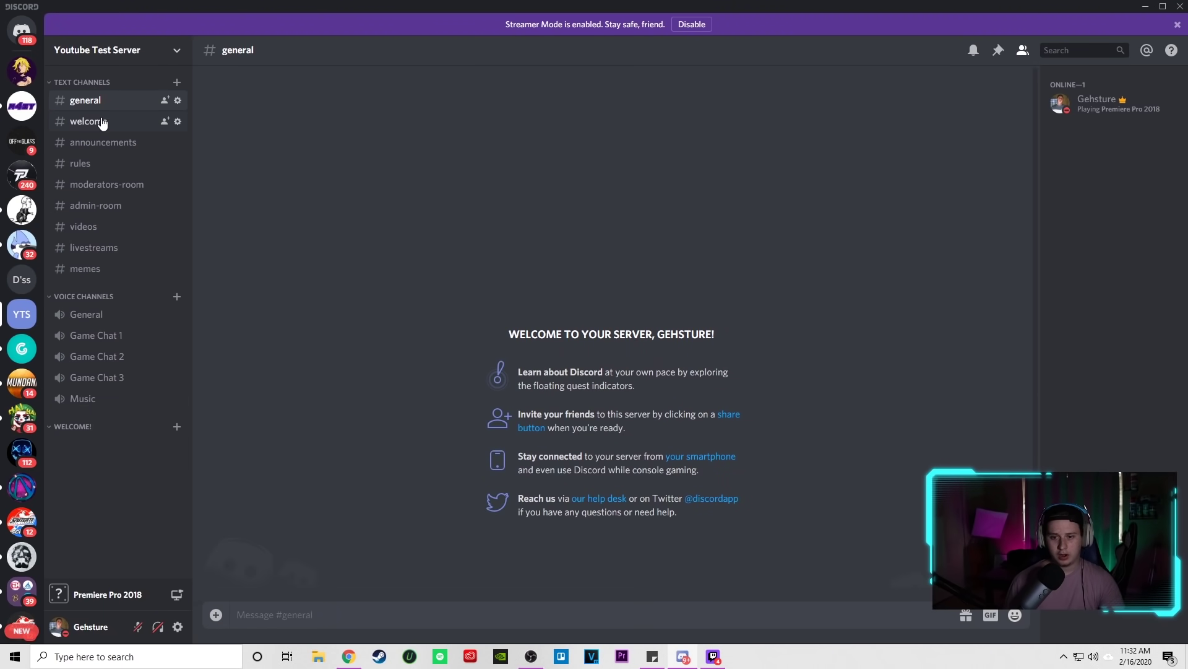
drag(106, 123, 94, 429)
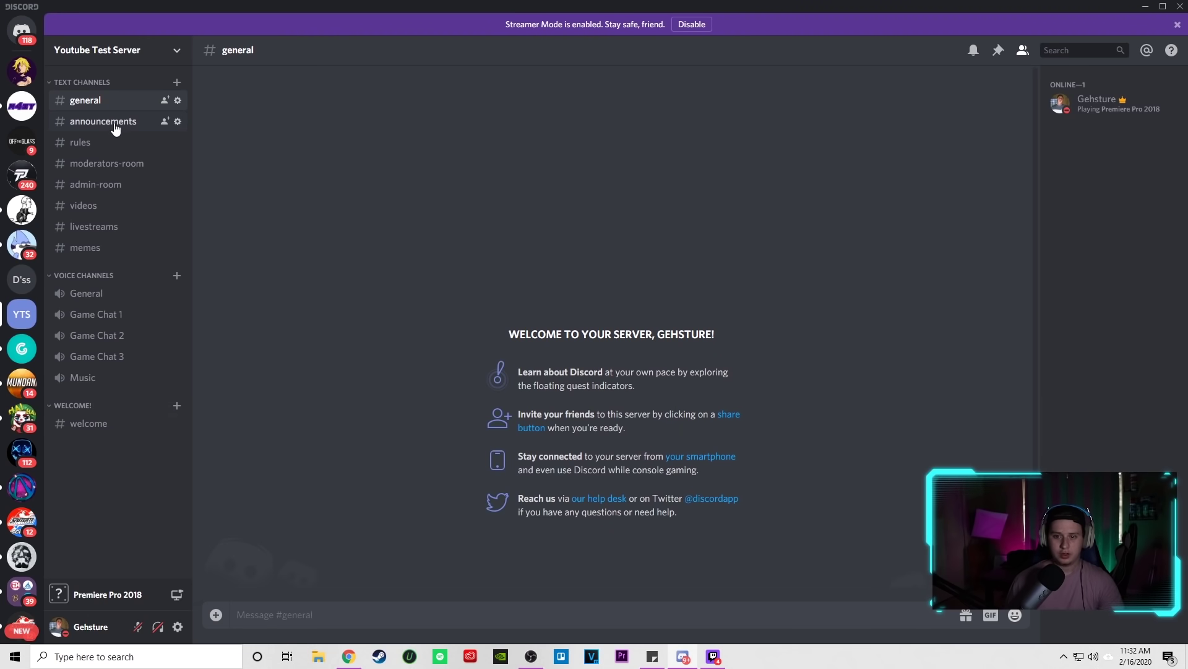
drag(93, 142, 111, 432)
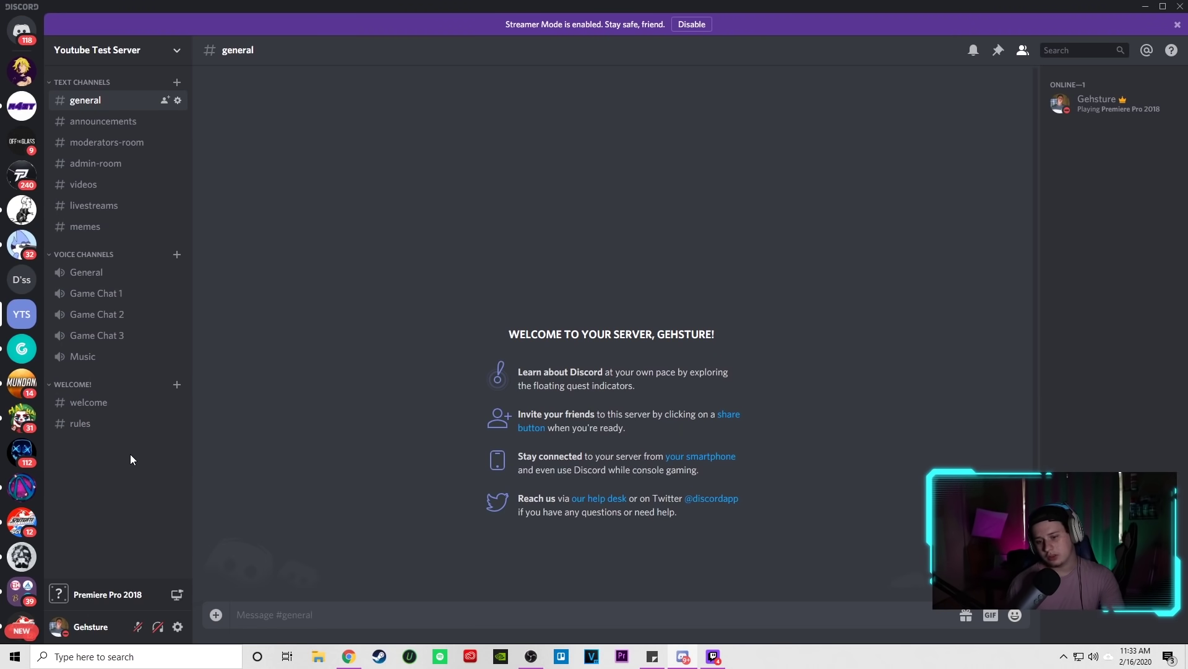
- Create a category named Gehsture and move the videos, livestreams and announcements channels into it
right_click(130, 498)
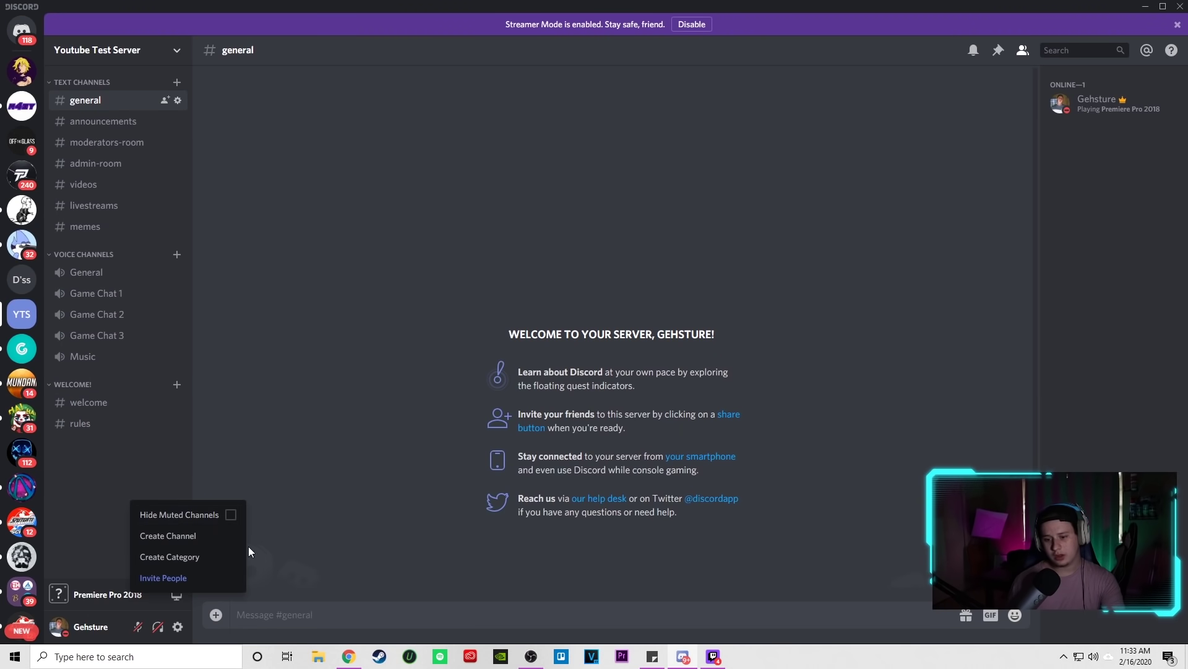
click(212, 556)
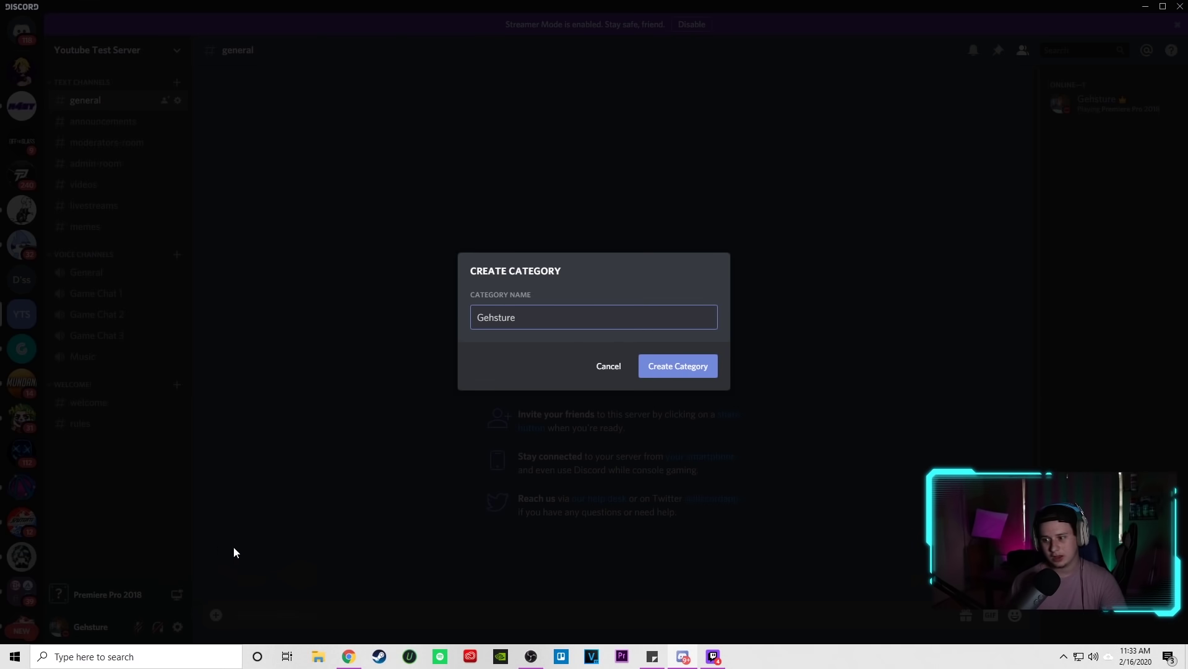
click(683, 367)
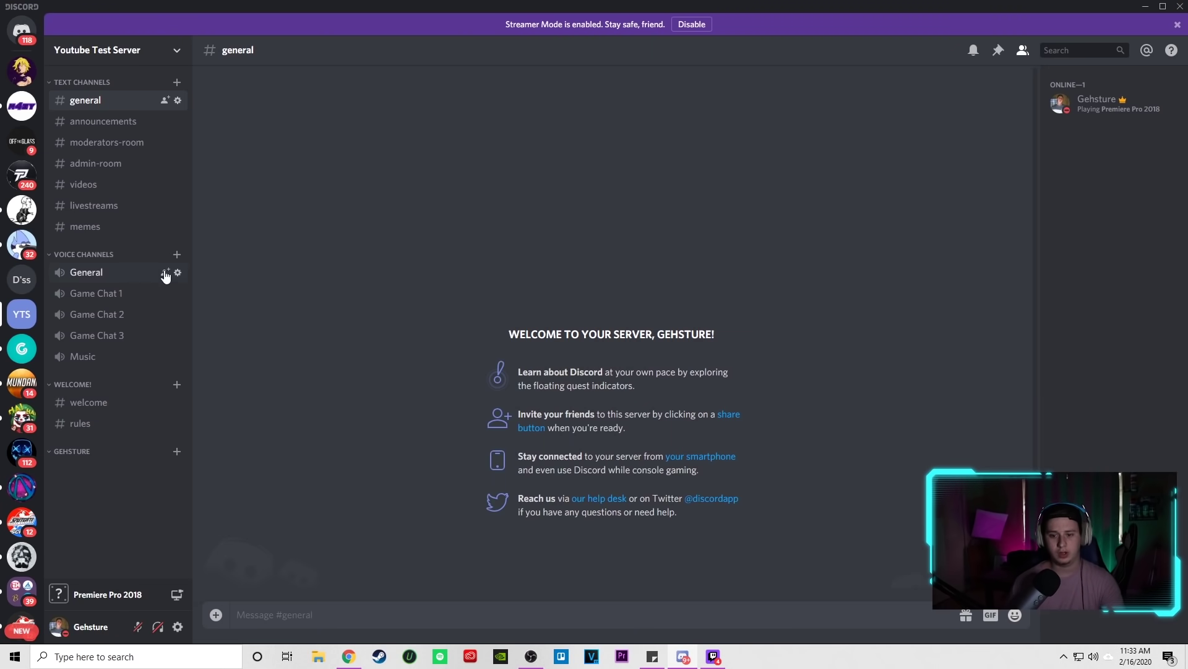
drag(86, 184, 98, 453)
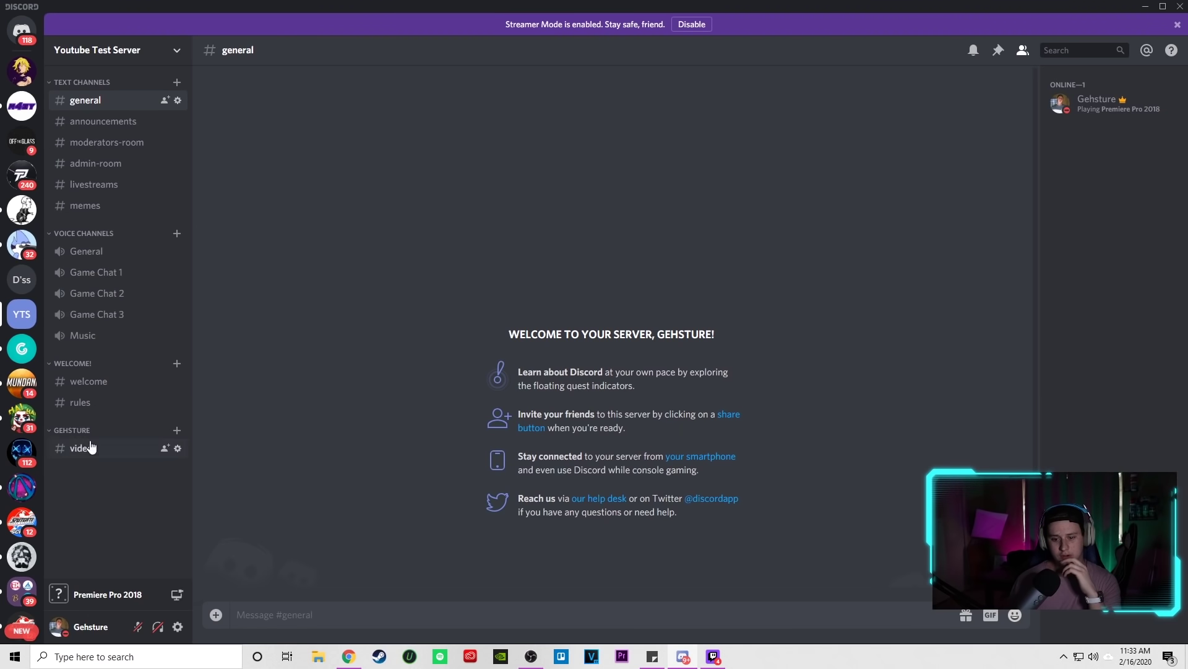
drag(79, 186, 127, 457)
drag(107, 122, 122, 458)
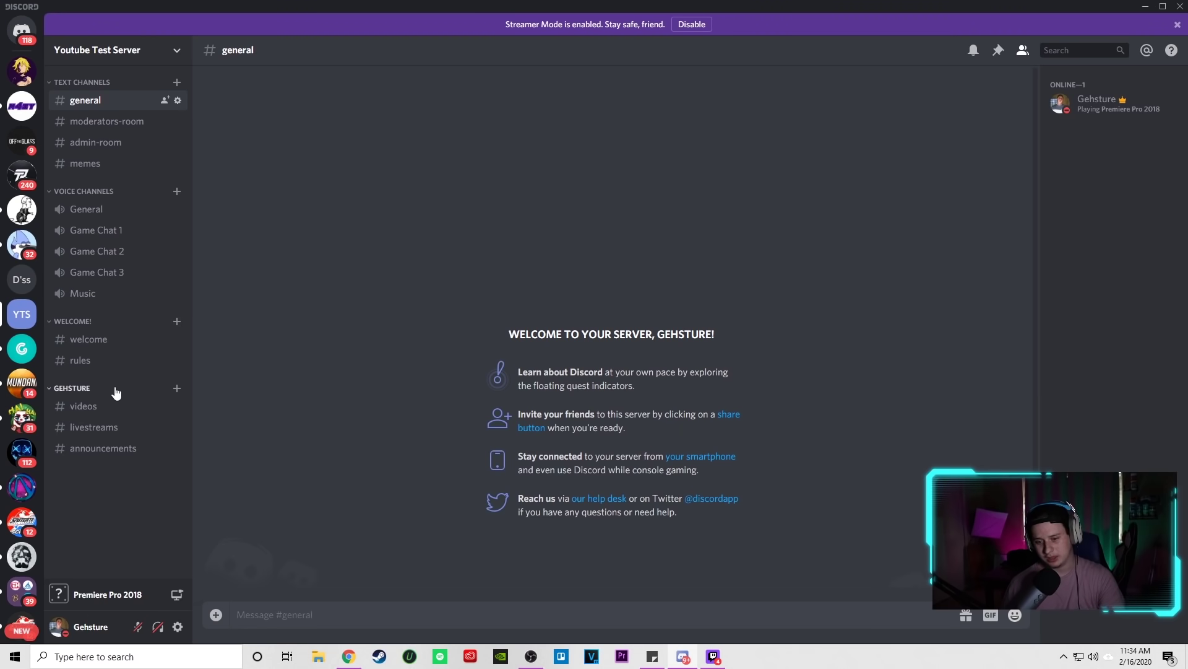
- Reorder the categories so Welcome! comes first, with Gehsture directly after it and ahead of Text Channels
drag(113, 323, 117, 83)
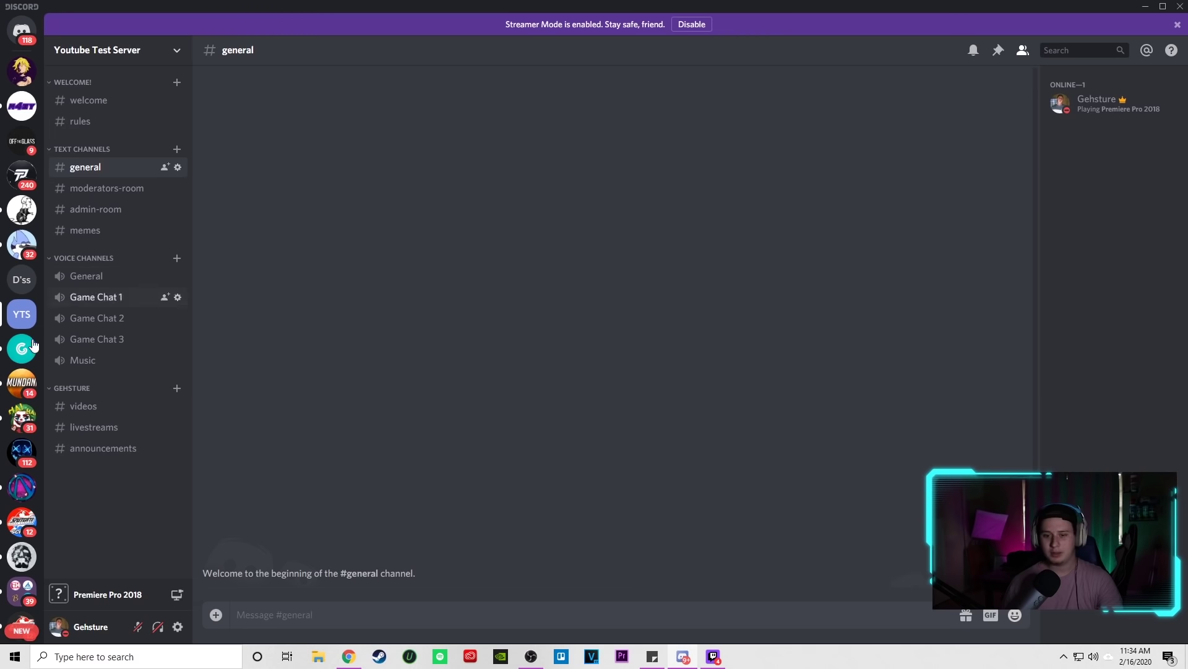
drag(105, 388, 118, 137)
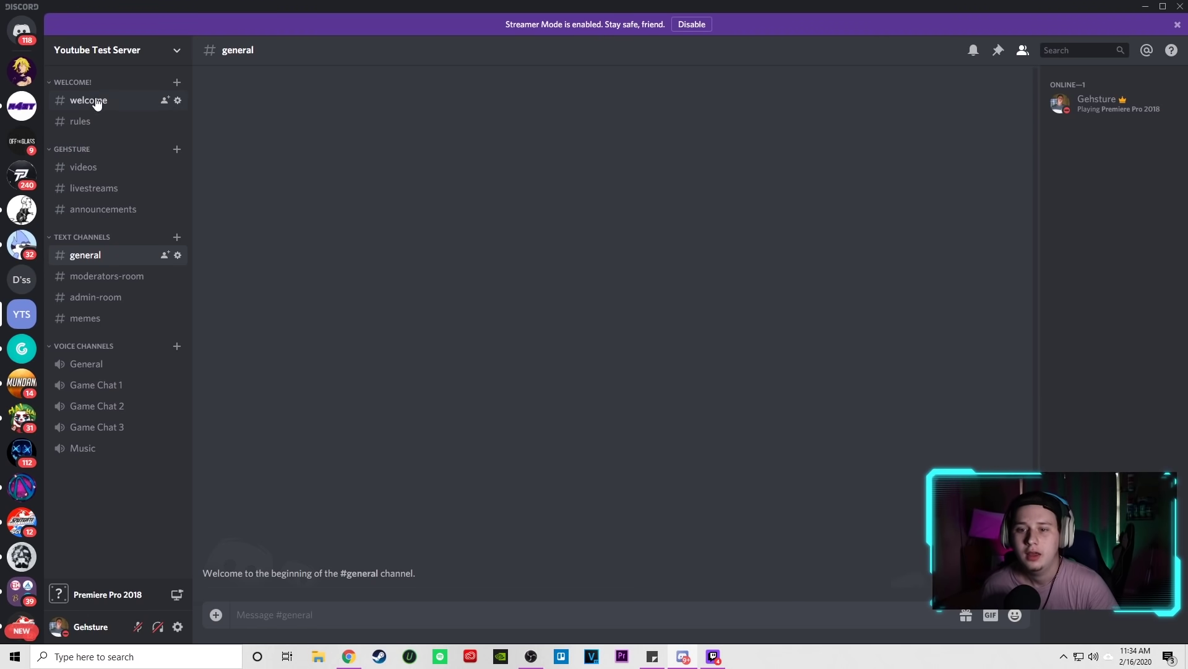
- Look at the channel list of the Team Gehsture server, then return to Youtube Test Server
click(21, 348)
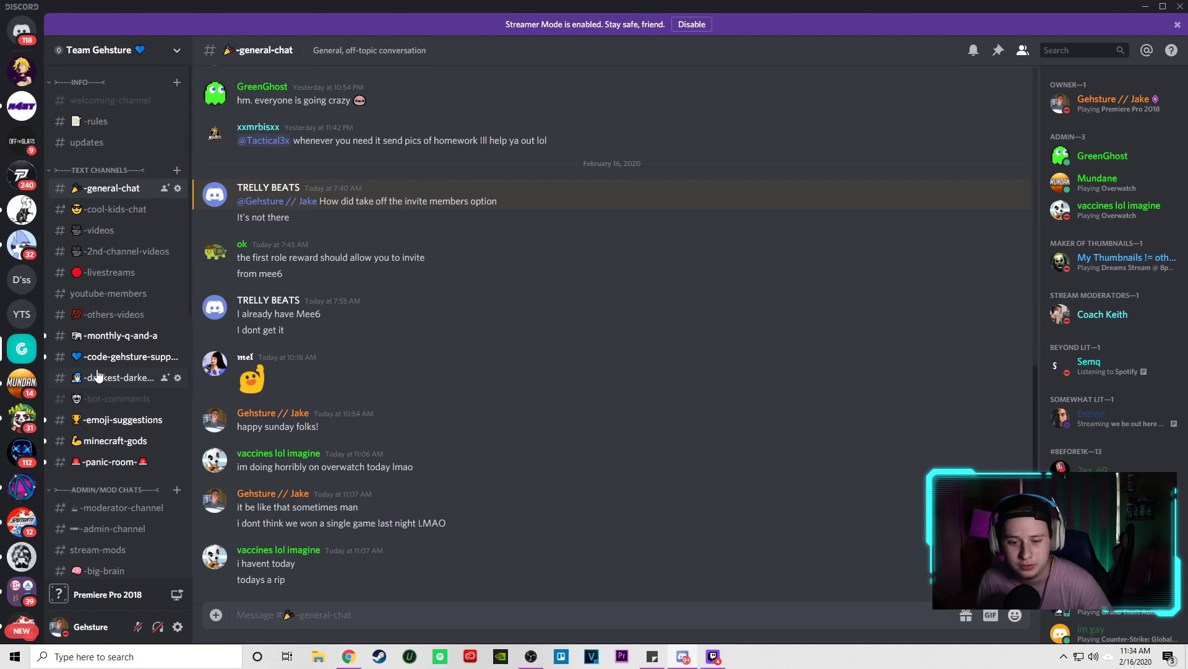
click(28, 311)
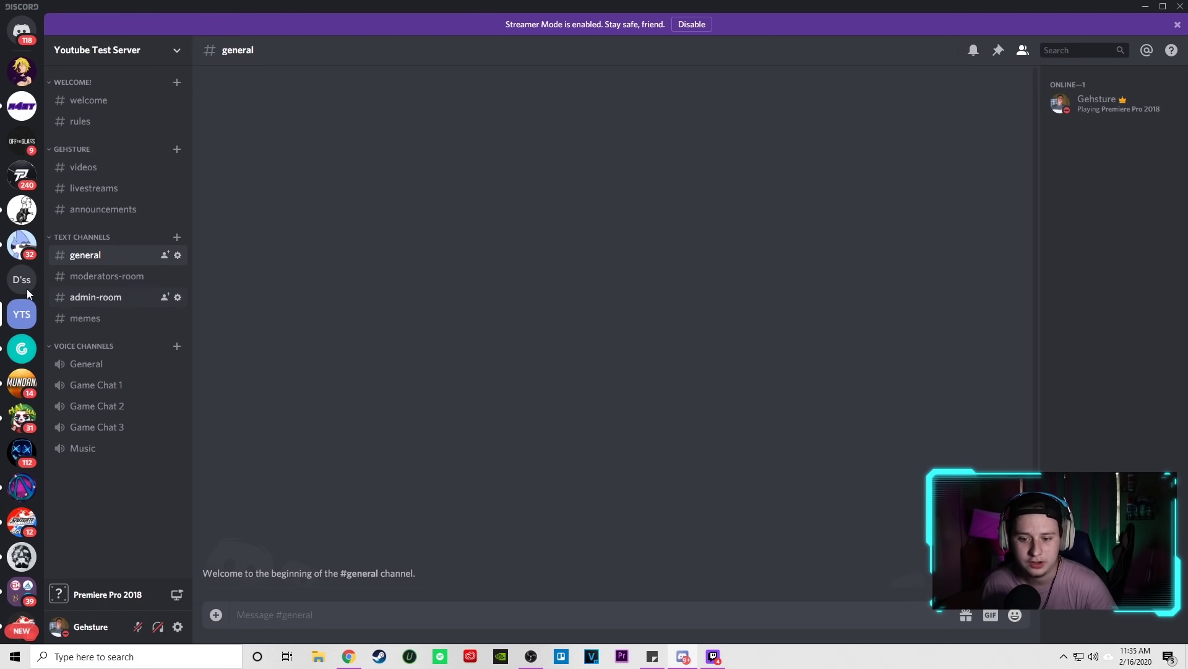
- Open the general text channel's settings and browse the emoji picker for a symbol suited to its name
click(177, 255)
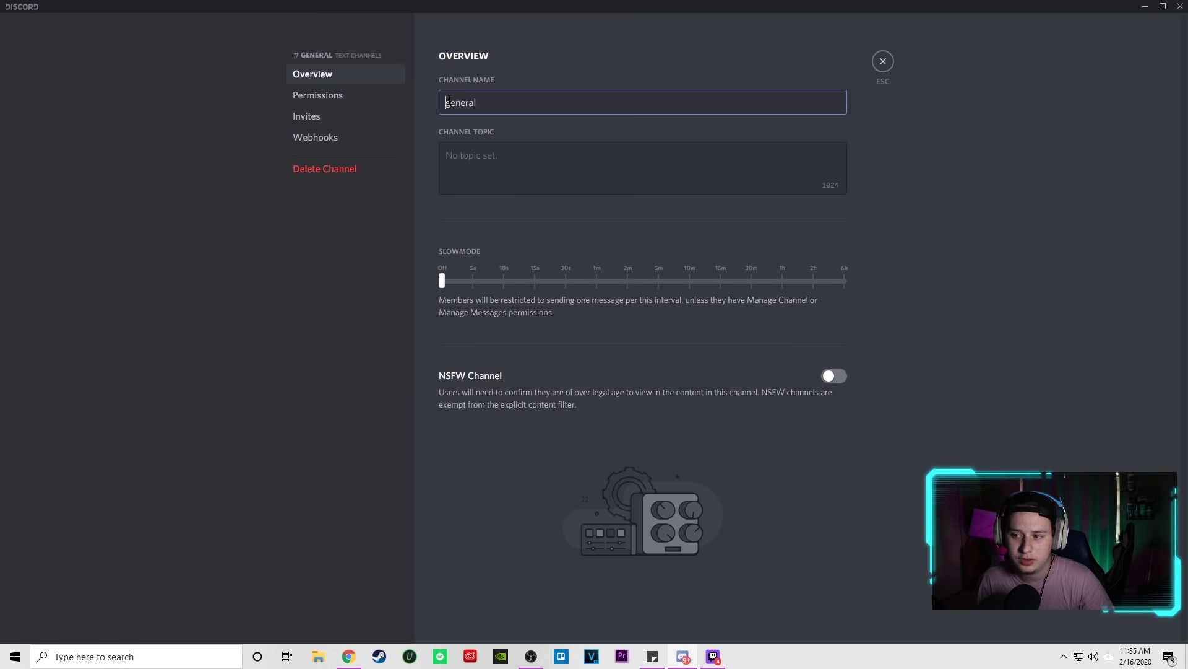
key(super+period)
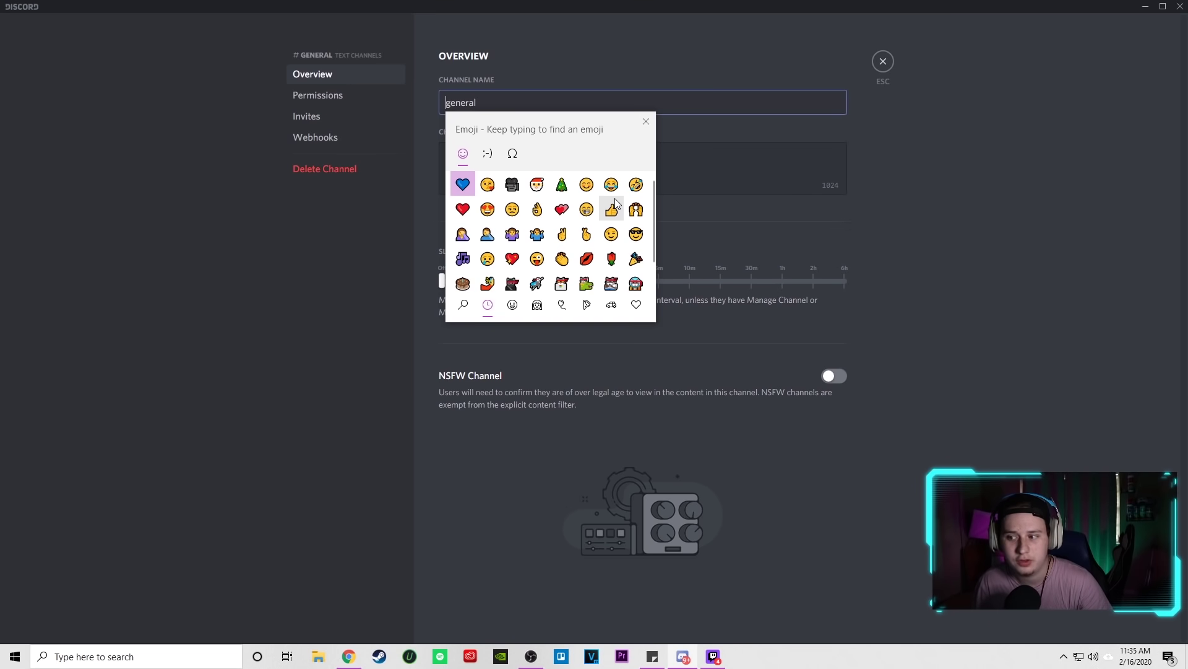
scroll(585, 206, down, 1)
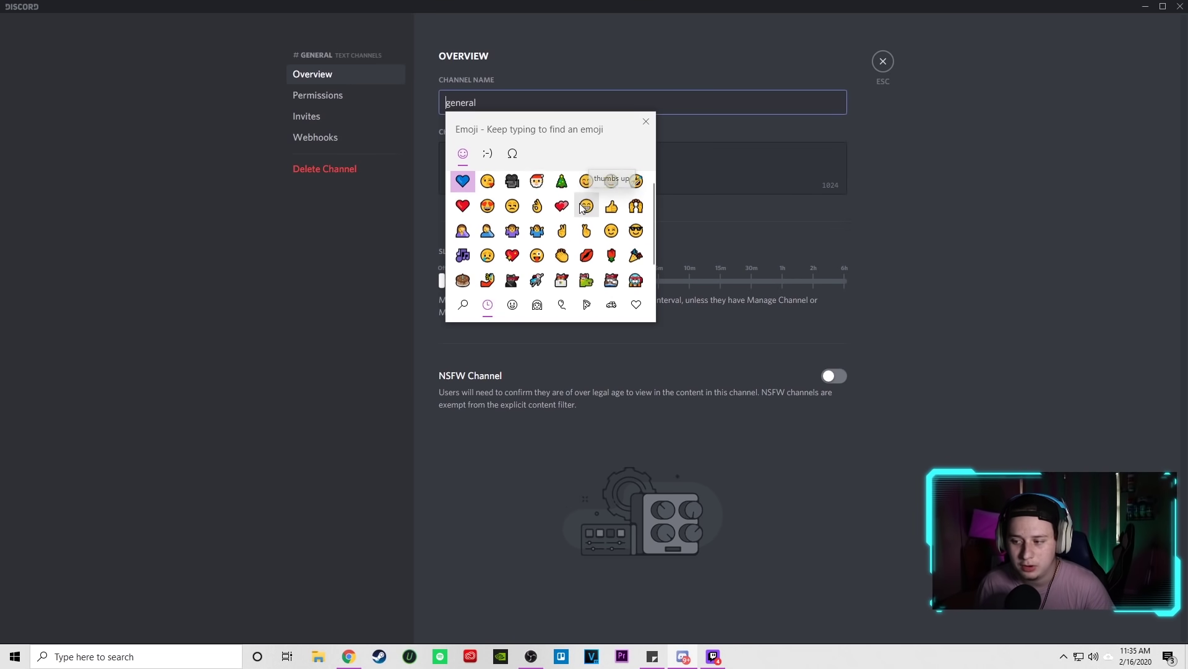
scroll(560, 187, up, 1)
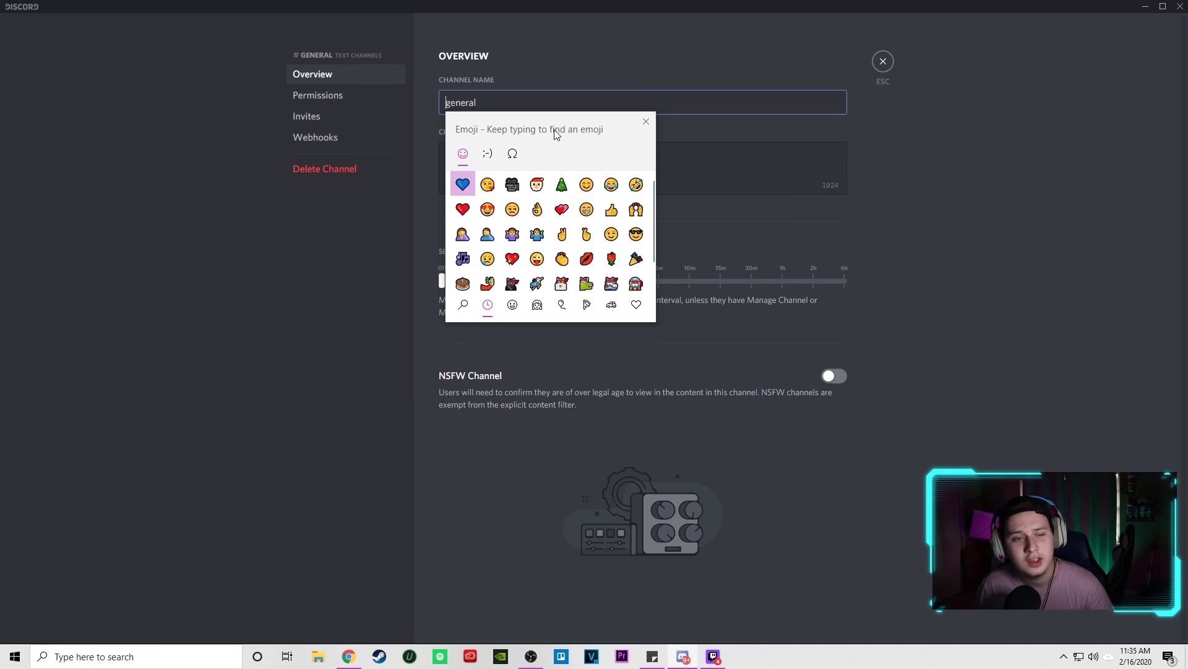
click(512, 304)
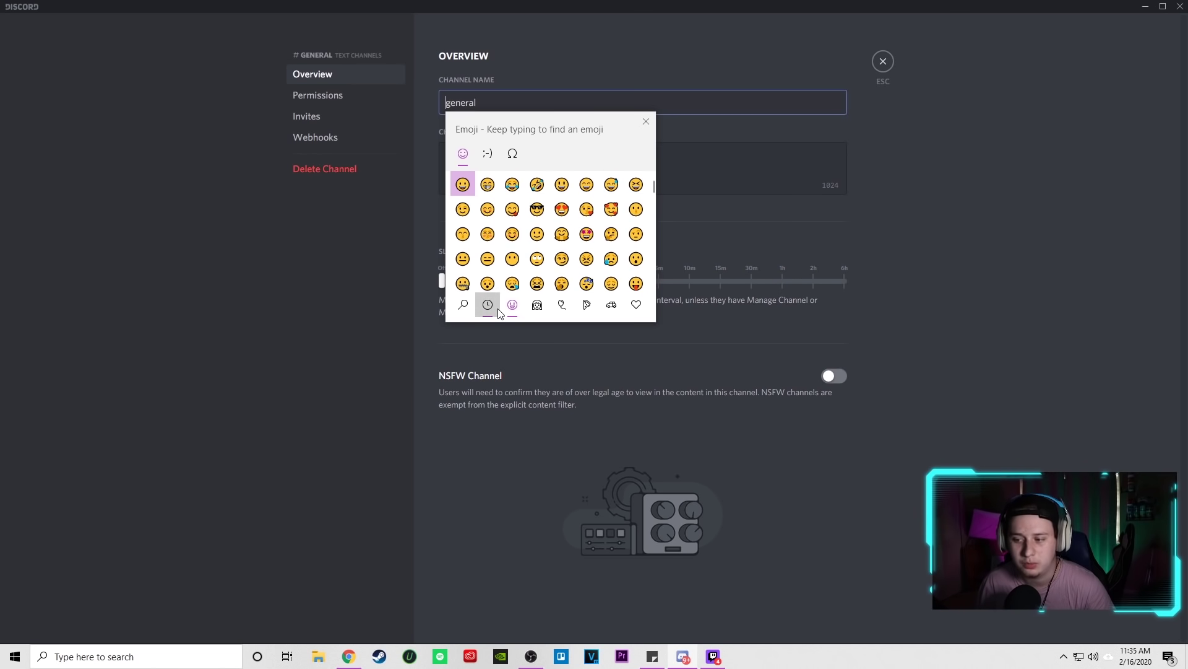
click(488, 304)
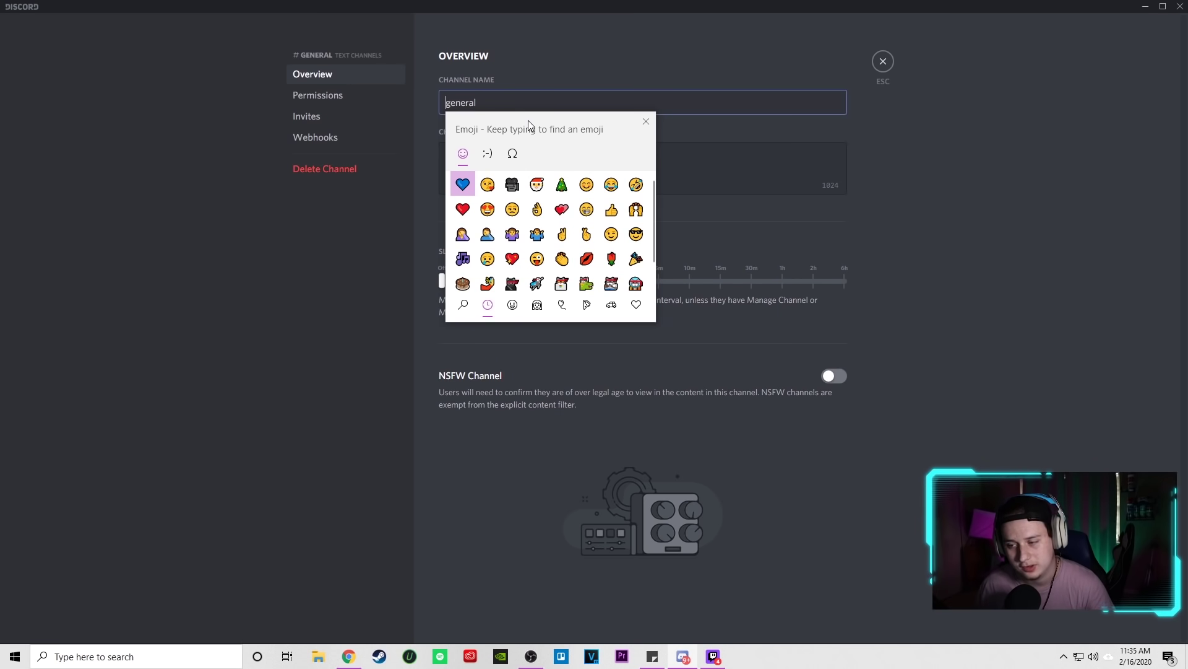
scroll(557, 235, down, 1)
scroll(557, 235, up, 1)
scroll(545, 260, down, 1)
click(512, 305)
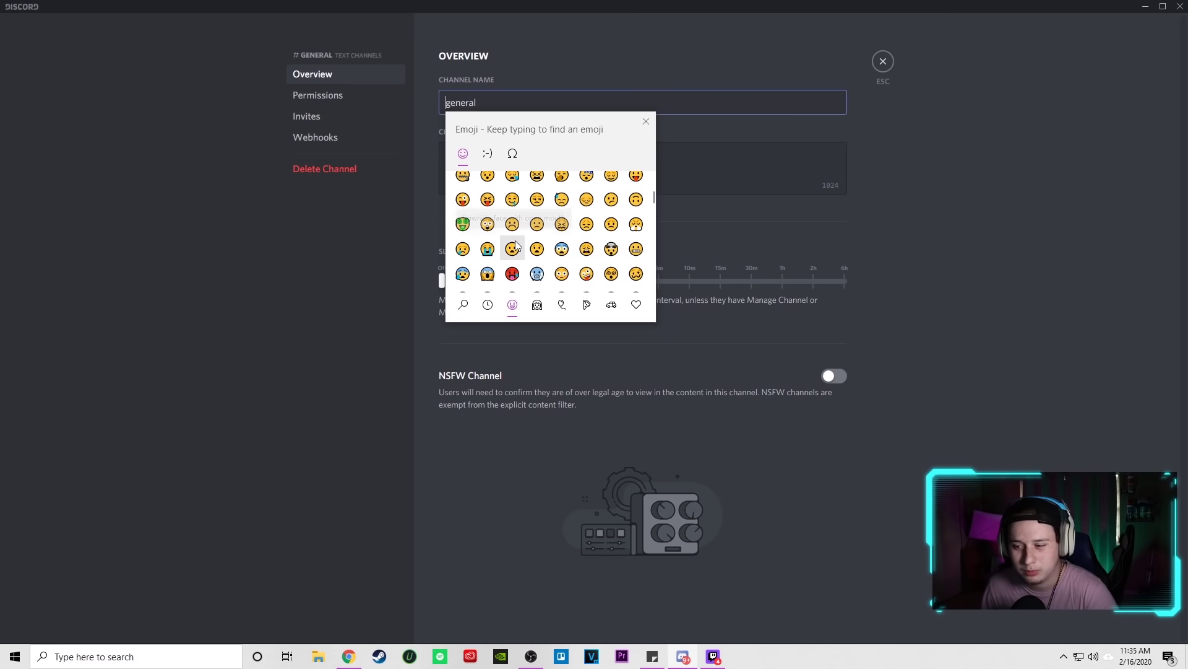
scroll(526, 238, down, 5)
scroll(538, 228, down, 3)
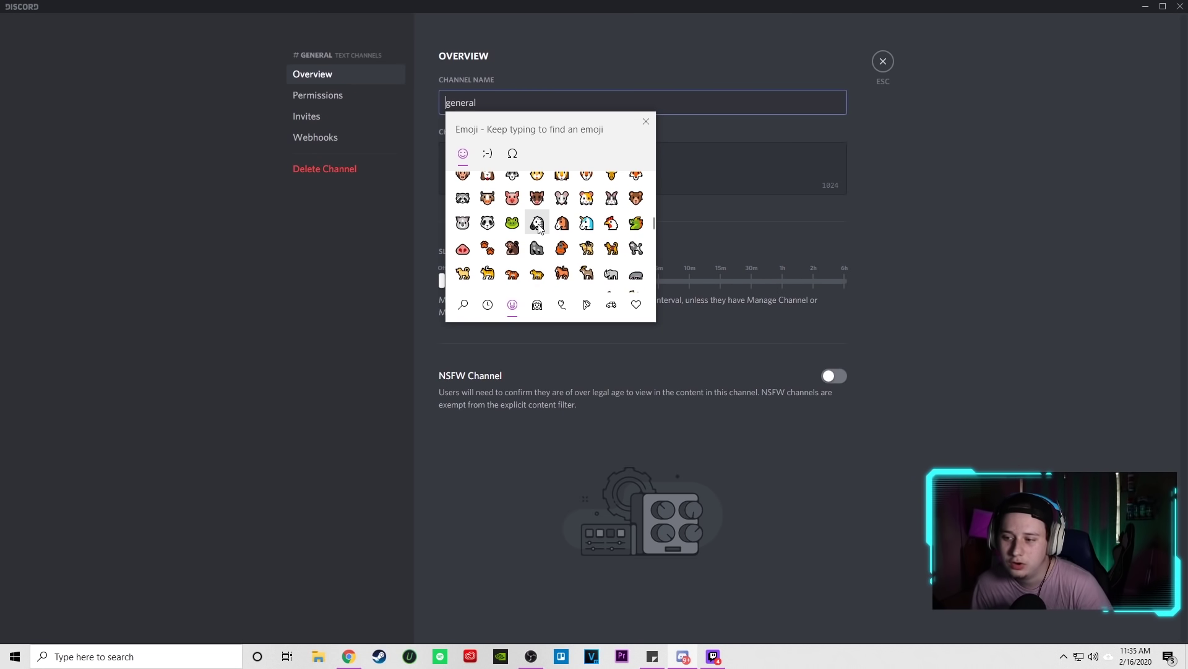
scroll(526, 217, up, 6)
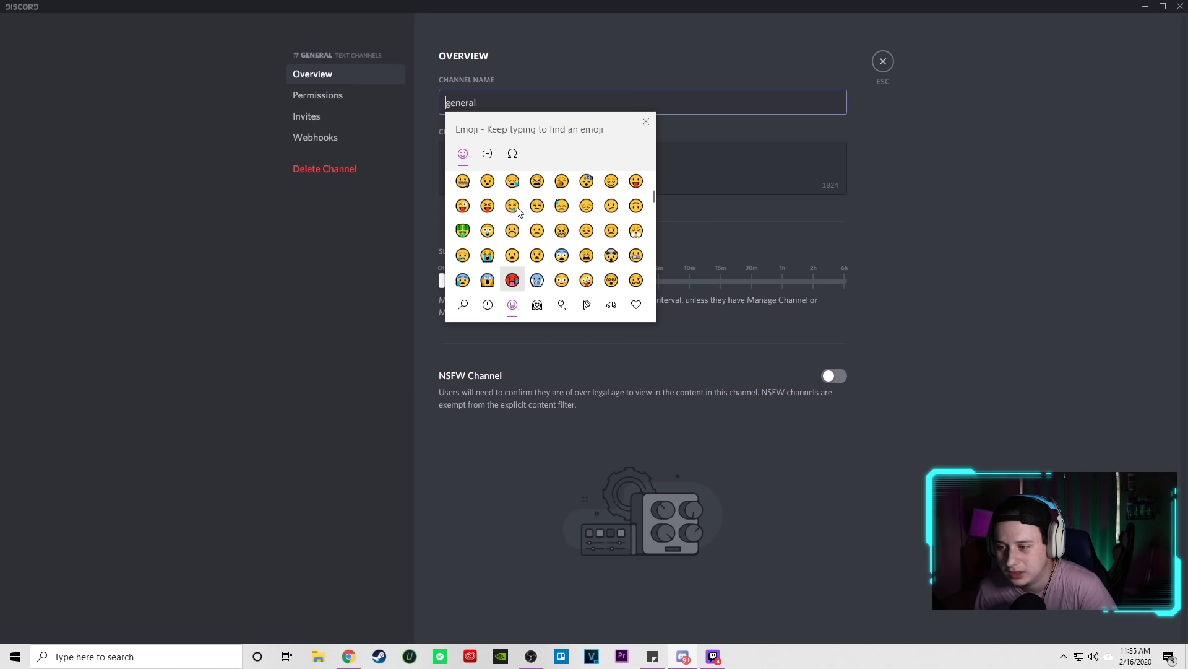
- Prefix the general text channel's name with the speech balloon emoji and a hyphen, and save the change
text(speec)
click(464, 189)
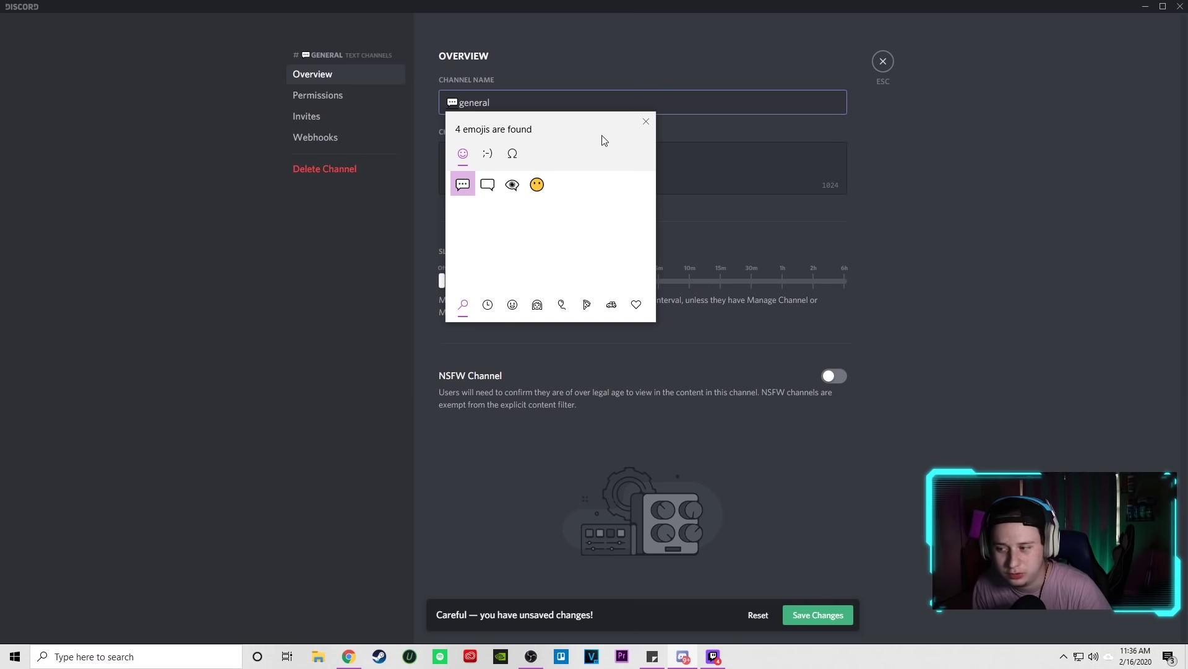
click(646, 122)
text(-)
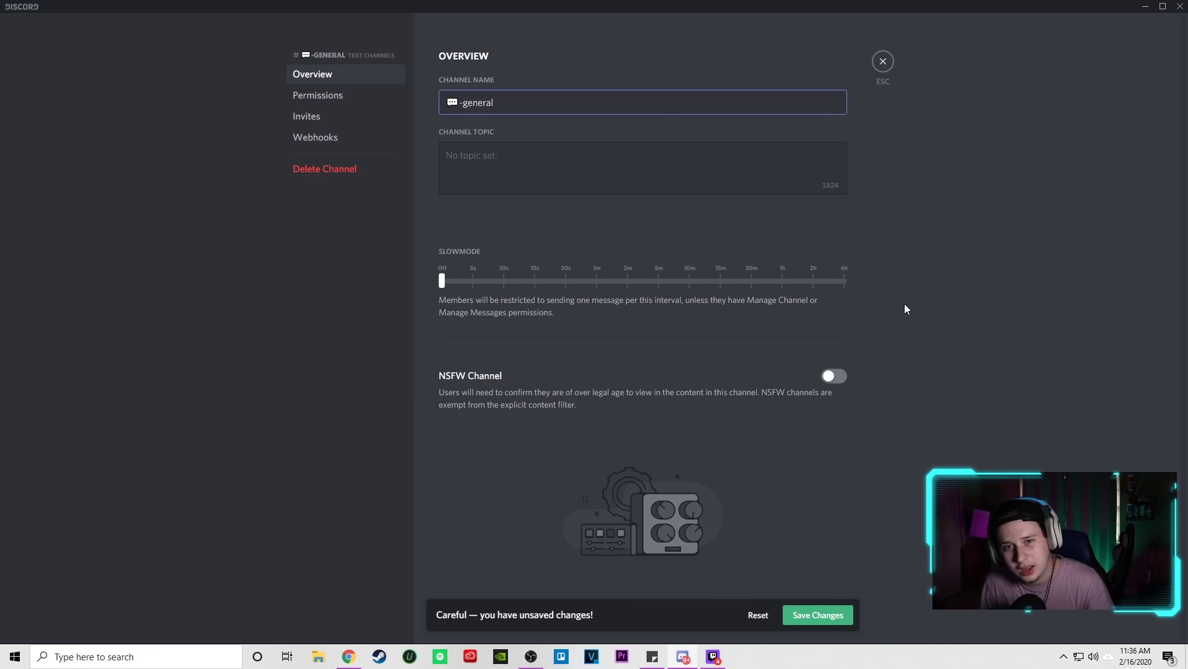
click(816, 616)
click(883, 60)
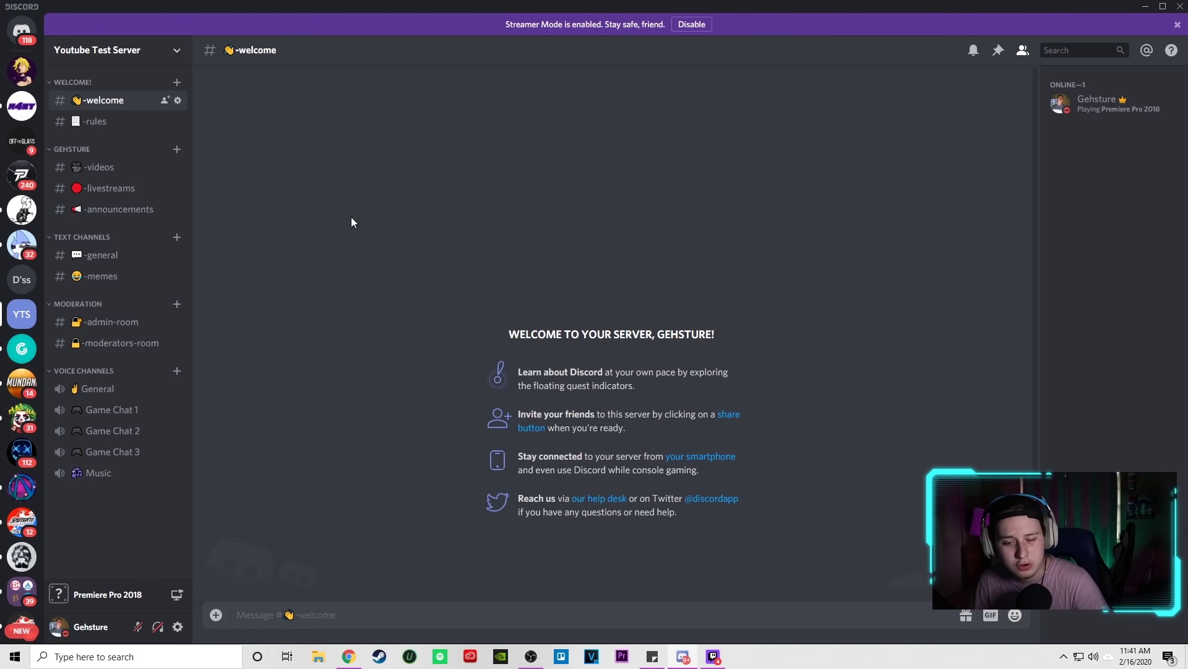
- Examine the list of roles in the Team Gehsture server's settings
click(22, 350)
click(159, 49)
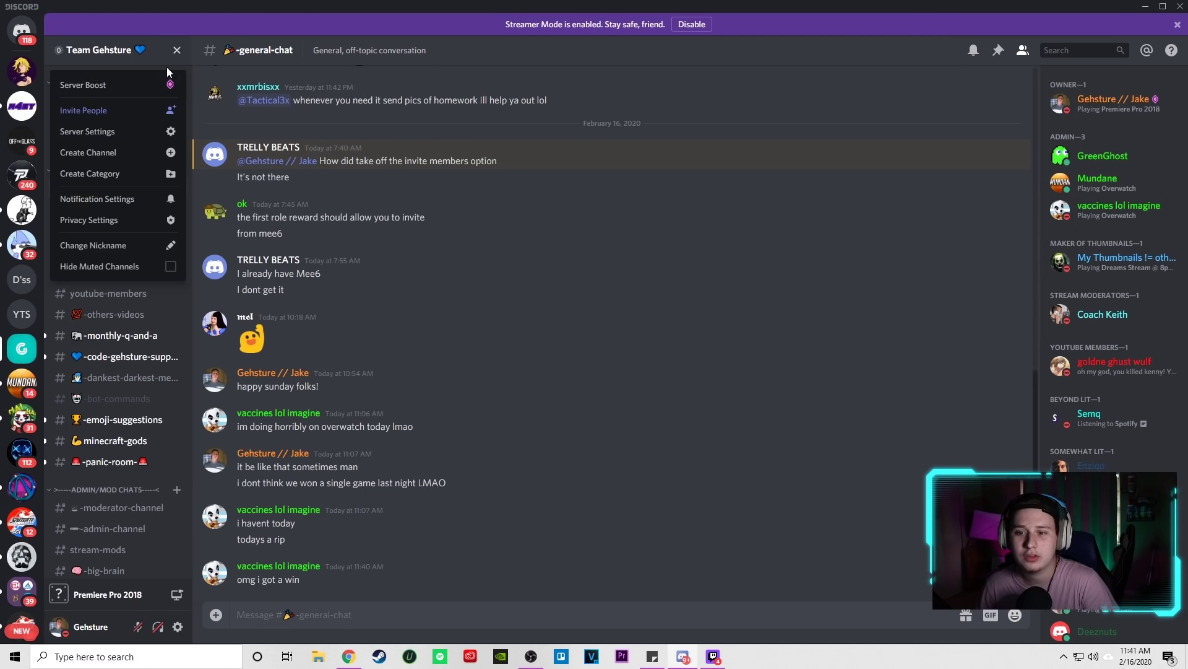
click(141, 132)
click(308, 117)
click(307, 95)
scroll(459, 168, down, 8)
drag(555, 390, 545, 102)
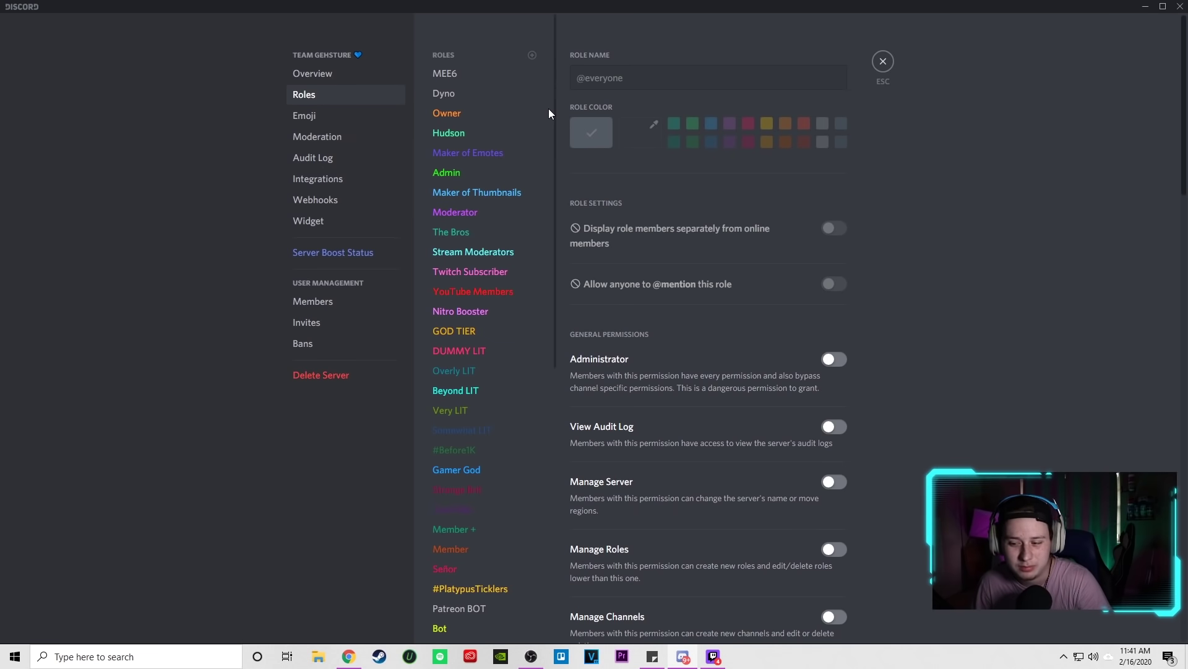
drag(549, 109, 588, 312)
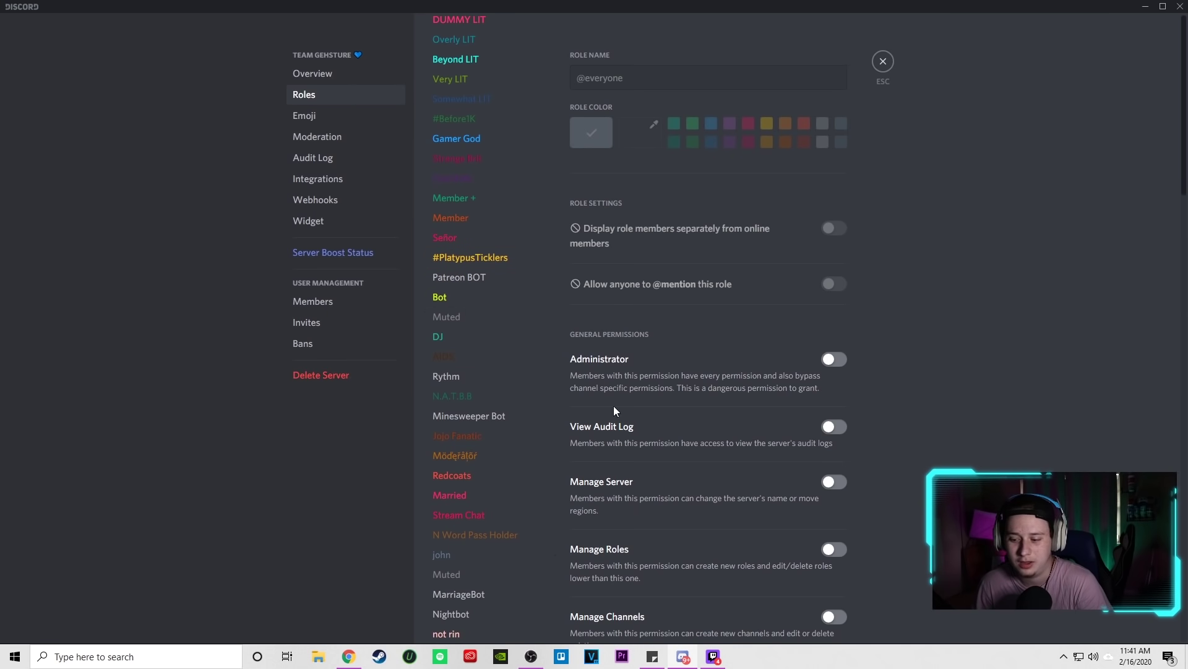
scroll(522, 345, up, 5)
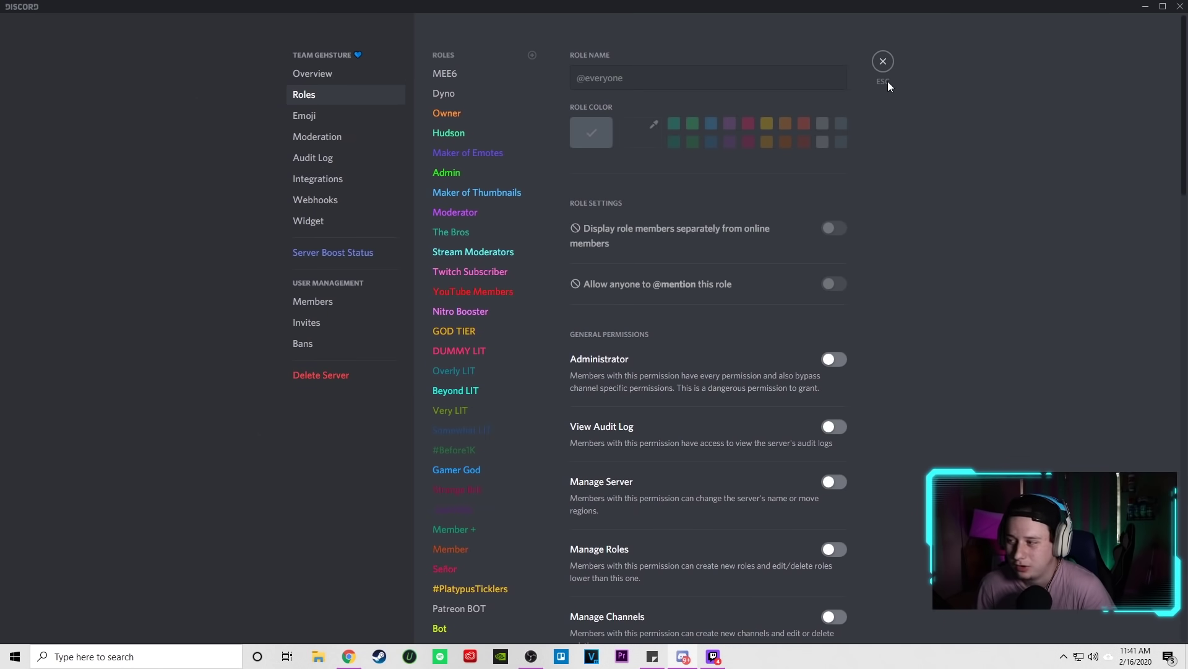
click(883, 61)
- Return to Youtube Test Server and view its server settings overview
click(22, 314)
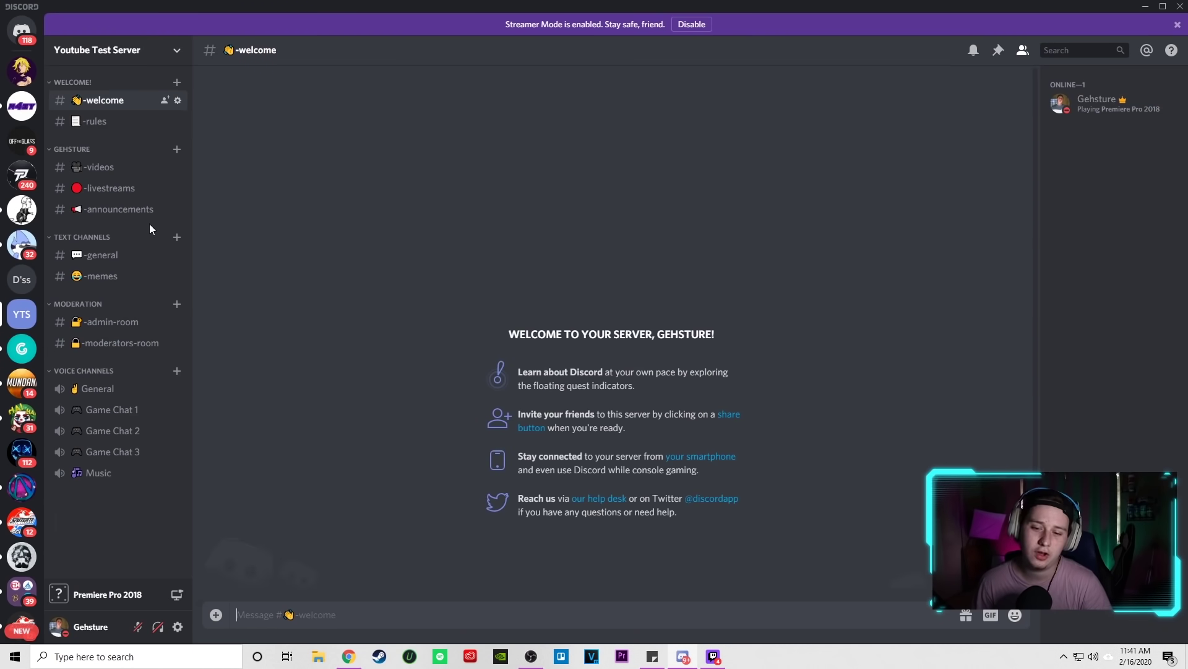
click(174, 49)
click(158, 131)
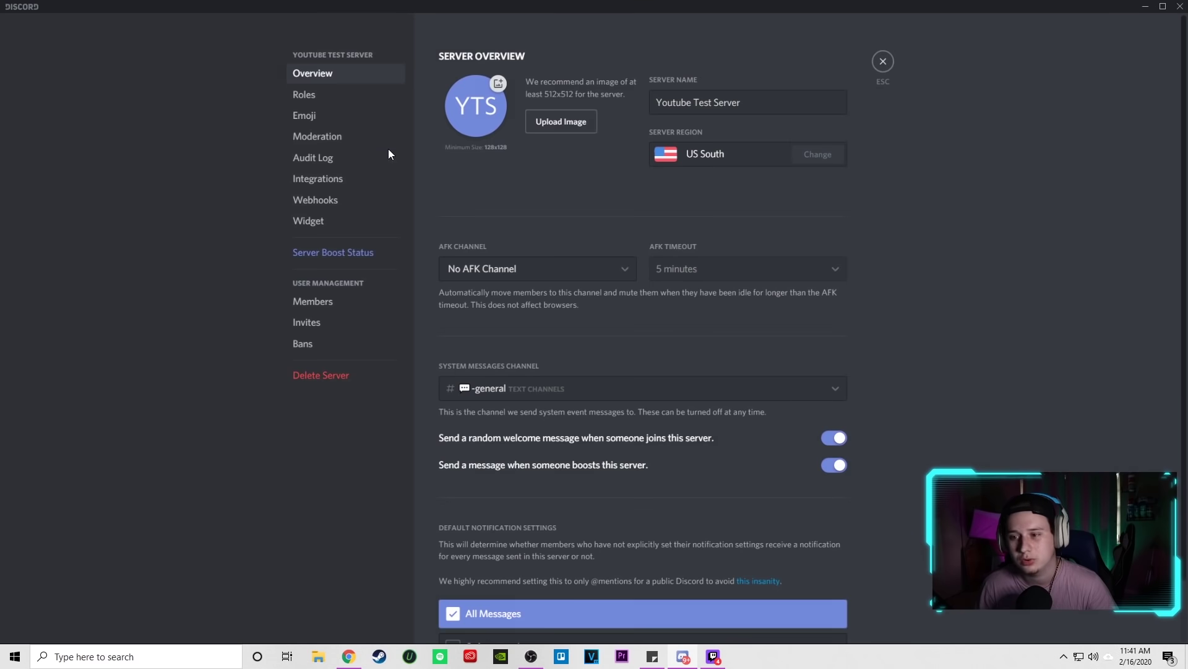
click(885, 62)
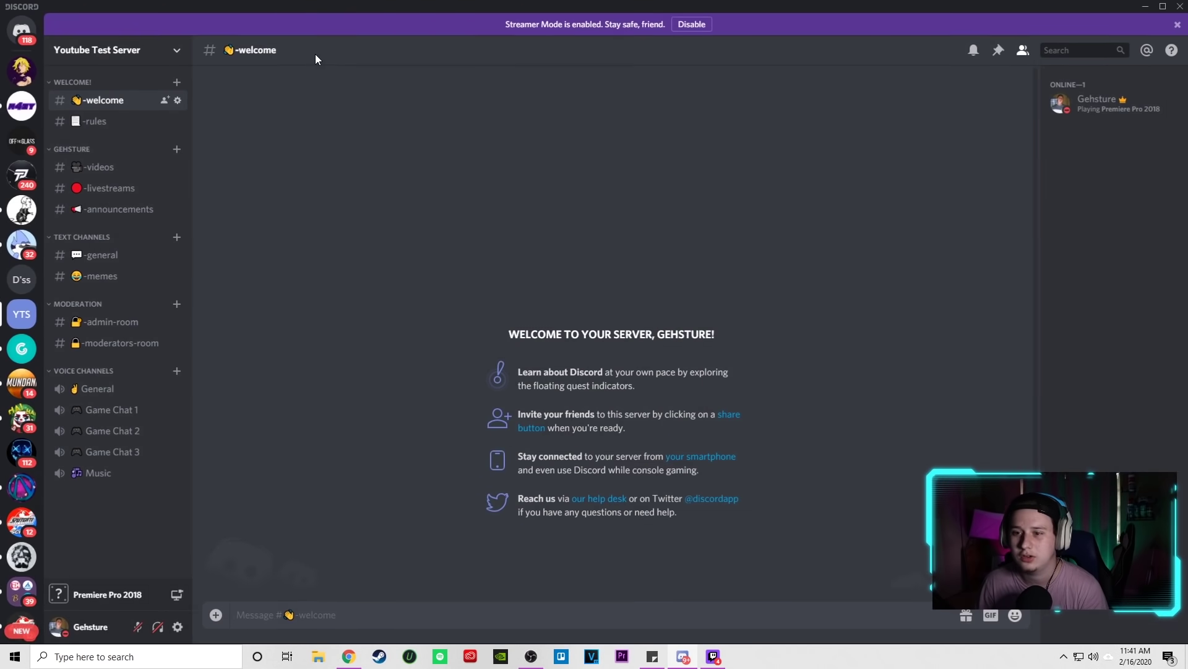
- Open the role settings of Youtube Test Server and create a new role named Member
click(164, 55)
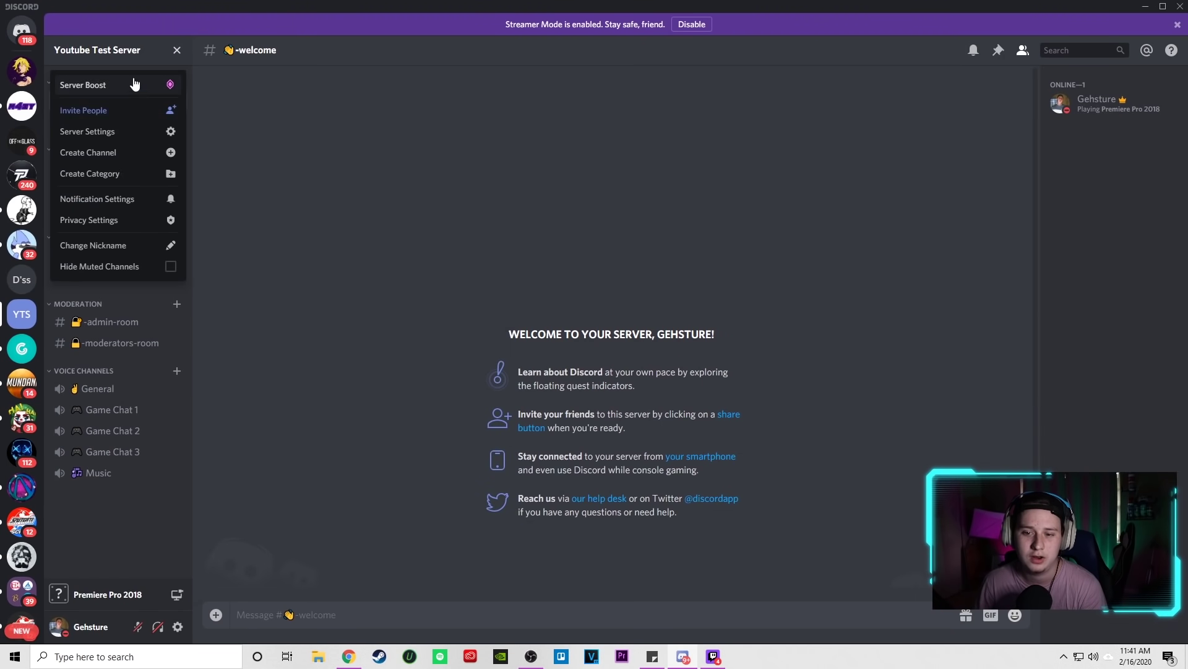
click(137, 138)
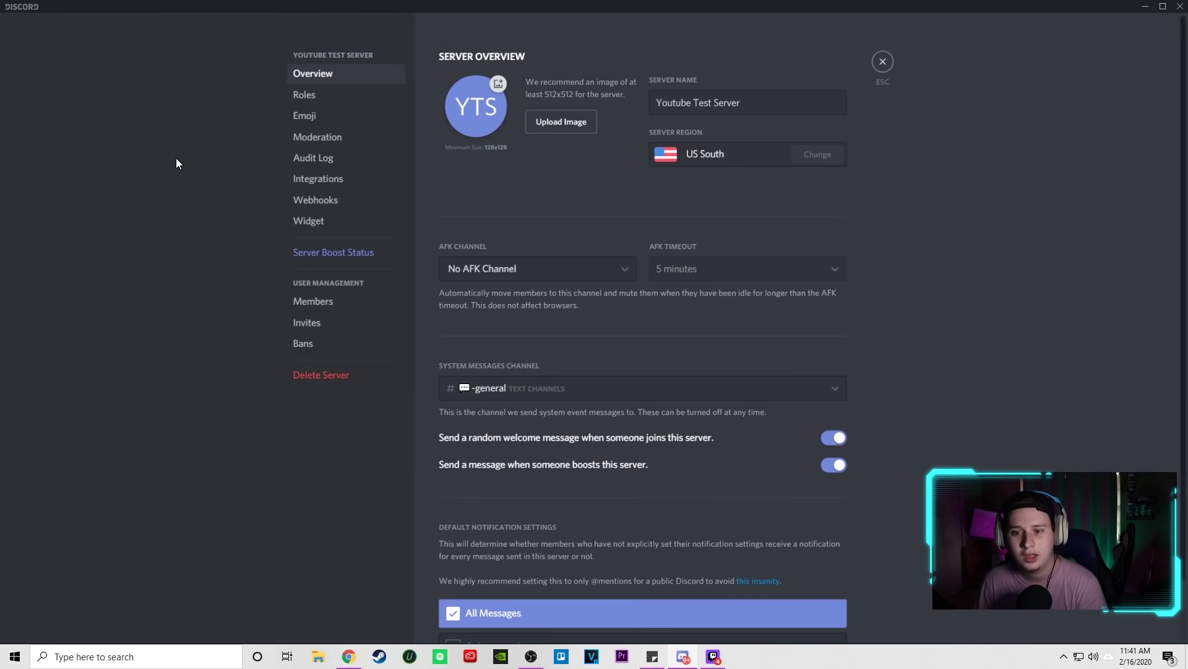
click(307, 95)
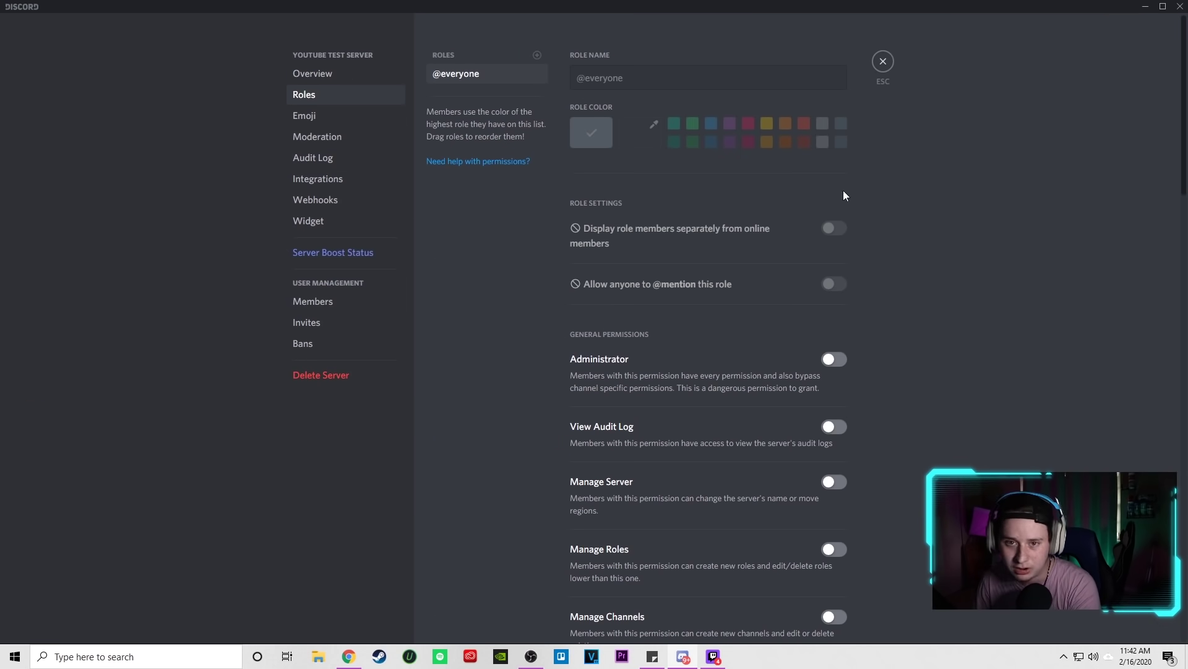
click(537, 56)
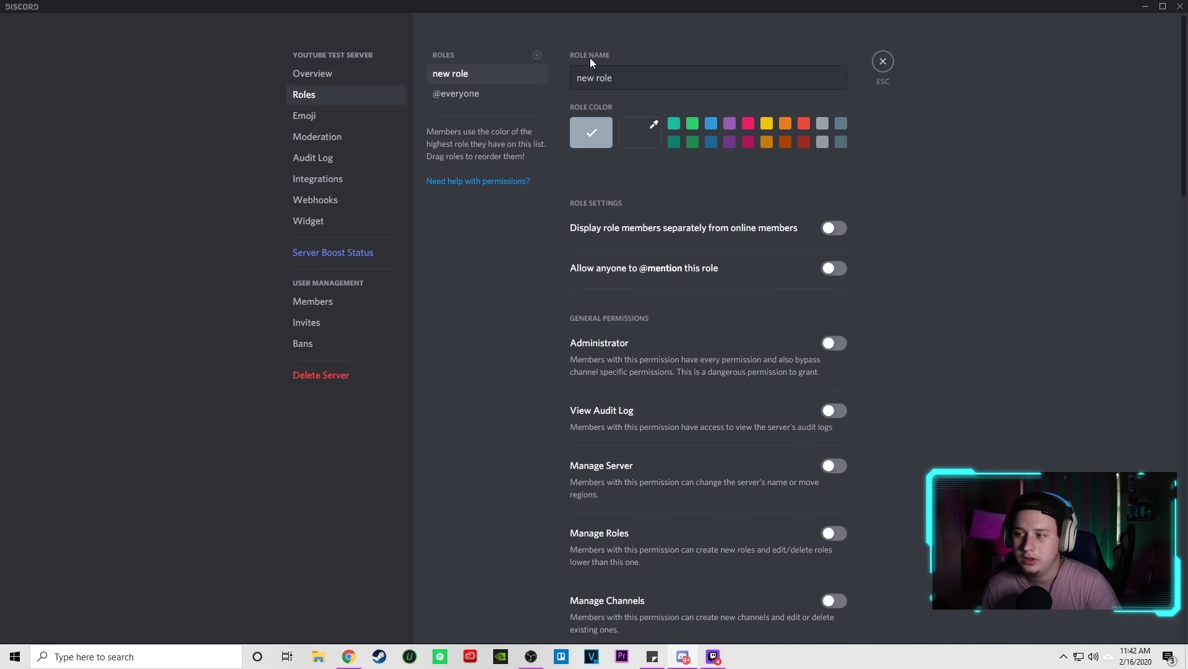
text(Member)
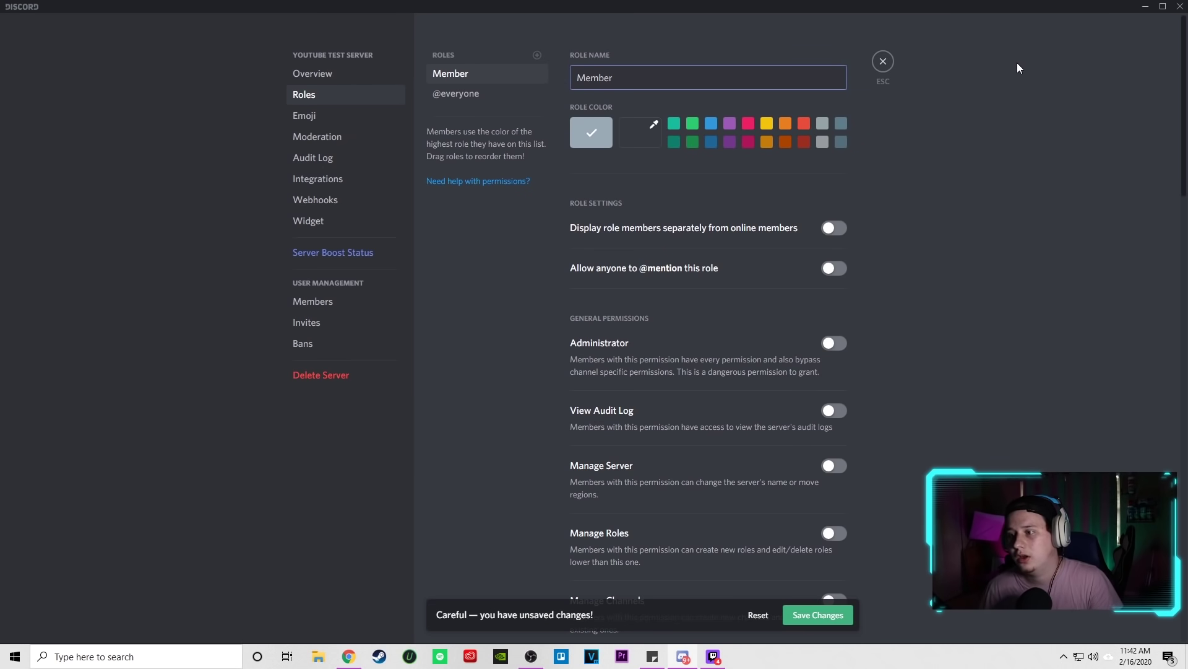
click(1072, 159)
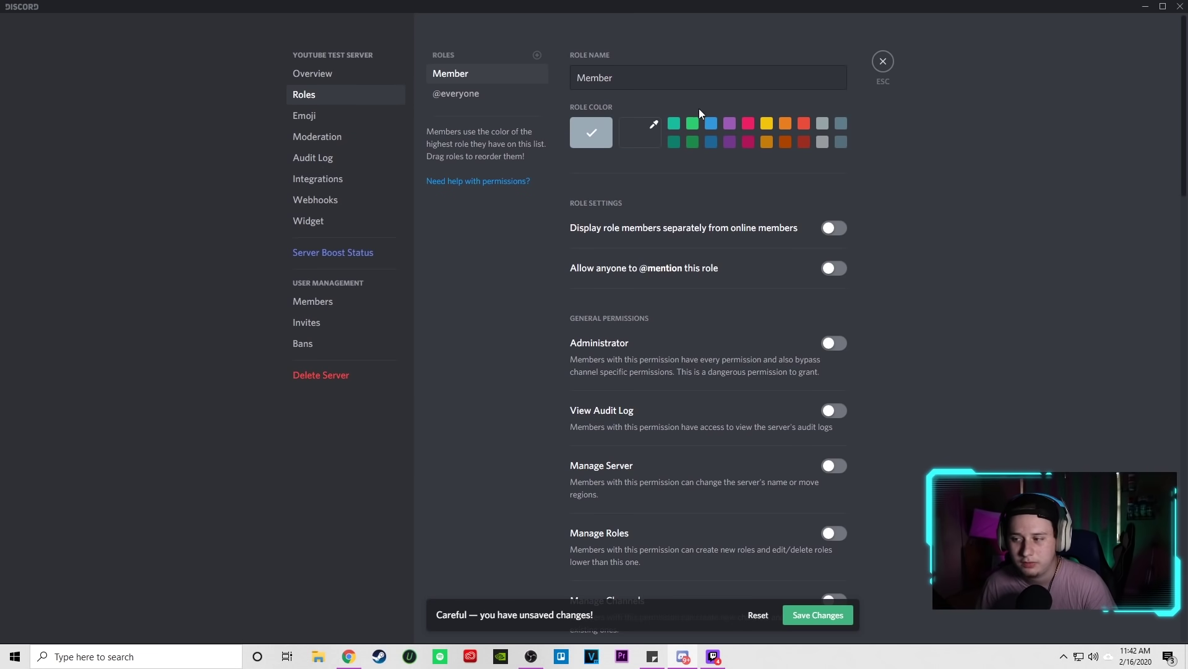
- Give the Member role a custom light blue color
click(640, 132)
click(718, 261)
click(704, 261)
click(702, 166)
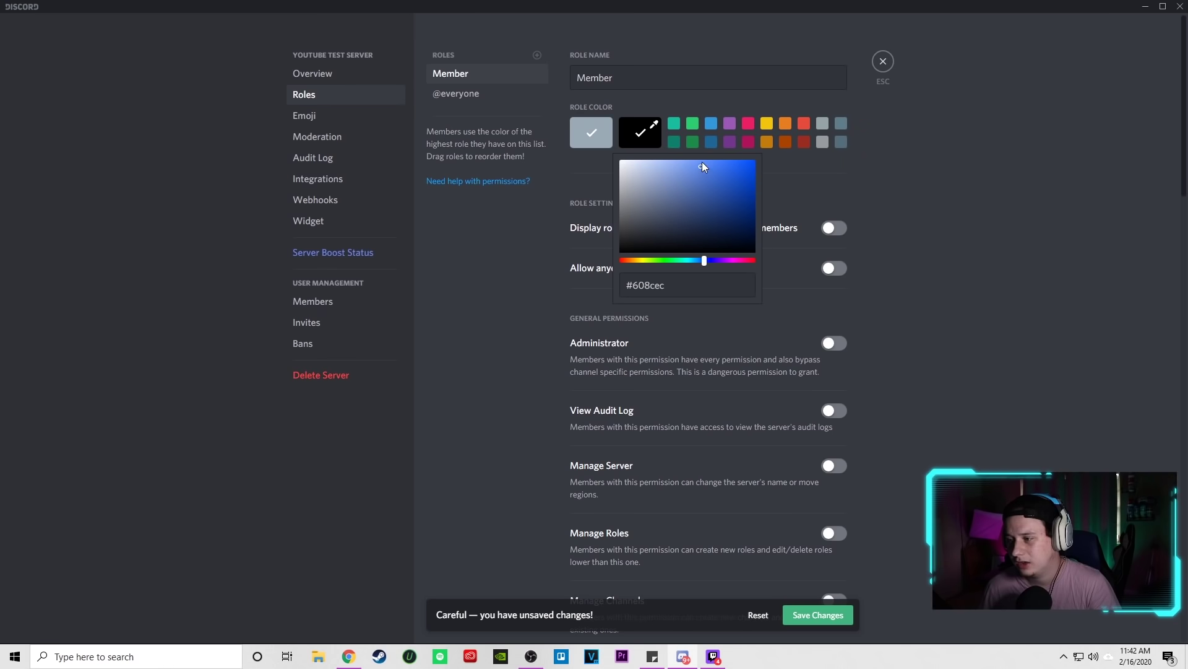
click(762, 219)
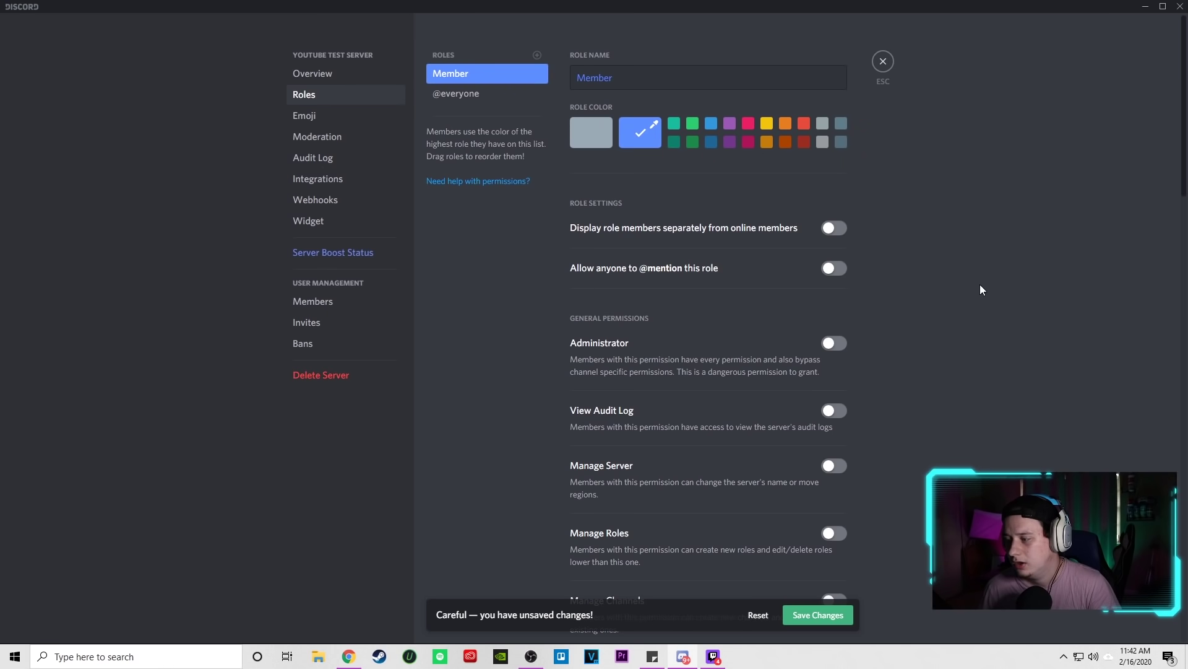
- Display Member role holders separately from online members and save the role changes
scroll(654, 132, down, 15)
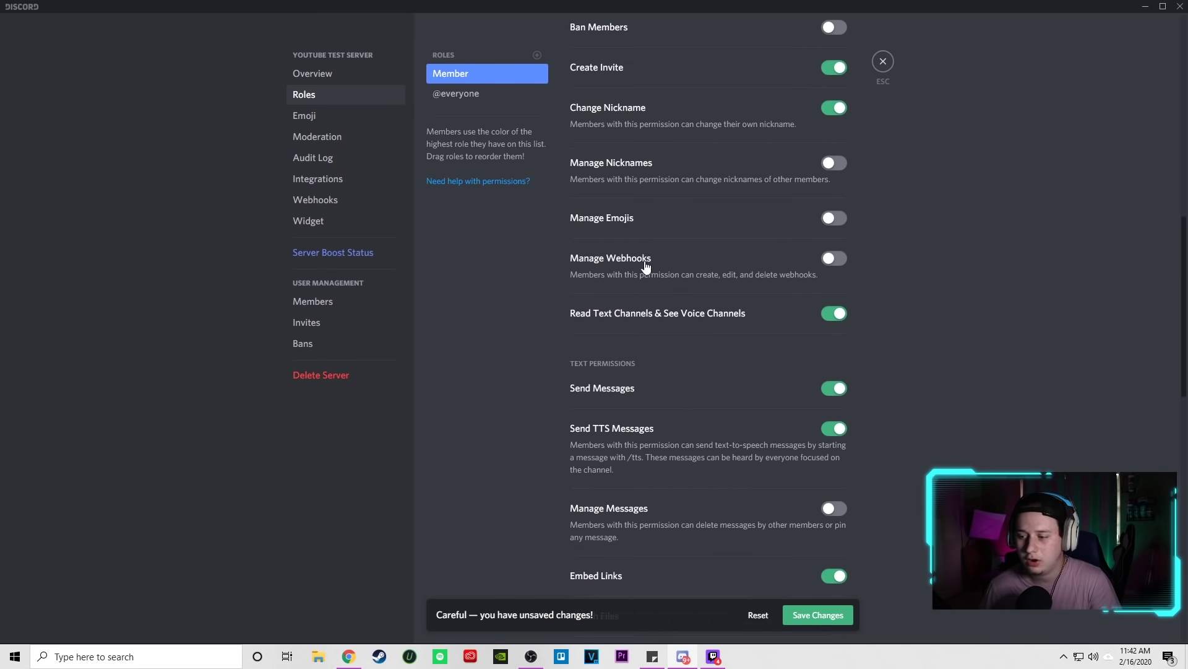
scroll(652, 306, up, 3)
scroll(660, 302, up, 10)
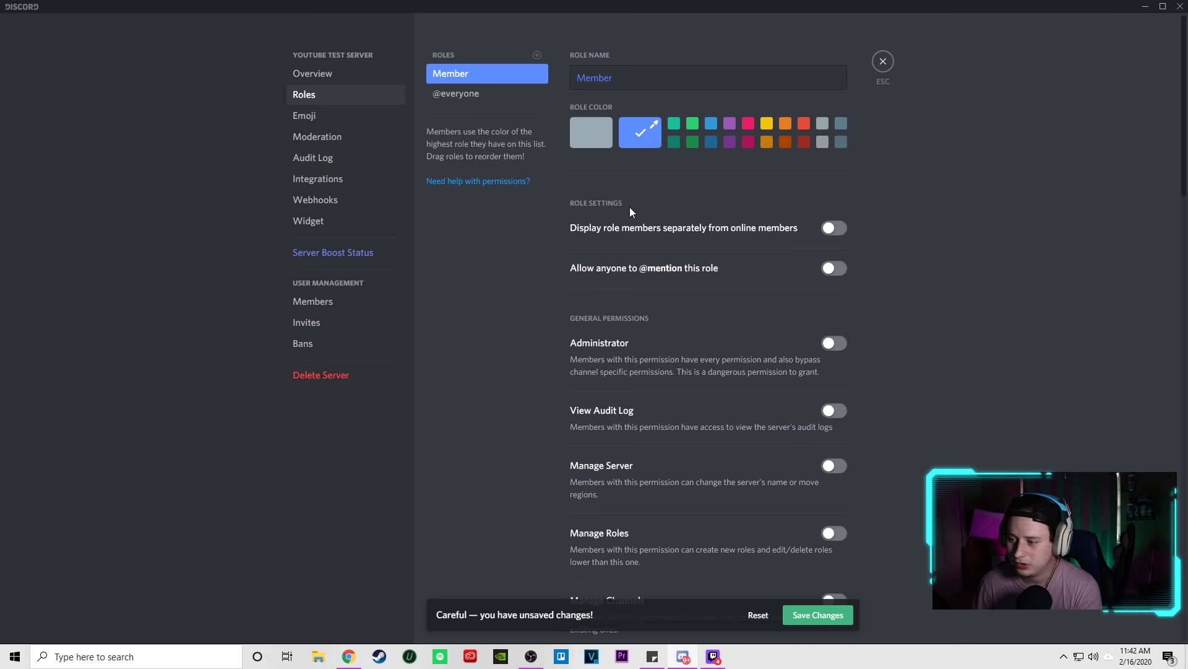
click(833, 229)
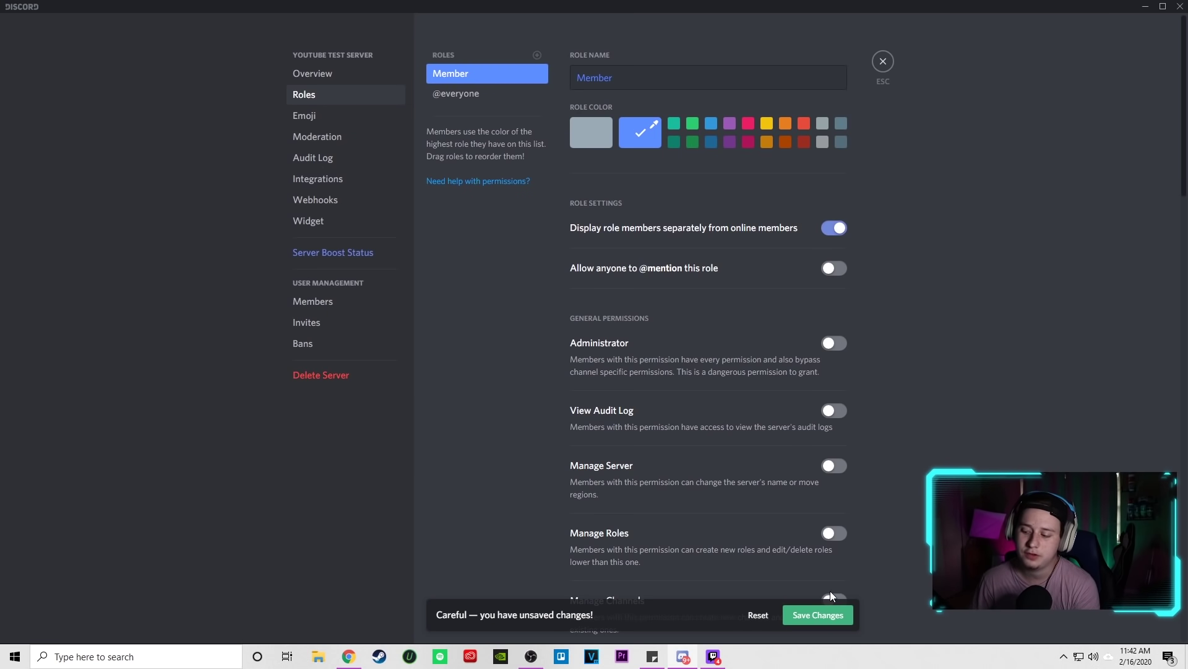
click(817, 614)
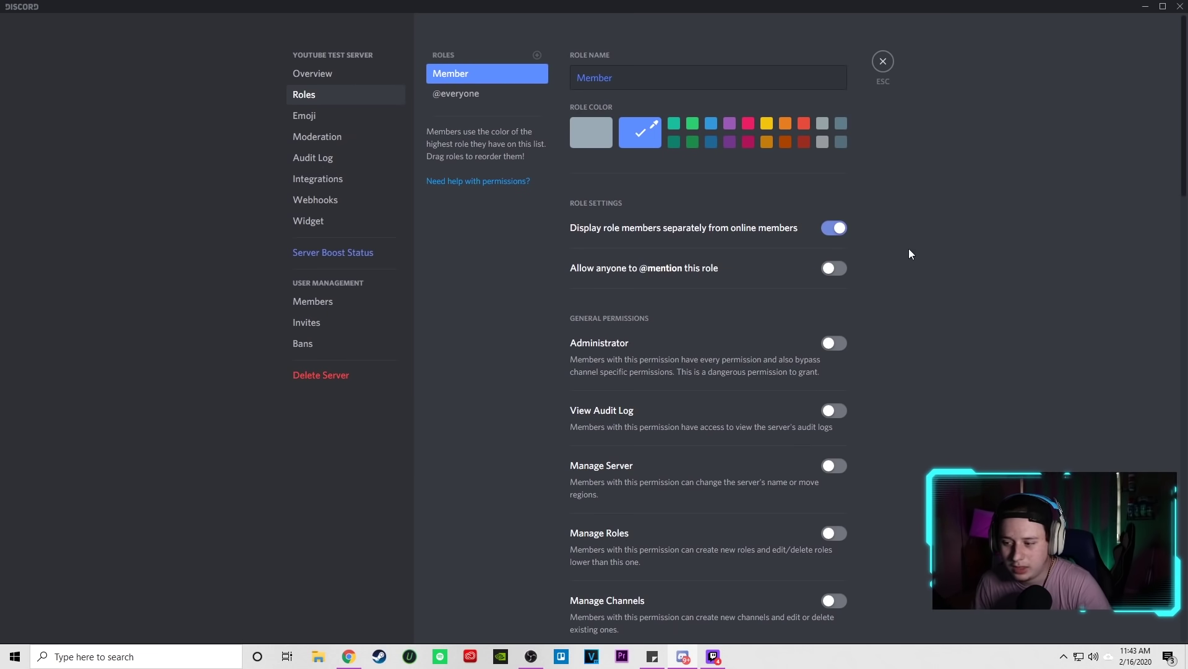
- Examine the general, text and voice permissions of the Member role
scroll(778, 280, down, 2)
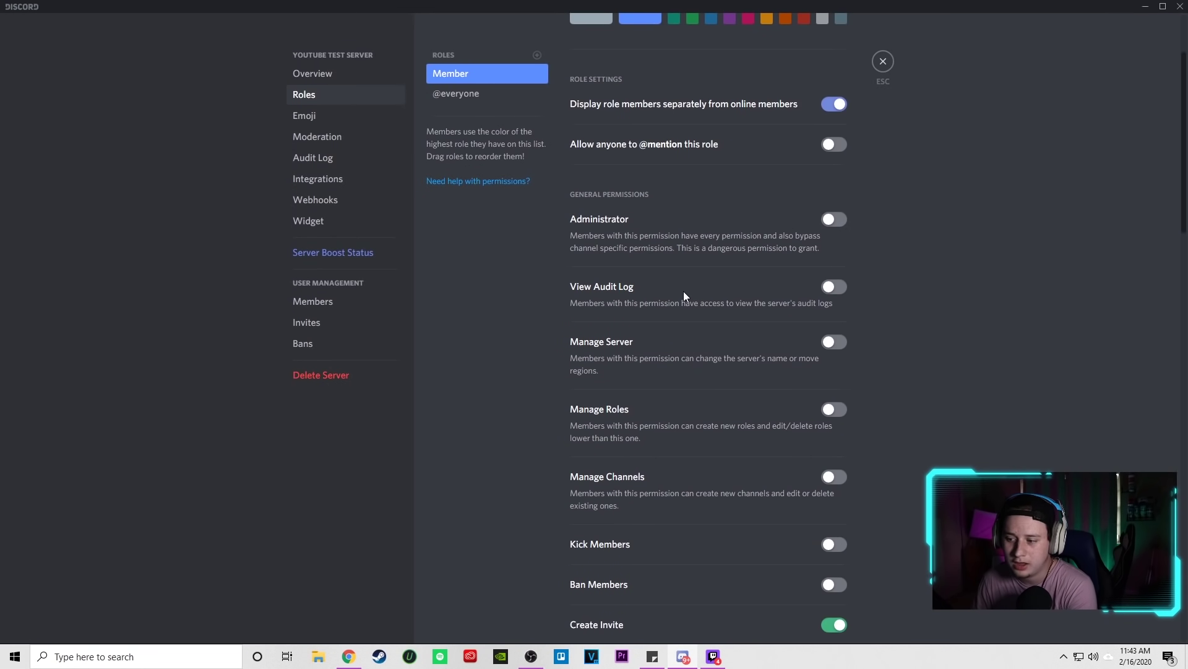
scroll(833, 296, down, 2)
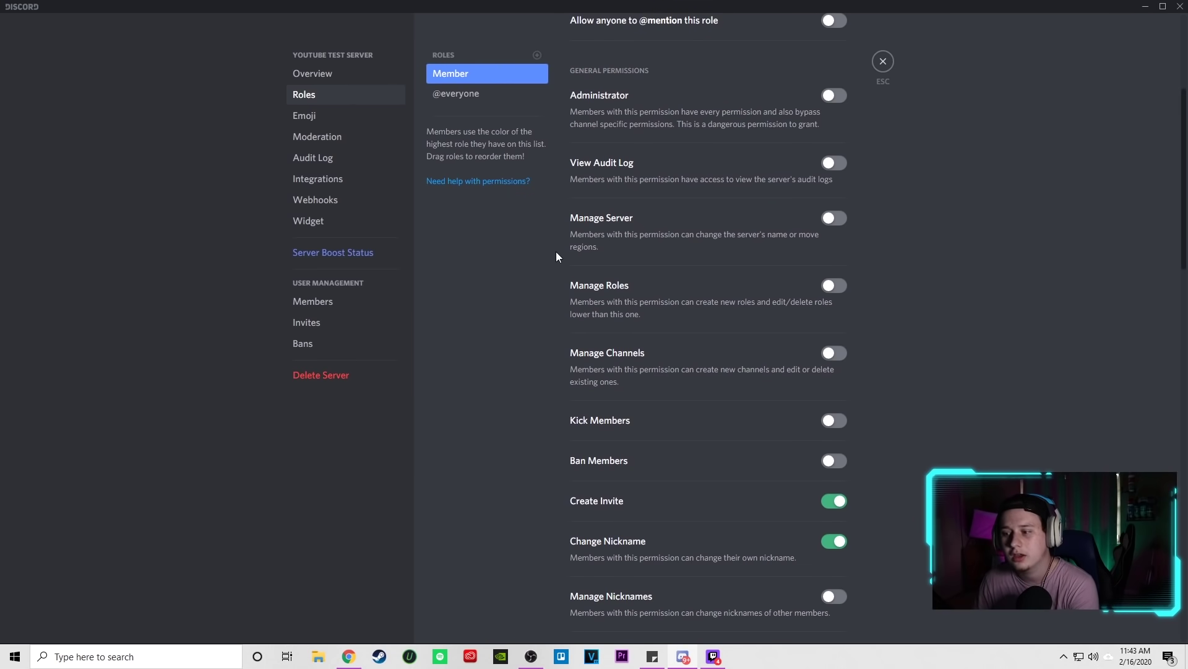
scroll(680, 298, down, 2)
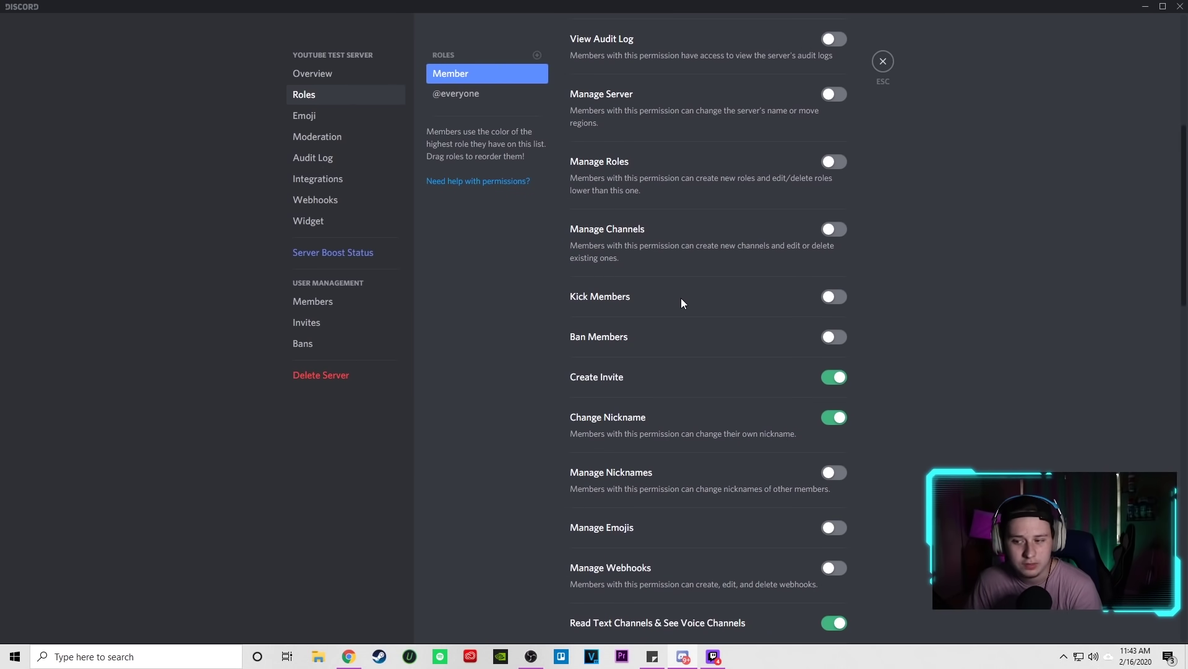
scroll(716, 290, down, 2)
scroll(743, 279, up, 3)
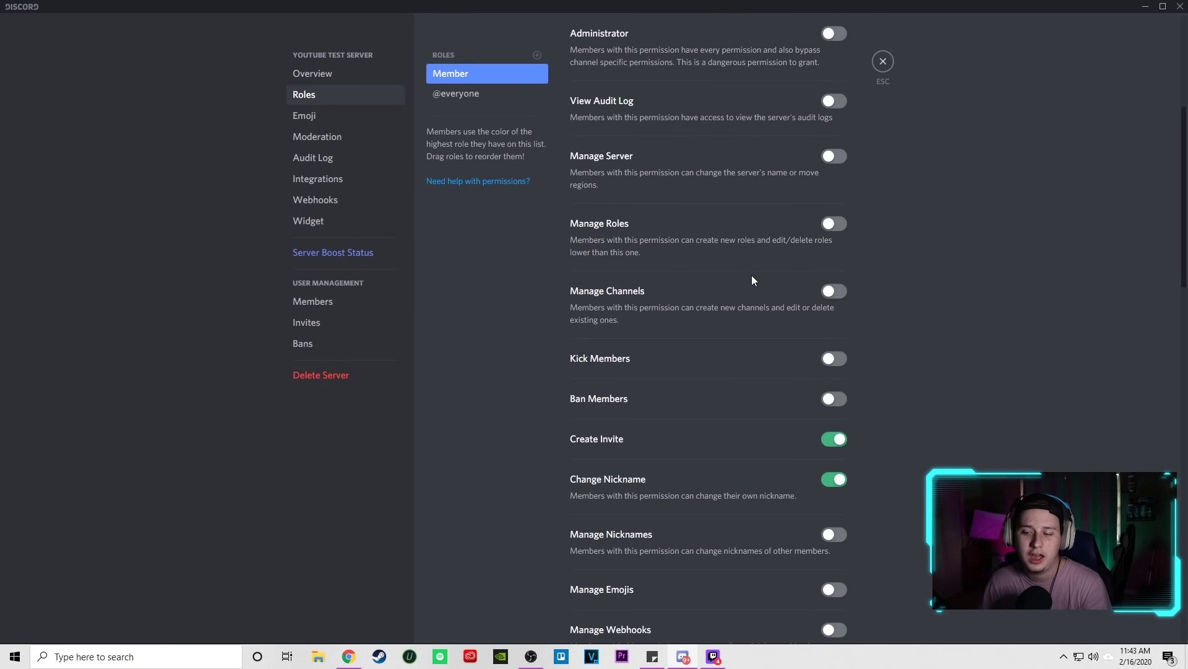
scroll(731, 282, down, 4)
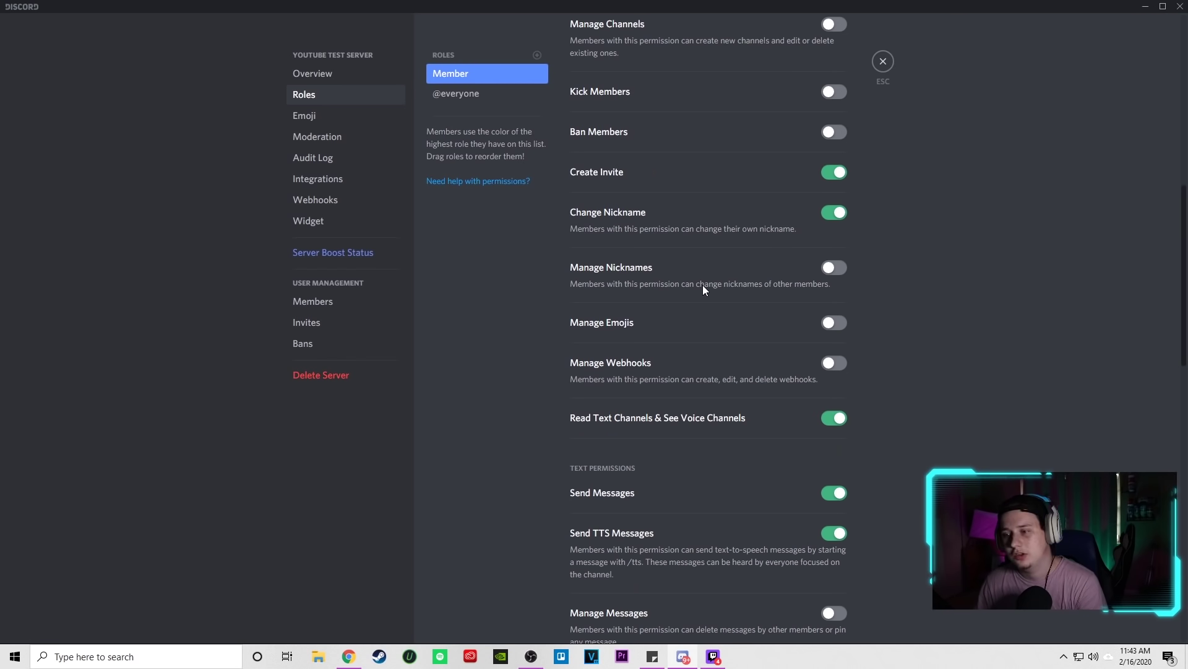
scroll(712, 260, up, 5)
scroll(720, 221, down, 12)
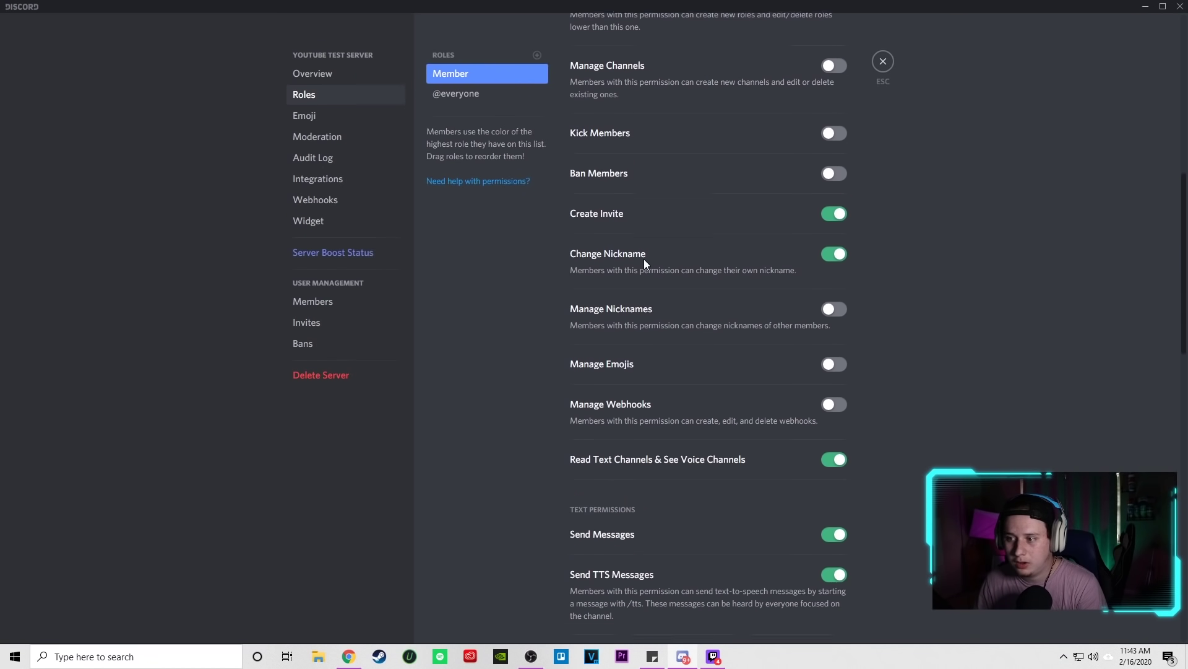
scroll(689, 283, down, 3)
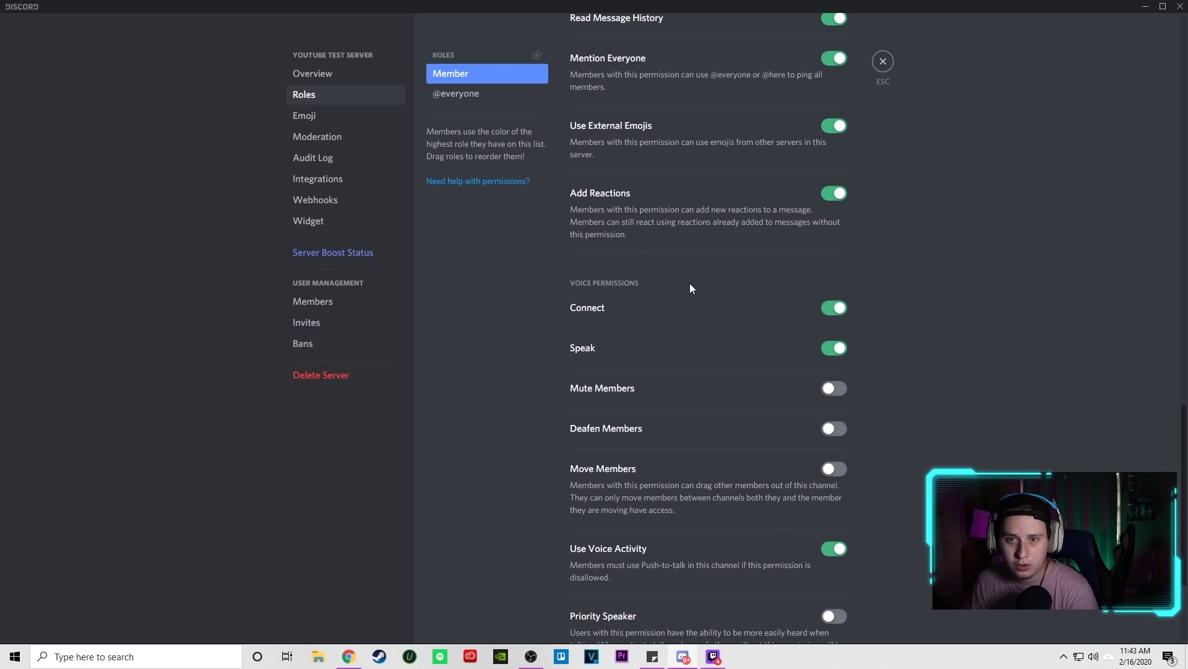
scroll(689, 285, down, 3)
scroll(707, 277, up, 11)
scroll(732, 284, up, 8)
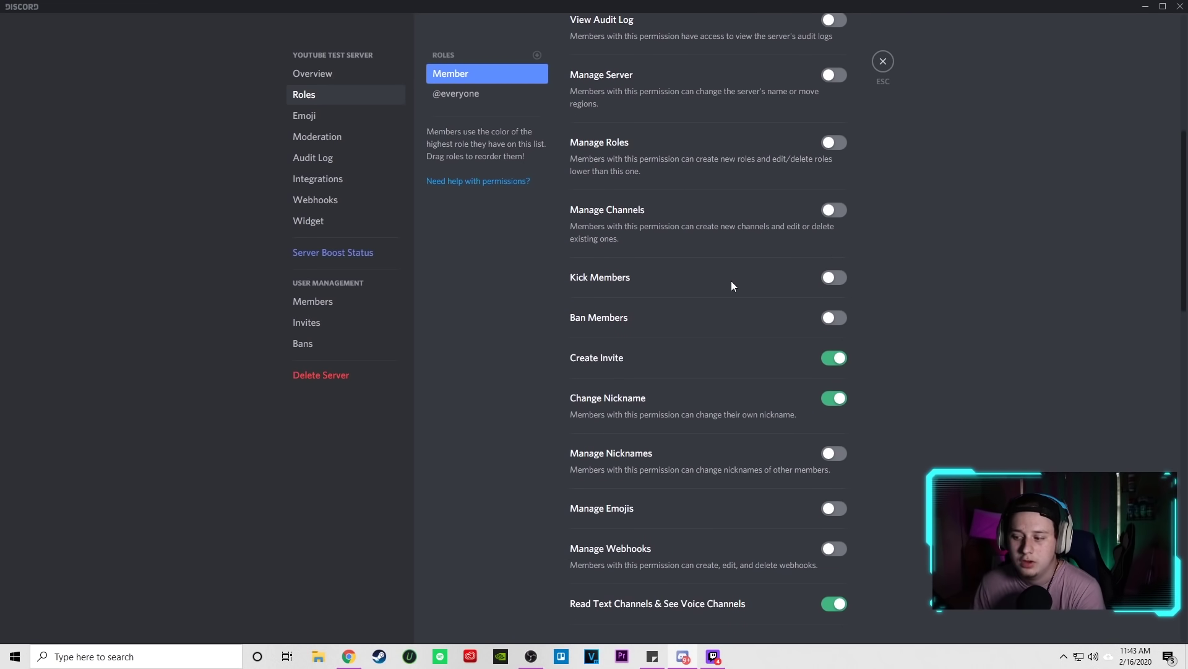
- Turn off the Go Live permission for the Member role and save the change
scroll(699, 257, down, 5)
scroll(713, 251, down, 10)
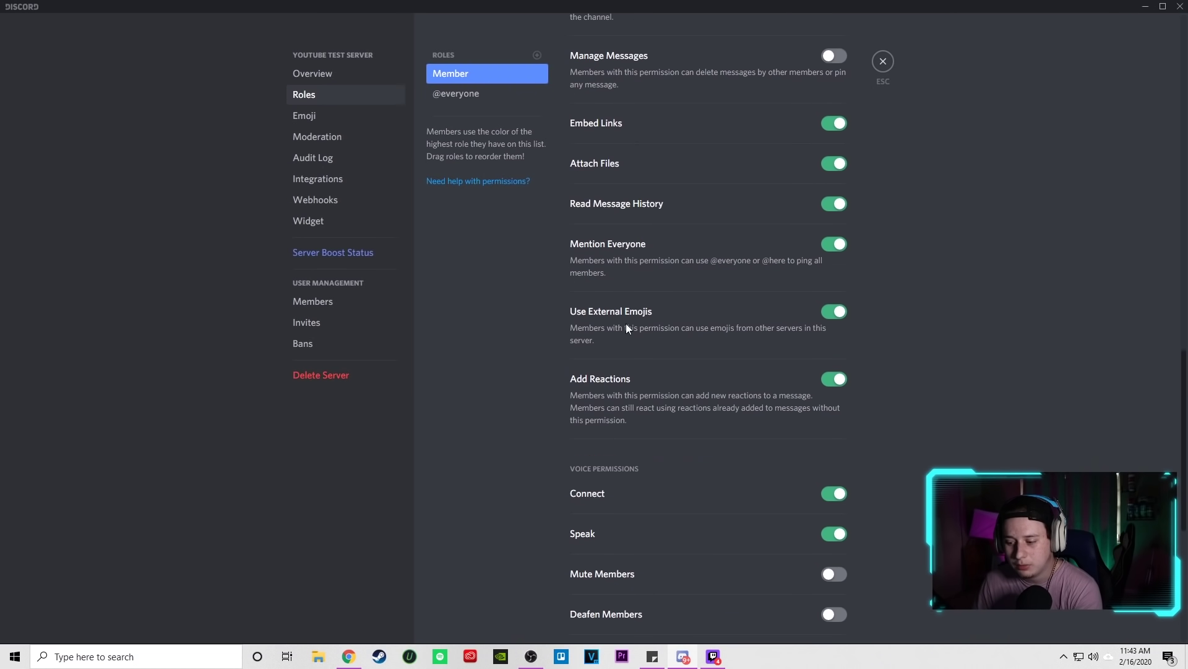
scroll(681, 498, down, 2)
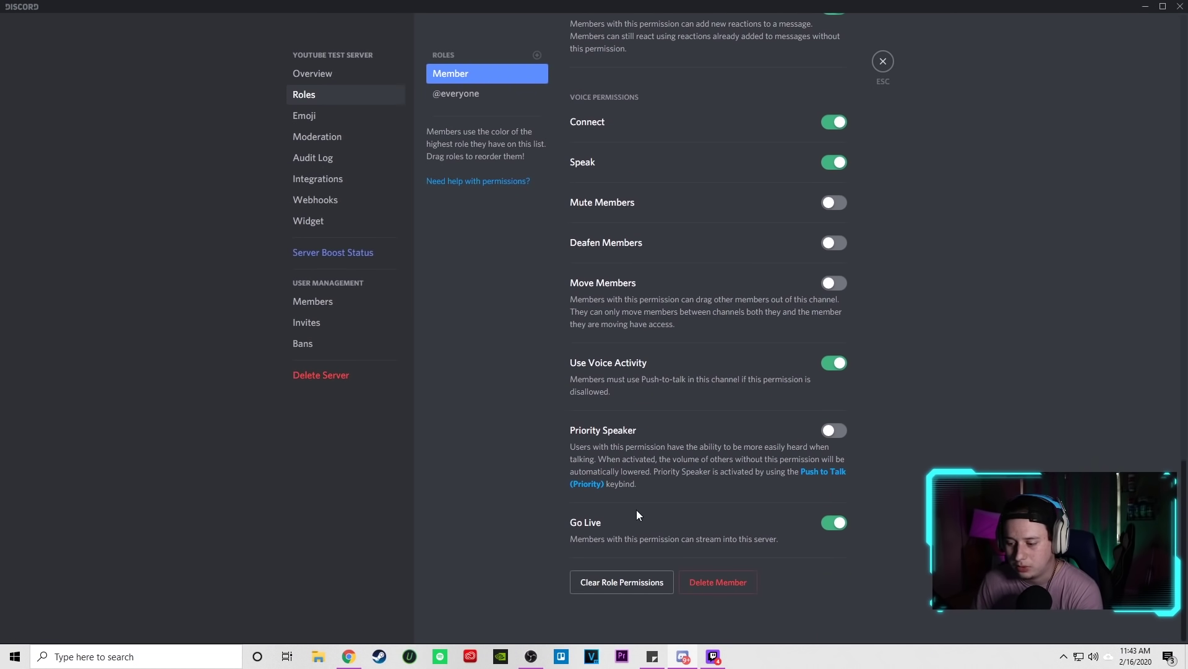
click(833, 523)
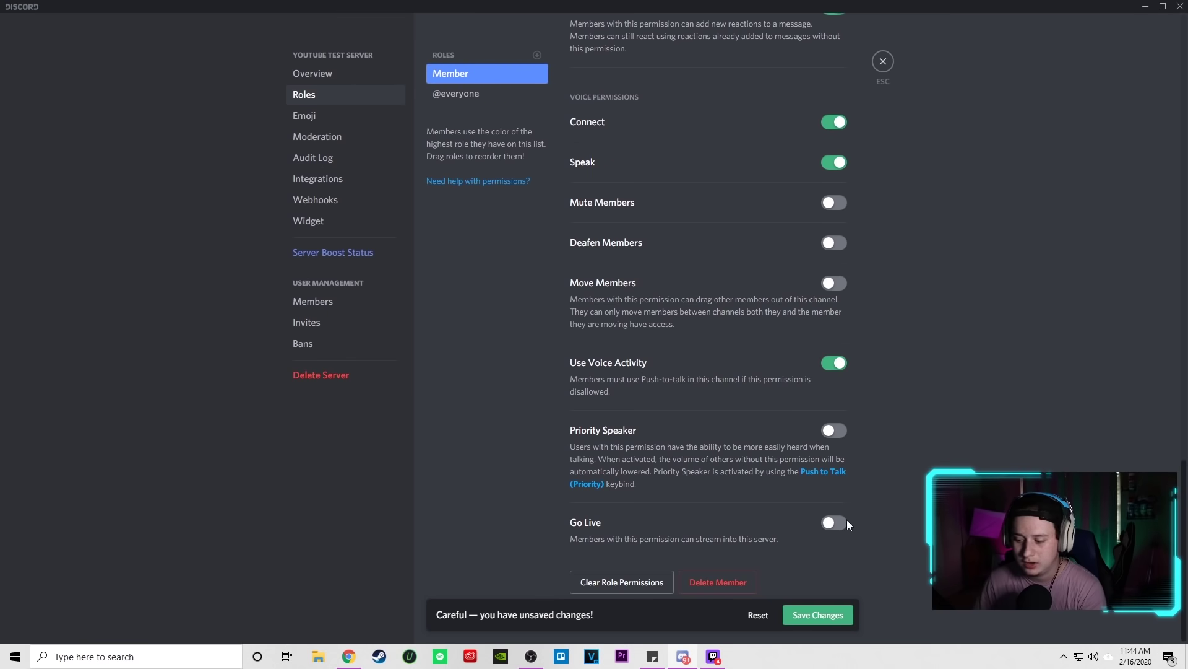
click(828, 616)
- Create a purple role named Moderator and place it above Member in the role order
scroll(729, 401, up, 7)
scroll(729, 392, up, 20)
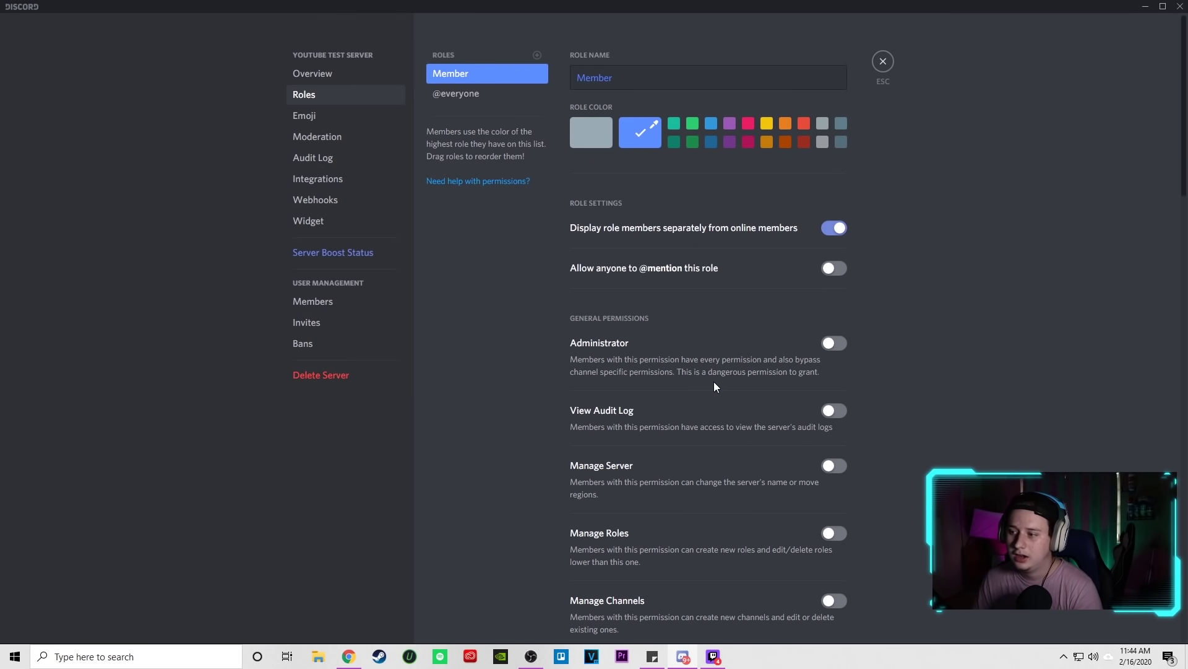
click(537, 55)
triple_click(595, 77)
text(Moderator)
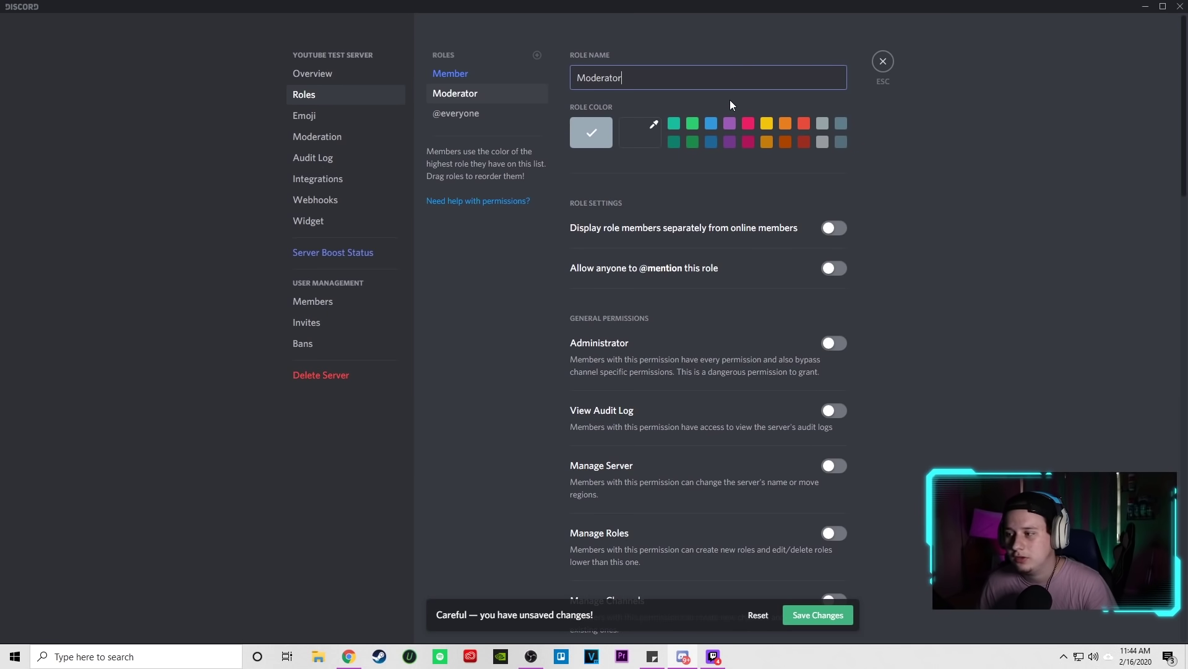
click(730, 126)
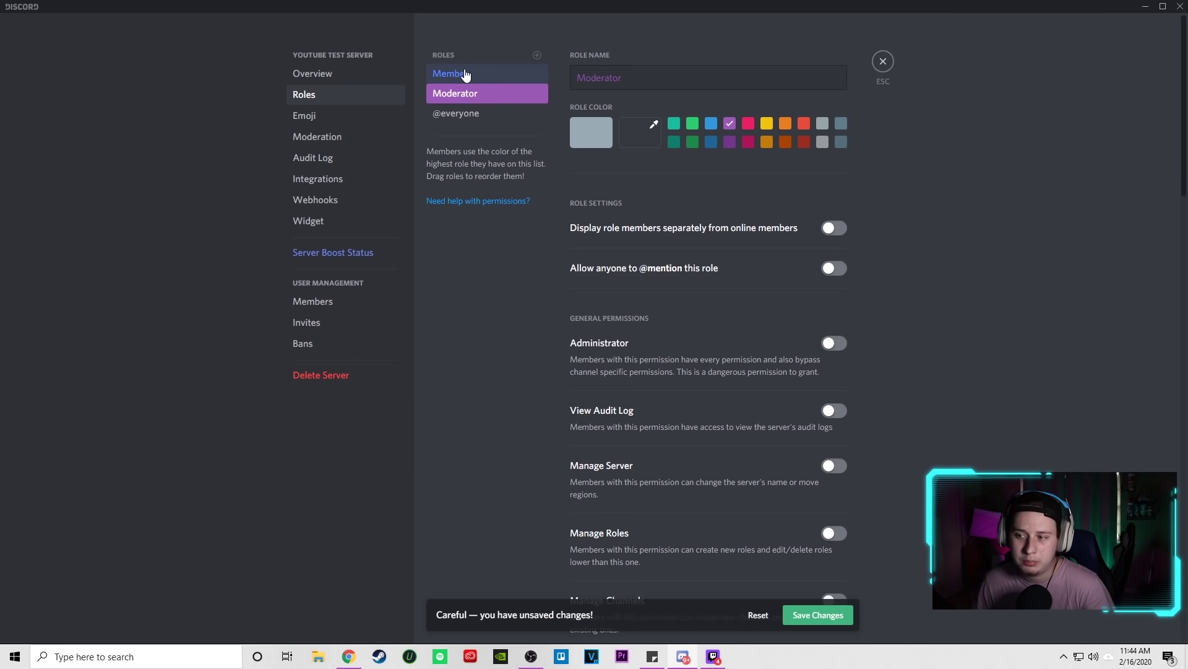
drag(466, 94, 467, 76)
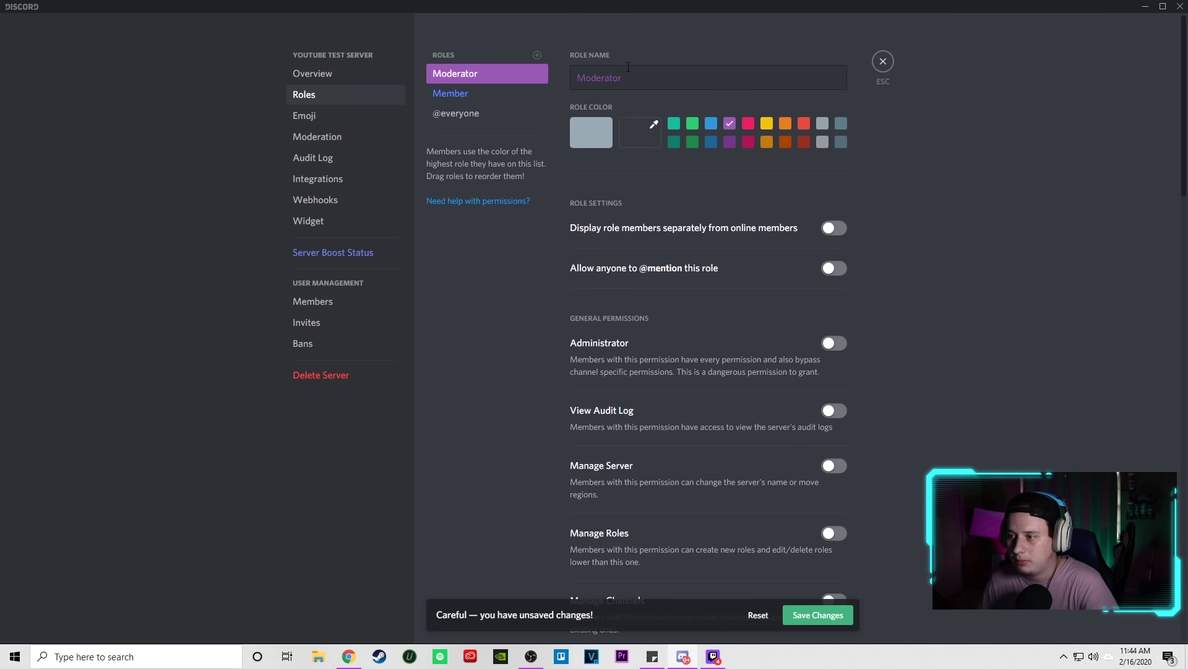
- Display Moderator role members separately from online members and grant the role the View Audit Log and Manage Server permissions
click(841, 229)
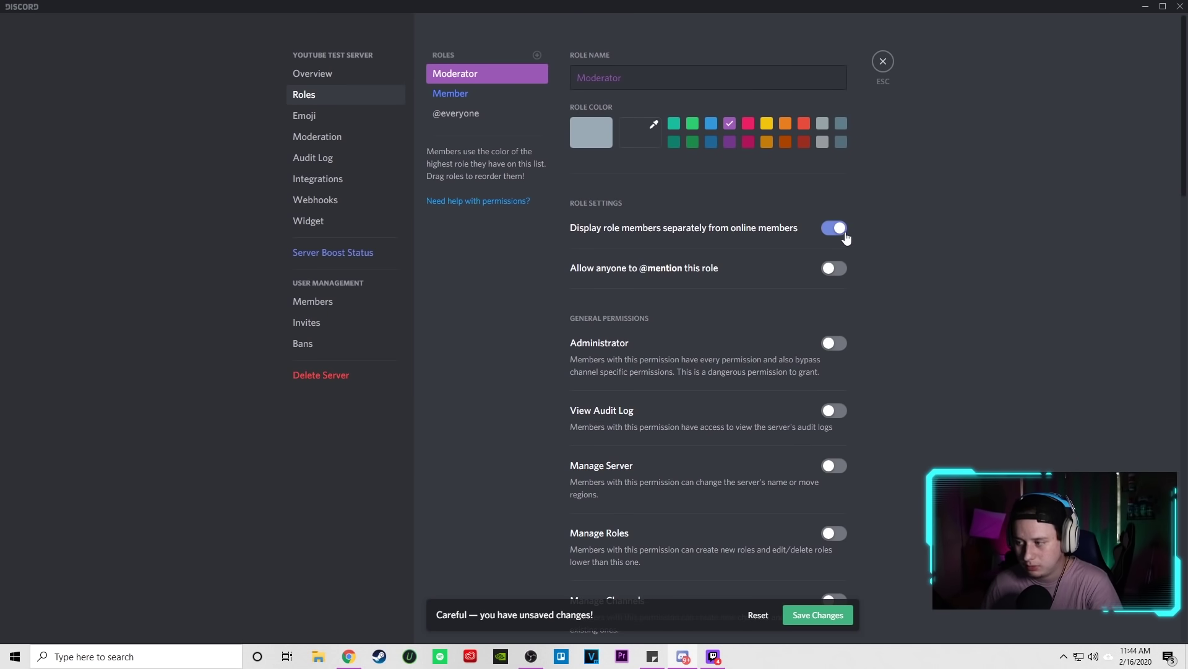
scroll(999, 230, down, 1)
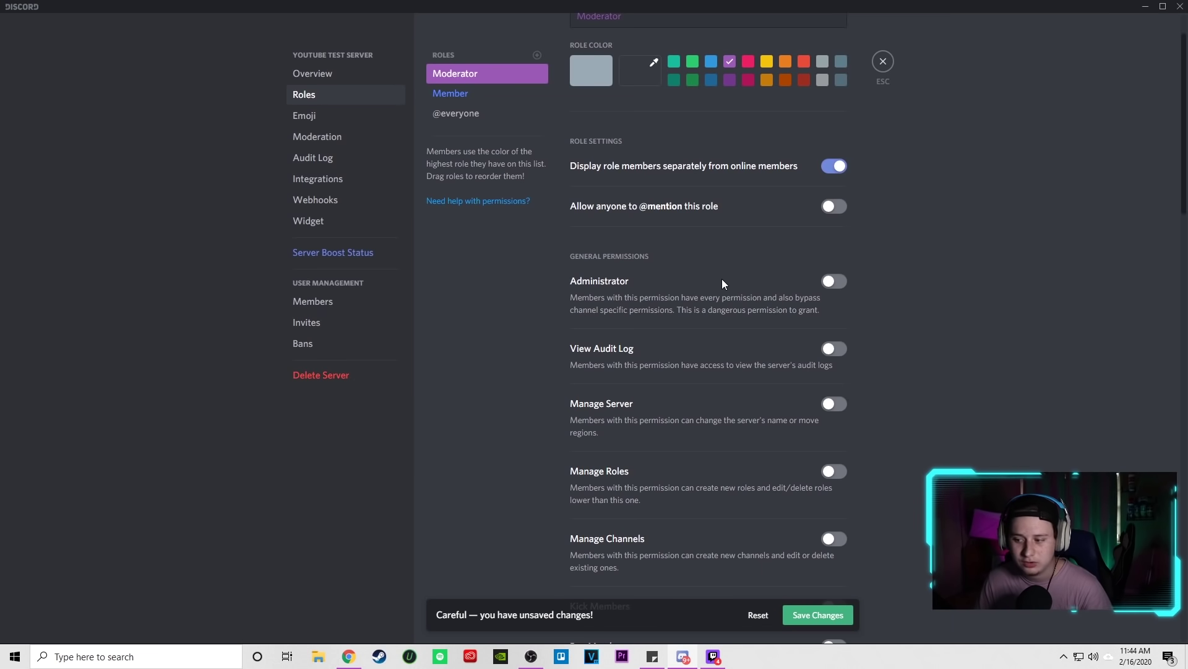
scroll(583, 369, down, 1)
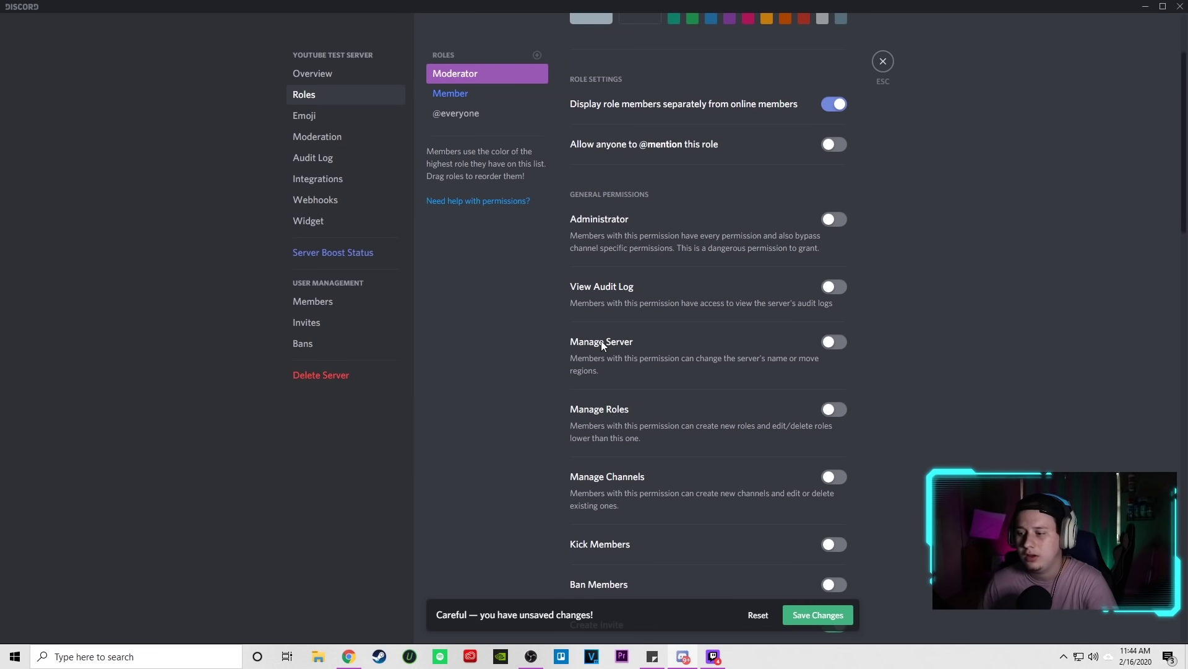
click(831, 290)
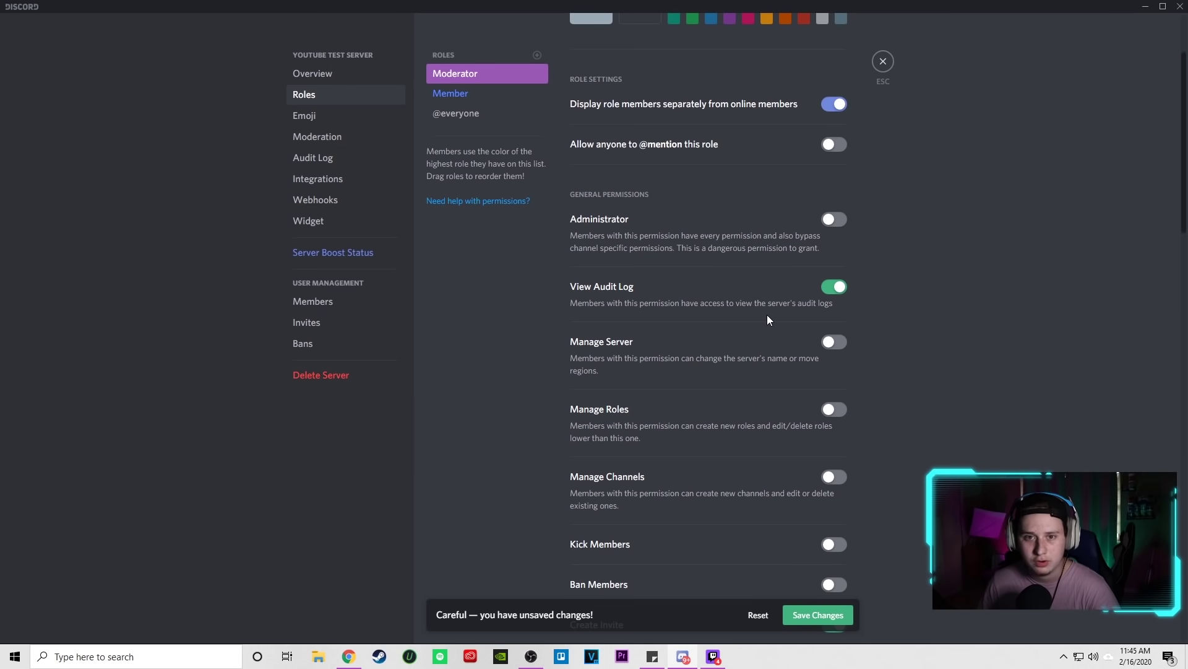
scroll(603, 300, down, 1)
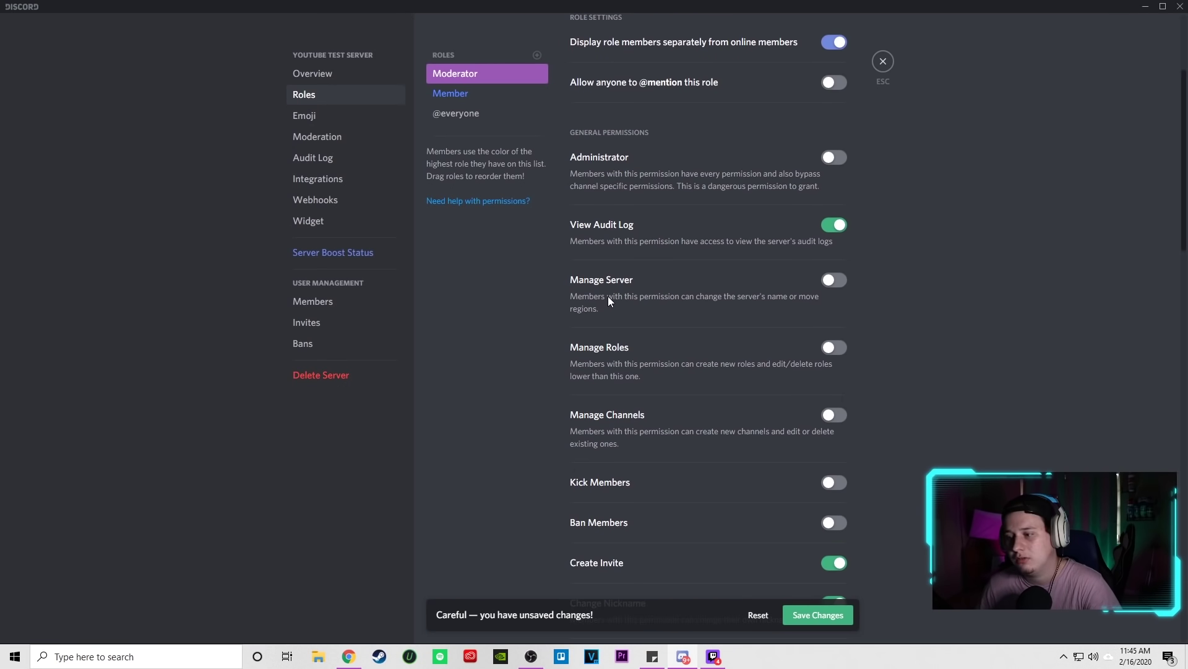
click(833, 280)
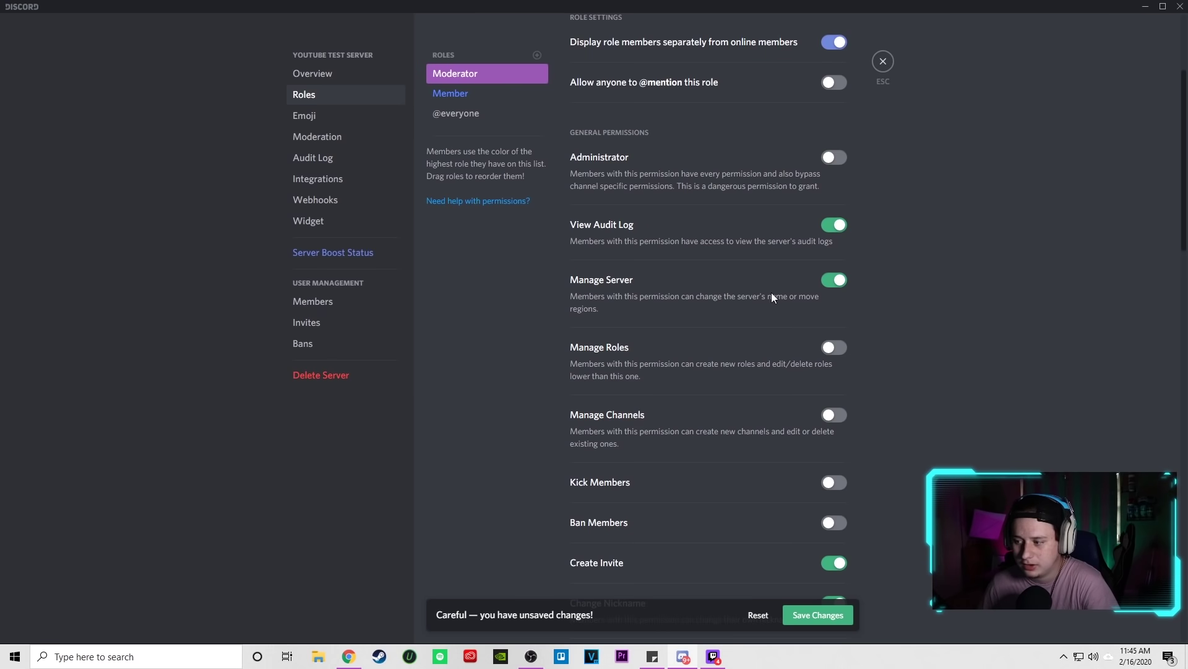
- Grant the Moderator role the Manage Roles, Manage Channels, Kick Members and Ban Members permissions
scroll(767, 310, down, 1)
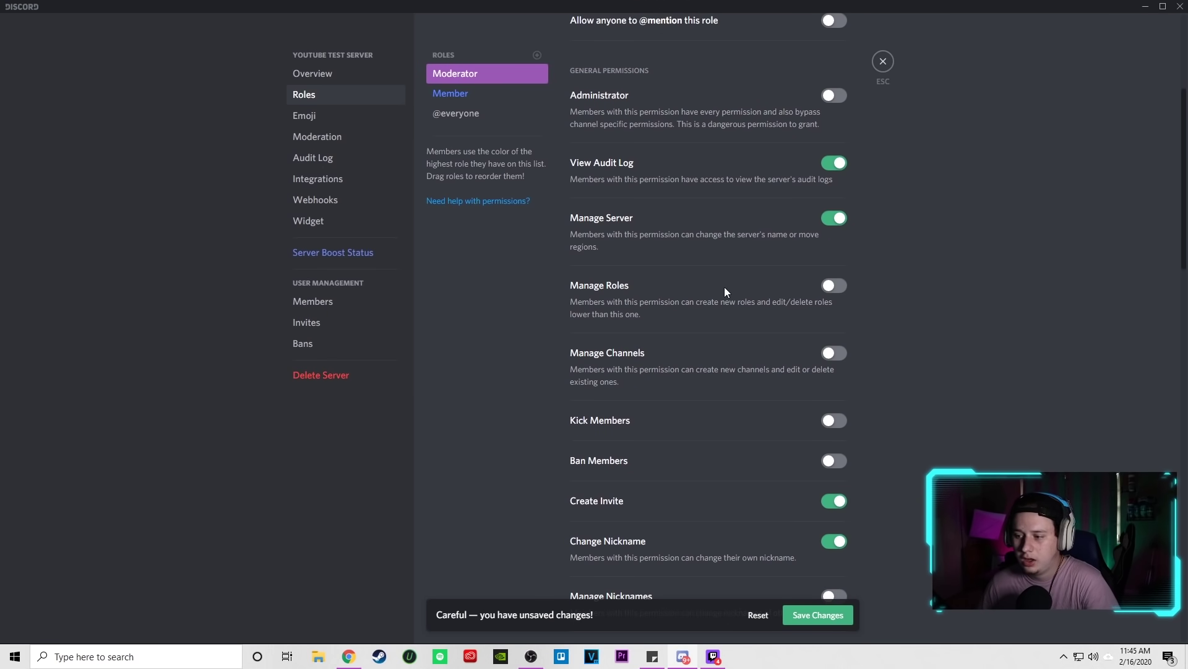
click(836, 286)
scroll(774, 322, down, 2)
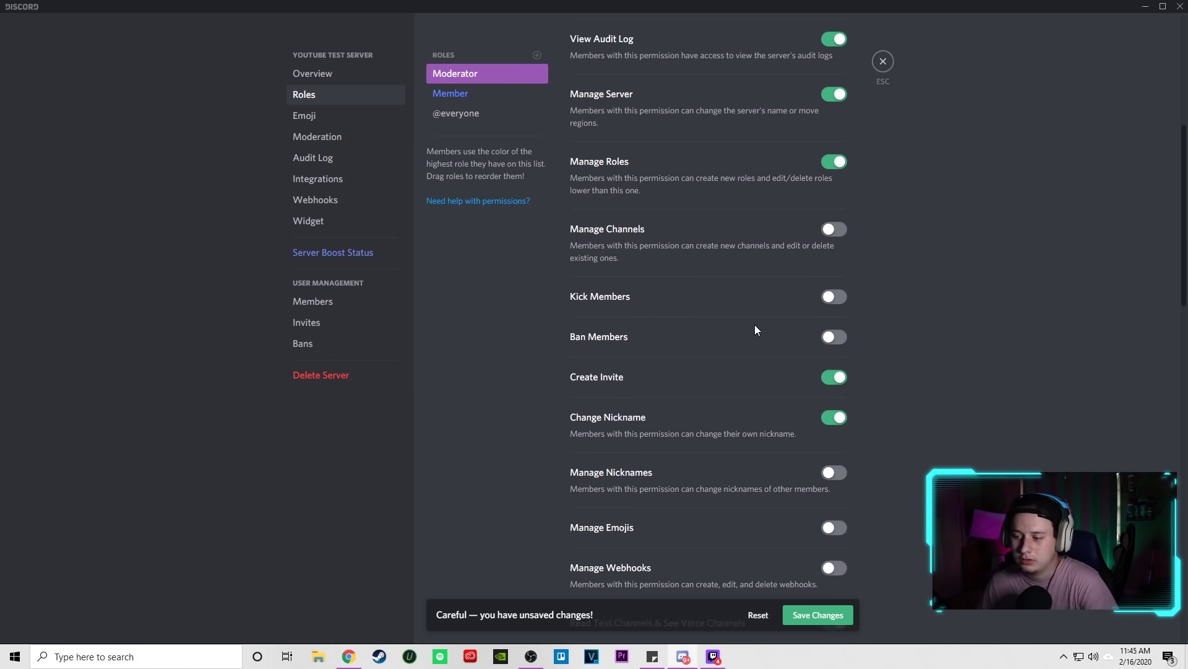
click(833, 230)
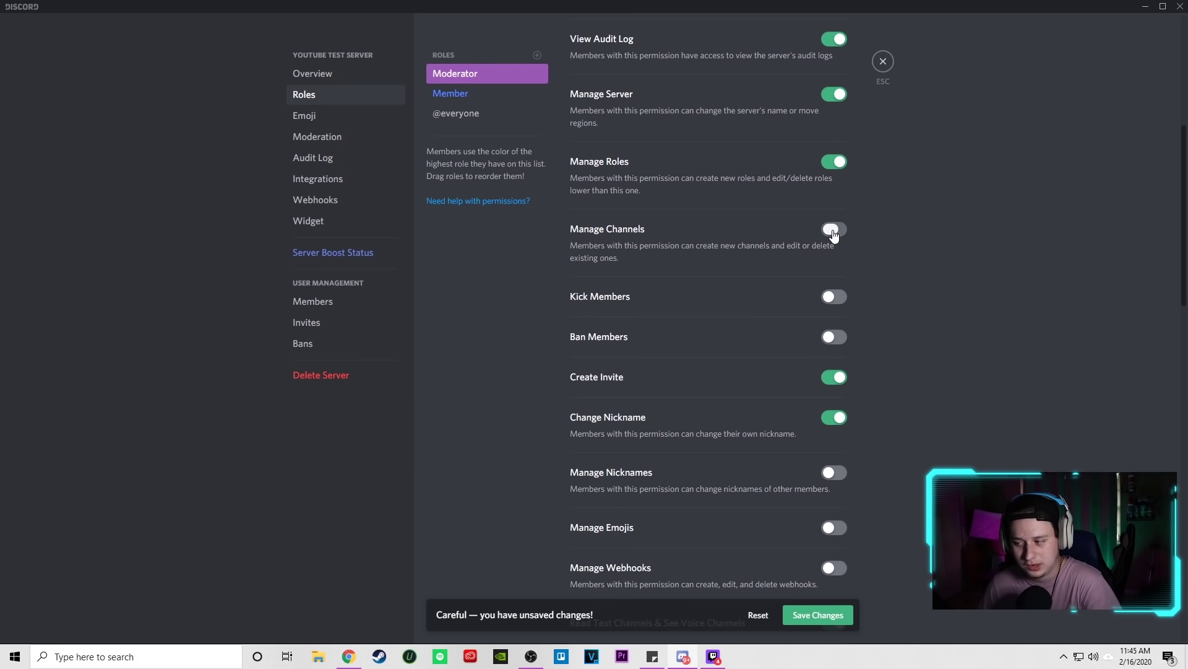
scroll(798, 247, down, 1)
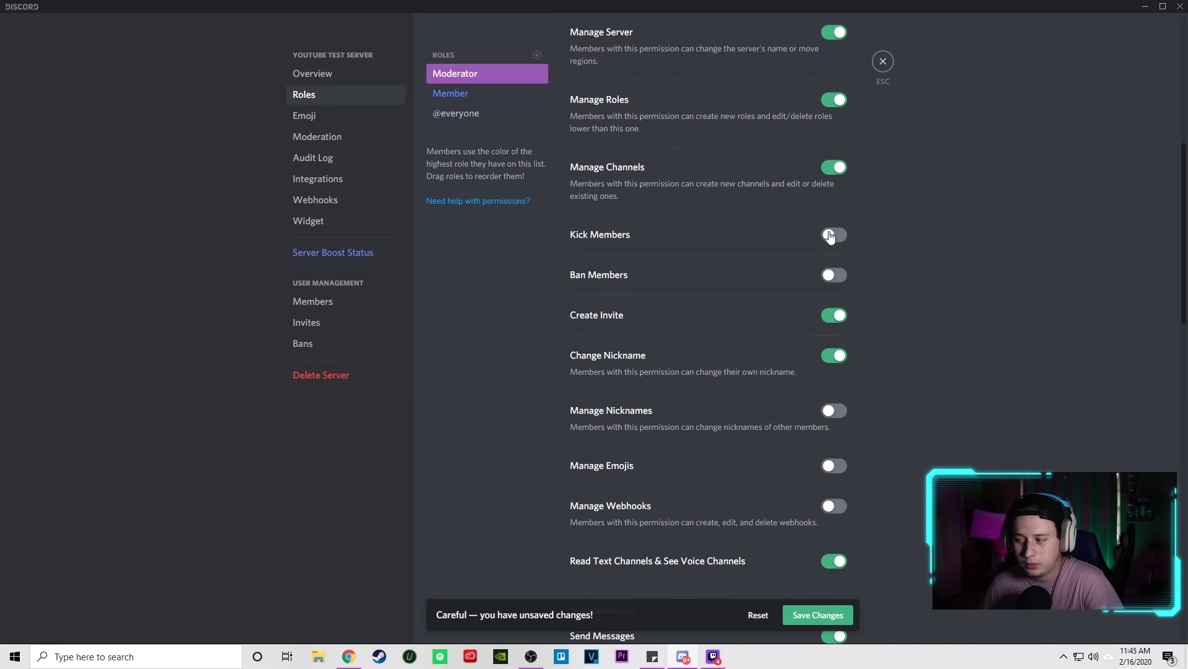
click(835, 273)
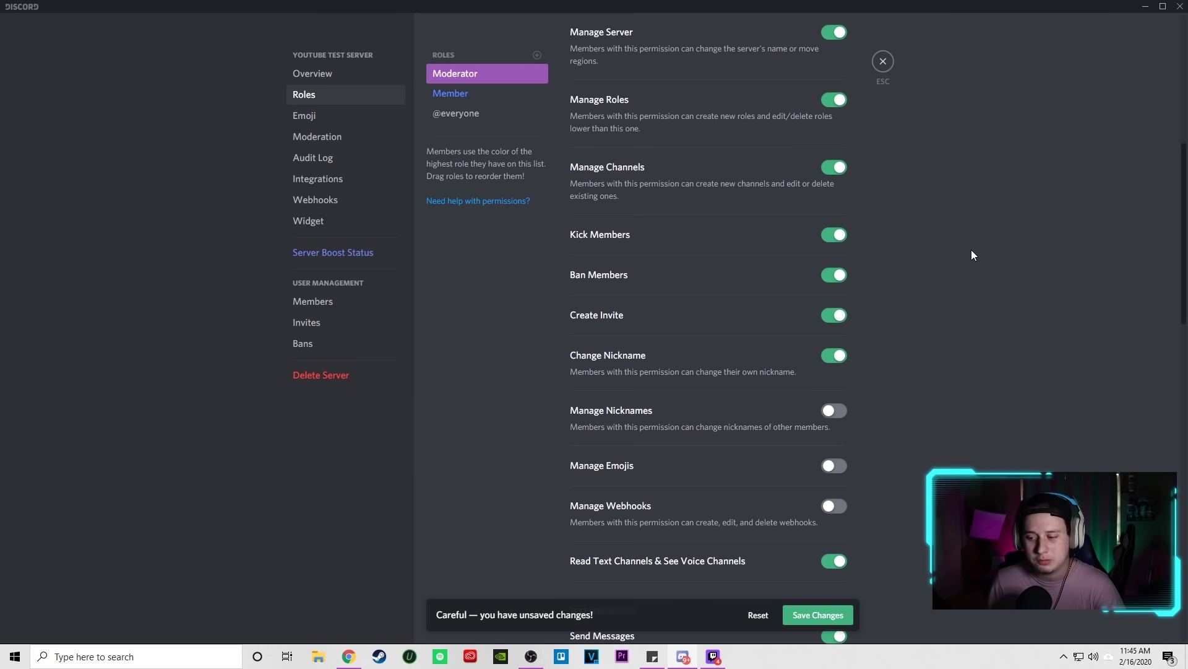
- Allow the Moderator role to manage nicknames and emojis
scroll(844, 347, down, 1)
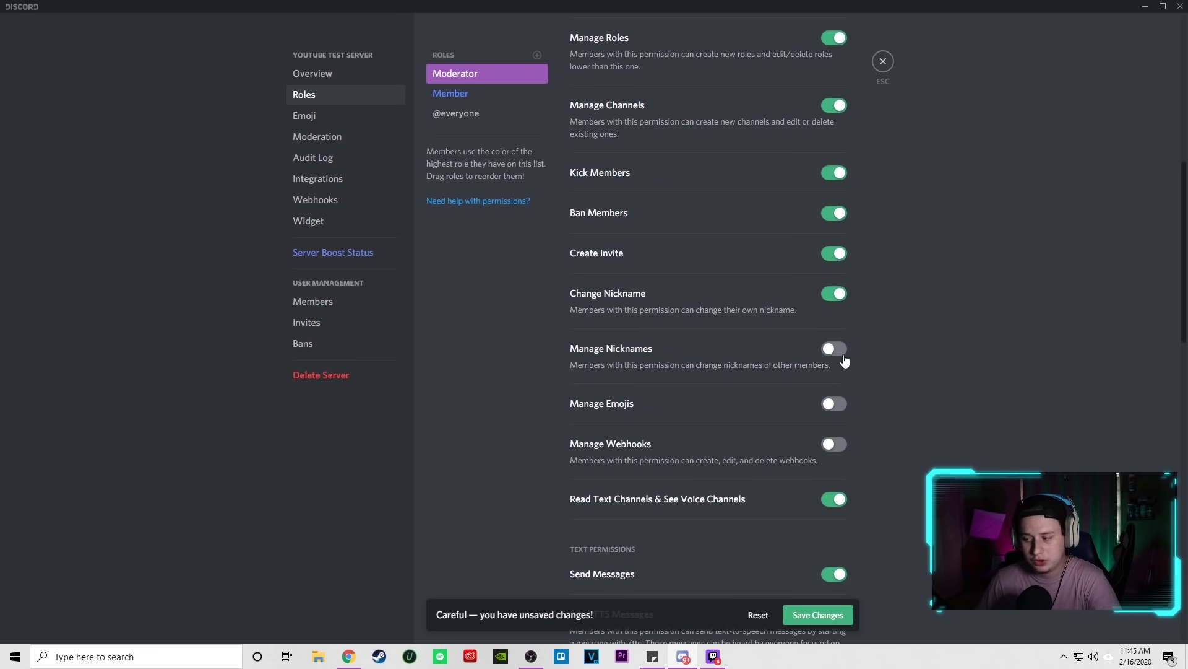
click(836, 350)
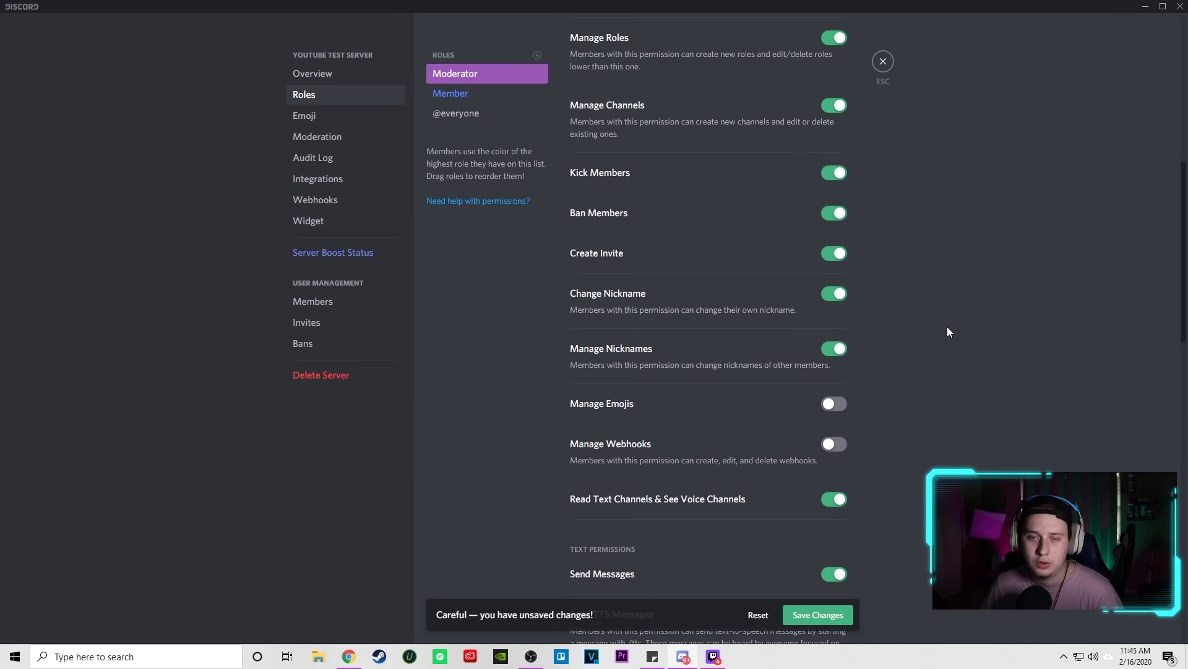
scroll(681, 419, down, 2)
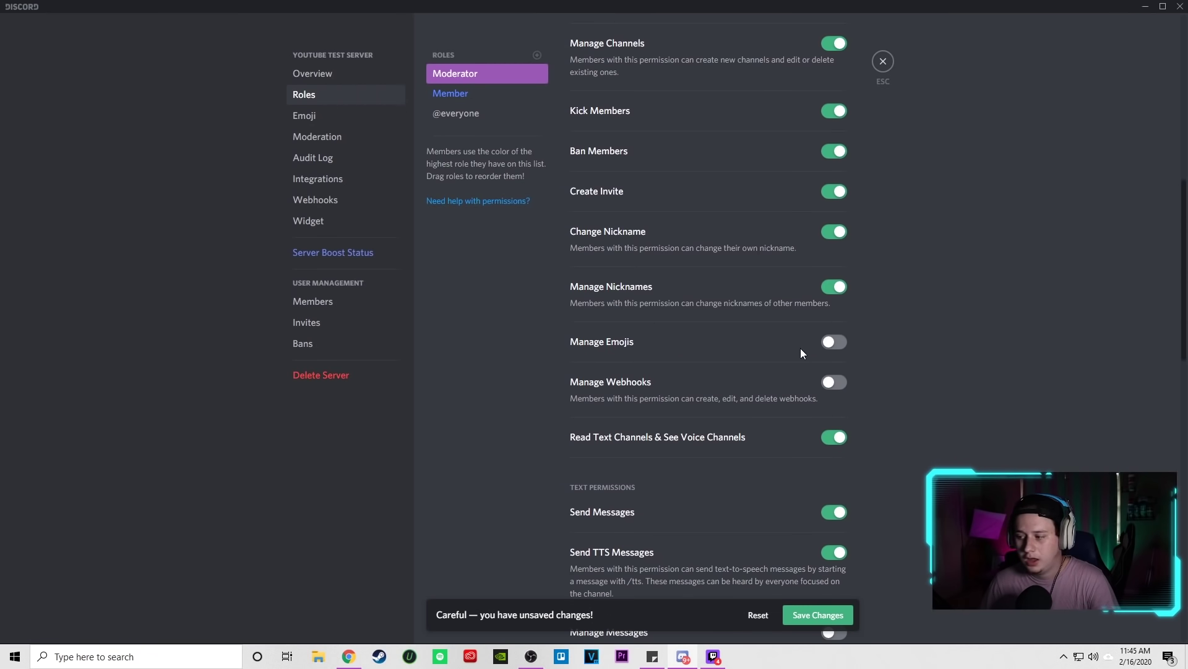
click(829, 345)
- Turn on the Manage Messages text permission for the Moderator role, leaving Manage Webhooks off
scroll(780, 365, down, 2)
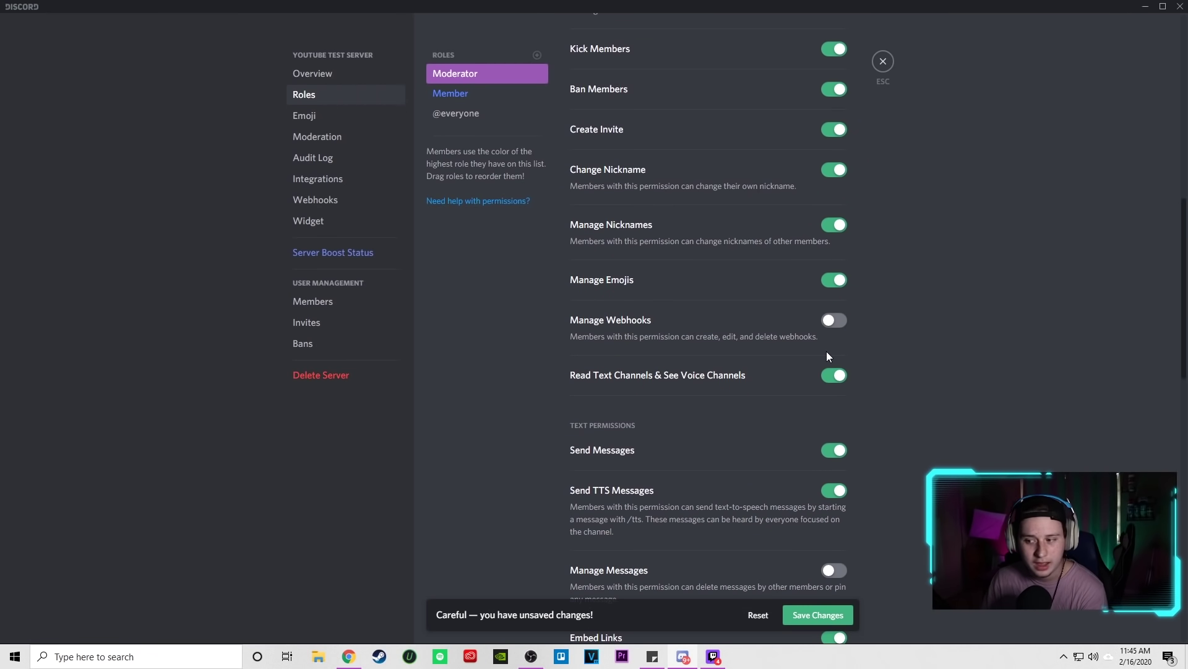
scroll(804, 334, down, 2)
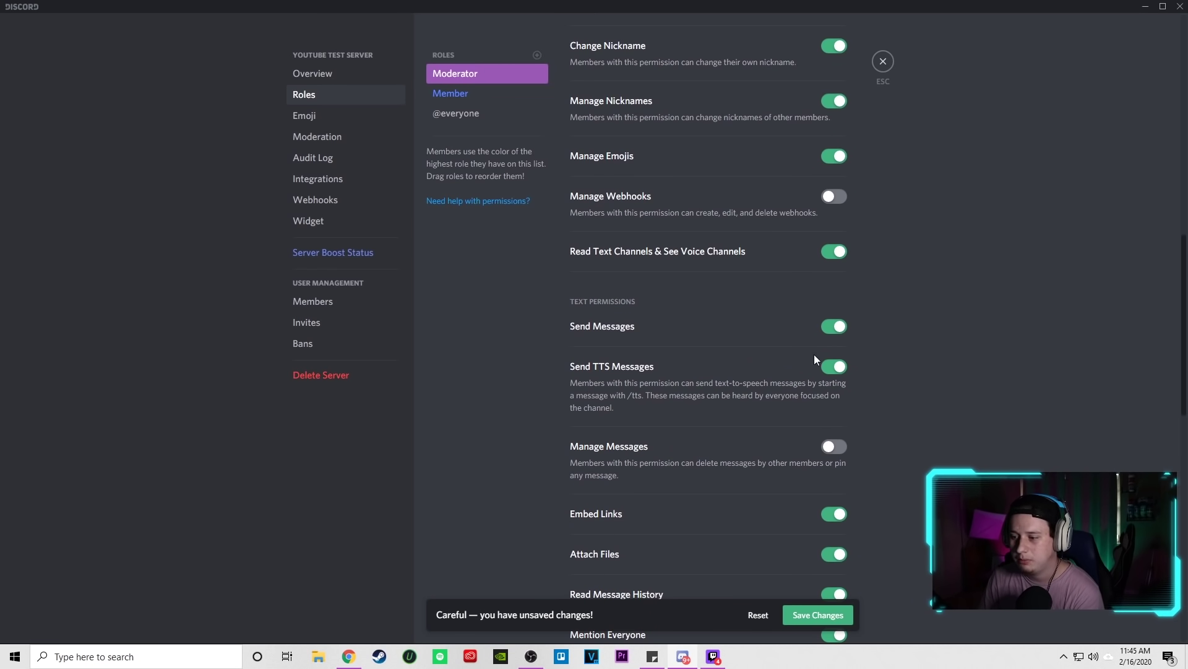
scroll(749, 385, down, 1)
click(833, 385)
scroll(798, 365, down, 1)
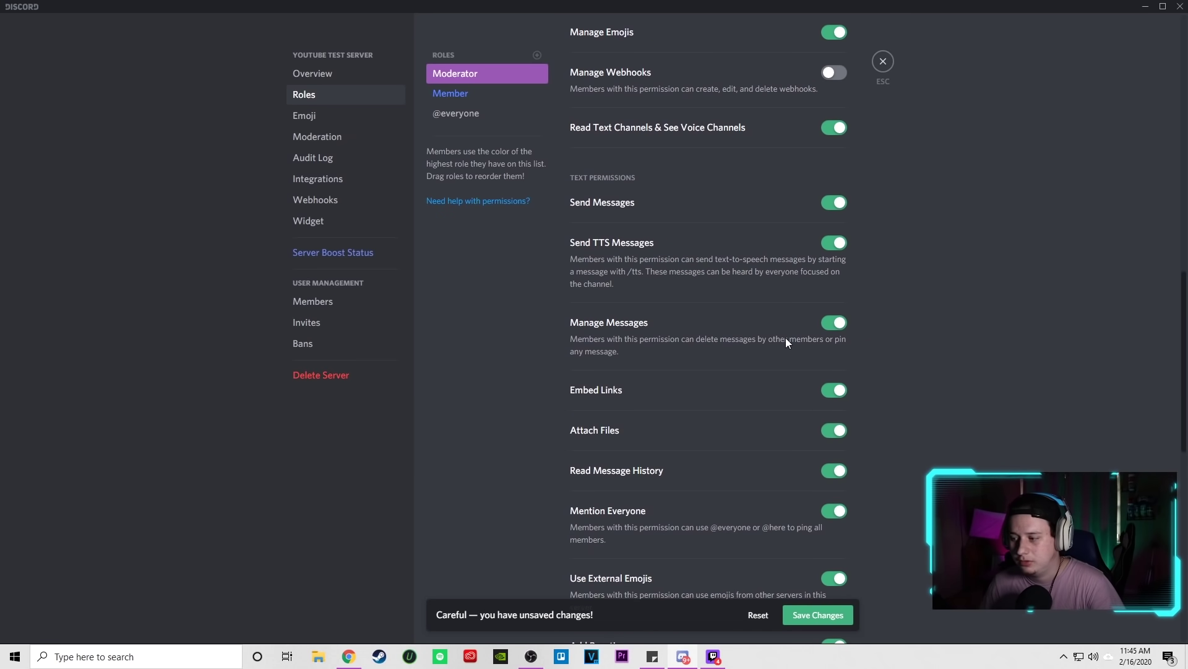
- Grant the Moderator role the Mute Members, Deafen Members and Move Members voice permissions and save the changes
scroll(804, 335, down, 2)
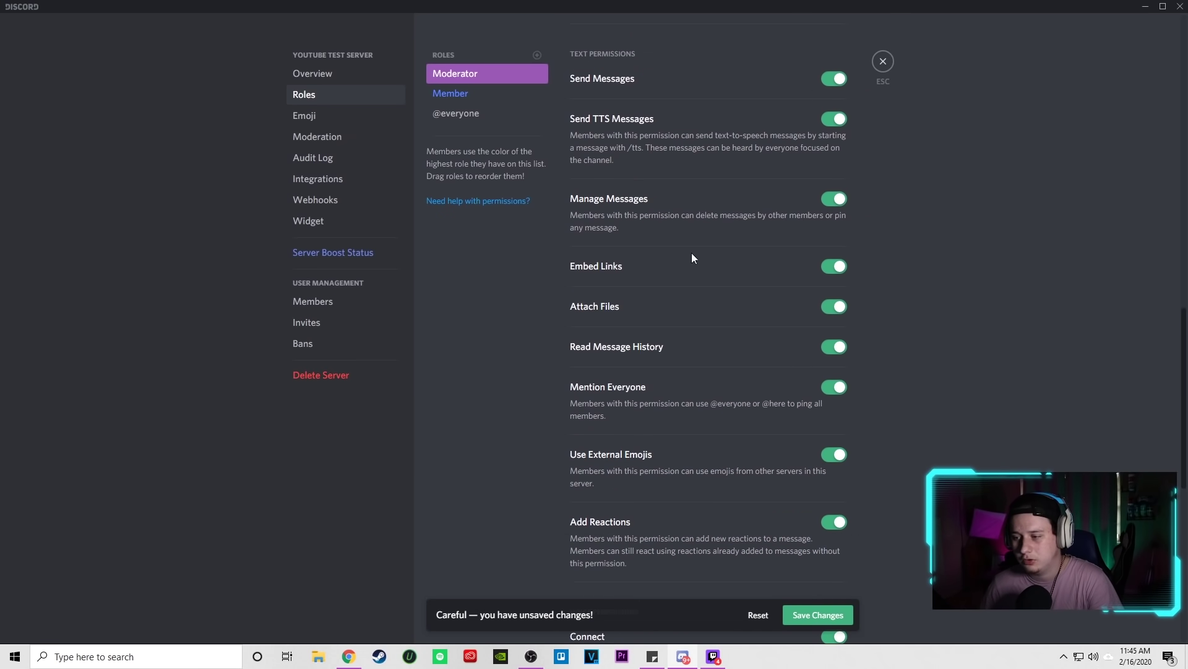
scroll(661, 269, up, 1)
scroll(804, 254, down, 5)
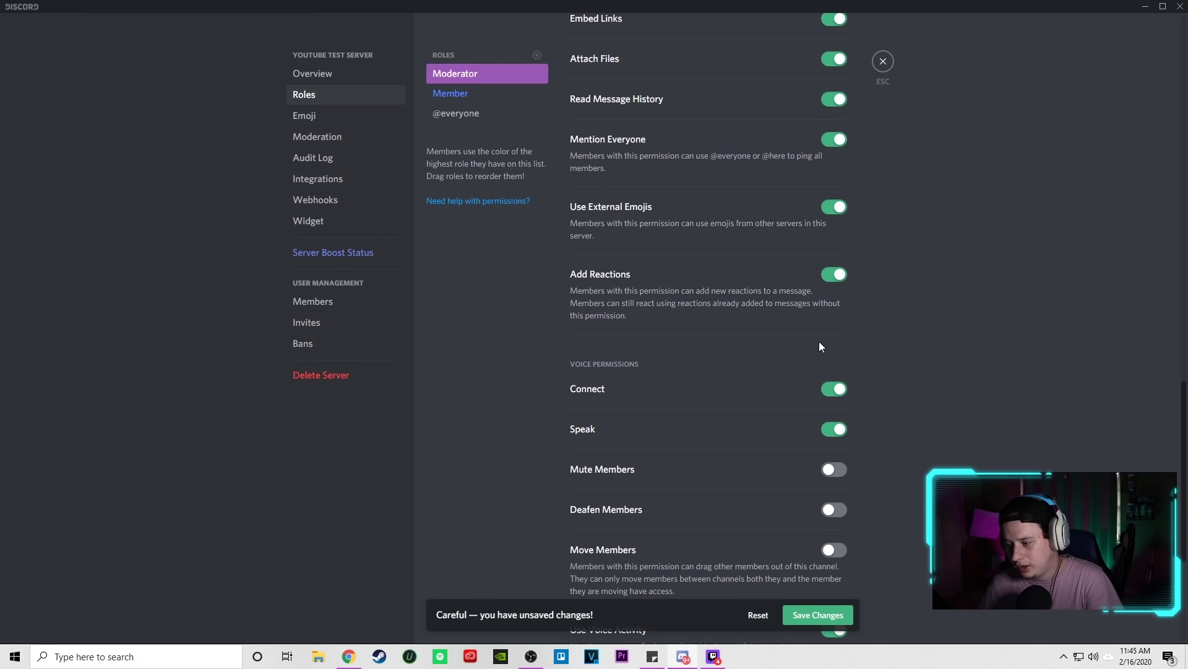
click(832, 407)
click(837, 448)
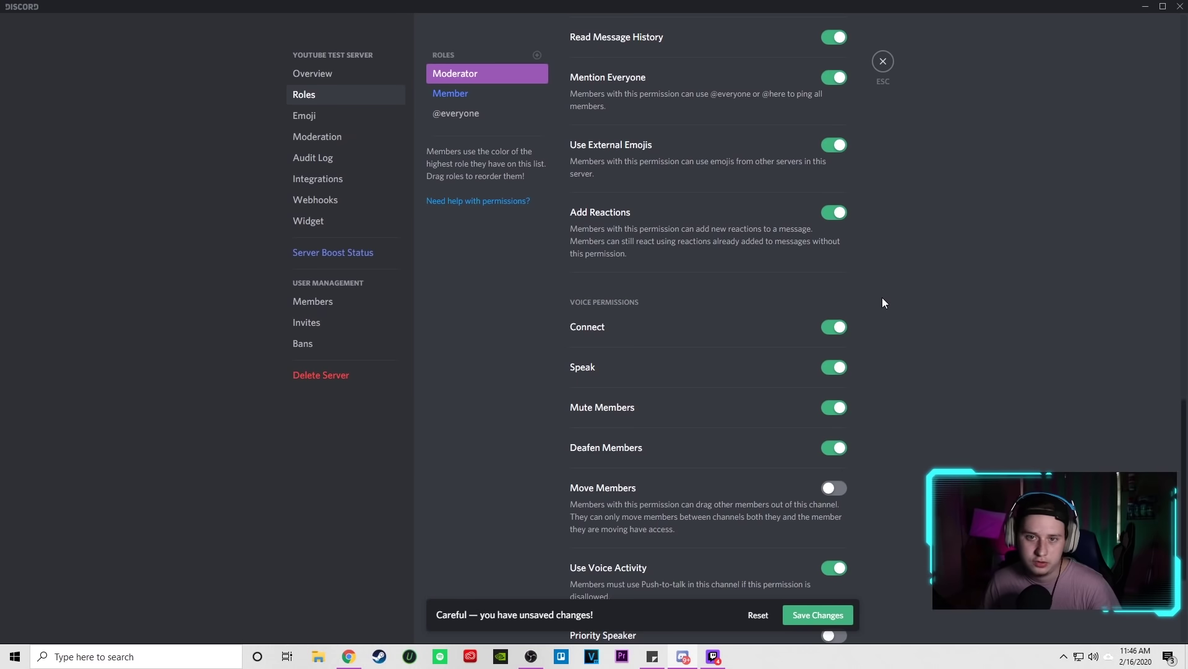
scroll(845, 337, down, 2)
click(830, 370)
scroll(870, 351, down, 1)
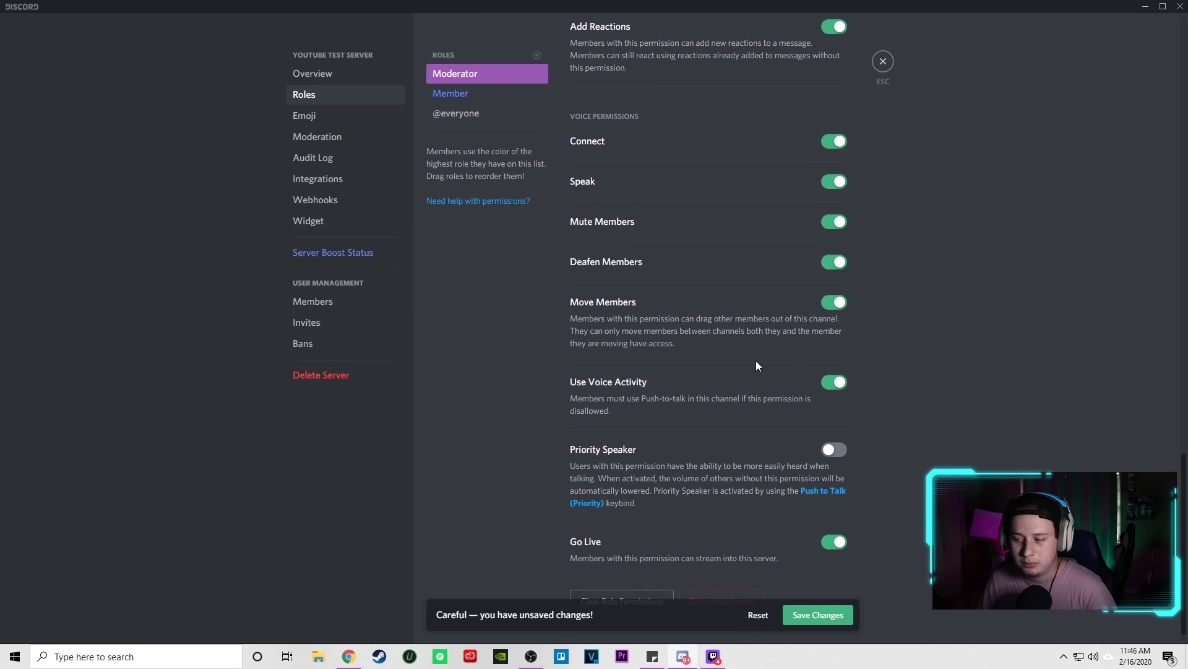
scroll(849, 326, down, 1)
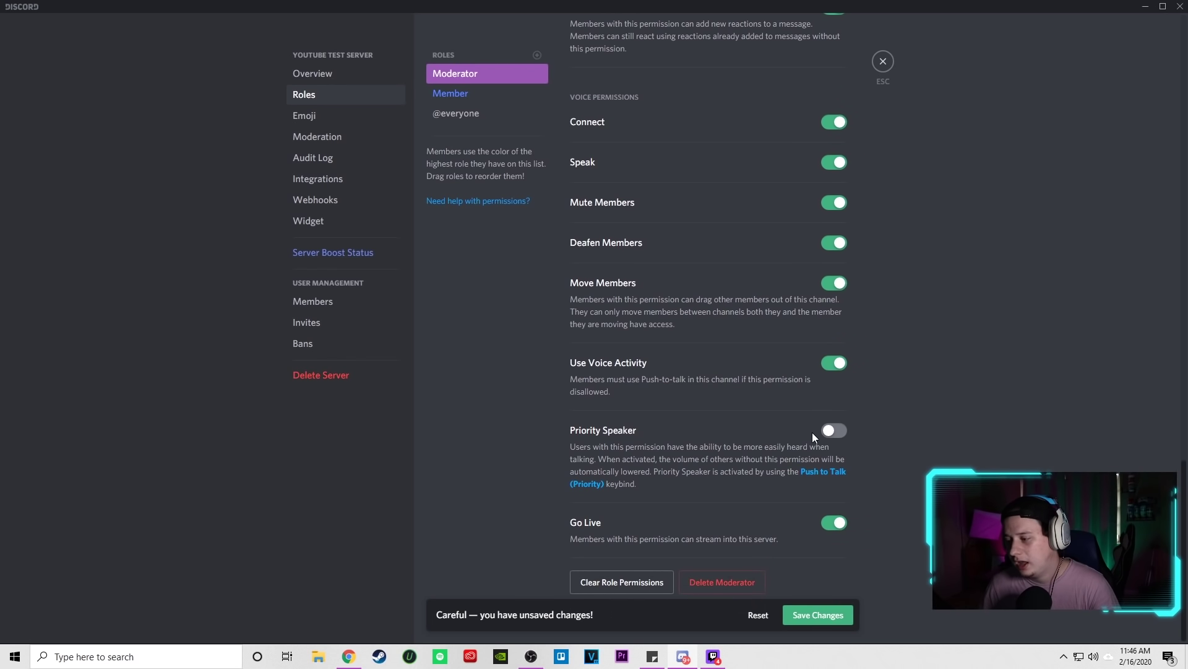
- Create a green role named Admin, place it above Moderator in the role order and save the changes
scroll(805, 477, up, 15)
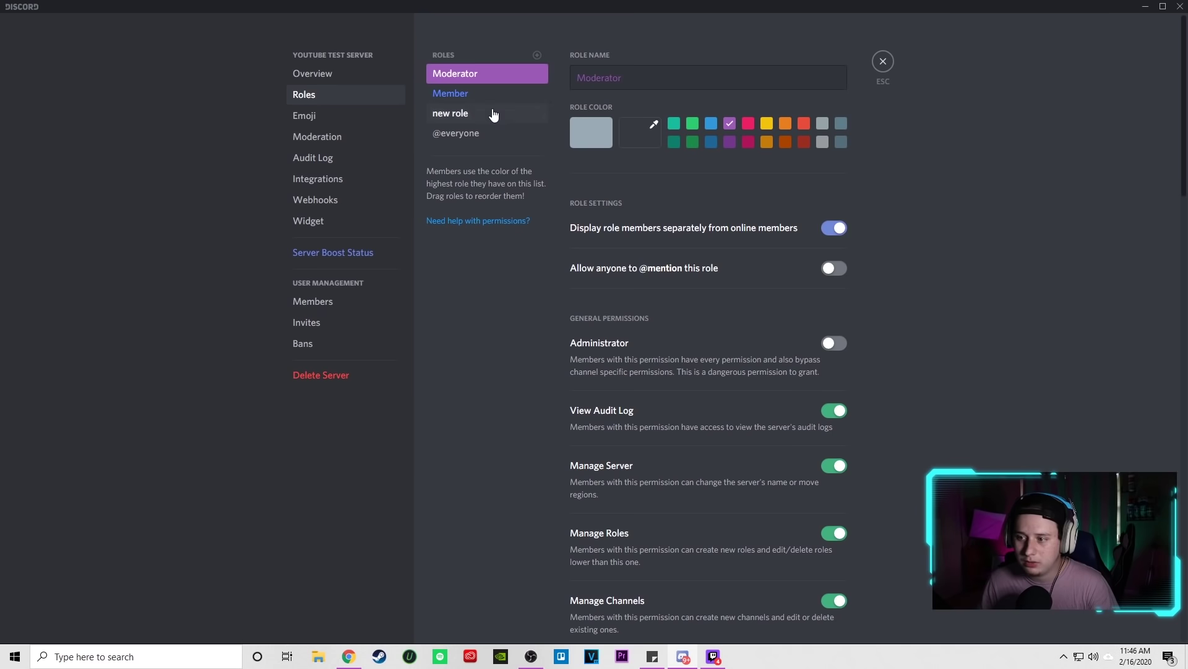
click(493, 112)
triple_click(618, 82)
text(Admin)
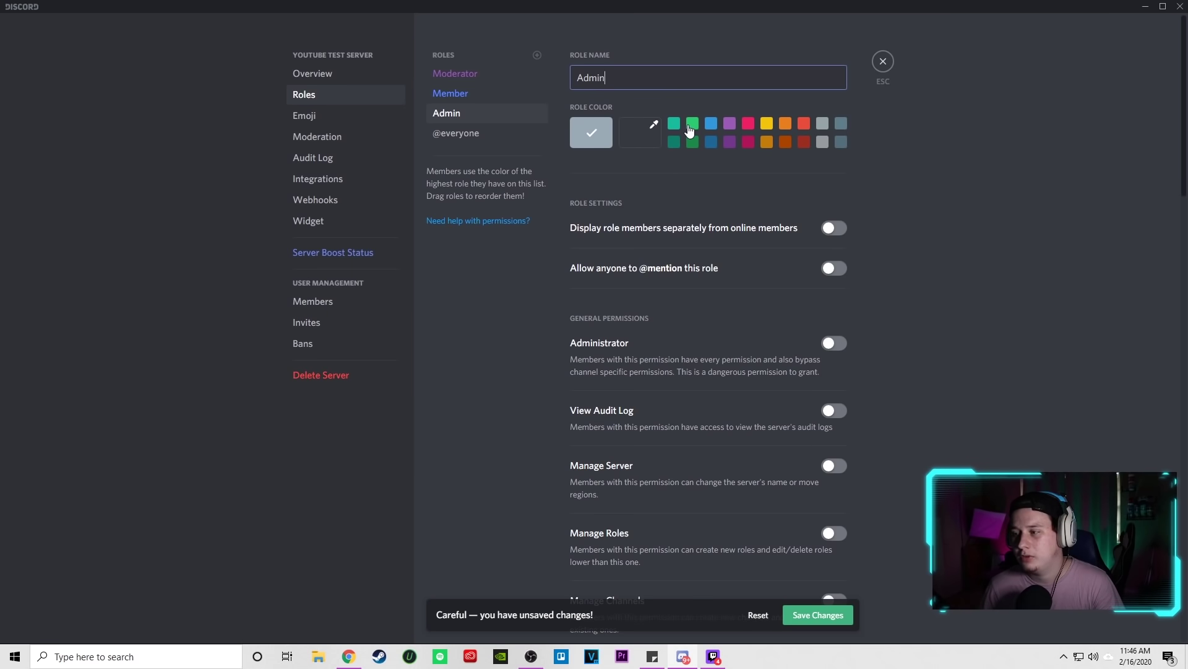
click(693, 123)
drag(529, 118, 506, 75)
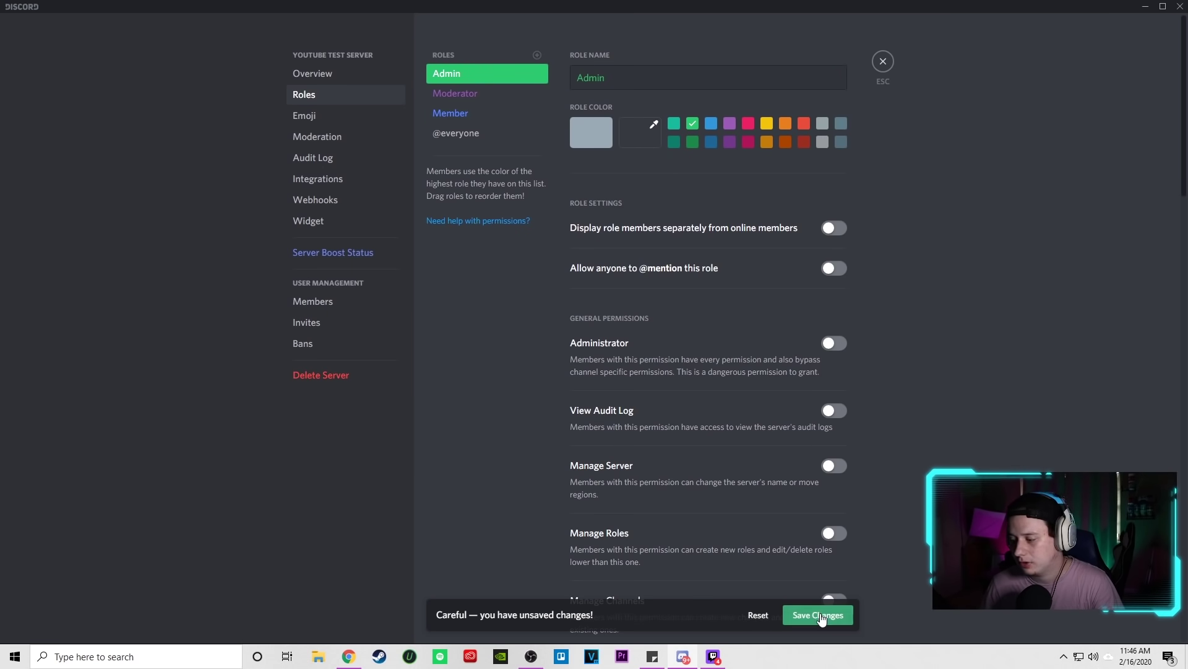
click(817, 614)
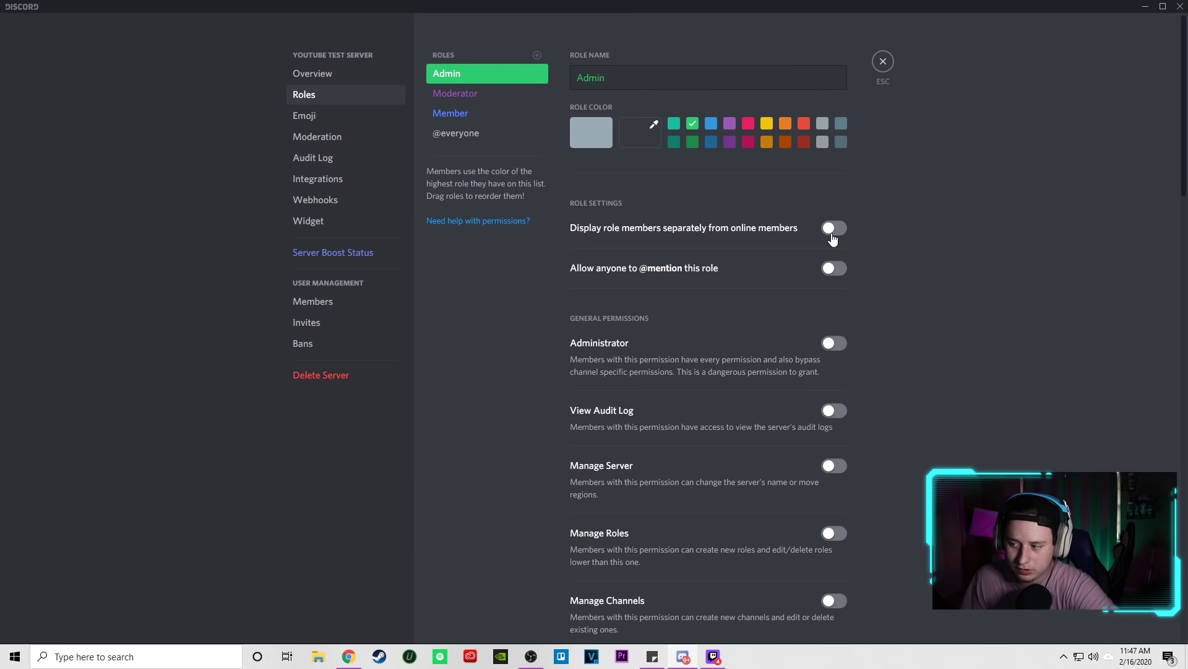
- Display Admin role members separately from online members, grant the role the Administrator permission and save the changes
click(833, 229)
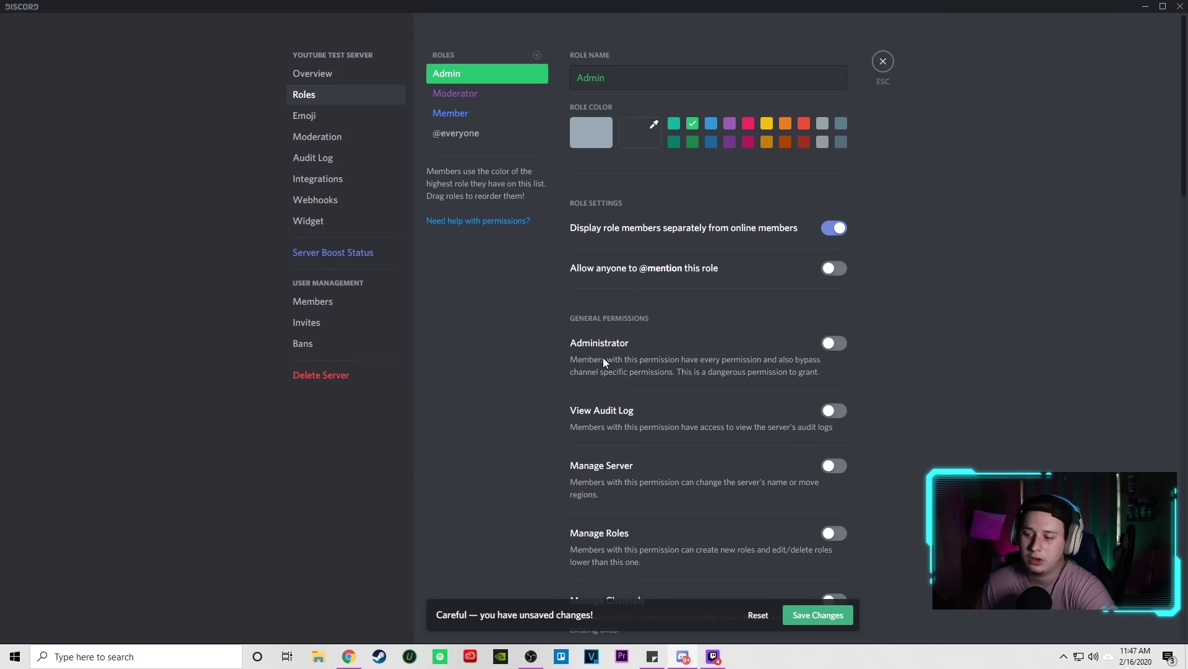
click(836, 344)
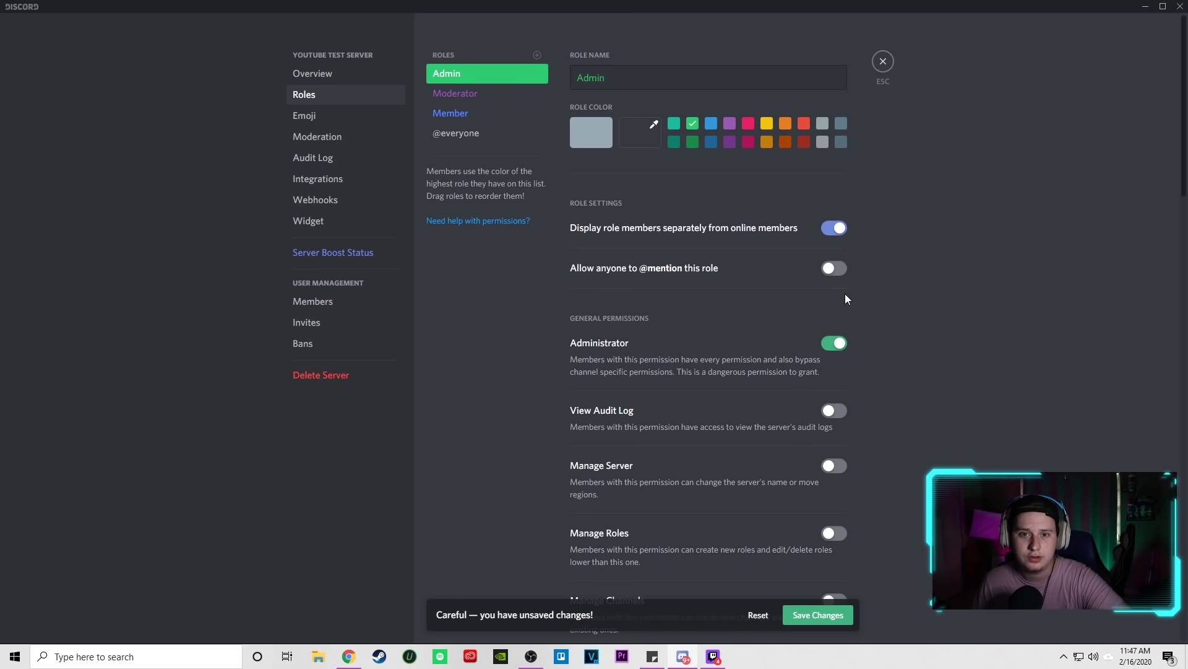
scroll(829, 306, down, 2)
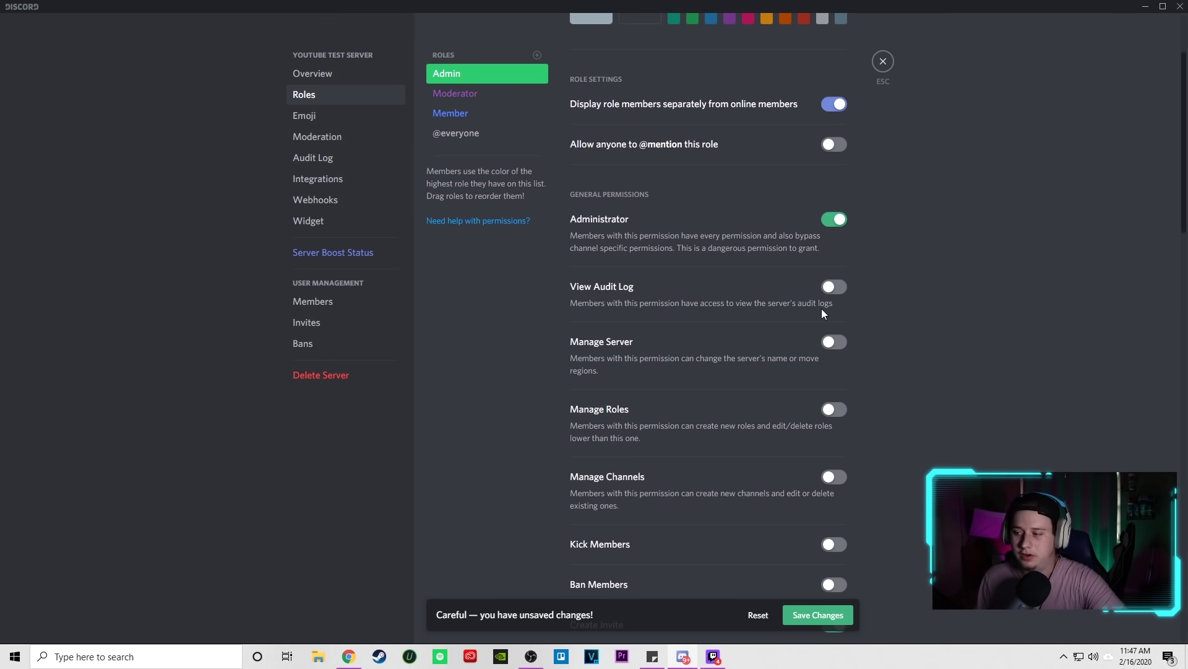
scroll(759, 319, down, 2)
scroll(805, 161, up, 1)
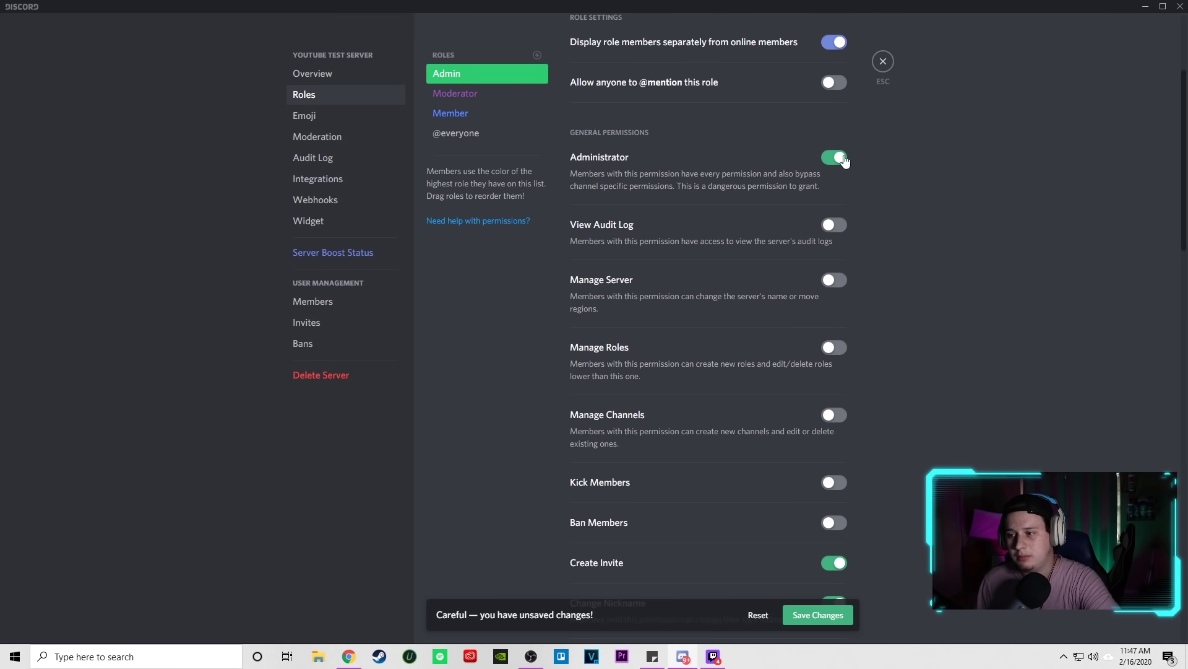
scroll(814, 272, down, 10)
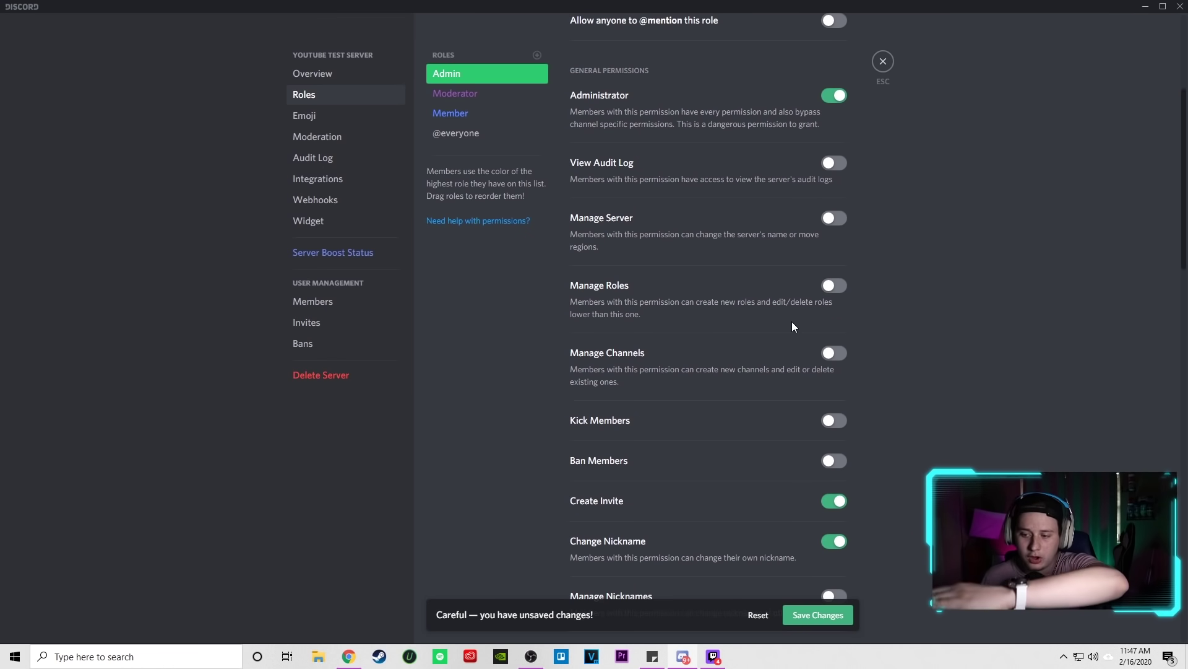
scroll(760, 347, down, 5)
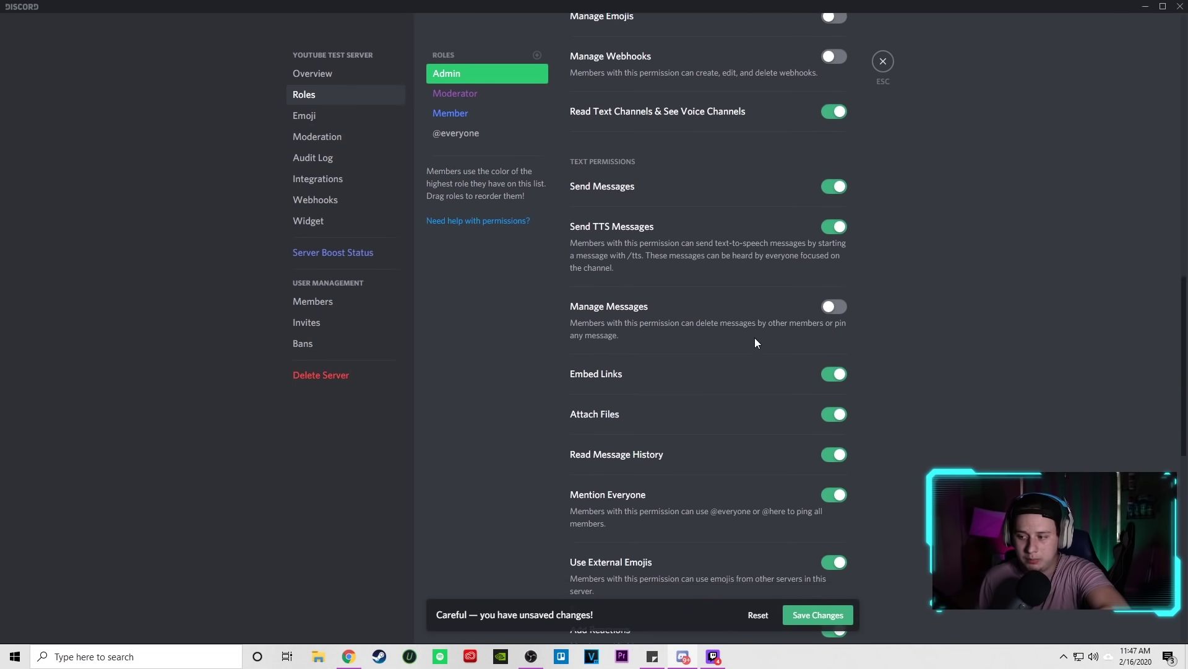
scroll(752, 336, up, 7)
scroll(754, 305, up, 10)
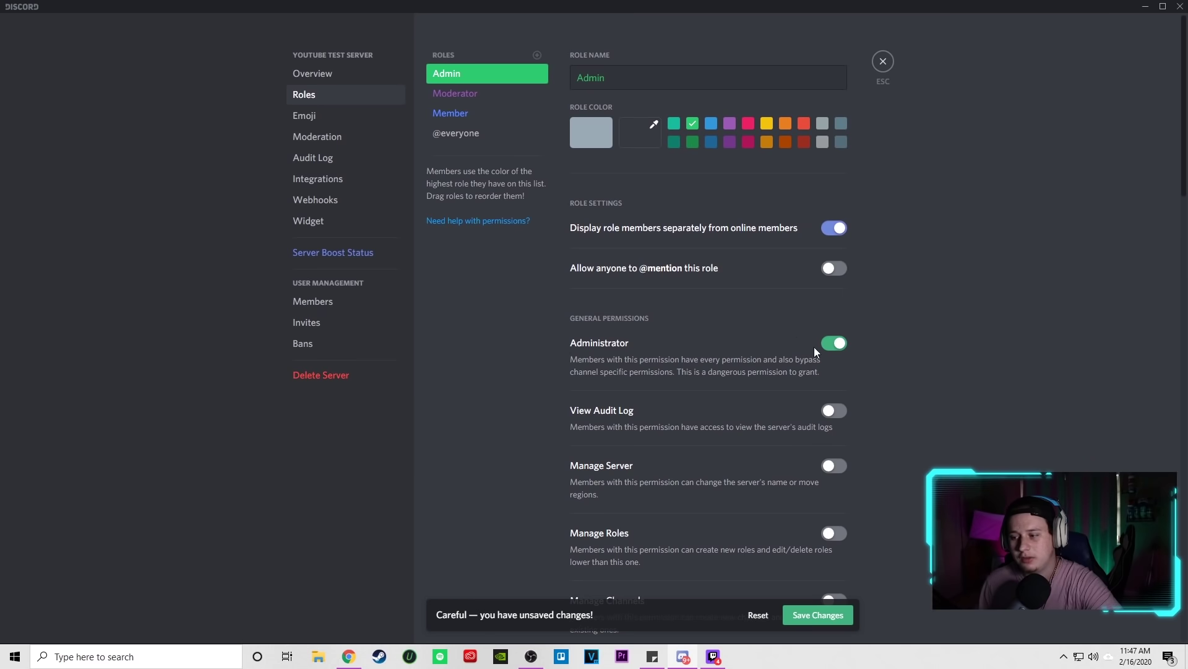
click(832, 621)
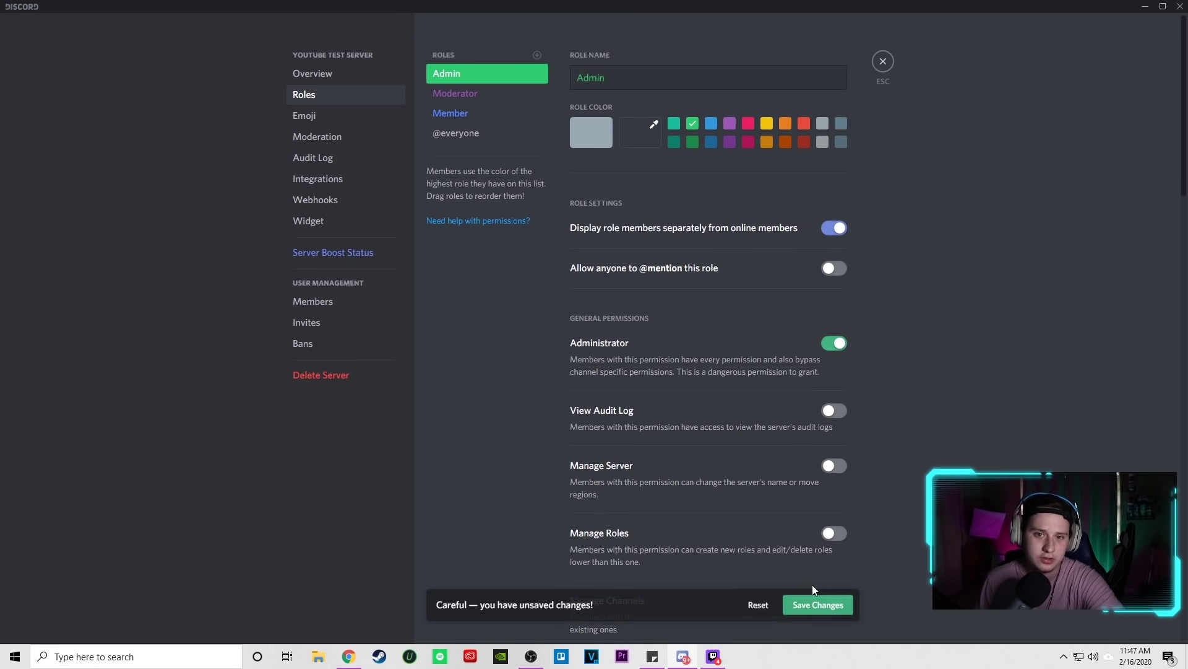
- Create a yellow role named Bot, display its members separately from online members and save the changes
click(537, 54)
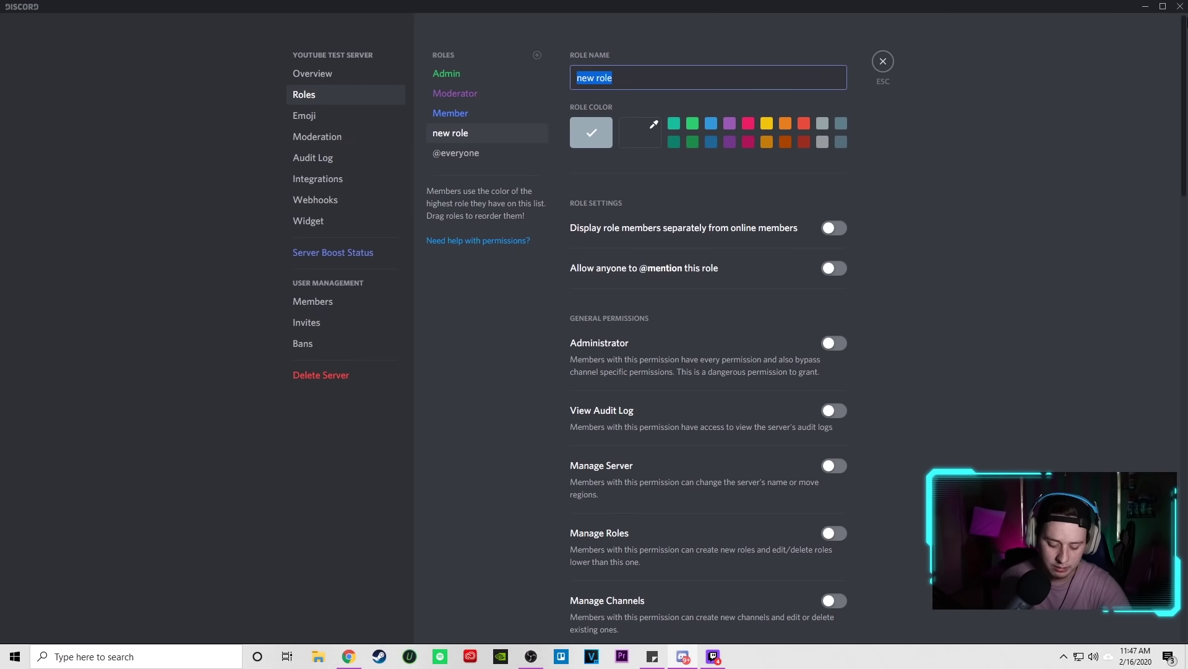
text(Bot)
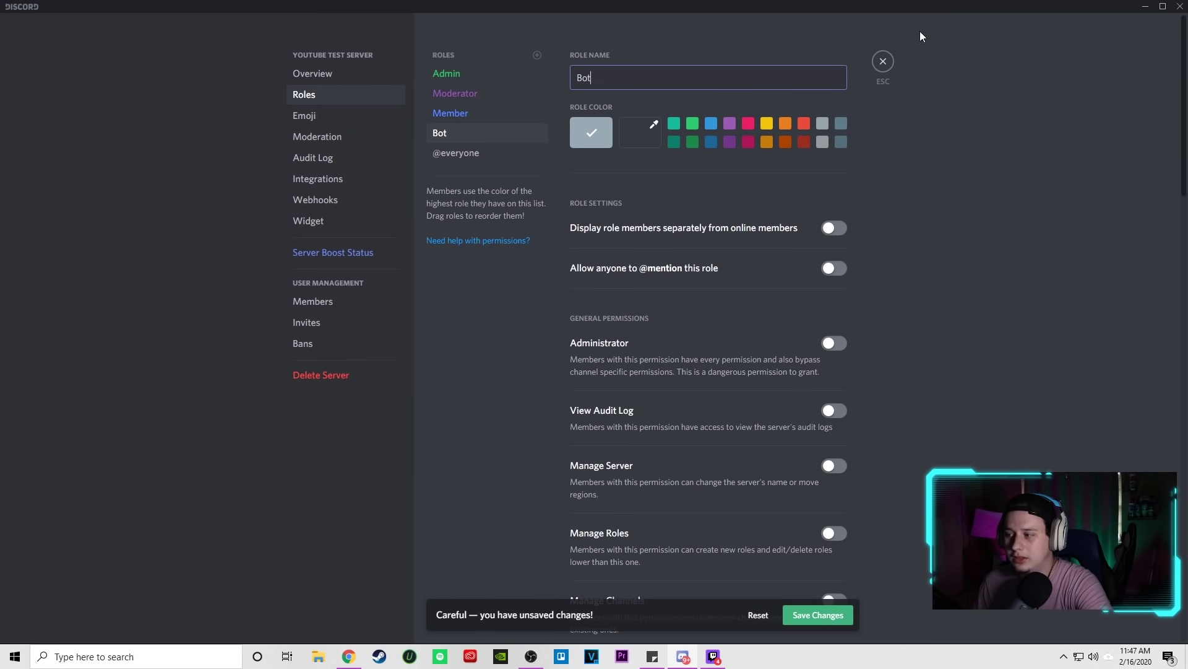
click(767, 124)
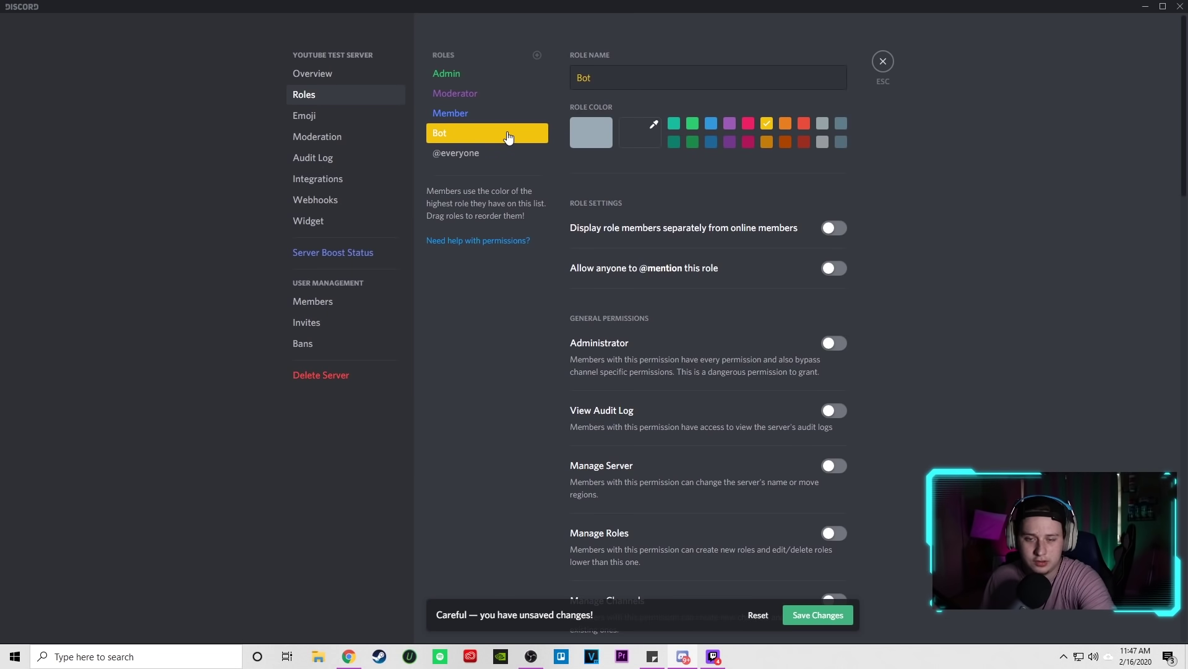
click(835, 230)
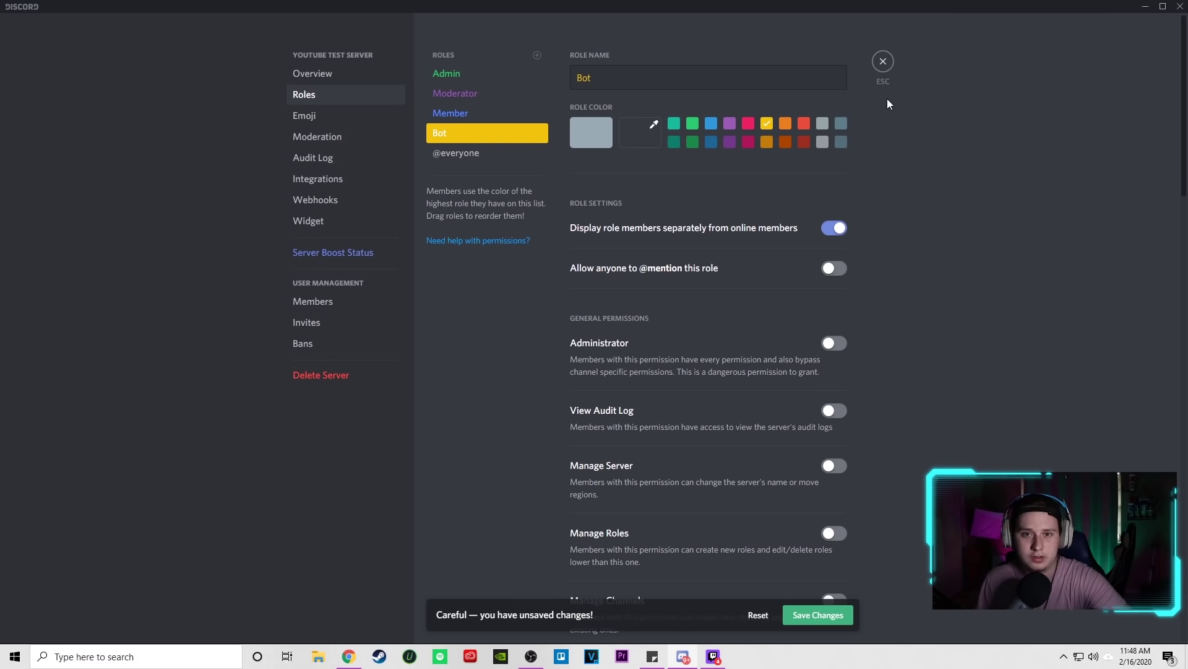
click(818, 615)
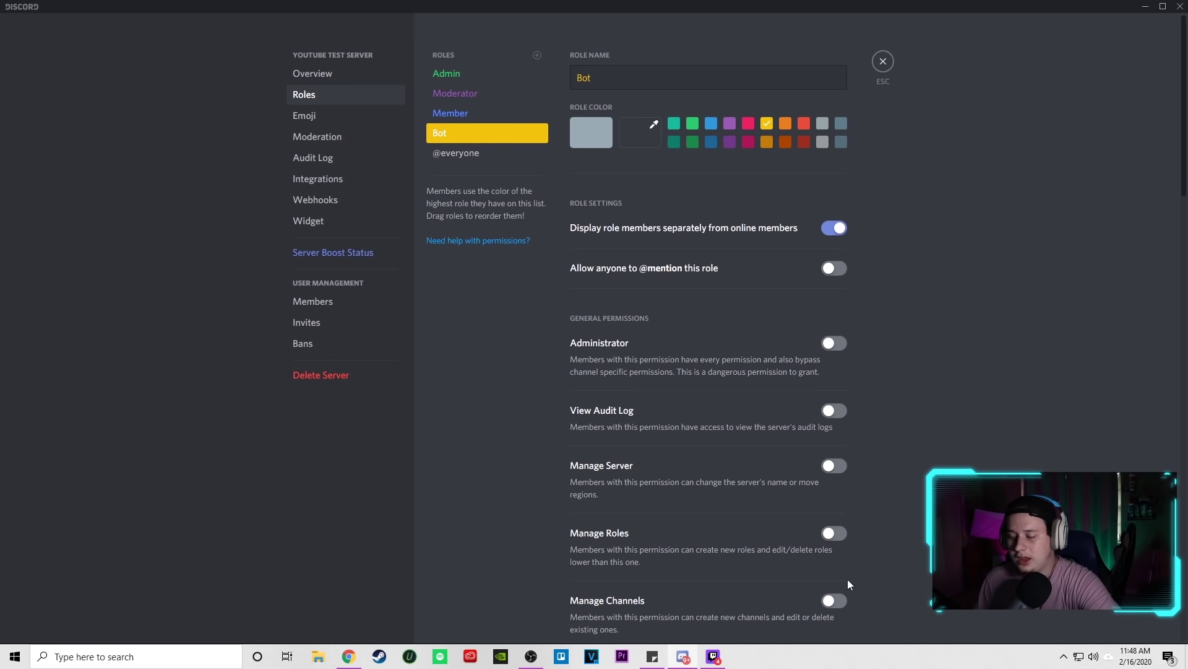
scroll(705, 452, down, 3)
scroll(681, 445, up, 3)
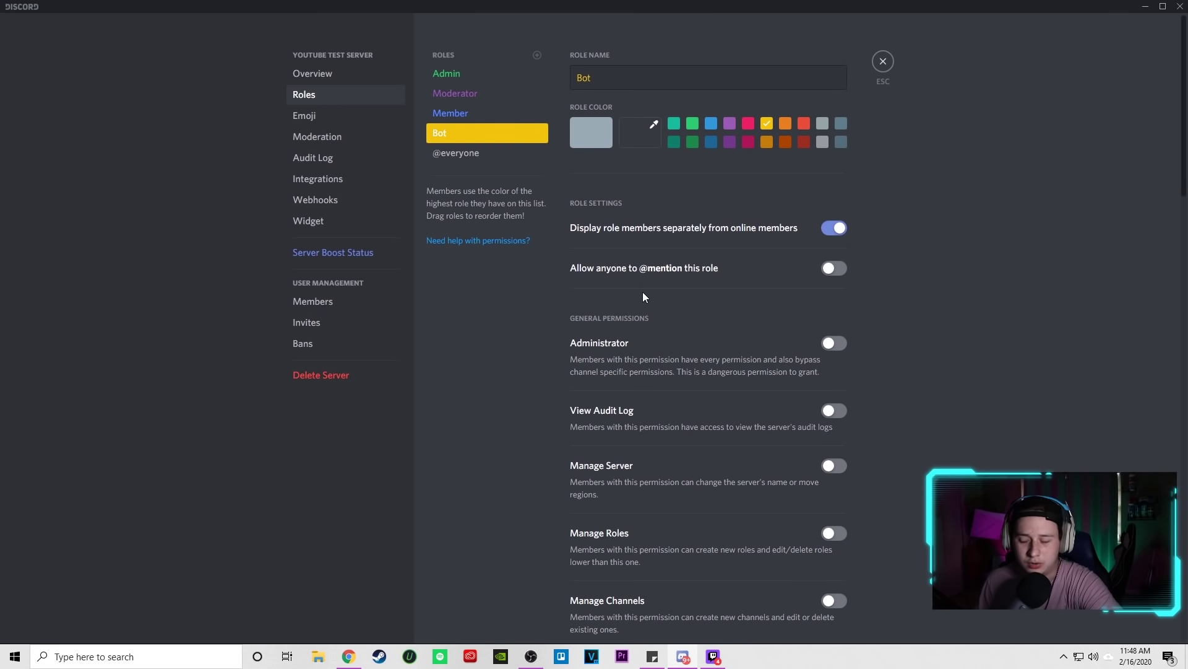
- Leave the server settings and assign the Admin role to the server owner in the member list
click(882, 62)
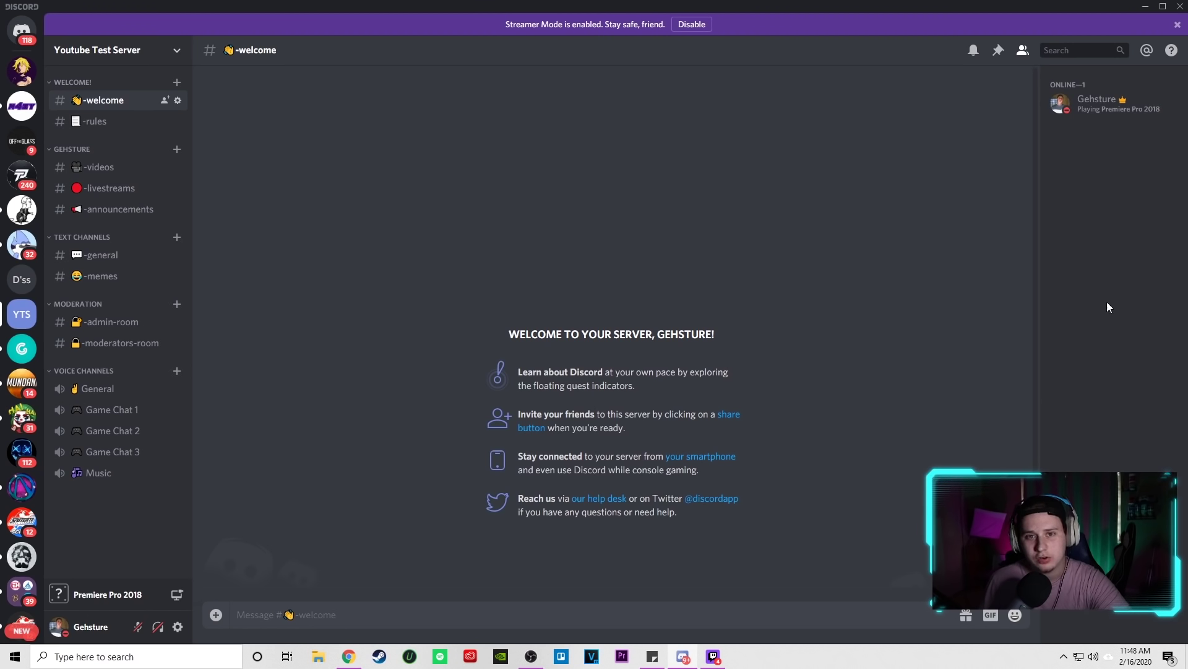
right_click(1106, 105)
mouse_move(1050, 224)
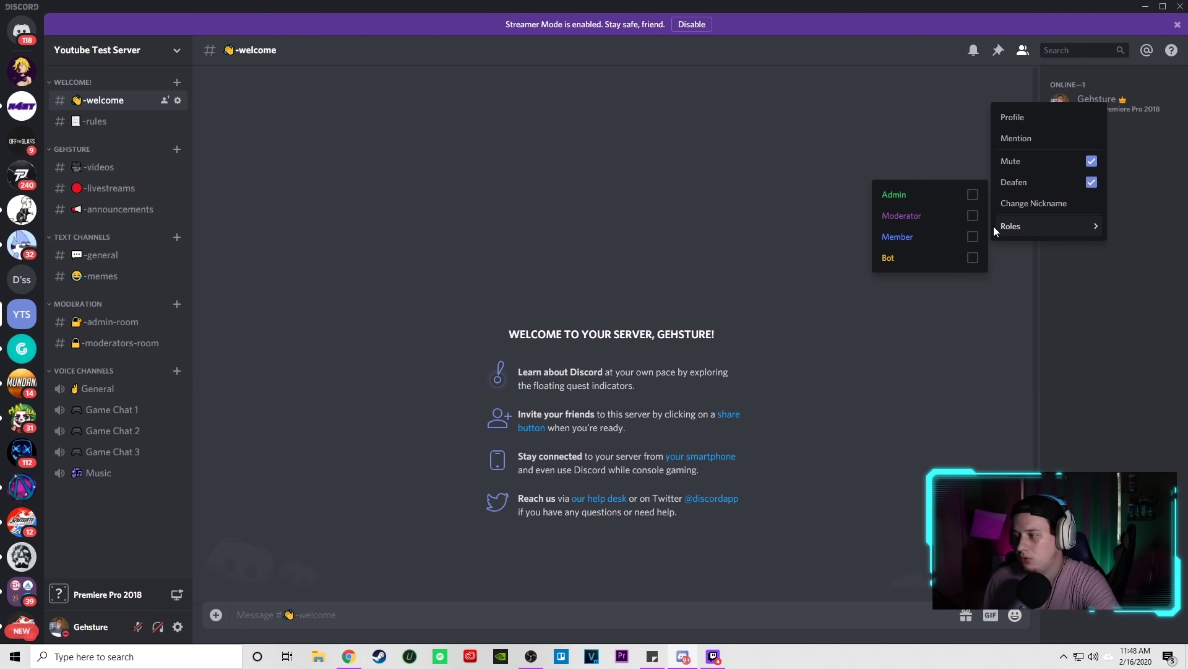
click(974, 196)
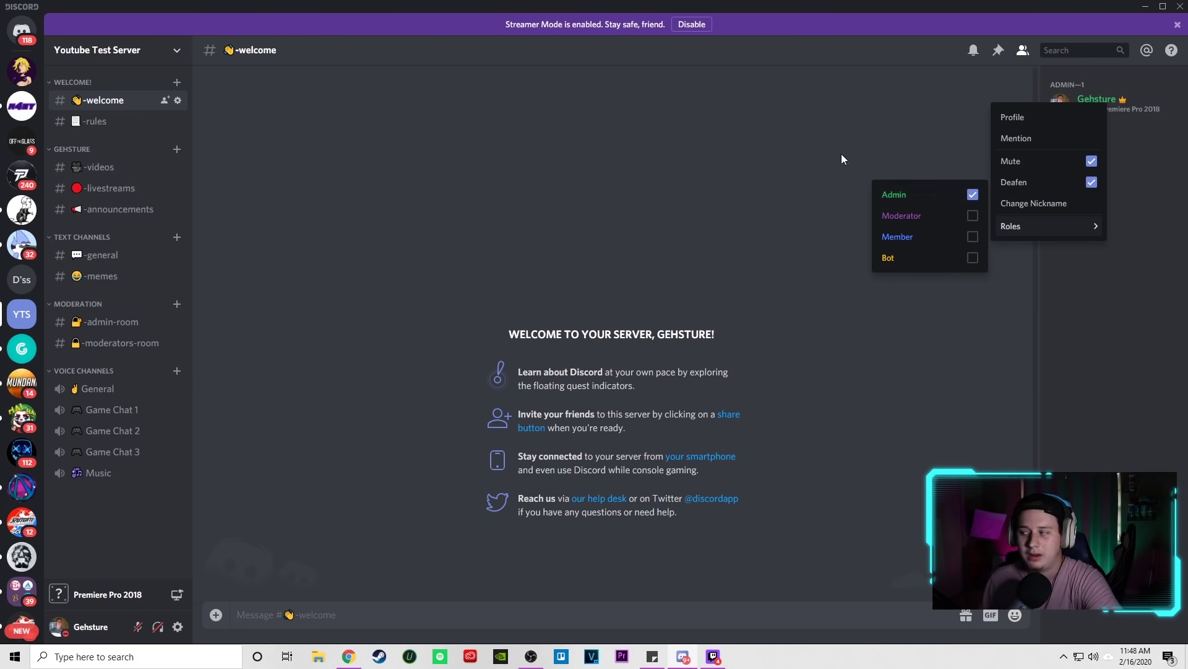
click(867, 157)
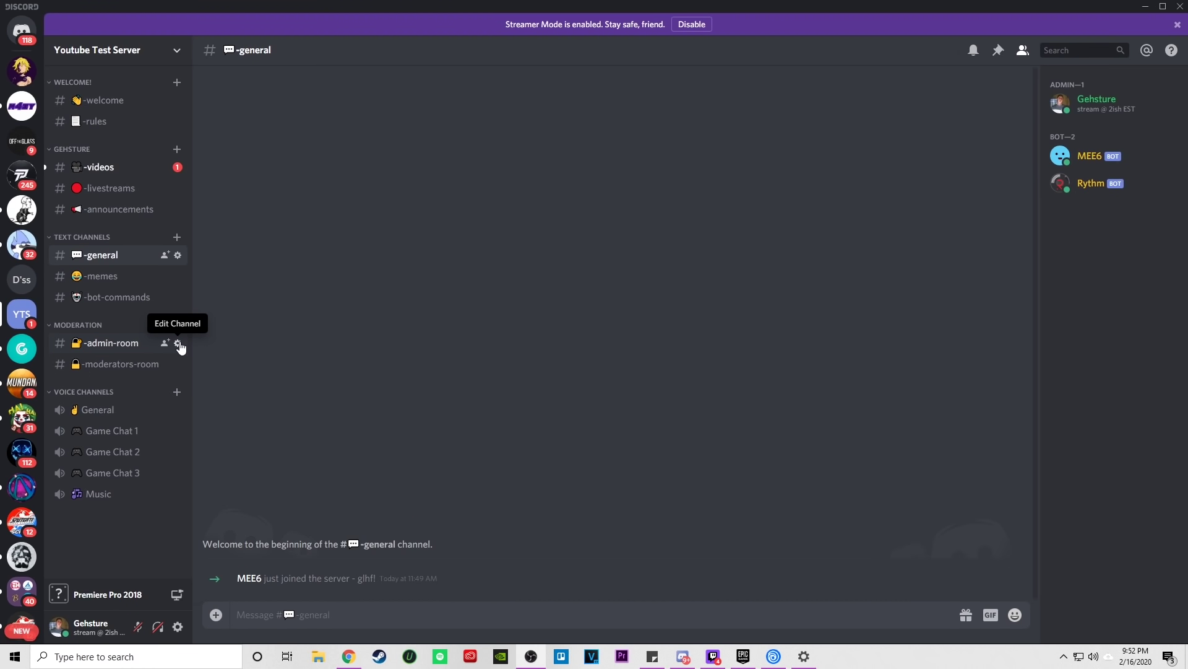
click(178, 343)
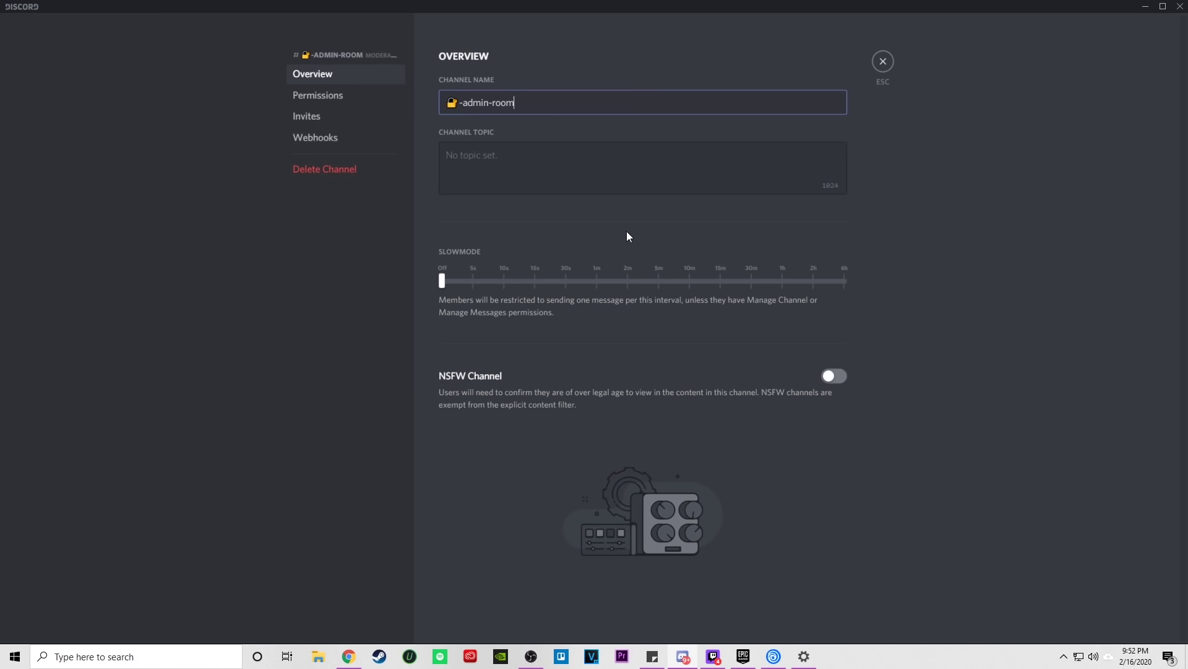
click(318, 99)
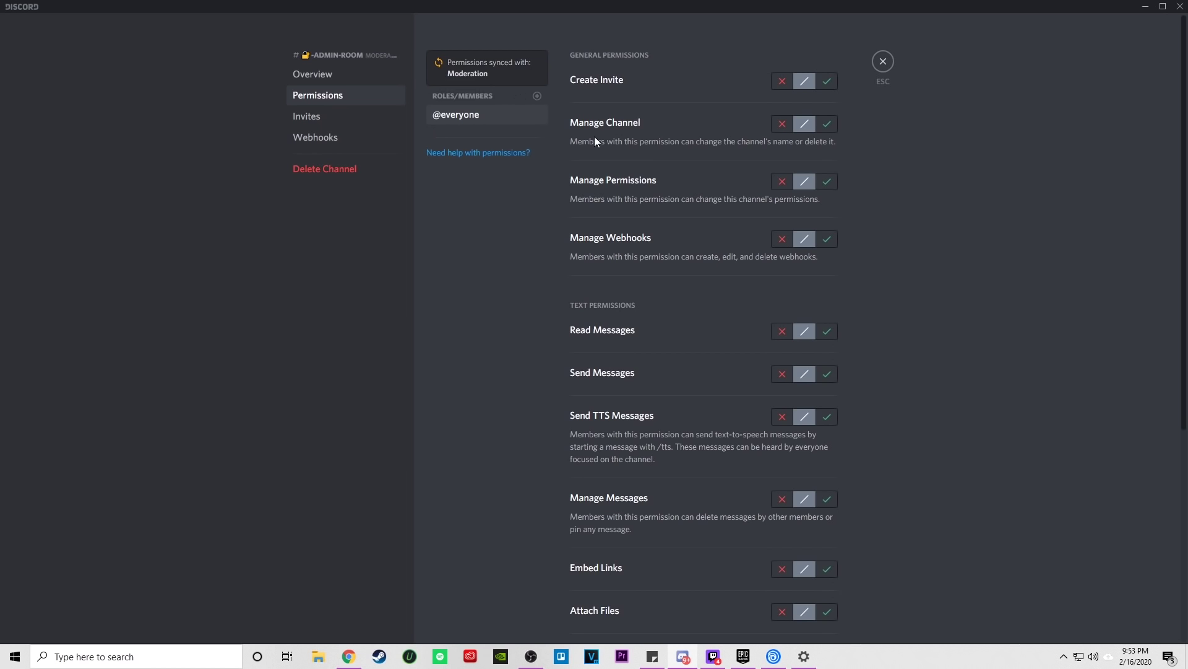
click(782, 333)
click(783, 374)
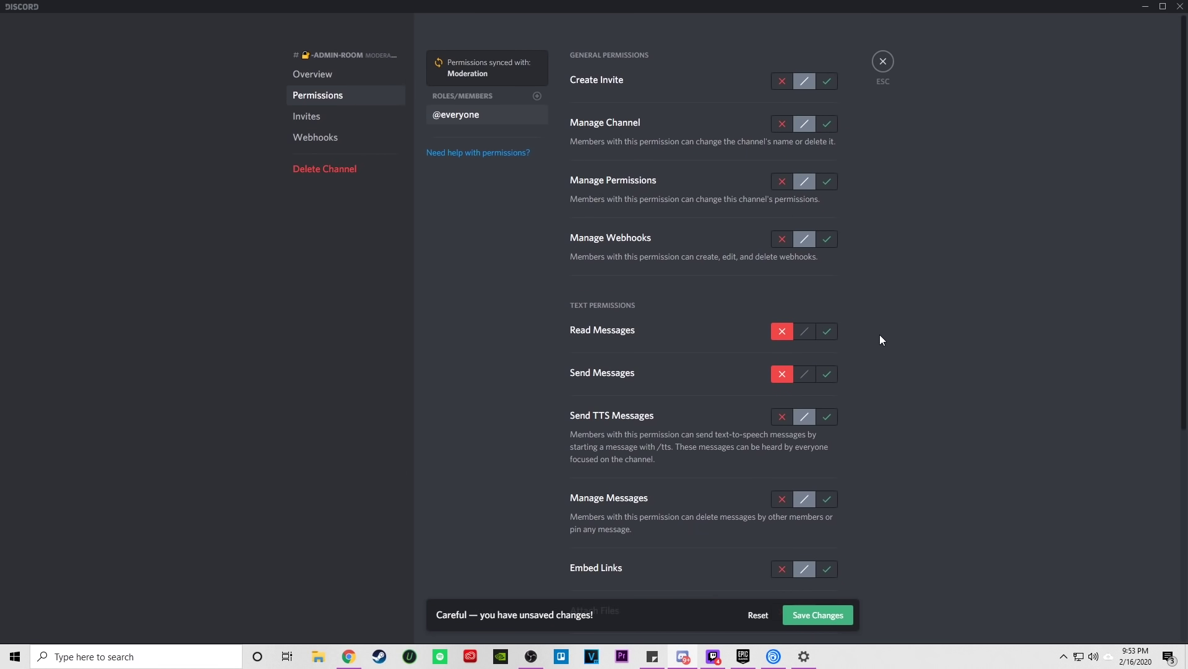
scroll(879, 334, down, 2)
click(780, 295)
click(782, 444)
scroll(786, 396, down, 2)
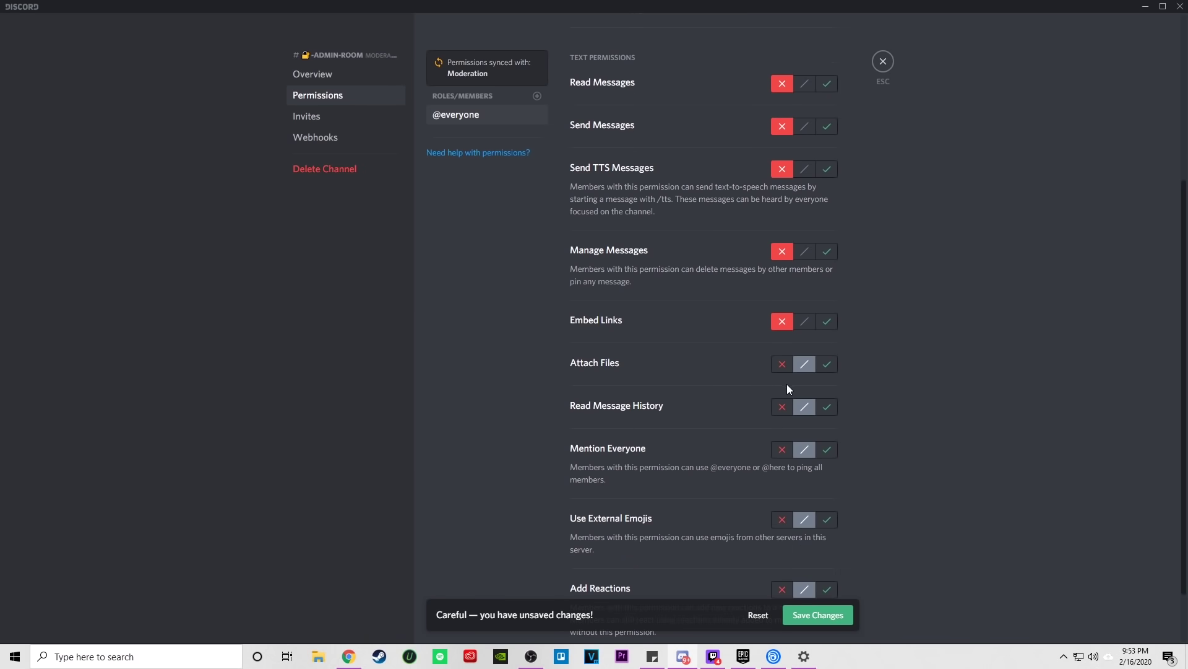
click(782, 446)
scroll(783, 443, down, 1)
click(783, 518)
click(783, 588)
click(833, 616)
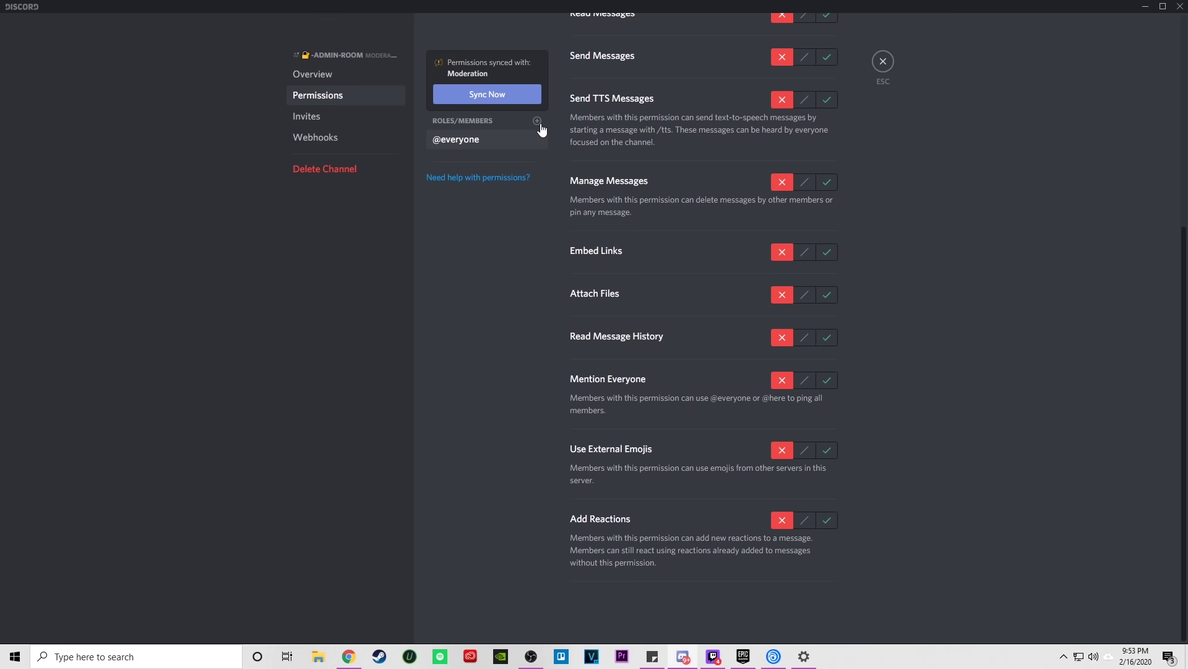
- Add the Moderator role to the admin-room permissions, allow it all text permissions and save the changes
click(538, 121)
click(486, 262)
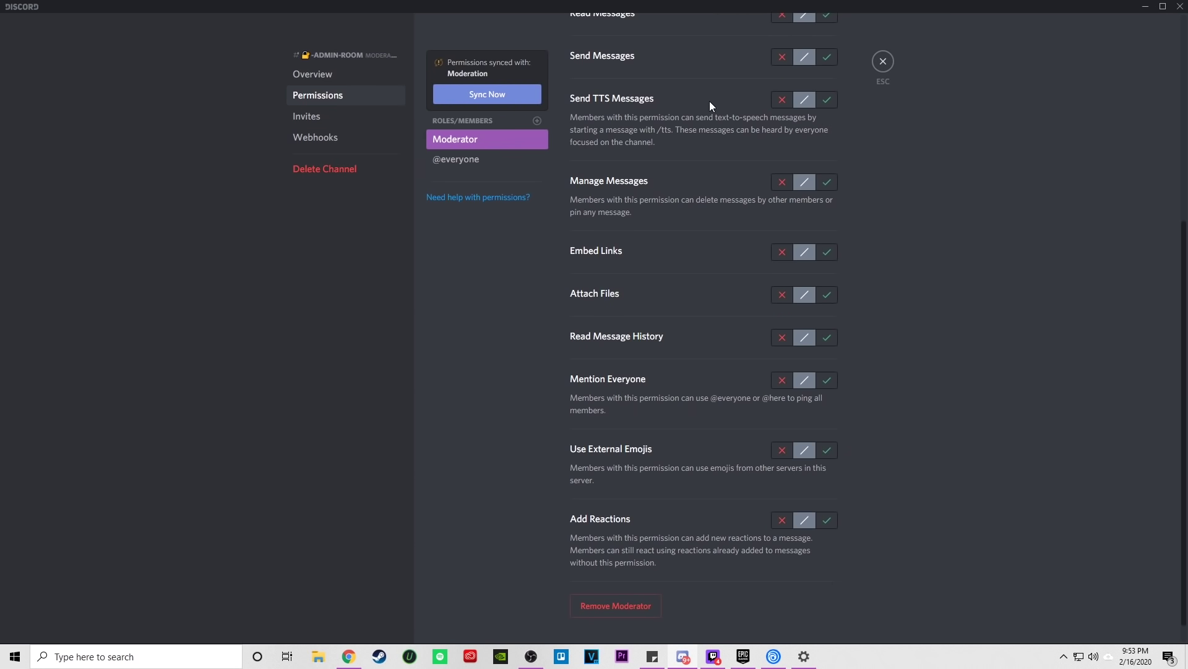
scroll(811, 155, up, 5)
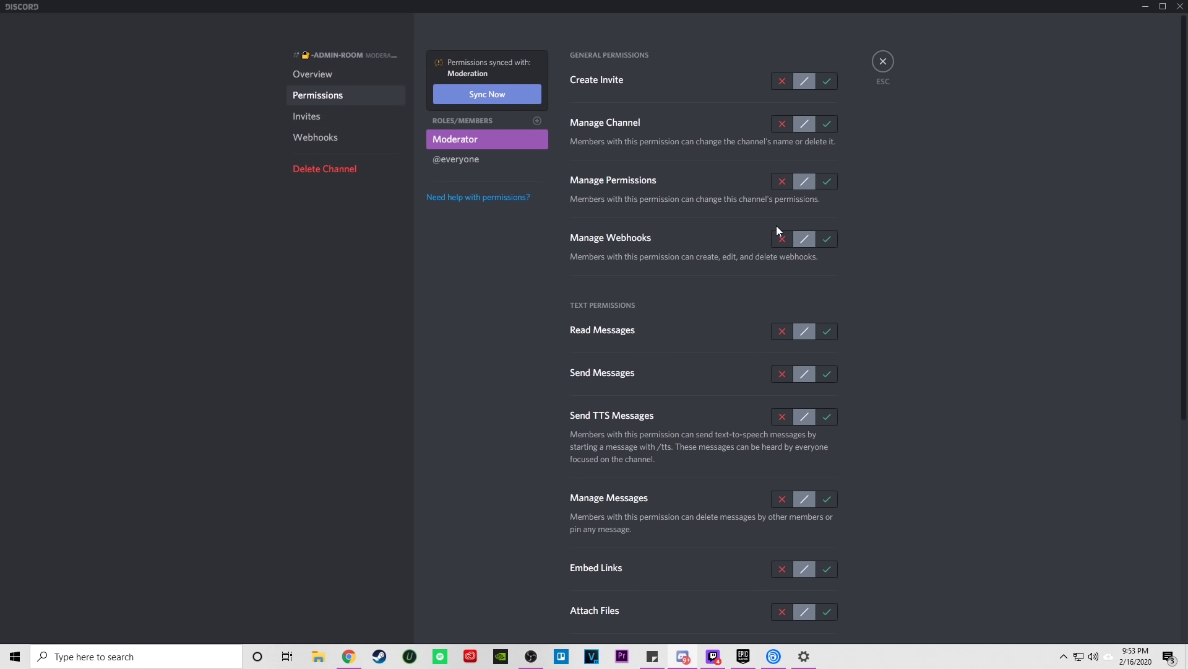
click(827, 333)
click(828, 374)
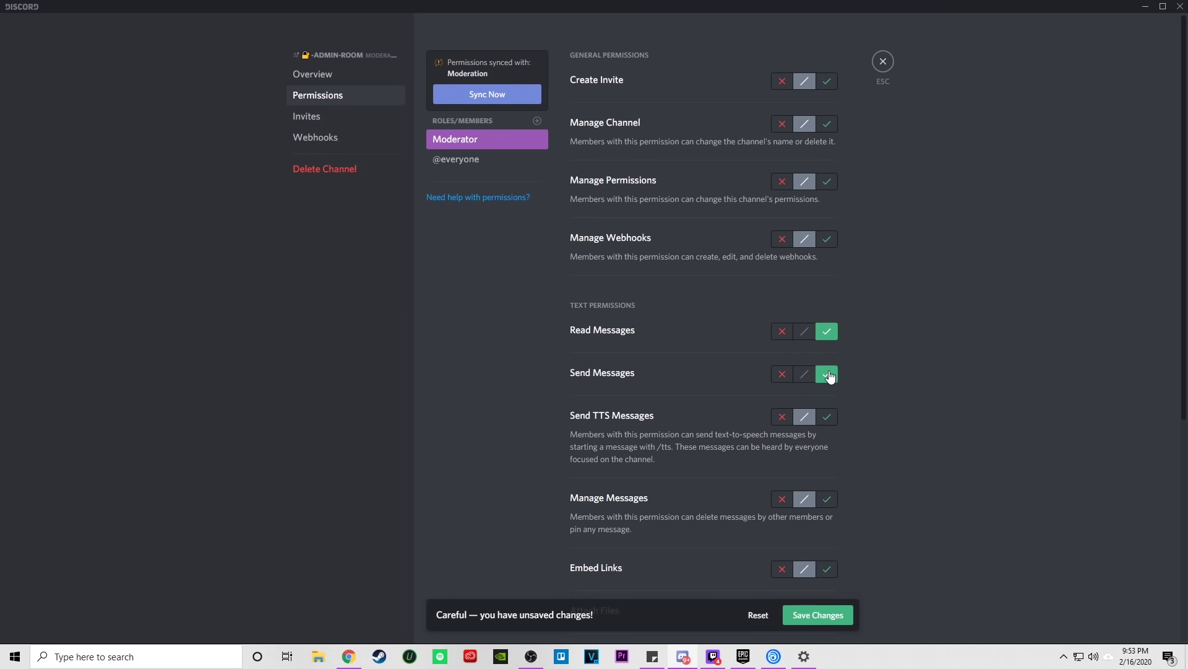
scroll(768, 334, down, 2)
click(830, 294)
click(827, 374)
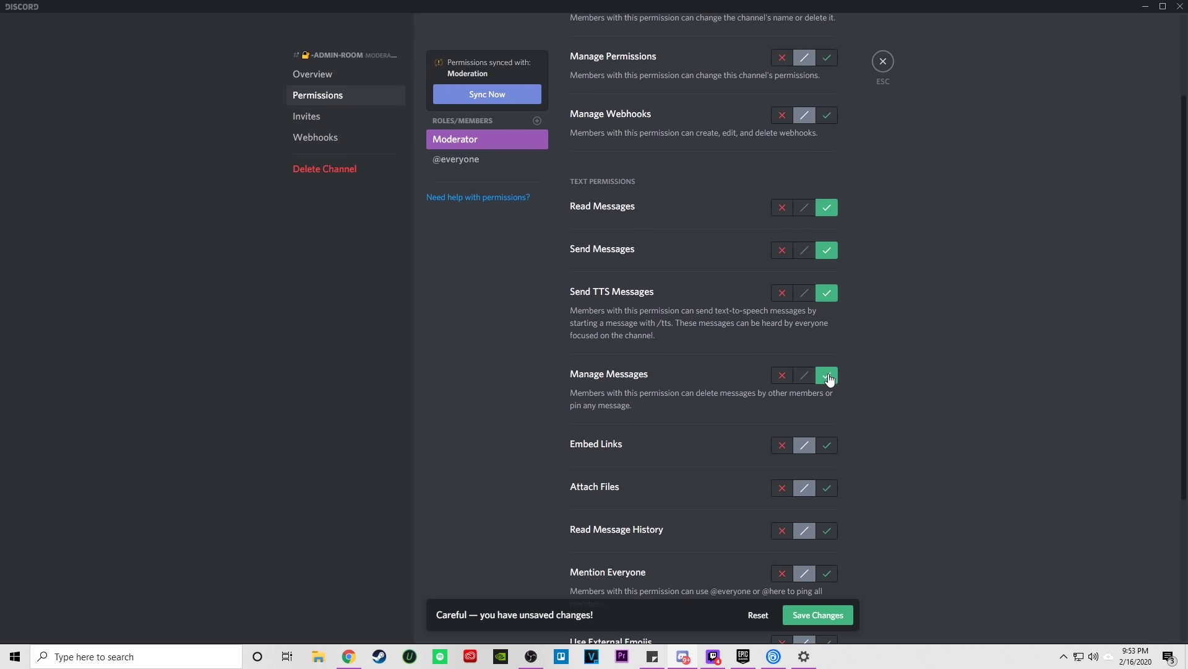
scroll(827, 372, down, 2)
click(827, 321)
click(827, 364)
click(827, 406)
click(827, 448)
click(827, 518)
scroll(835, 526, down, 2)
click(827, 496)
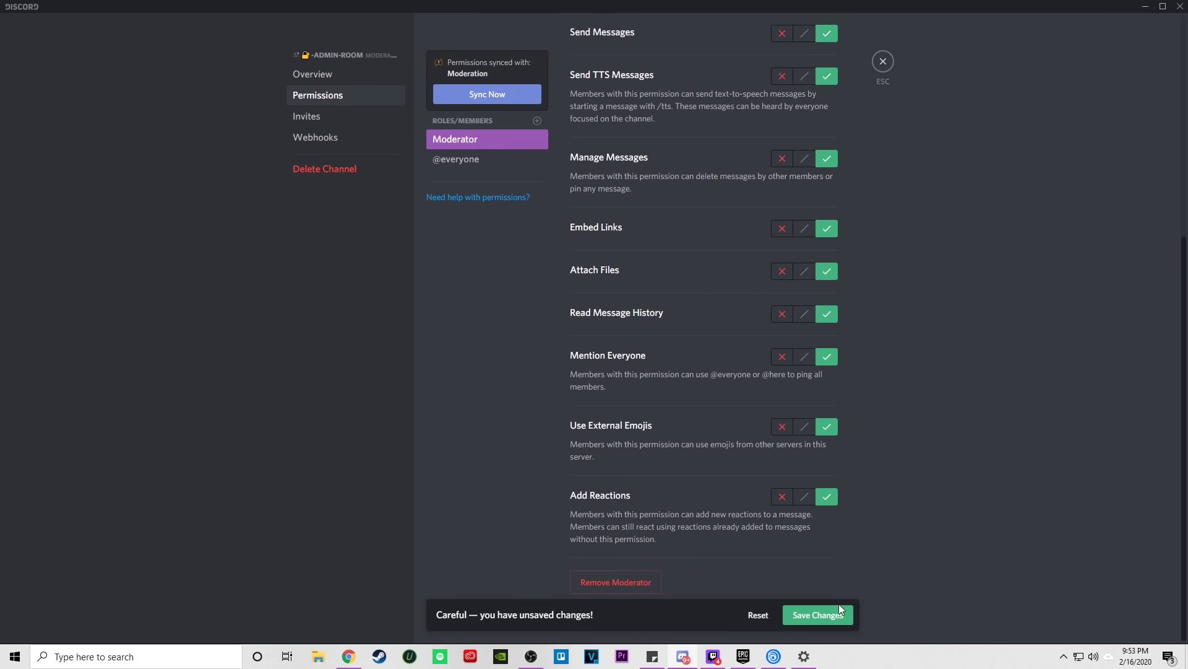
click(817, 614)
- Add the Admin role to the admin-room permissions, allow it all text permissions, save the changes and close the channel settings
click(540, 123)
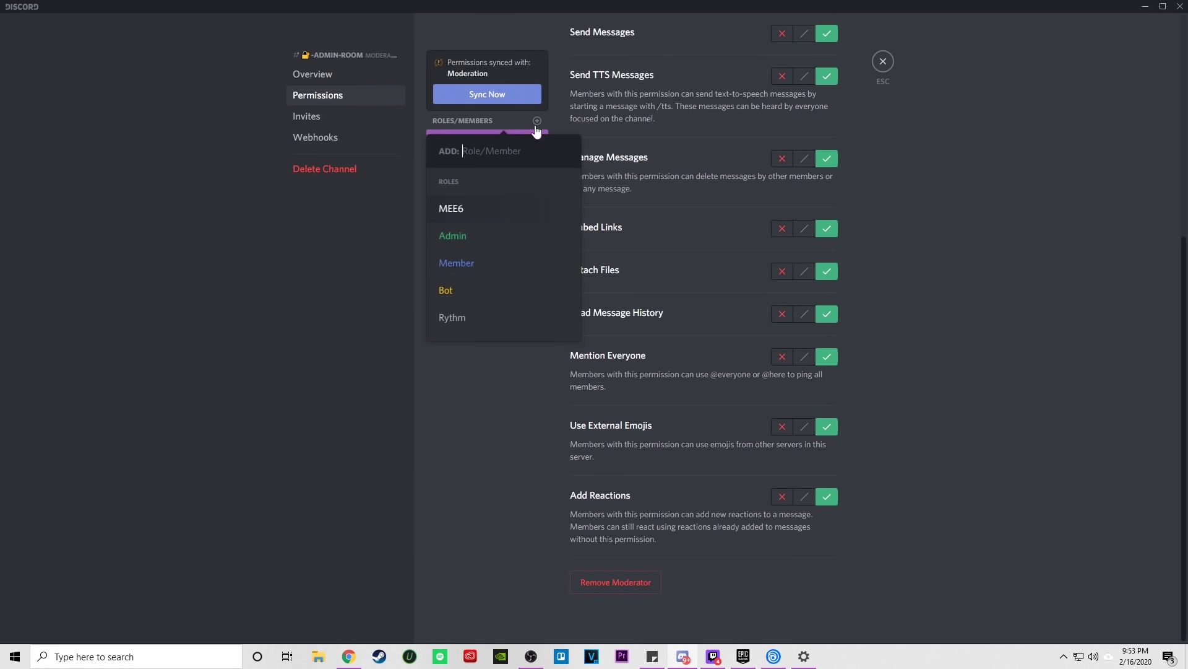
click(445, 230)
scroll(837, 293, up, 3)
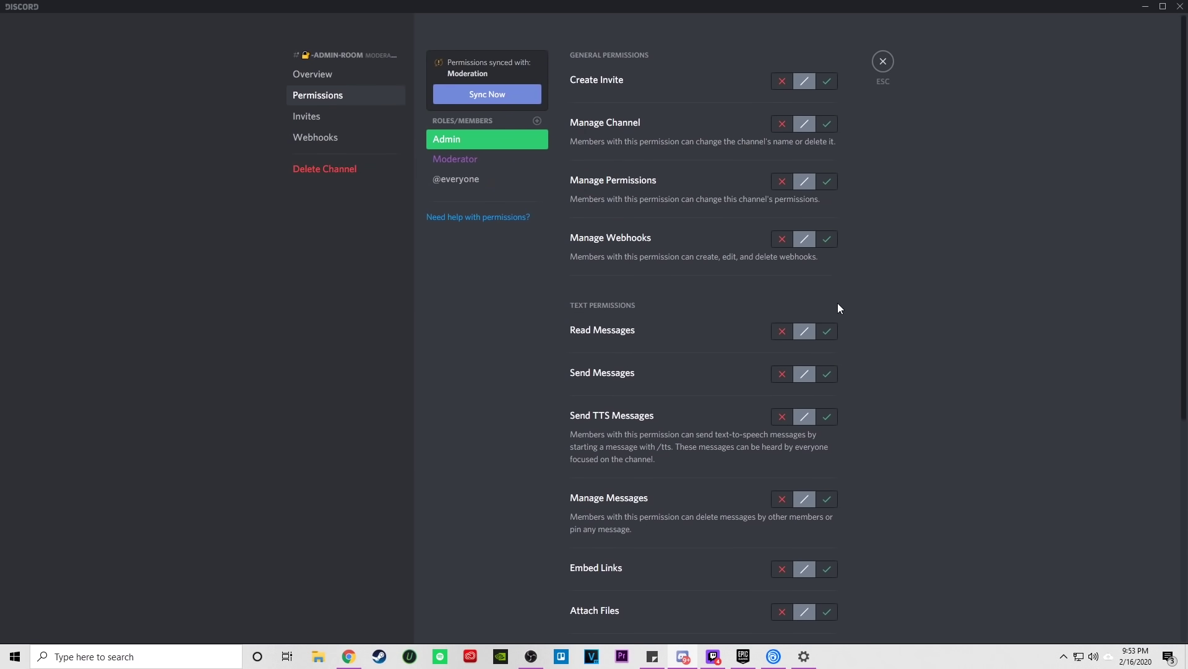
click(827, 331)
click(827, 374)
scroll(831, 344, down, 2)
click(827, 293)
click(827, 375)
click(825, 449)
scroll(829, 427, down, 2)
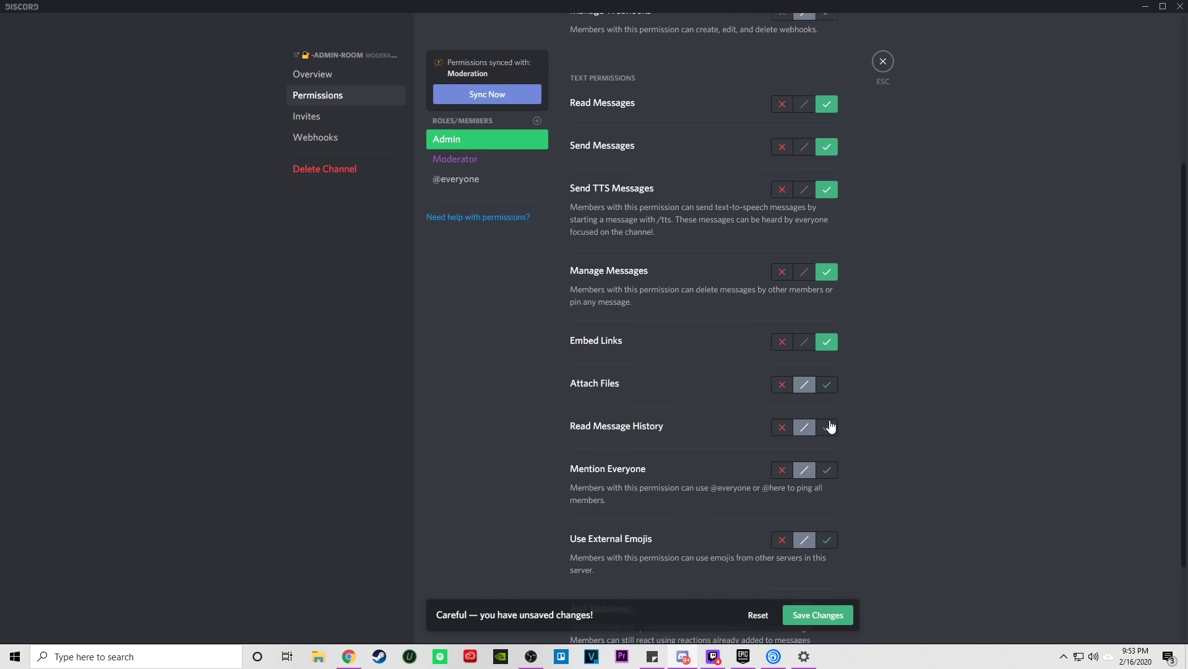
scroll(828, 396, down, 1)
click(825, 365)
click(825, 406)
scroll(832, 372, down, 1)
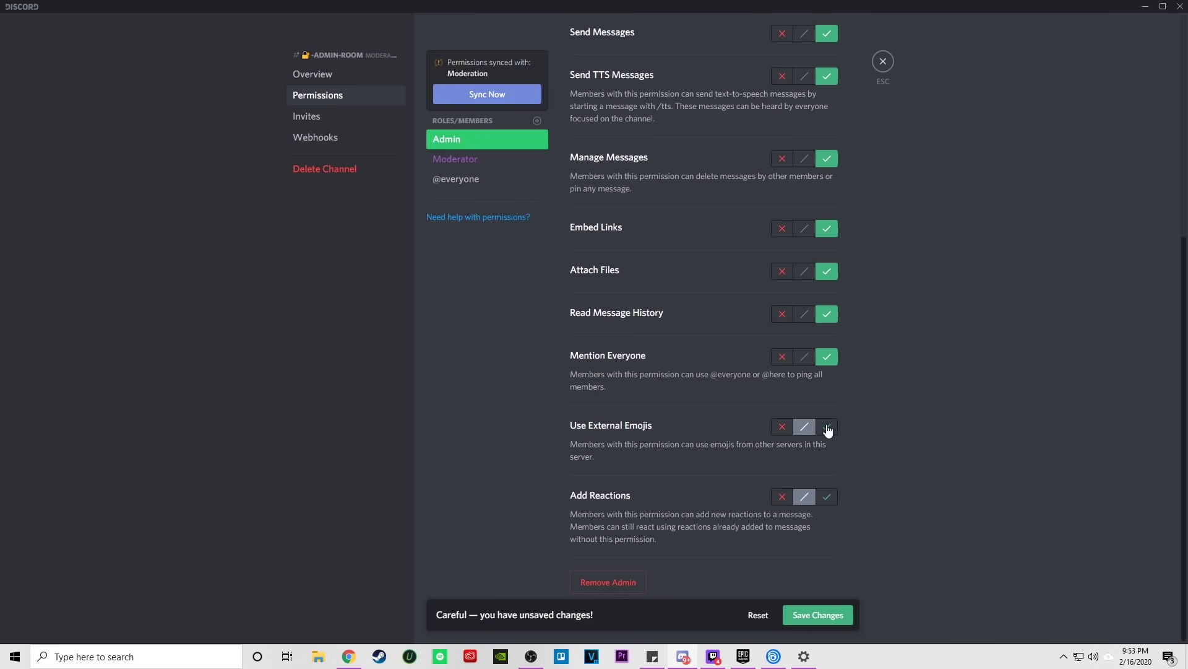
click(826, 496)
click(836, 614)
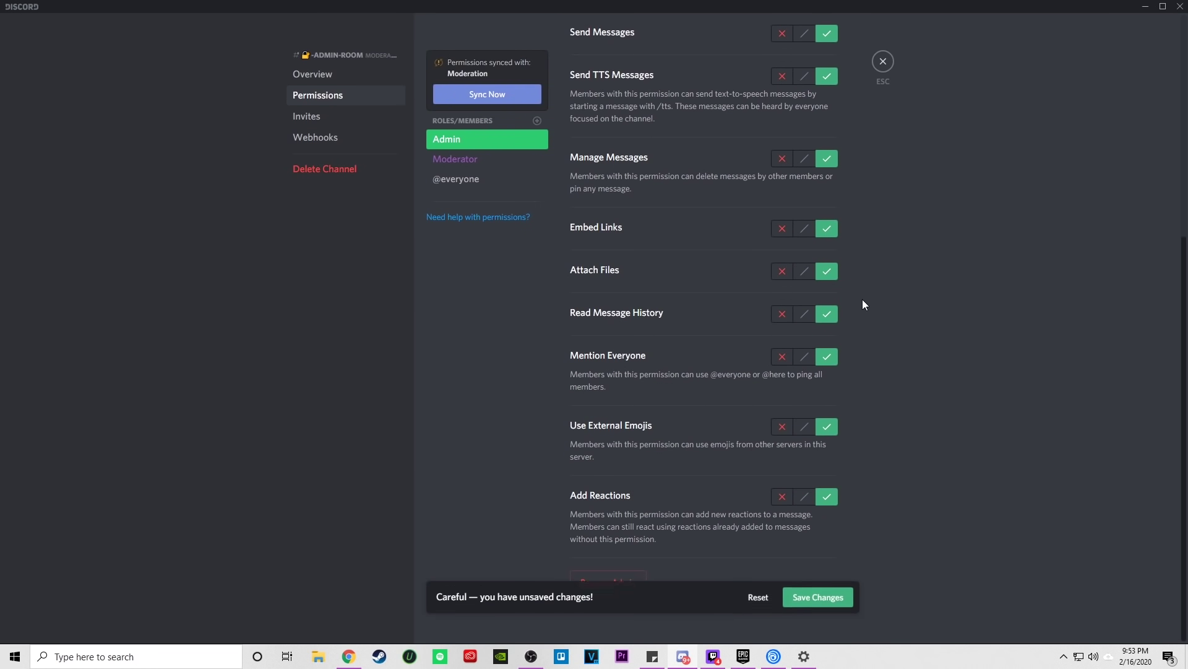
scroll(867, 198, up, 5)
click(883, 62)
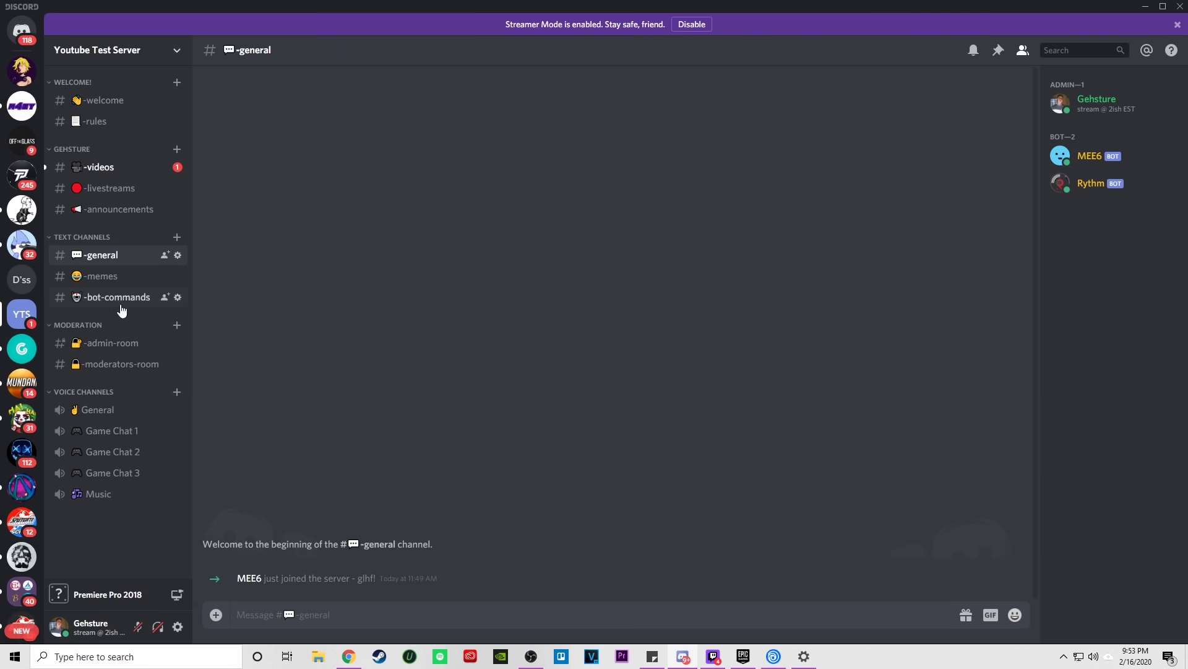
- Check the Moderator role's permissions in admin-room and the role permissions set for moderators-room
click(67, 348)
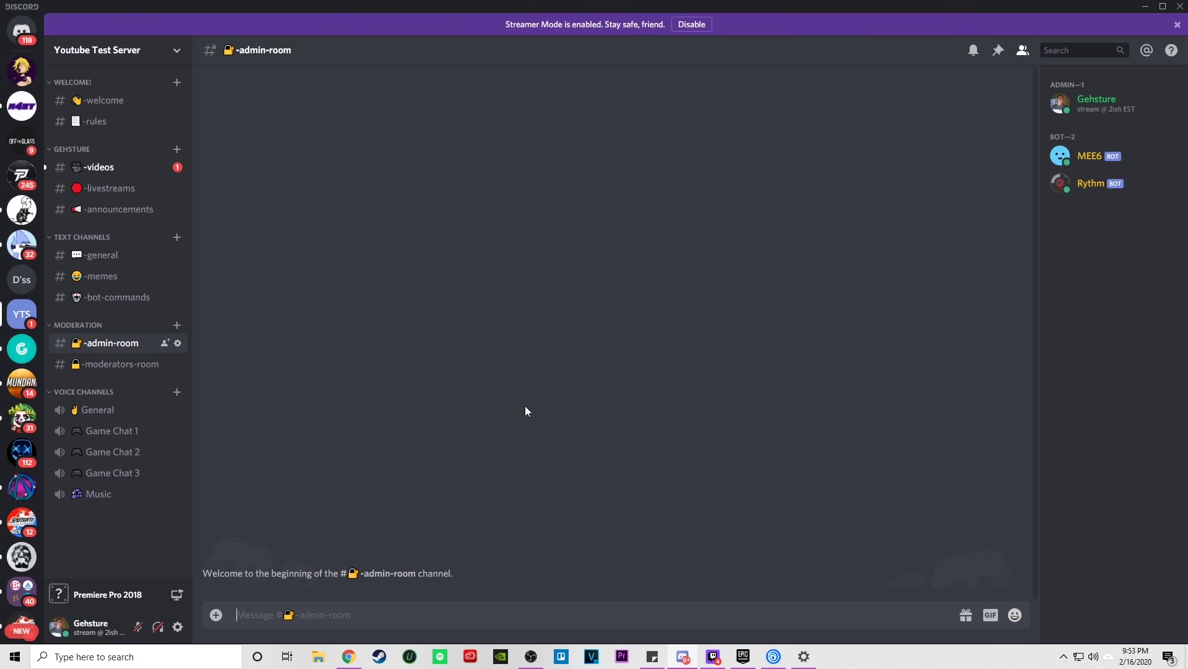
click(179, 343)
click(396, 98)
click(473, 160)
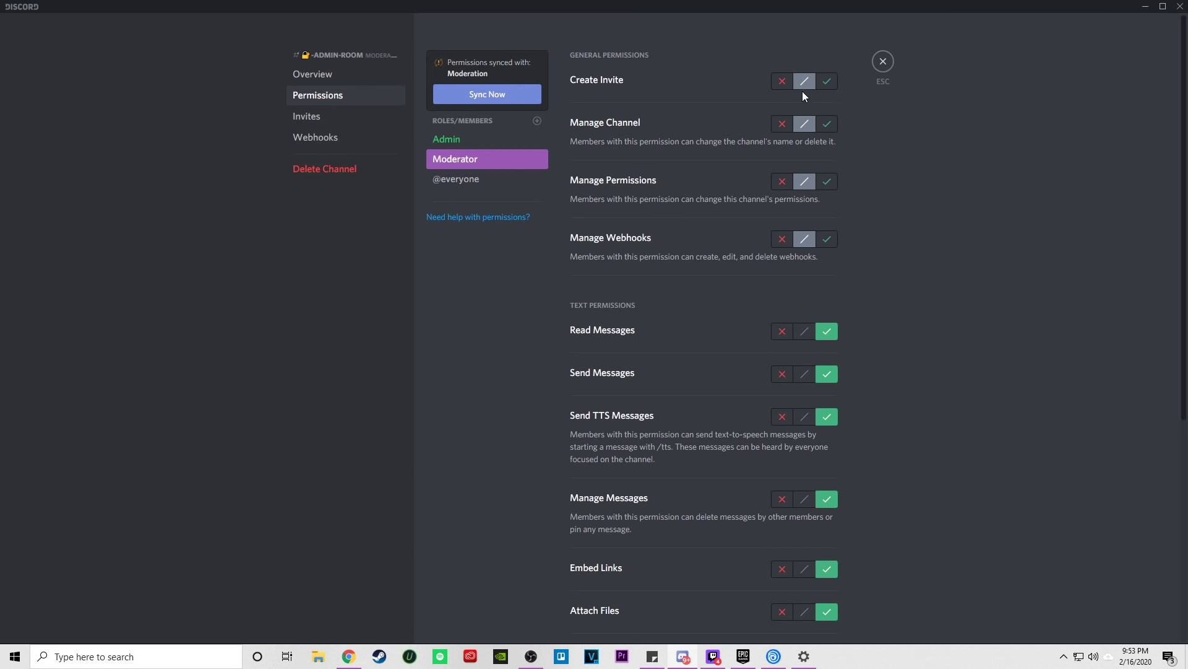
click(882, 62)
click(154, 364)
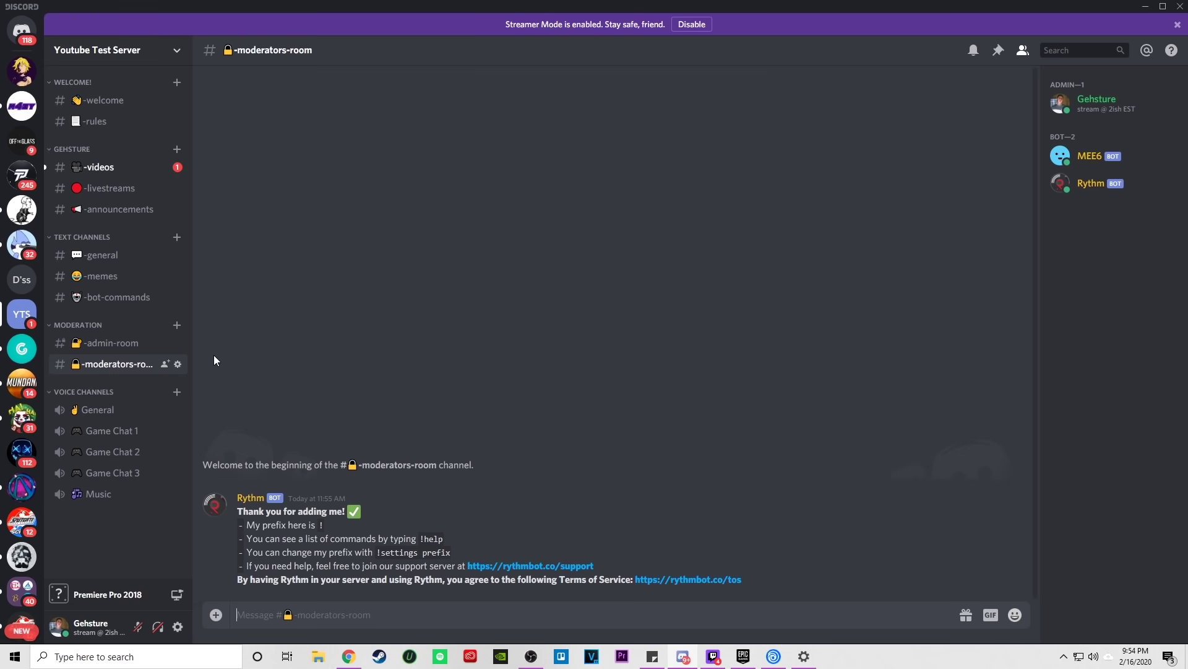
click(179, 365)
click(345, 101)
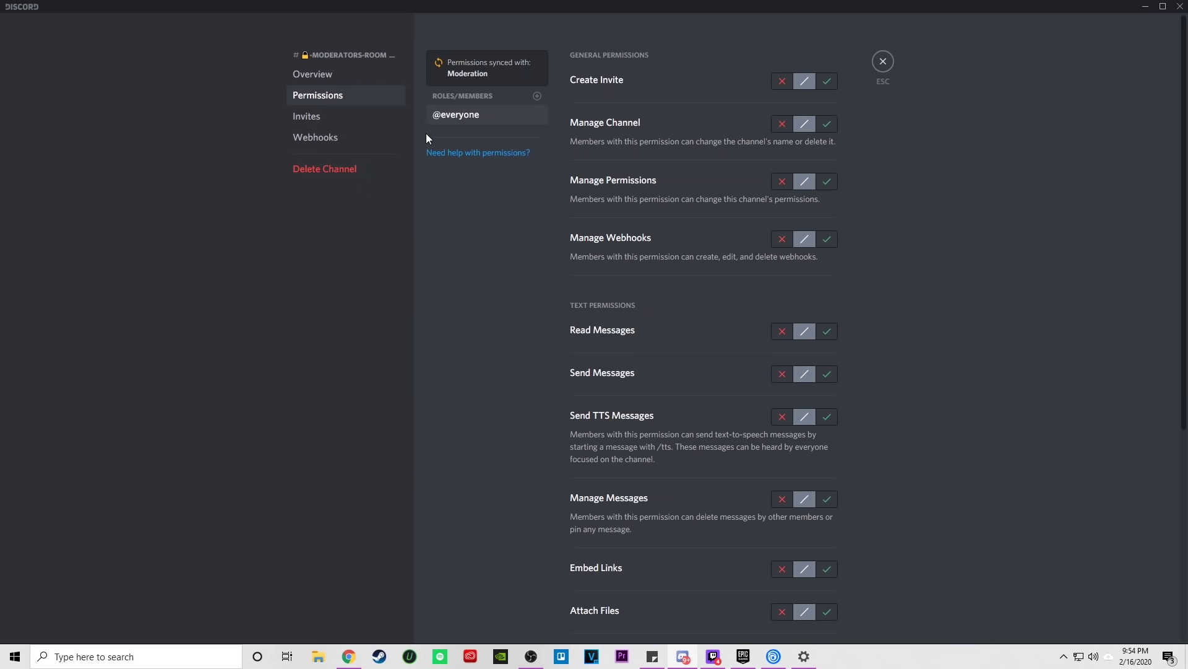
click(893, 62)
- Remove the Moderator role from the admin-room channel's permissions and close the channel settings
click(149, 342)
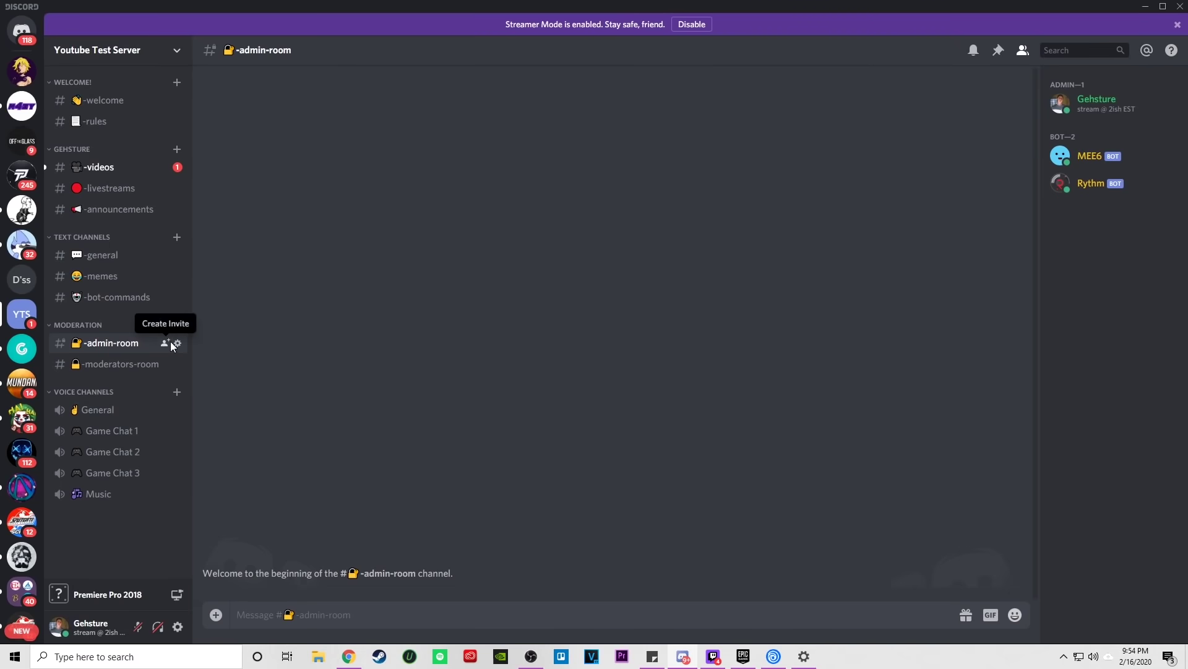
click(180, 344)
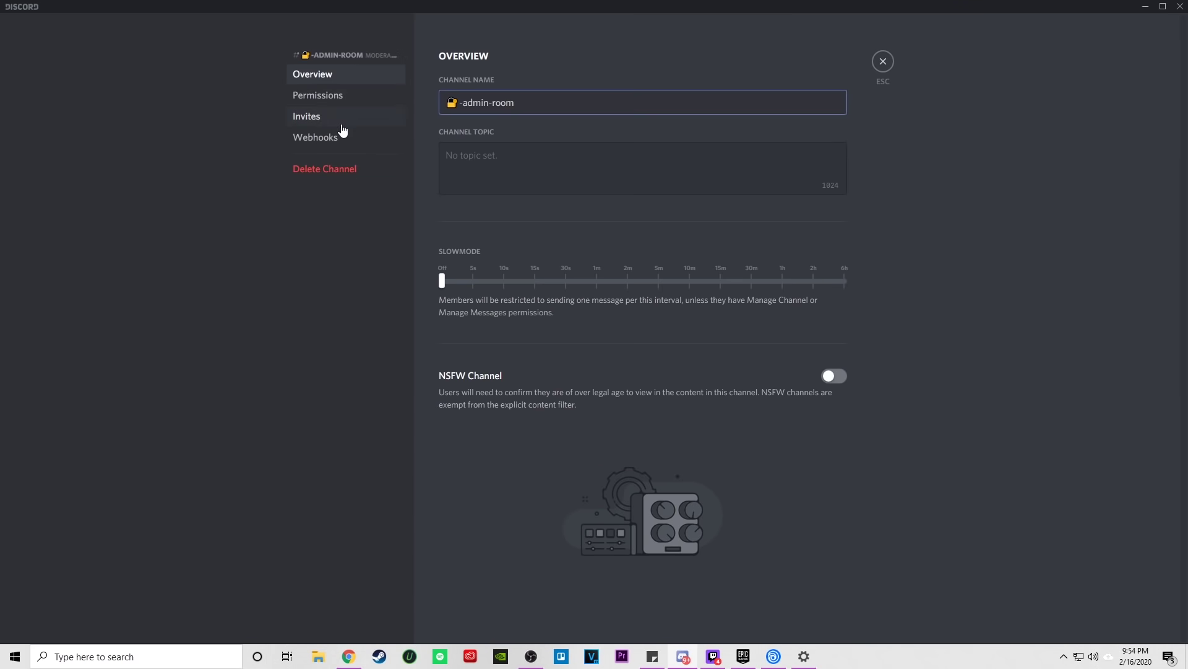
click(330, 97)
click(455, 160)
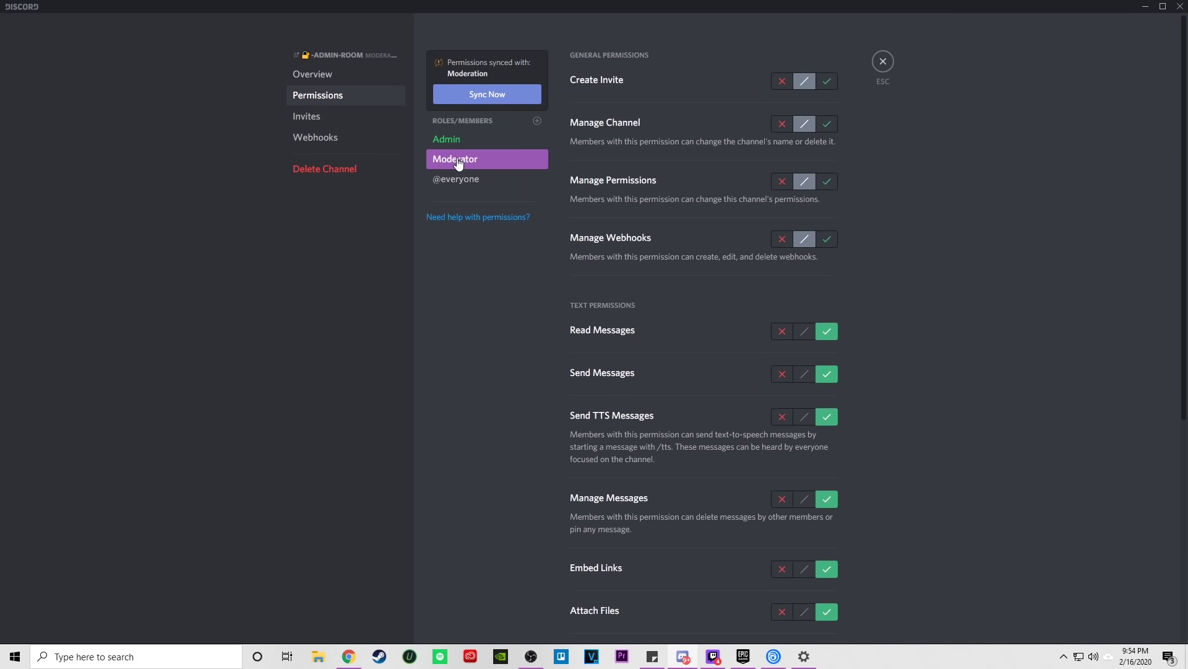
scroll(697, 272, down, 5)
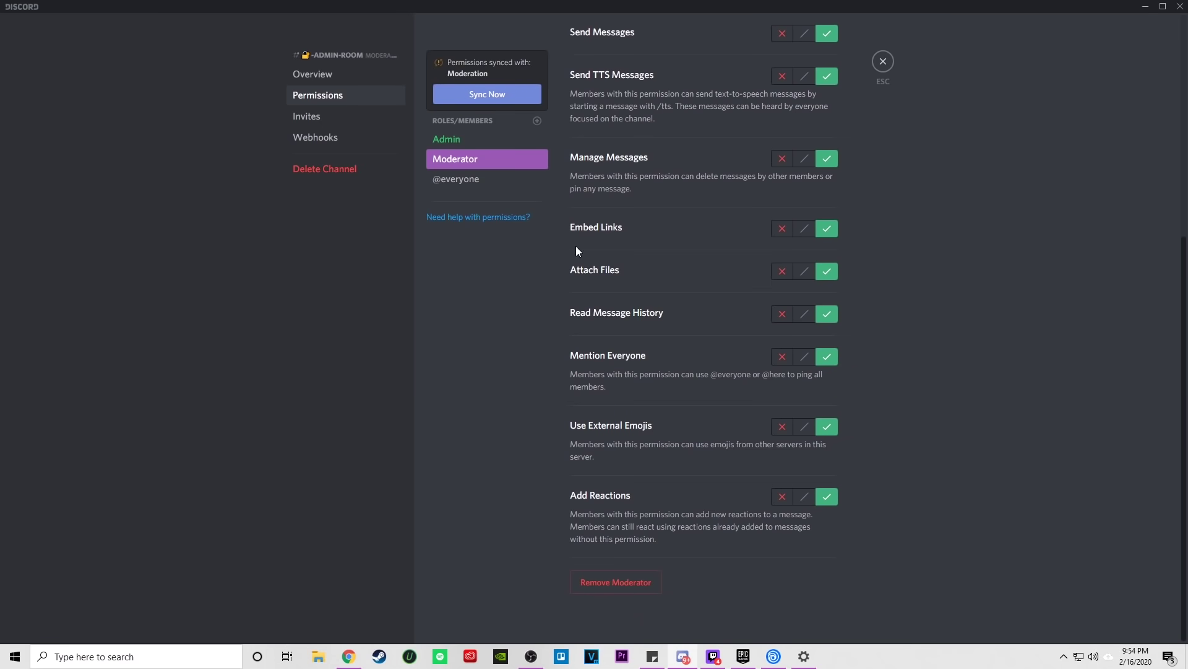
click(637, 585)
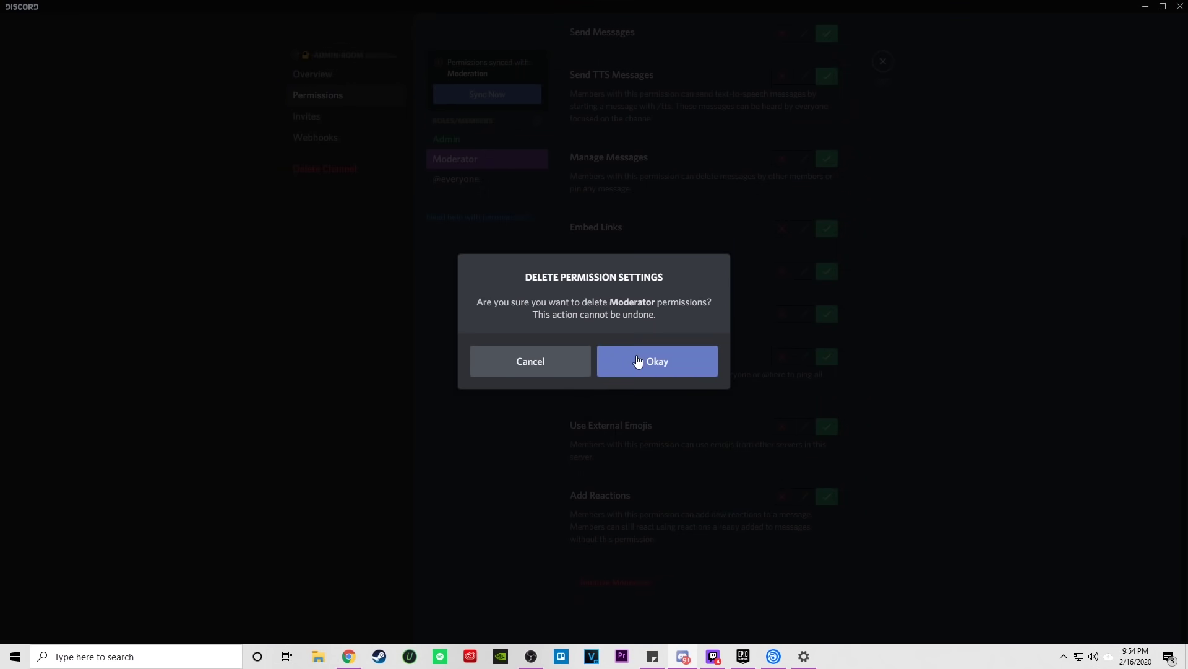
click(638, 360)
scroll(854, 118, up, 5)
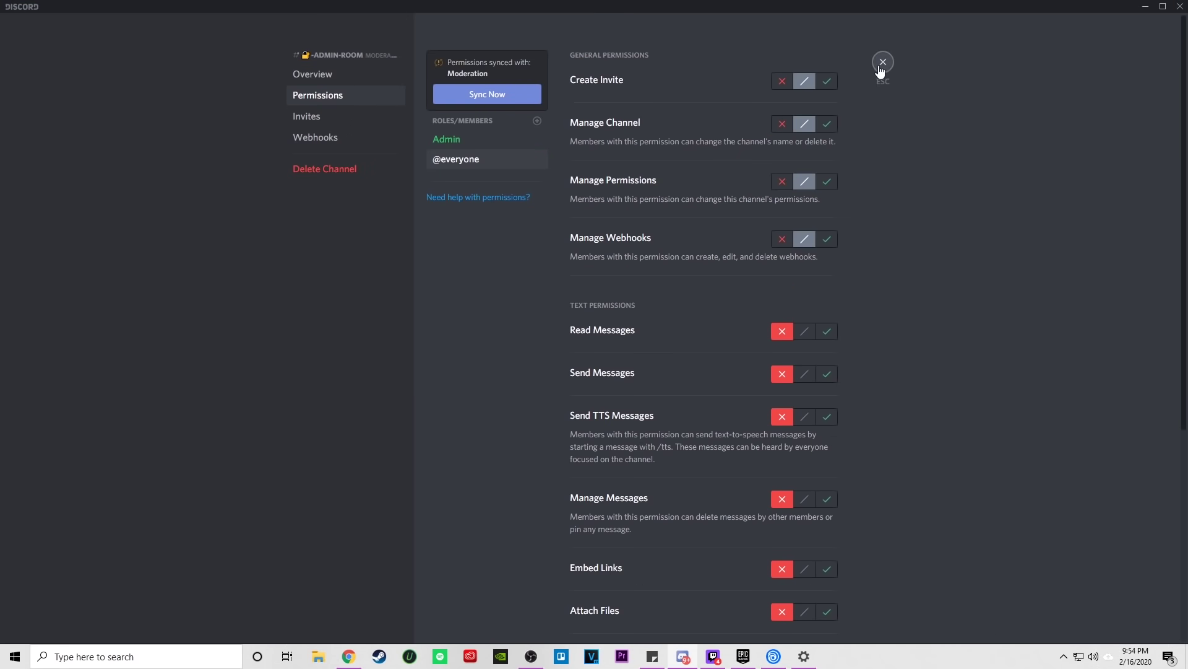
click(882, 65)
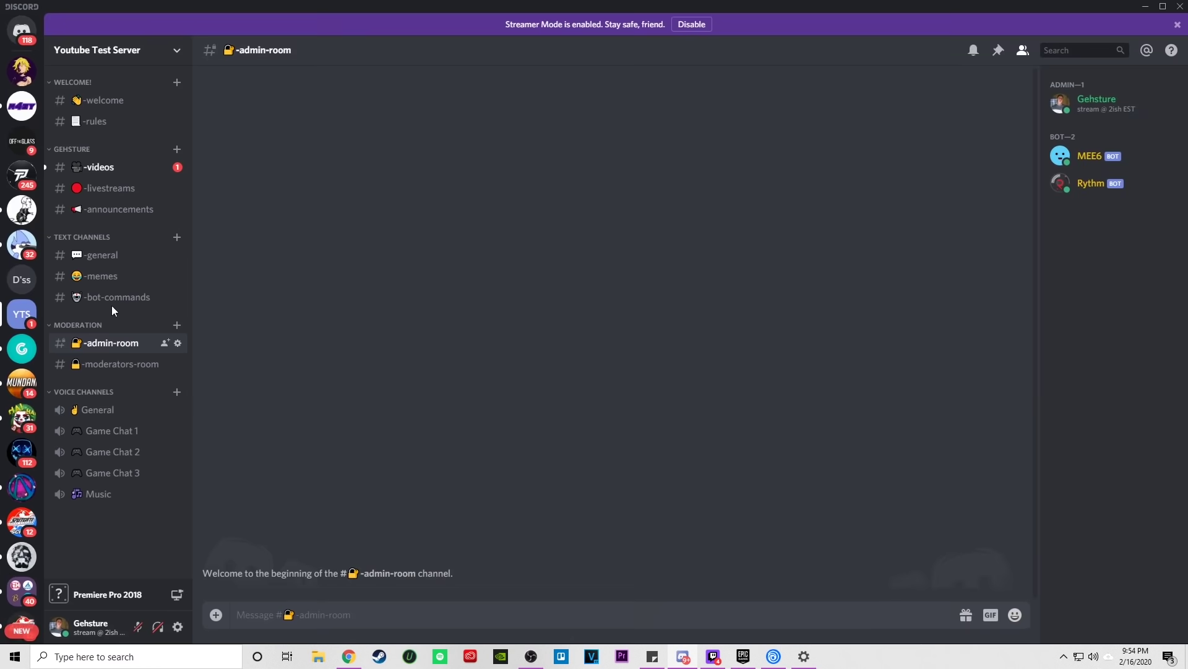
click(144, 371)
click(178, 364)
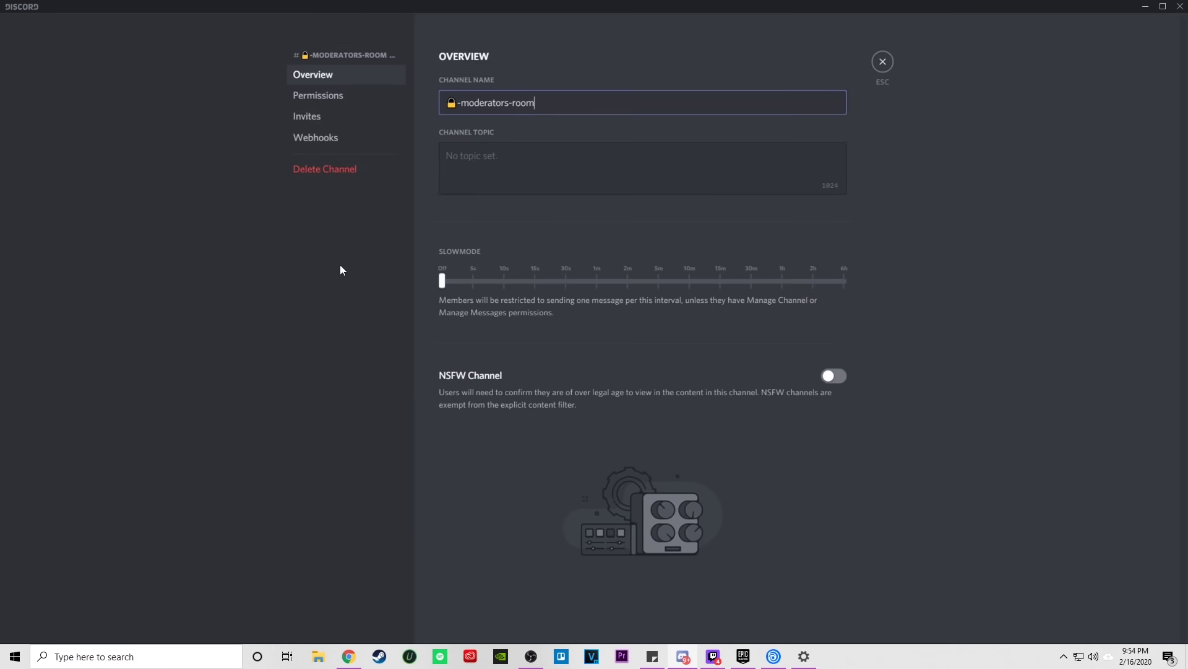
click(332, 98)
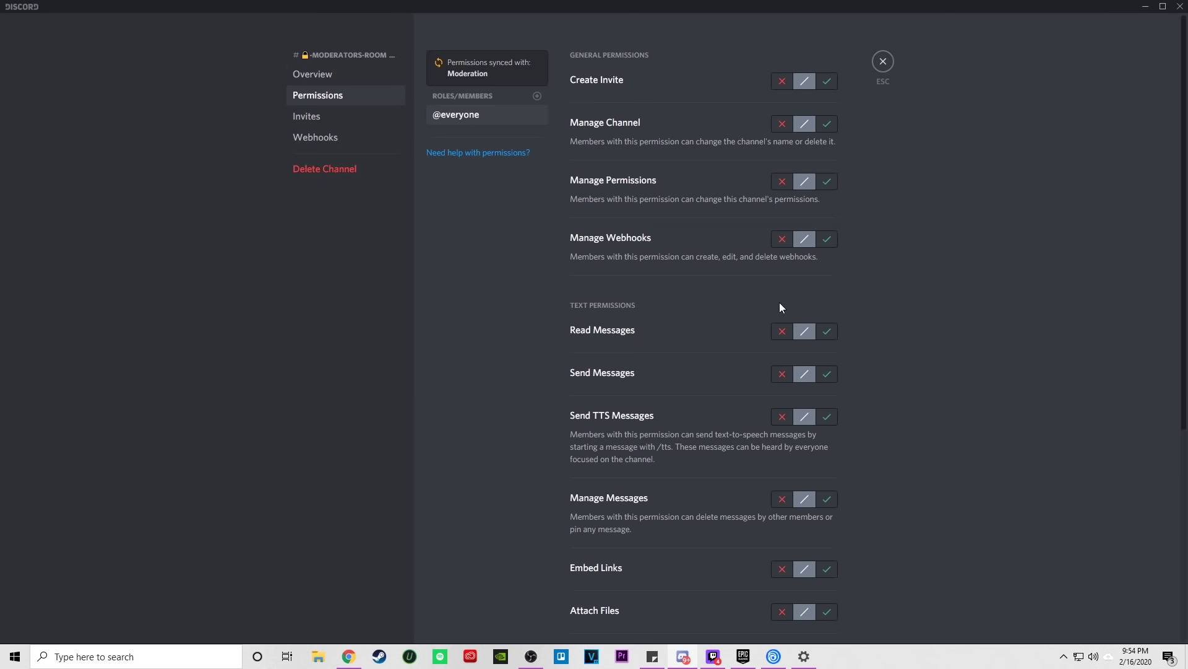
click(782, 331)
click(783, 374)
scroll(792, 403, down, 3)
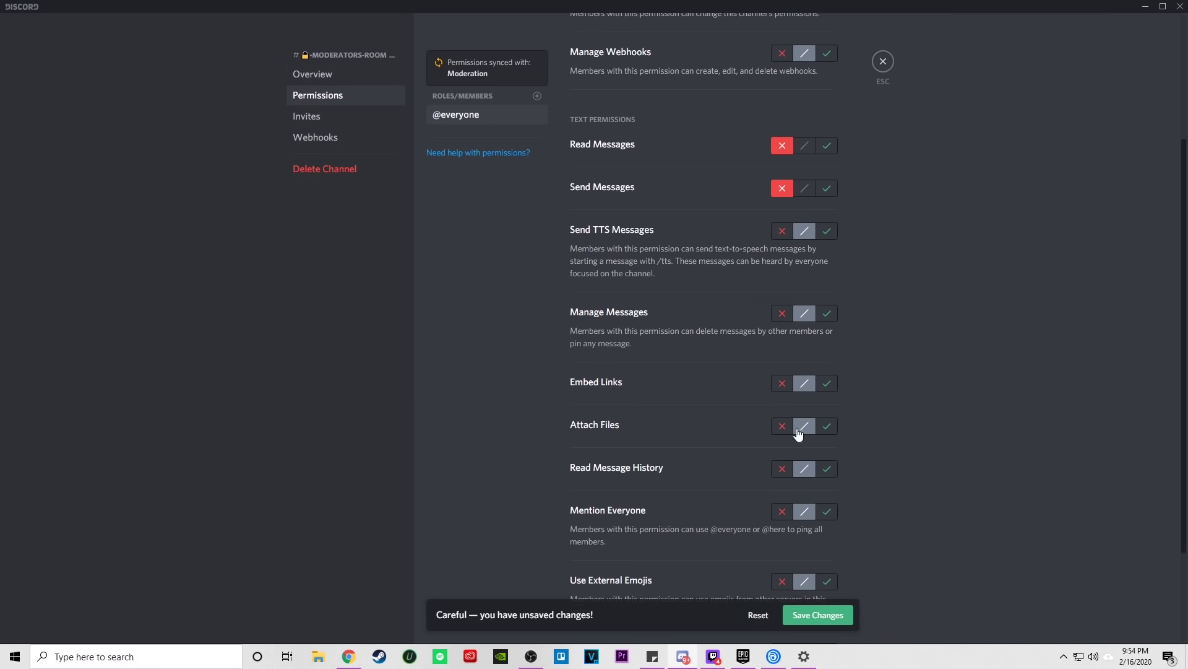
click(818, 618)
scroll(689, 281, up, 3)
- Add the Moderator and Admin roles to the moderators-room permissions and close the channel settings
click(536, 121)
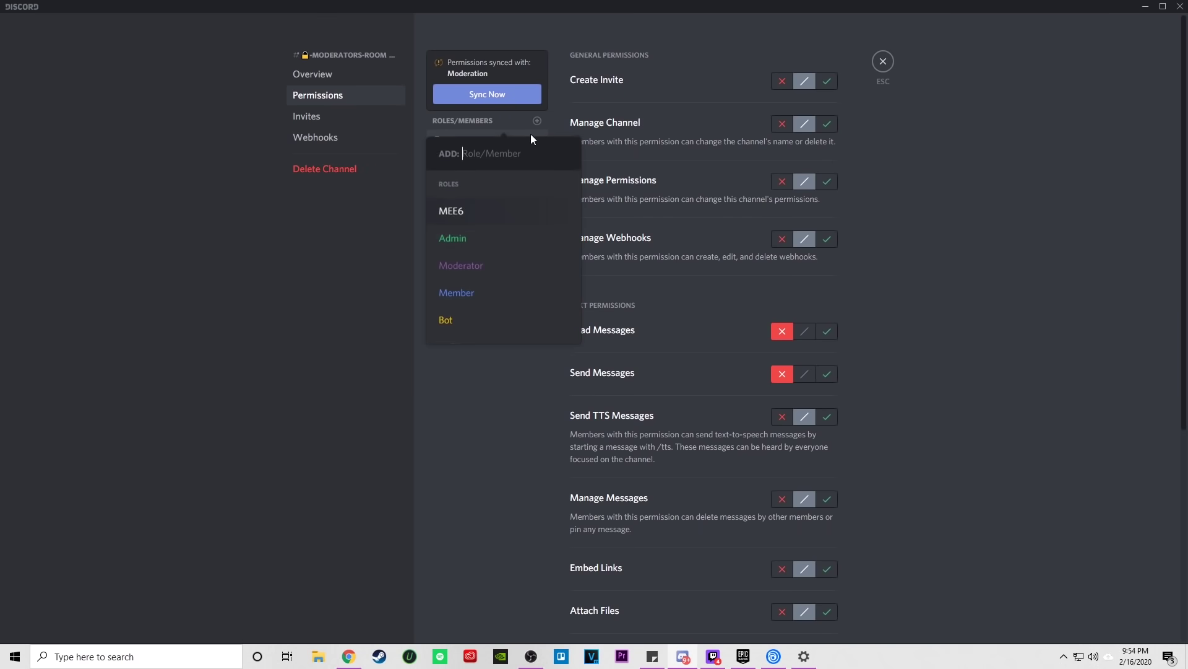
click(496, 264)
click(536, 121)
click(490, 237)
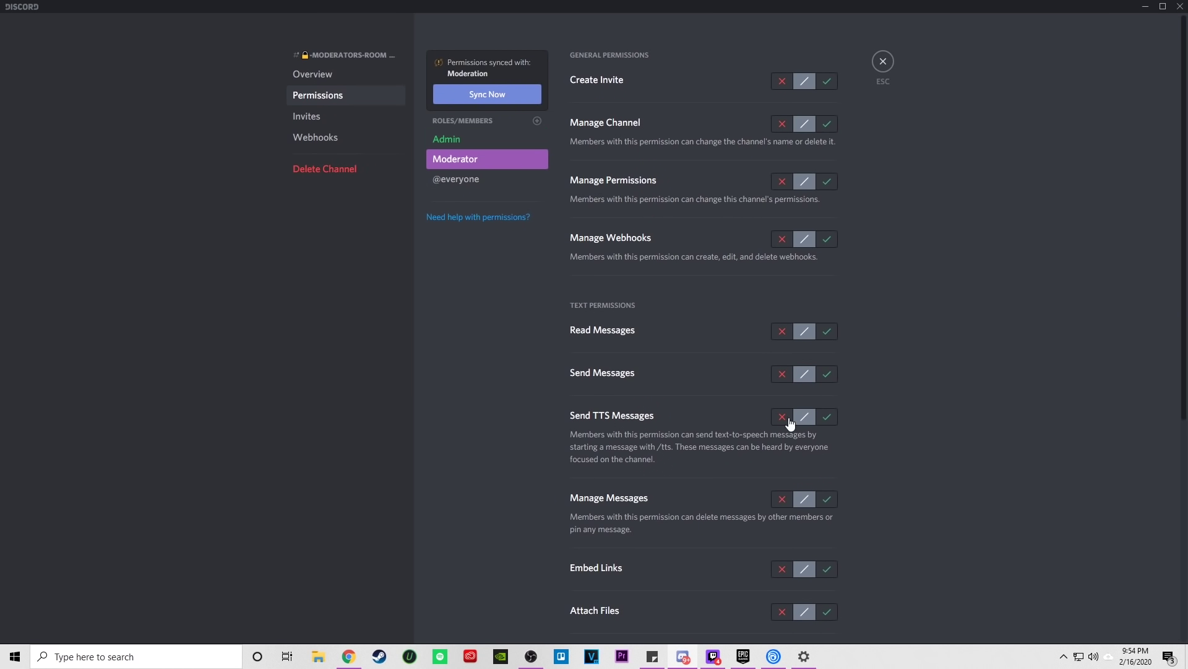
scroll(786, 387, down, 4)
scroll(777, 322, up, 1)
click(884, 61)
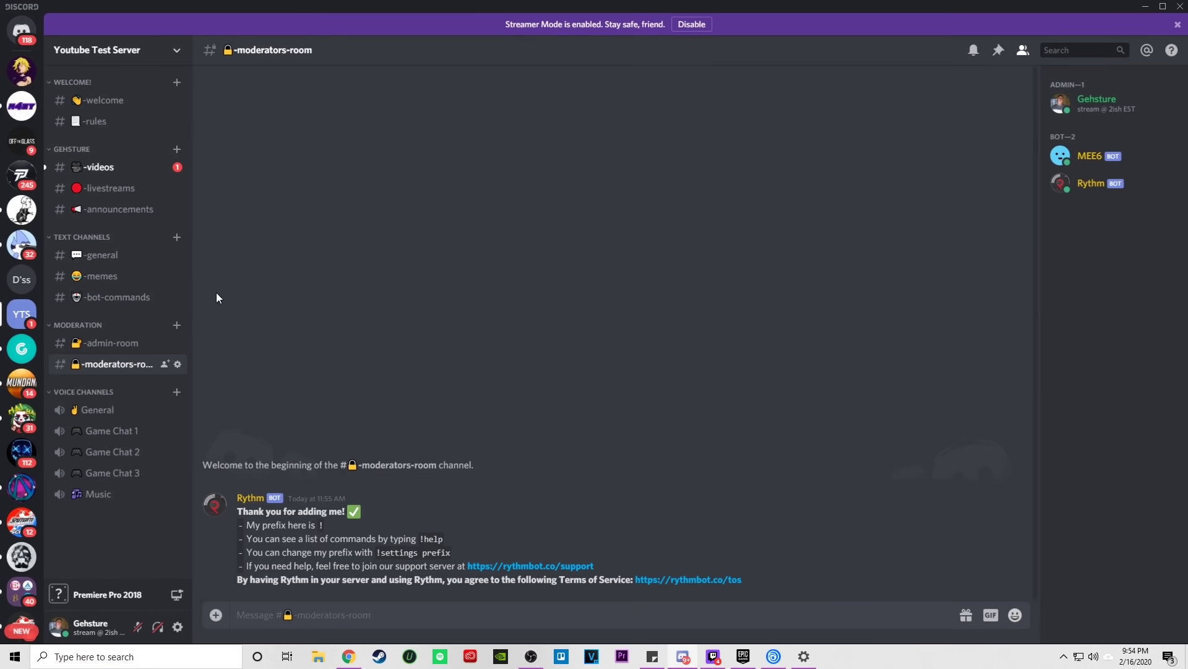
click(70, 344)
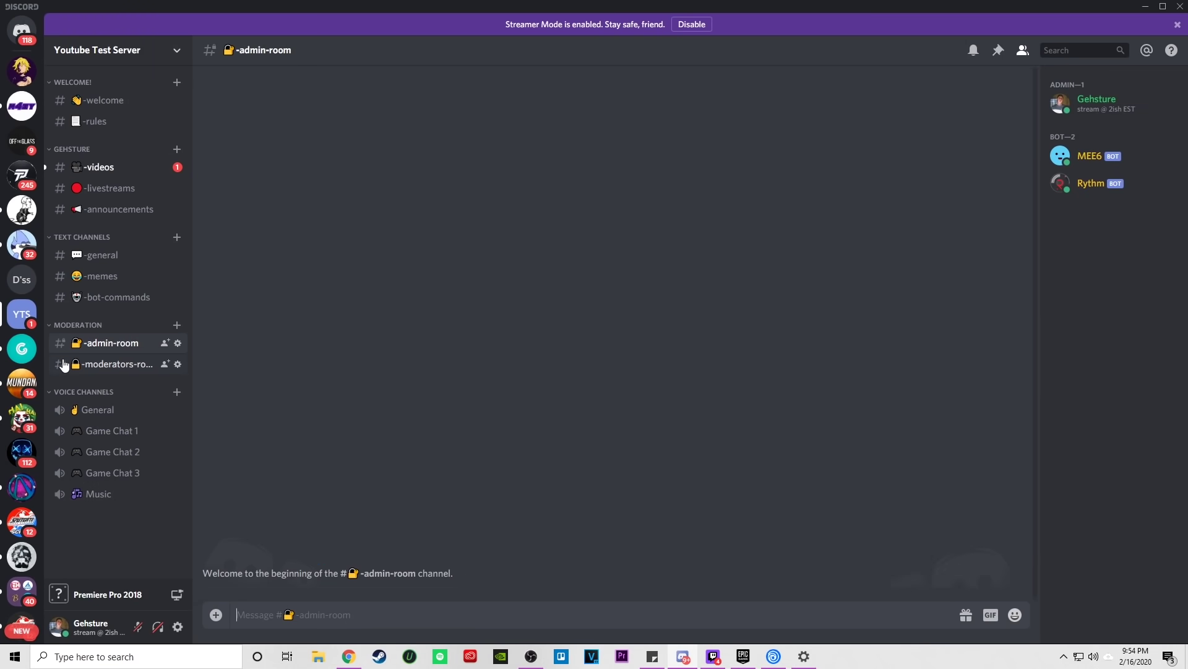
click(67, 364)
click(67, 350)
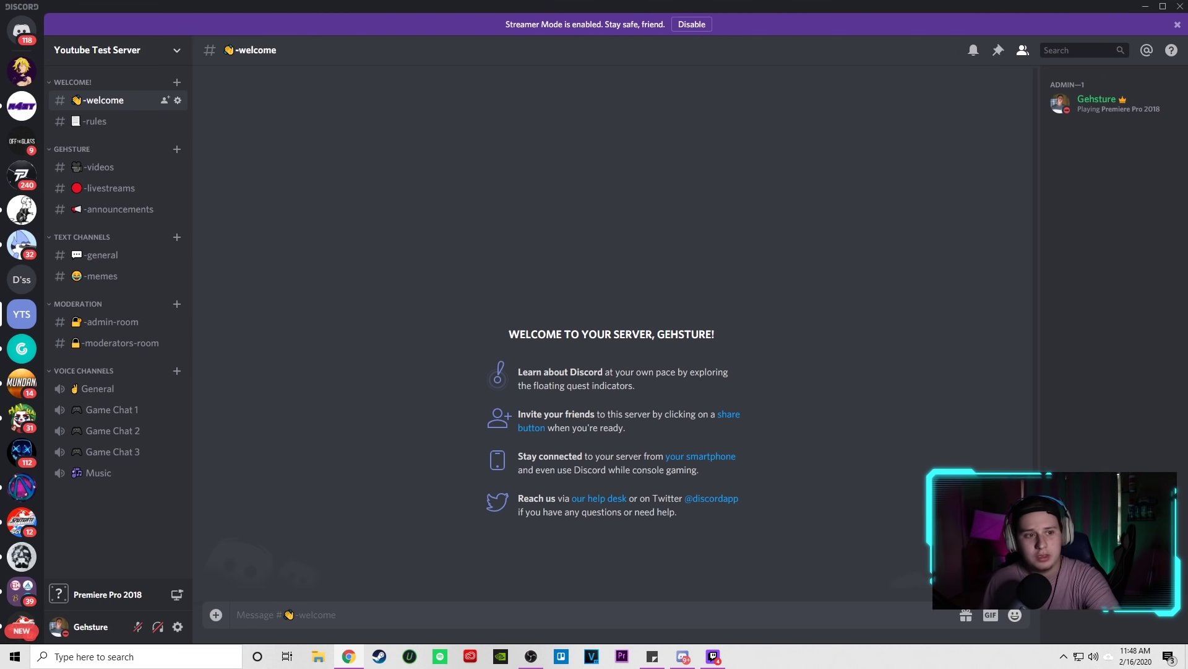
- Switch to Chrome and open the MEE6 bot website, mee6.xyz
drag(0, 49, 313, 0)
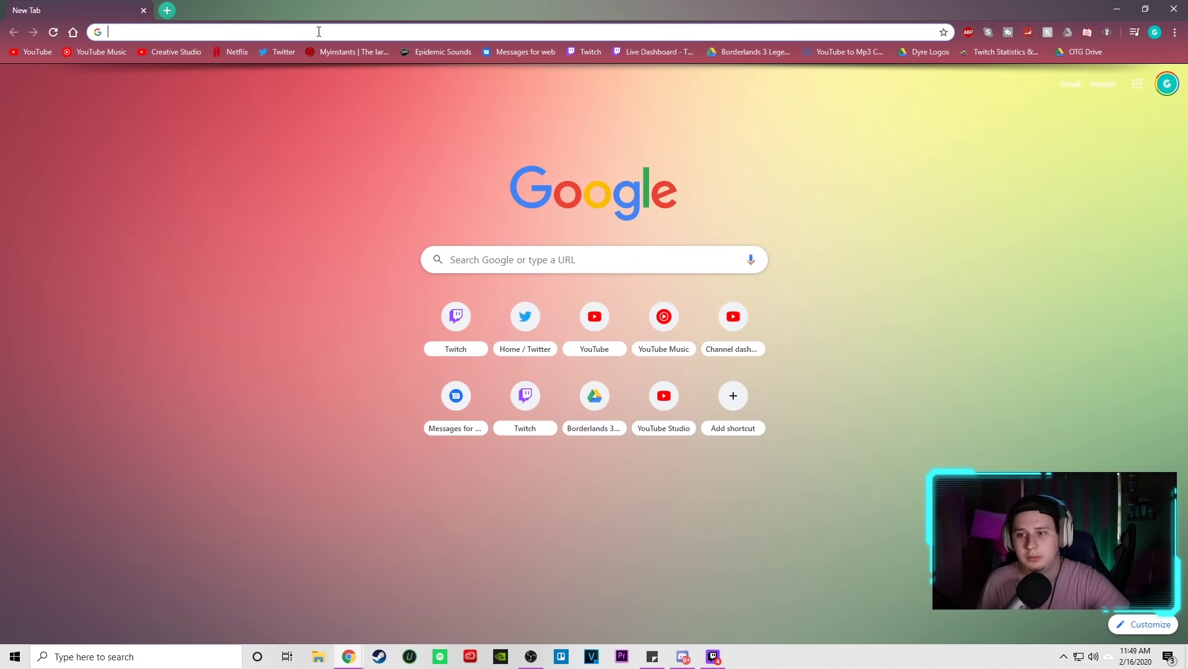
text(mm6)
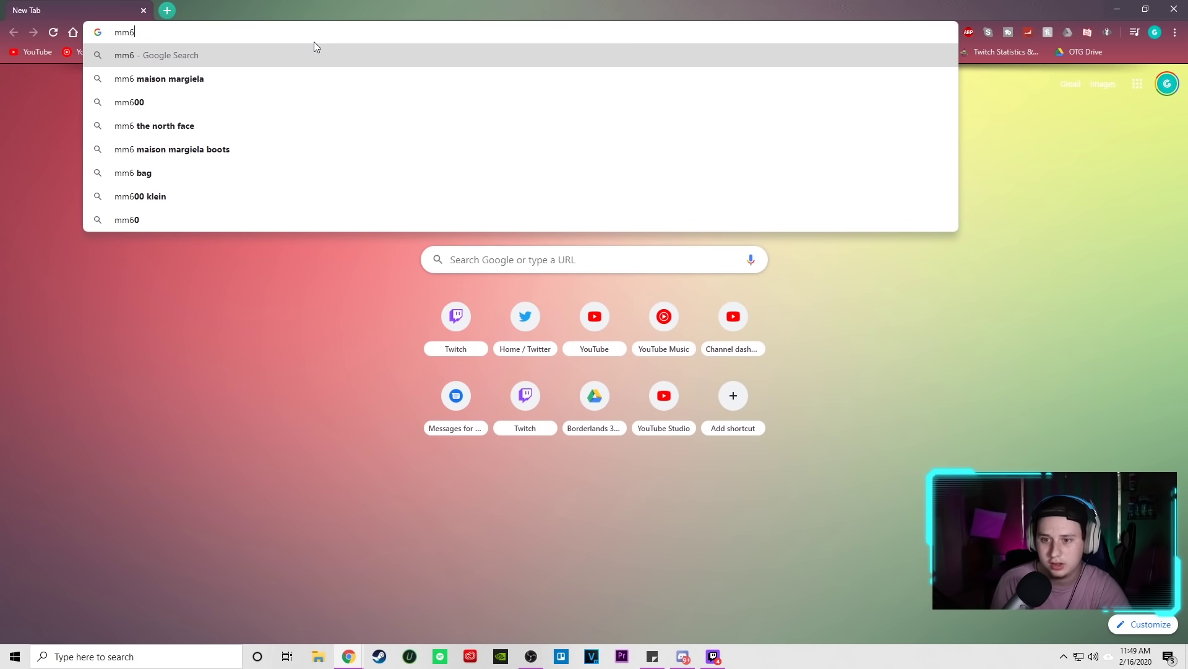
key(BackSpace)
text(333)
key(BackSpace)
key(BackSpace)
key(BackSpace)
text(ee6)
key(Return)
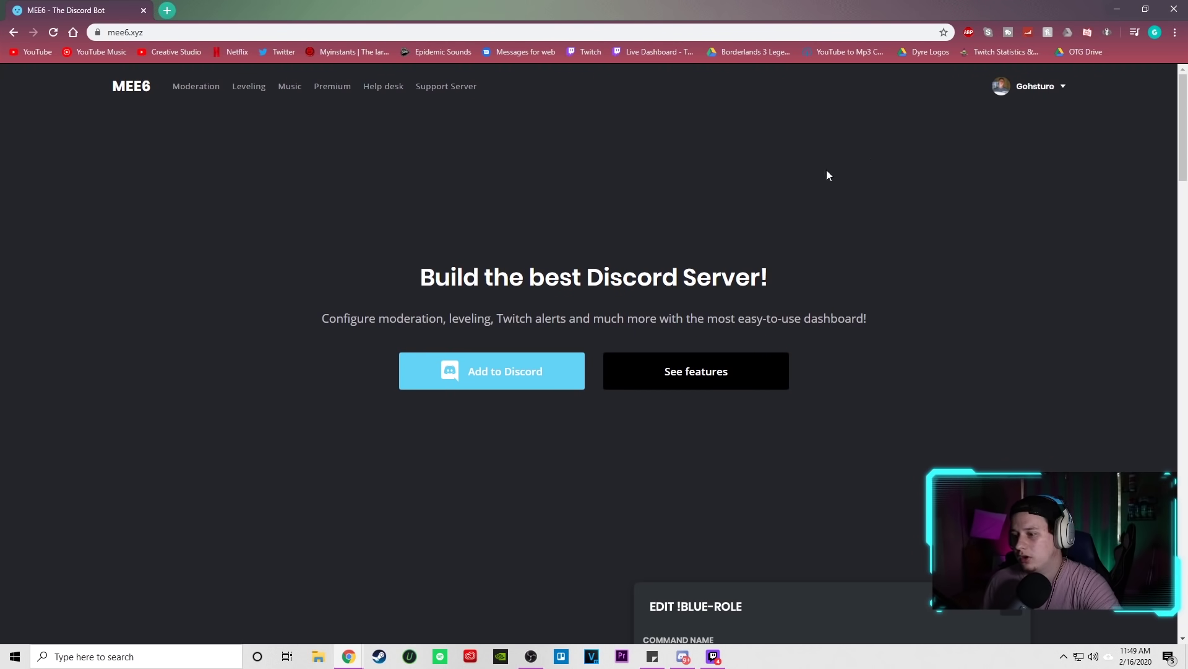
- Start adding MEE6 to Discord and choose to set it up for Youtube Test Server
click(521, 370)
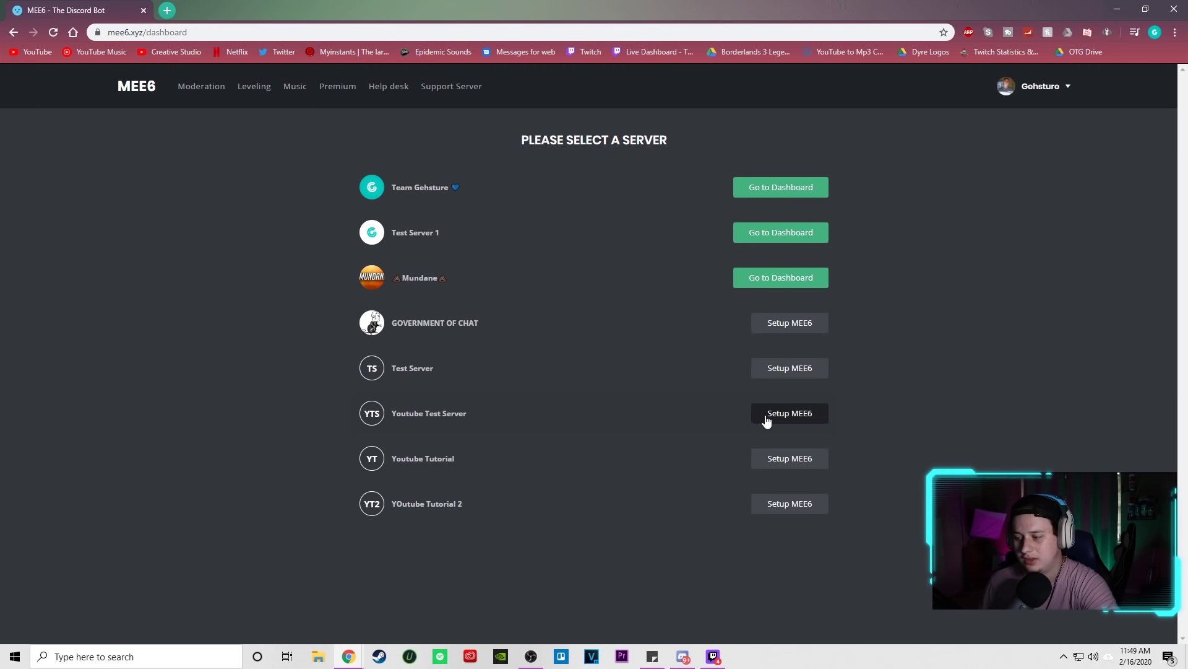
click(803, 415)
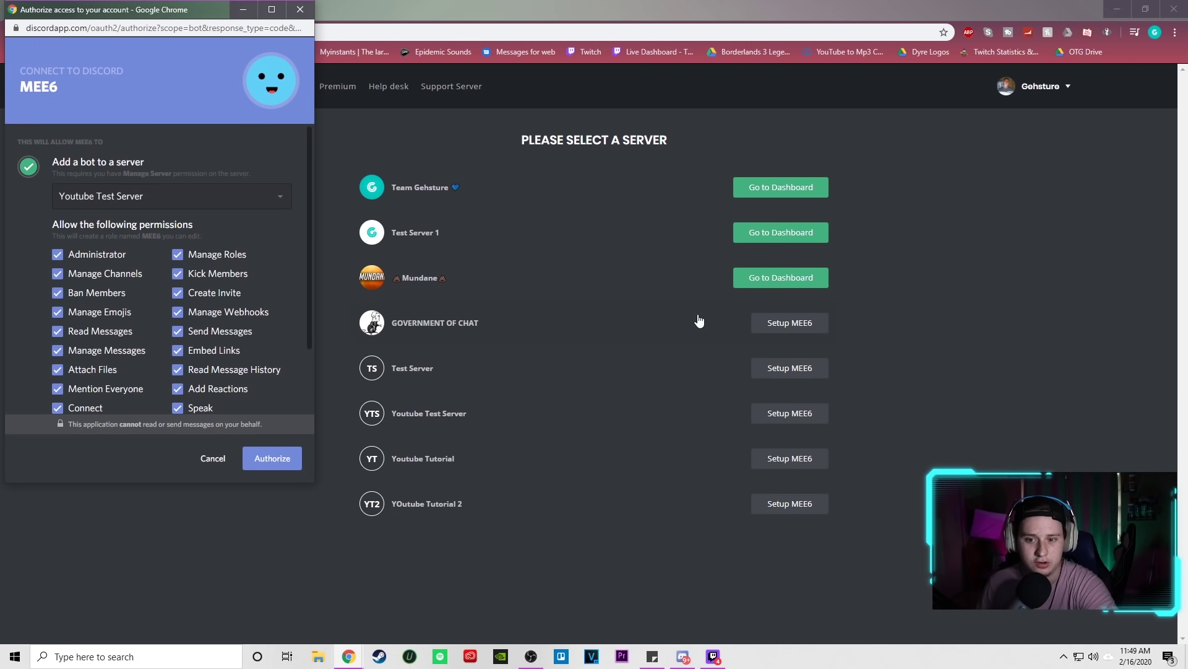
drag(181, 17, 435, 39)
- Review the requested MEE6 permissions, keep them all allowed, select Youtube Test Server as the target and authorize the bot
scroll(379, 223, down, 1)
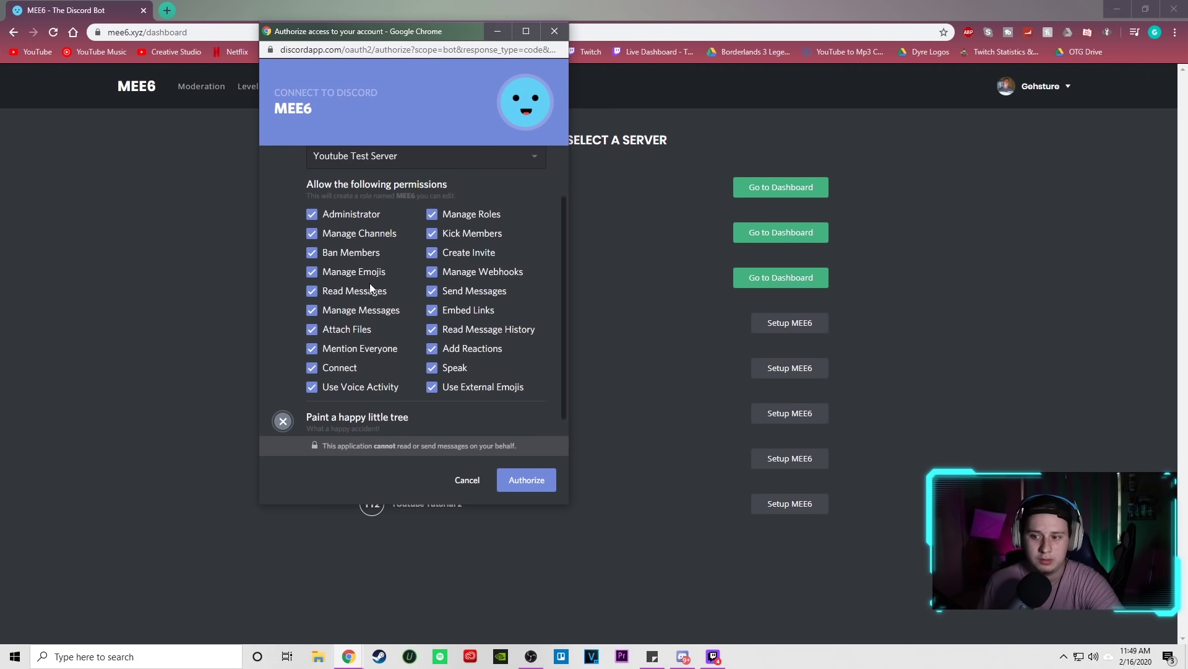
scroll(372, 284, down, 1)
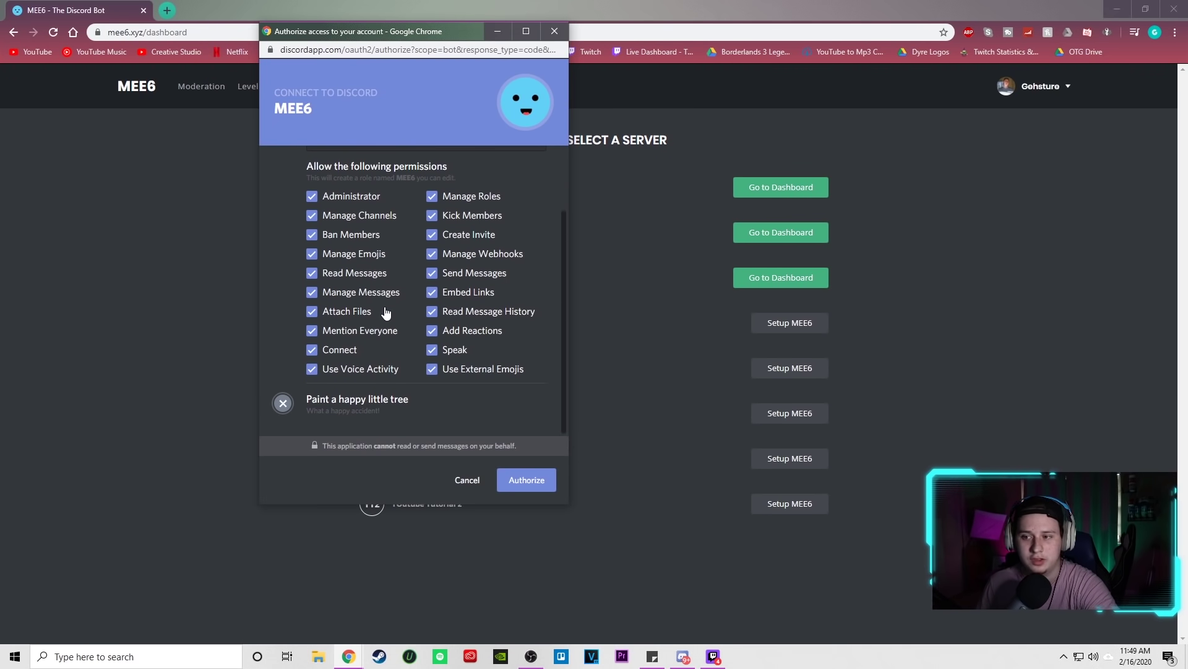
scroll(385, 308, up, 2)
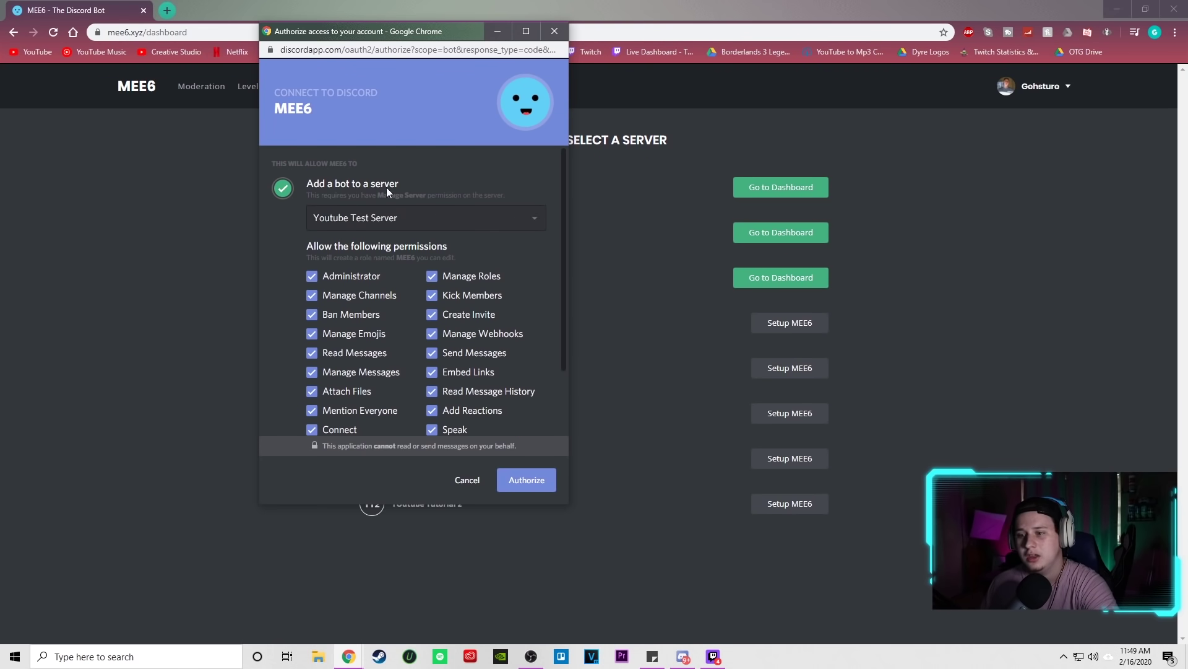
click(351, 223)
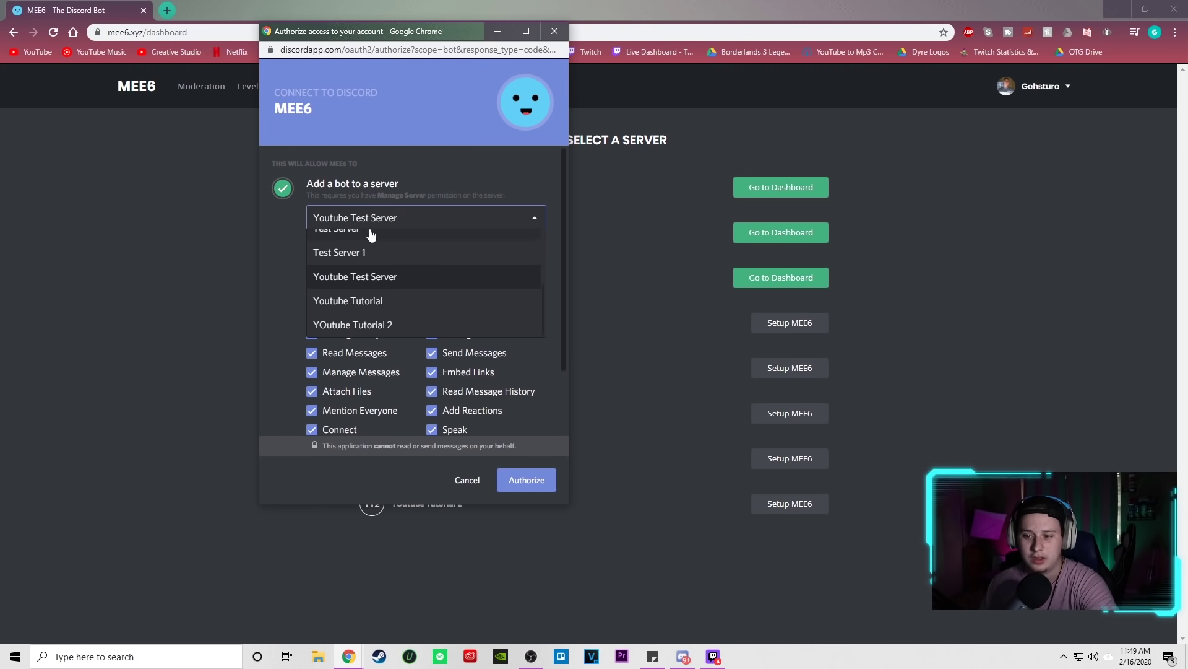
click(355, 279)
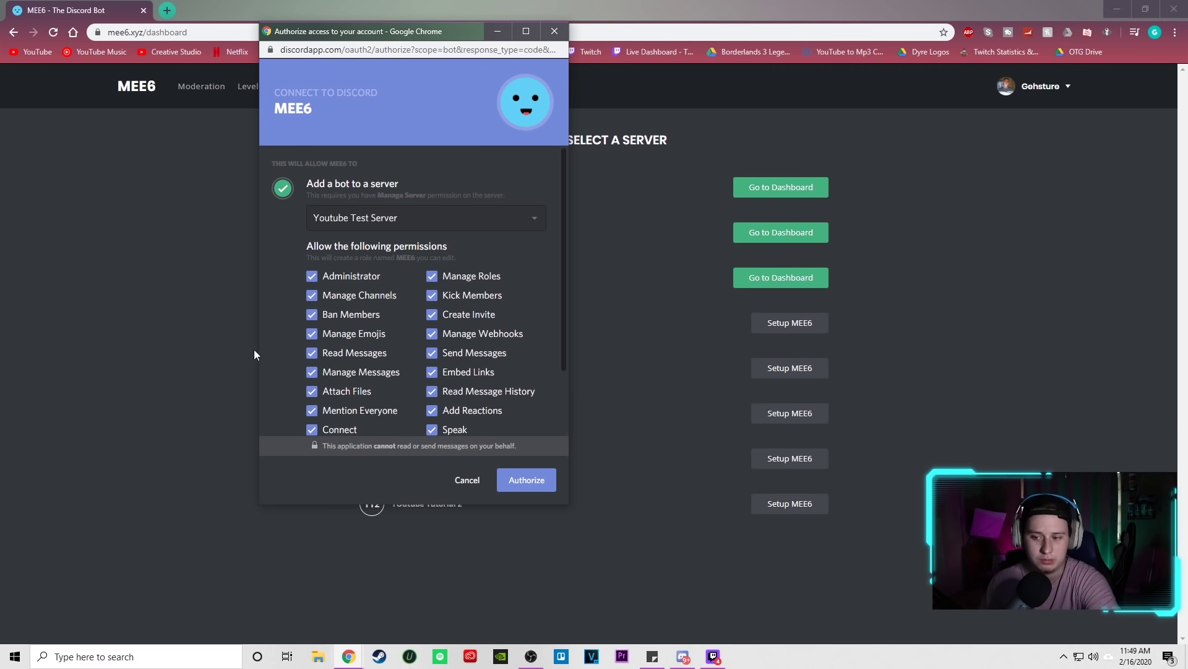
click(525, 481)
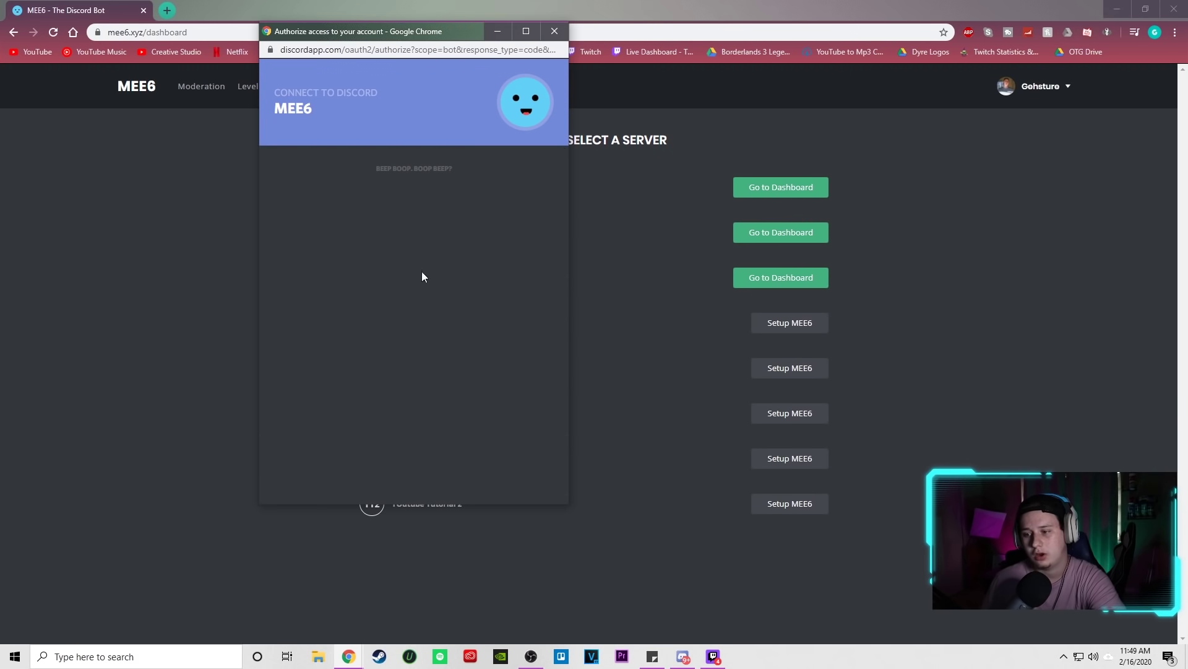
click(384, 205)
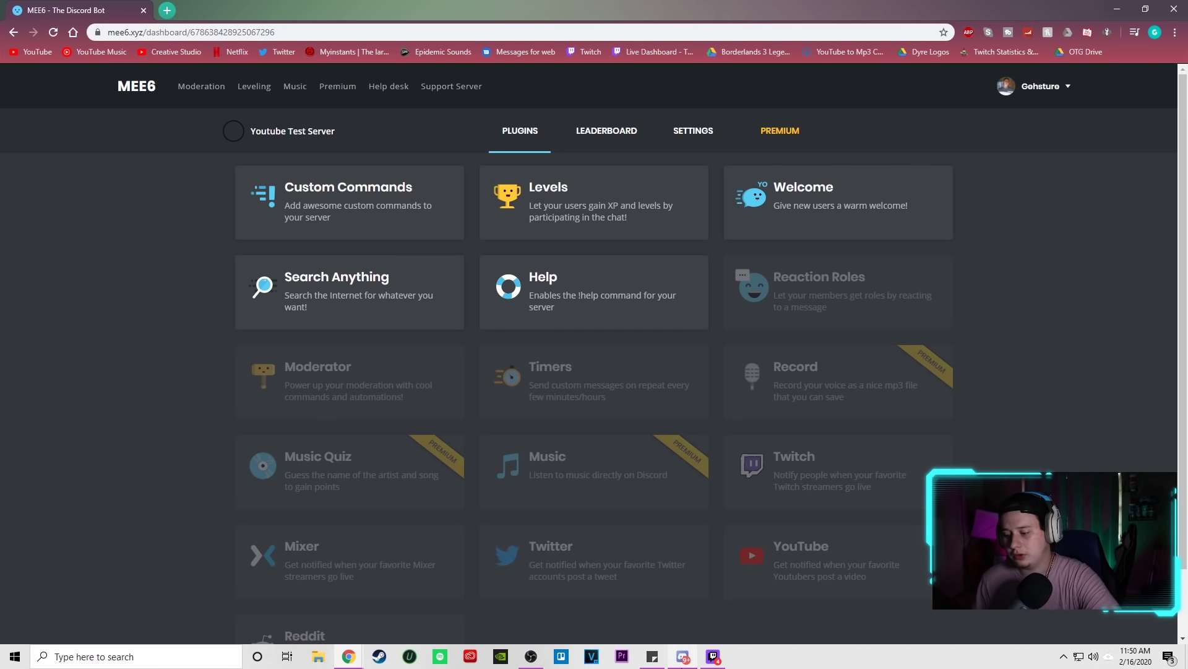
- Switch to Discord, open the general channel, and set the server's system messages channel to welcome, saving the changes
click(677, 591)
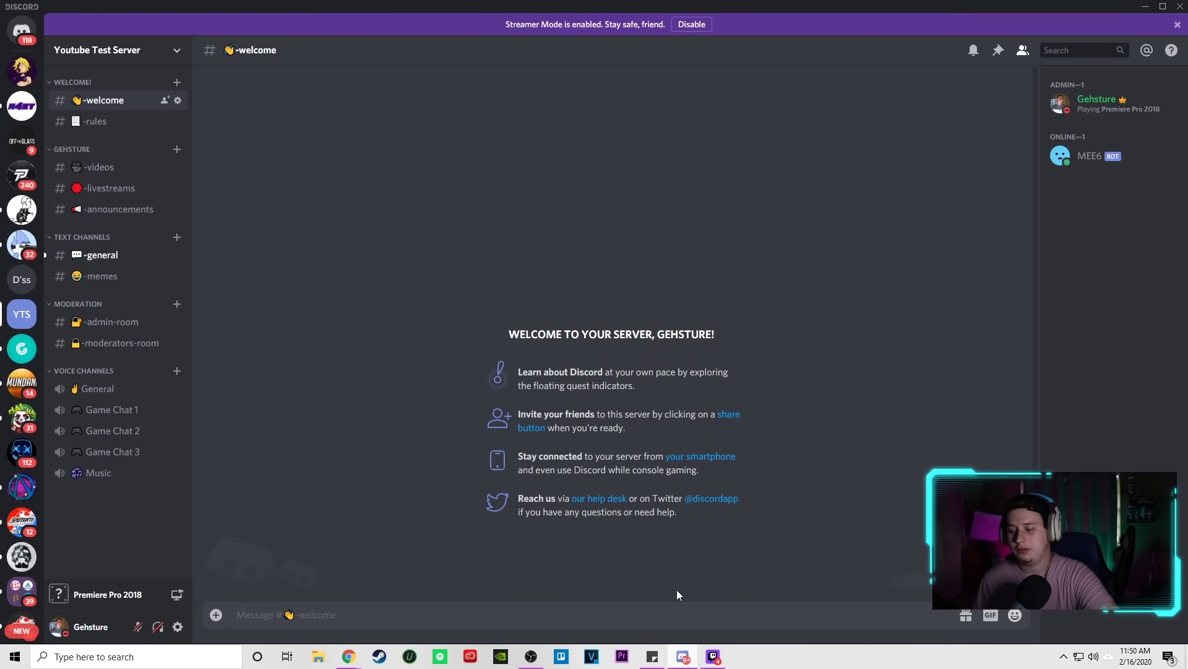
click(95, 257)
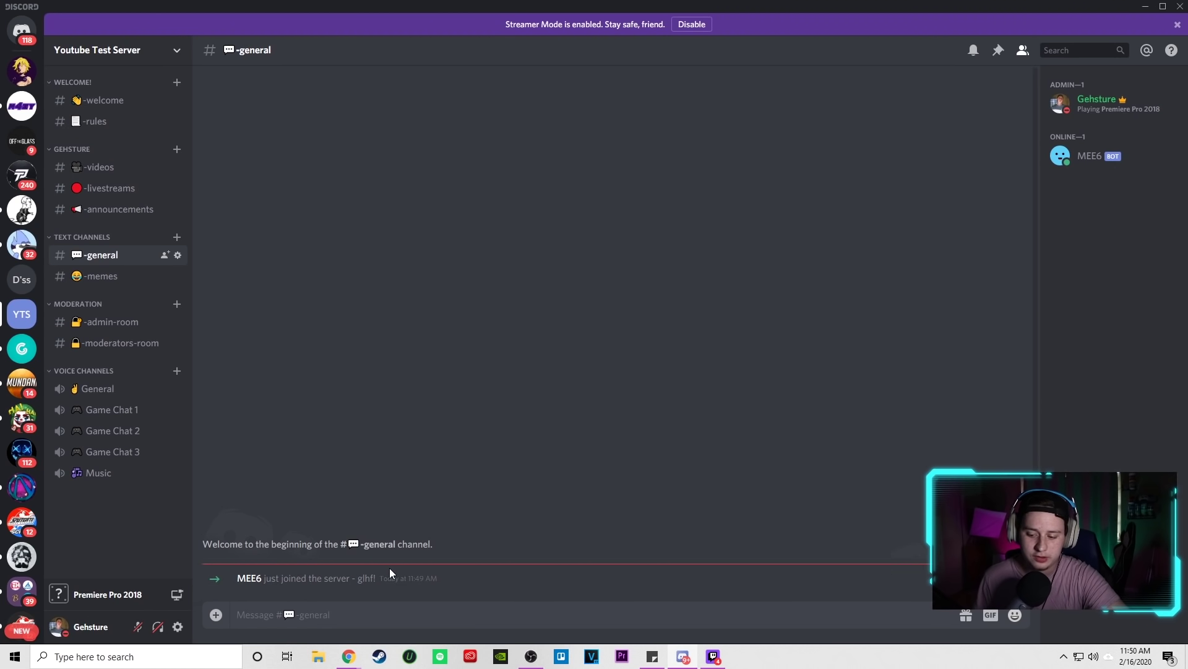
click(177, 54)
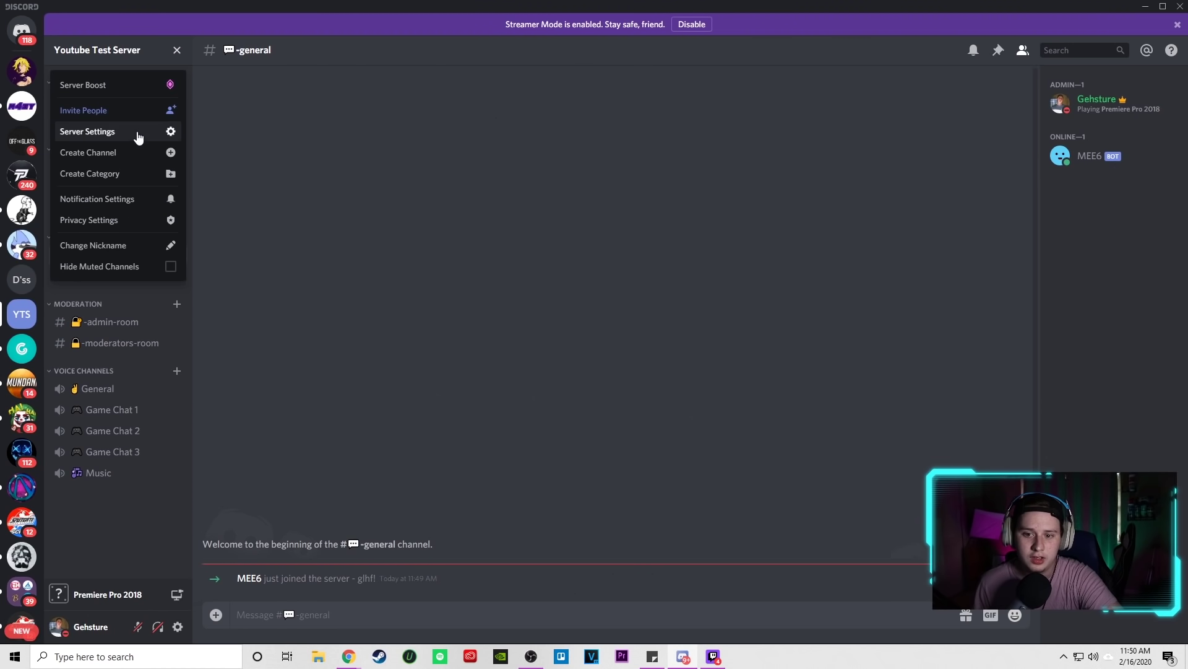
click(139, 130)
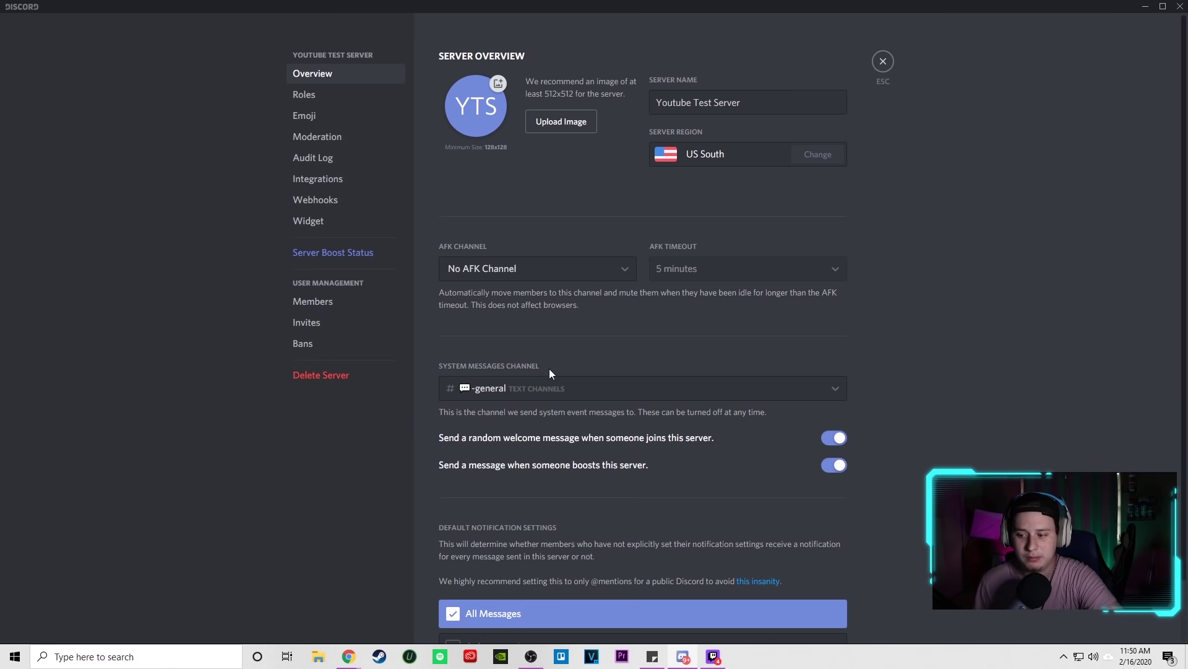
click(537, 387)
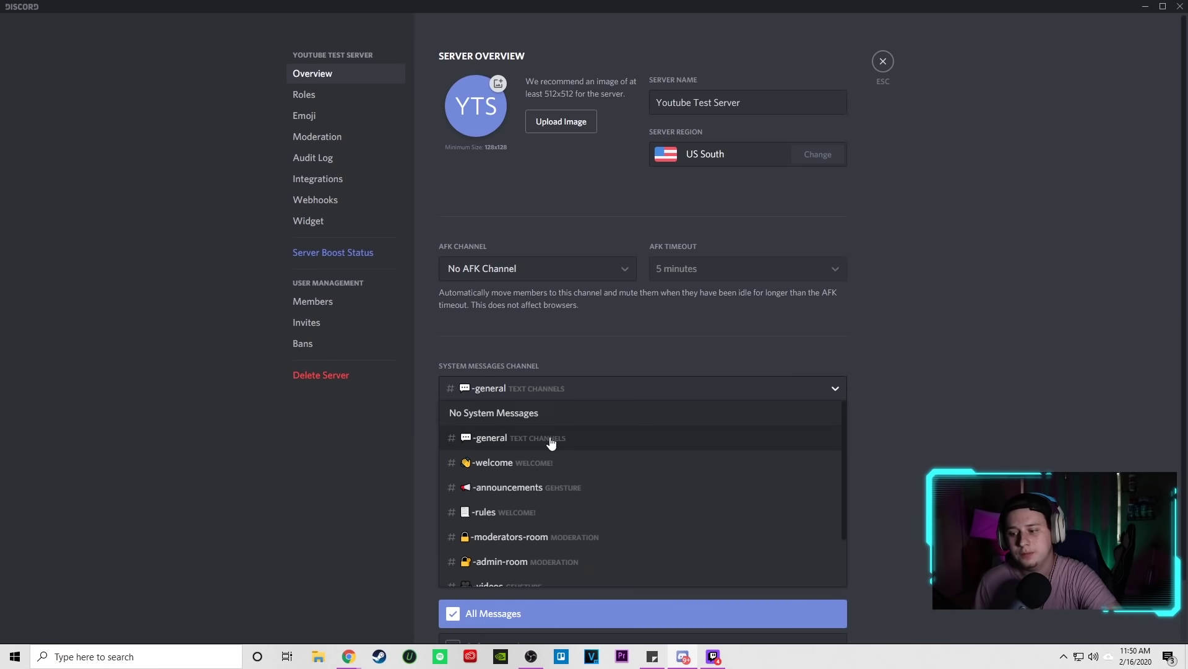
click(495, 462)
scroll(910, 359, down, 1)
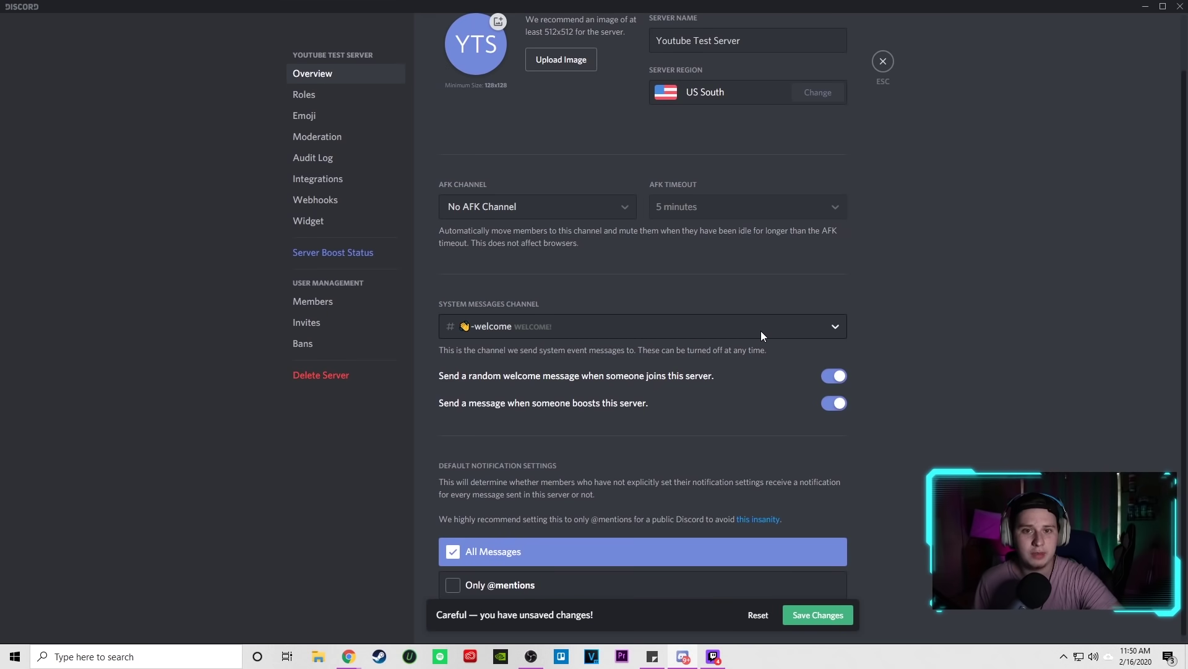
click(818, 614)
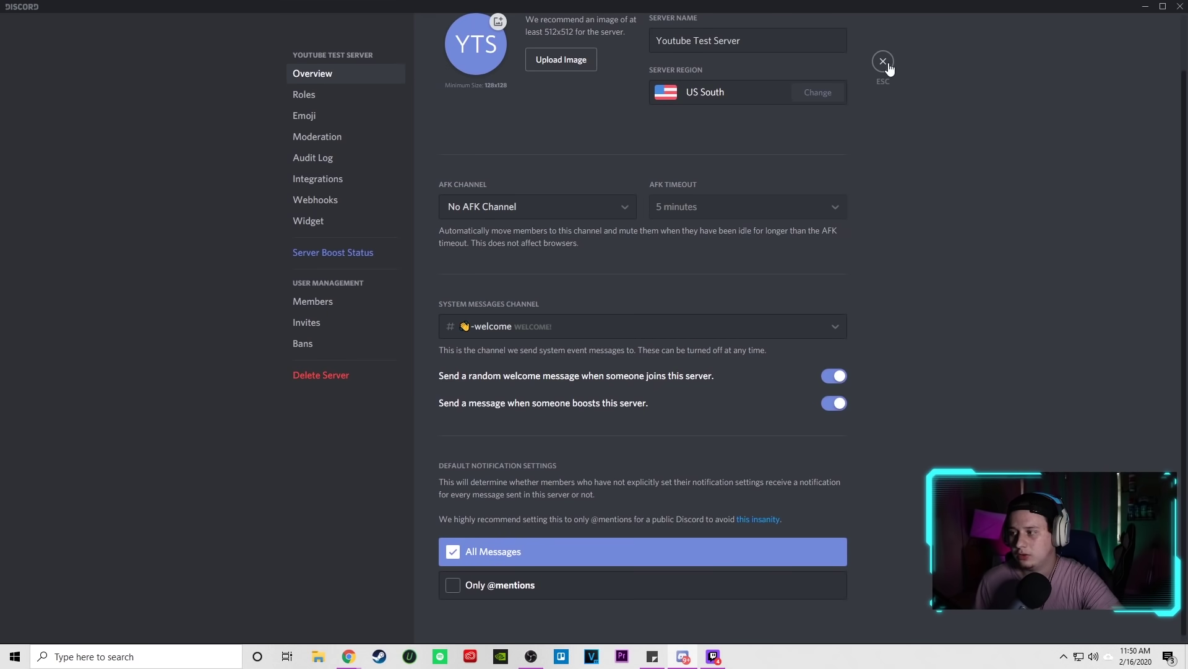
click(883, 61)
mouse_move(302, 579)
mouse_down()
mouse_move(376, 579)
mouse_move(317, 577)
mouse_up()
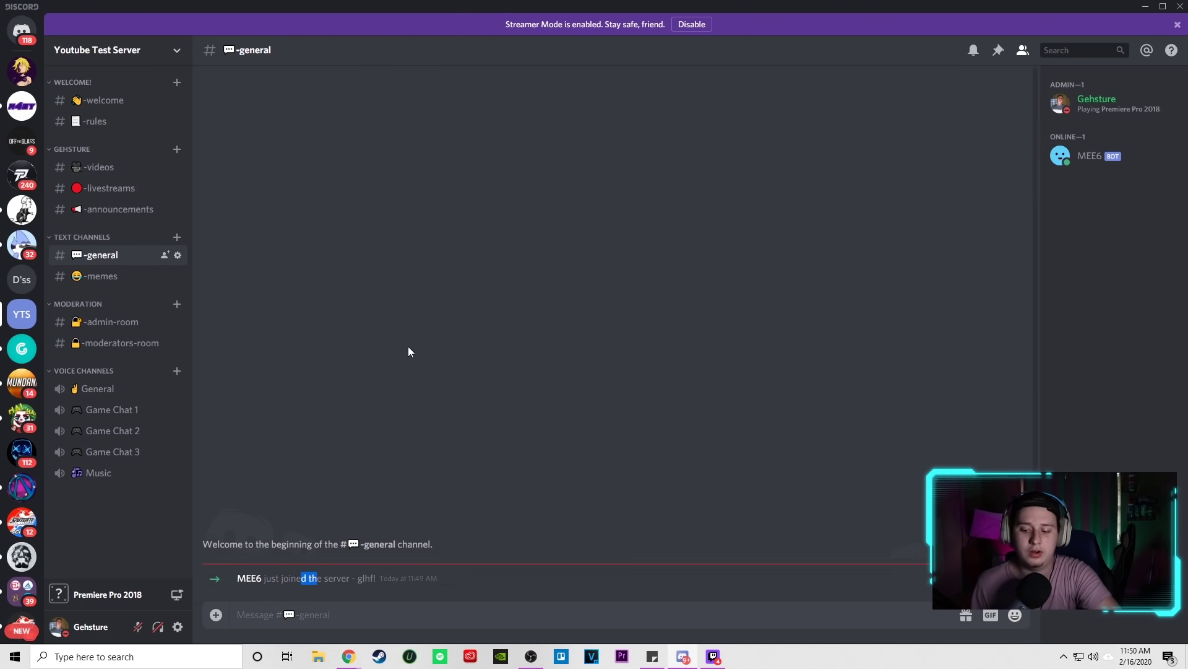
- Assign the Bot role to MEE6 in the server's member list
click(438, 562)
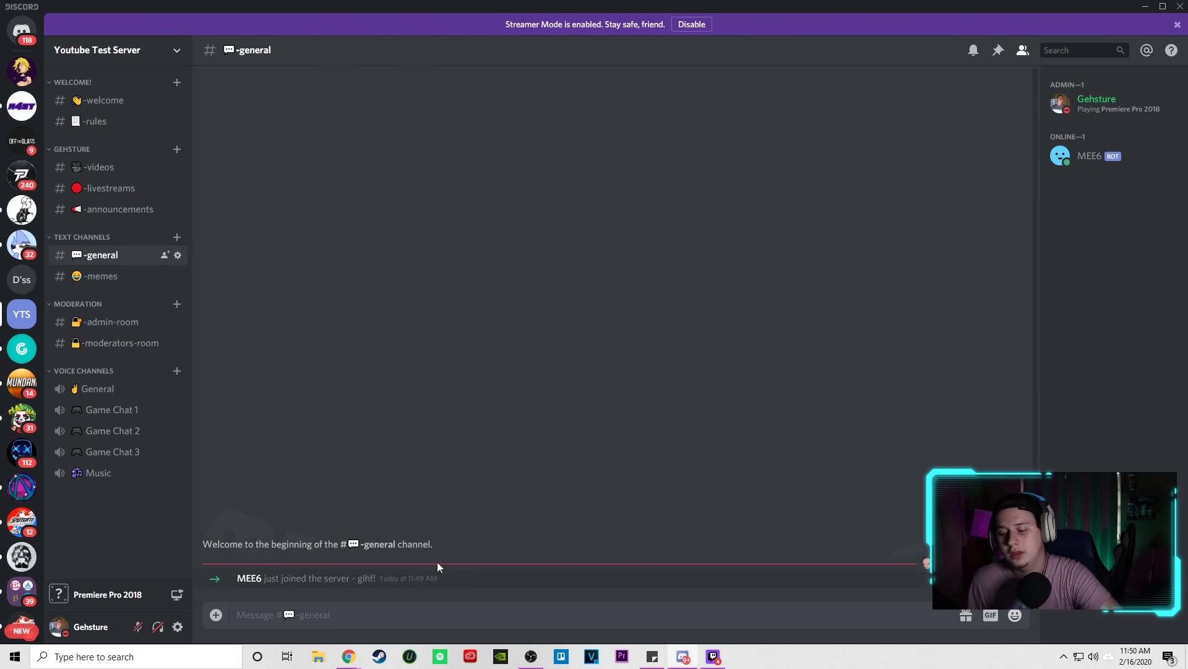
right_click(1093, 168)
mouse_move(1021, 402)
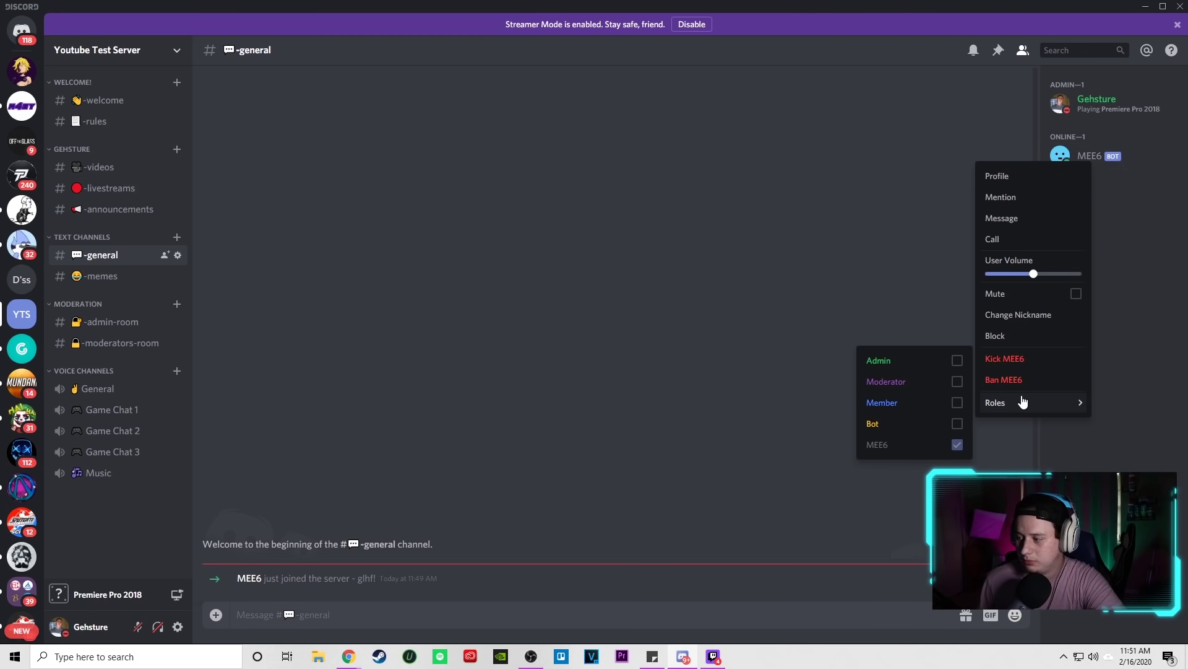
click(957, 425)
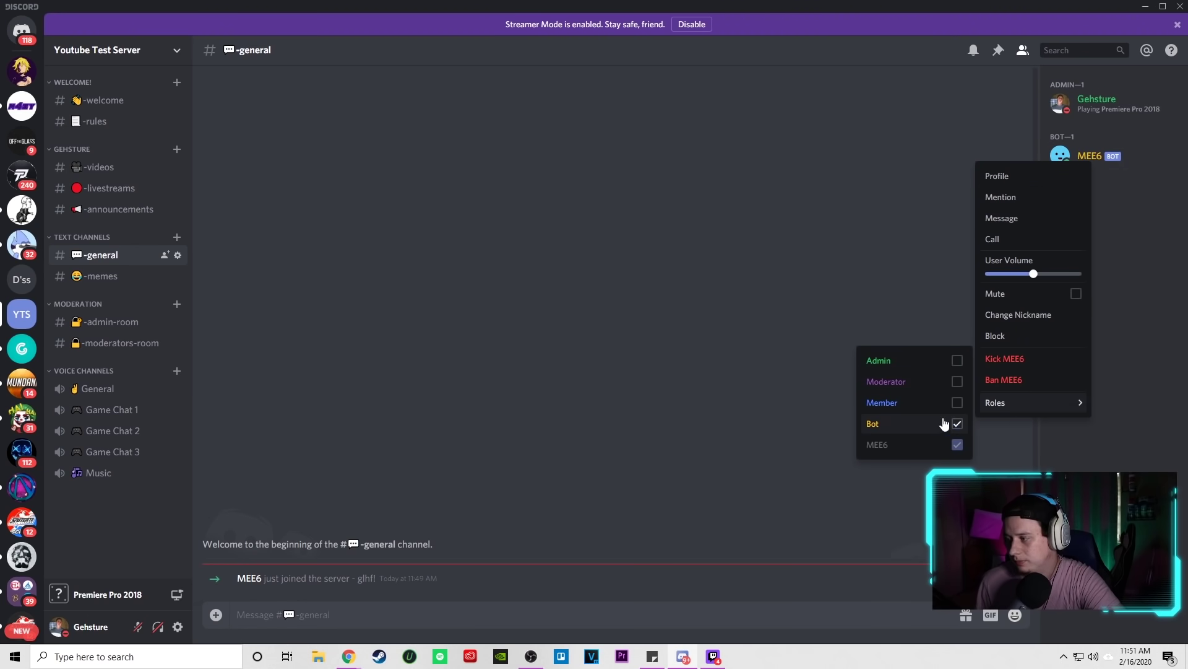
click(726, 296)
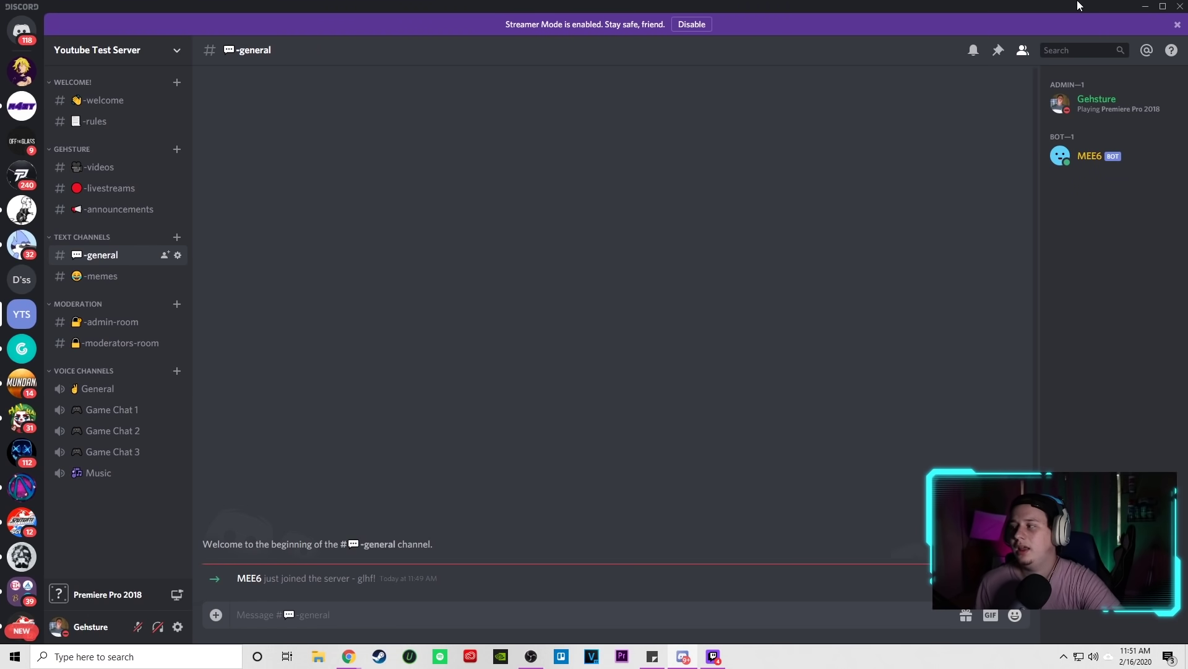
- Switch to Chrome, open MEE6's Welcome plugin and enable the message for joining users, posted in the welcome channel
click(1145, 6)
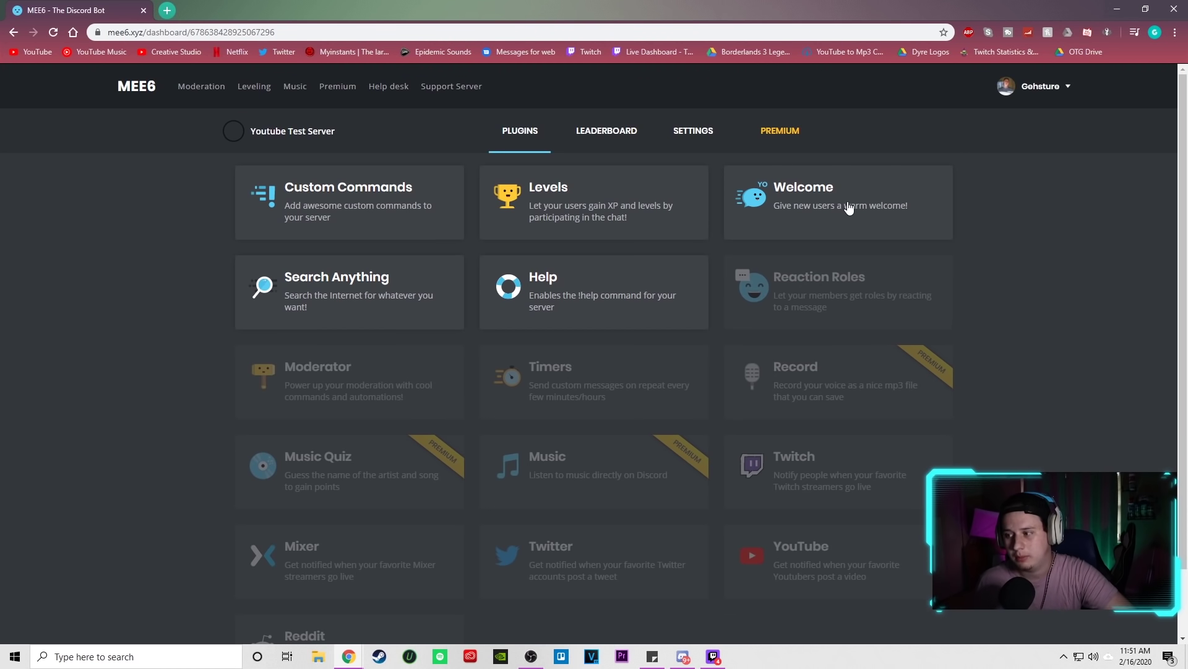
click(824, 225)
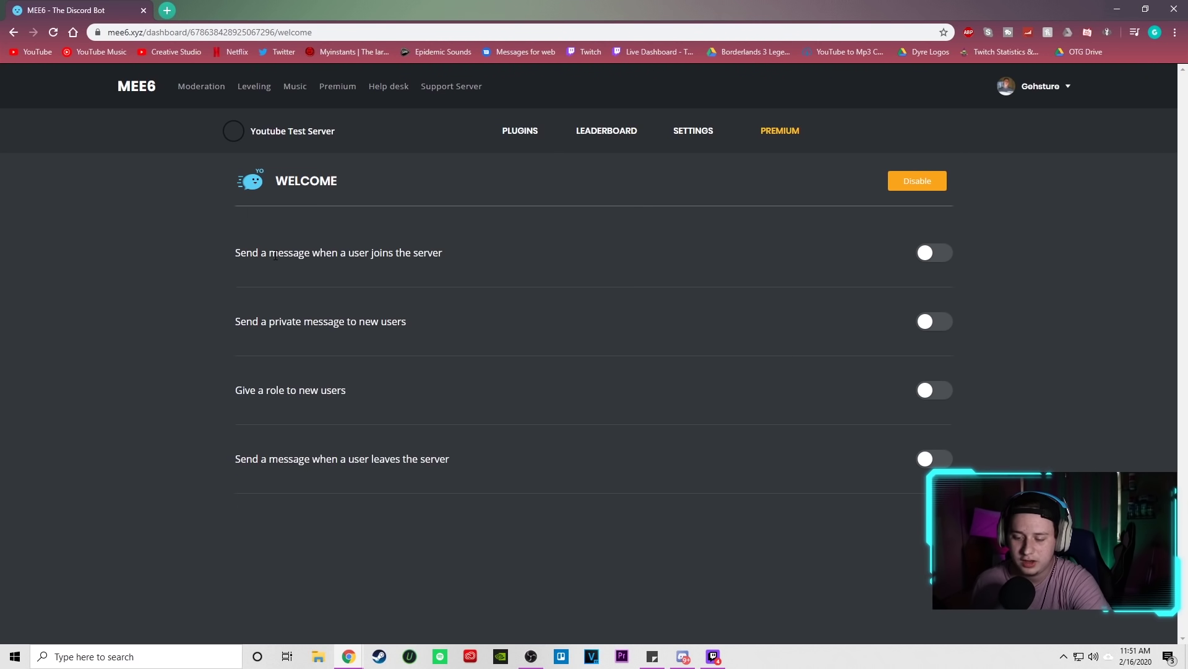
click(938, 253)
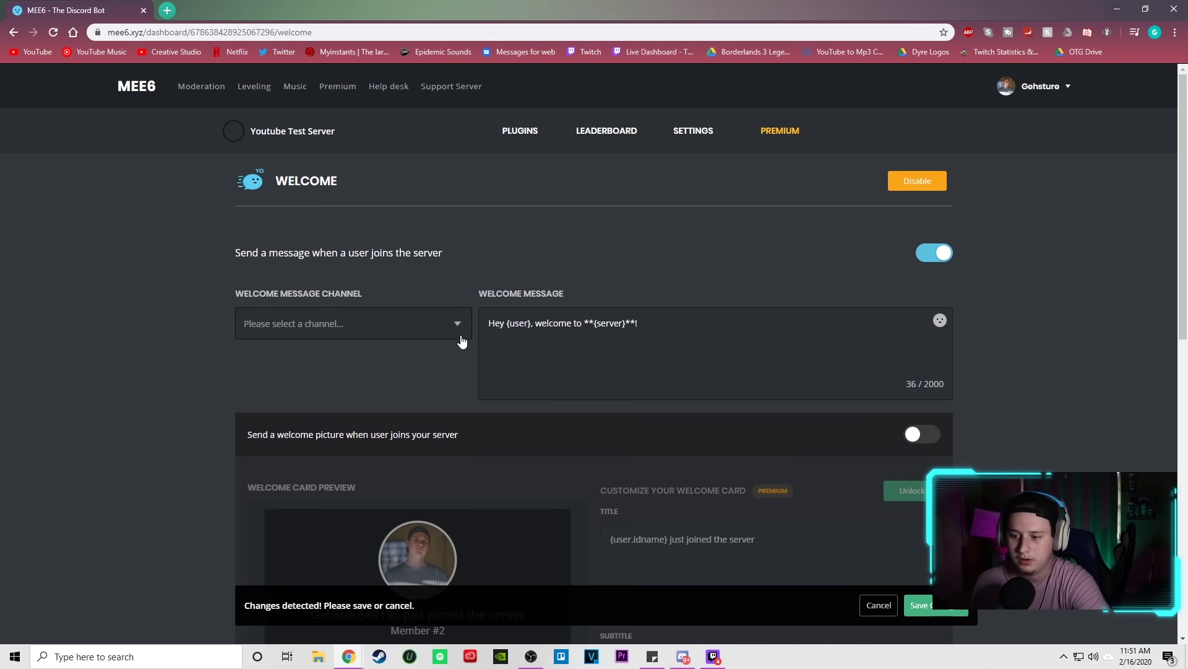
click(374, 328)
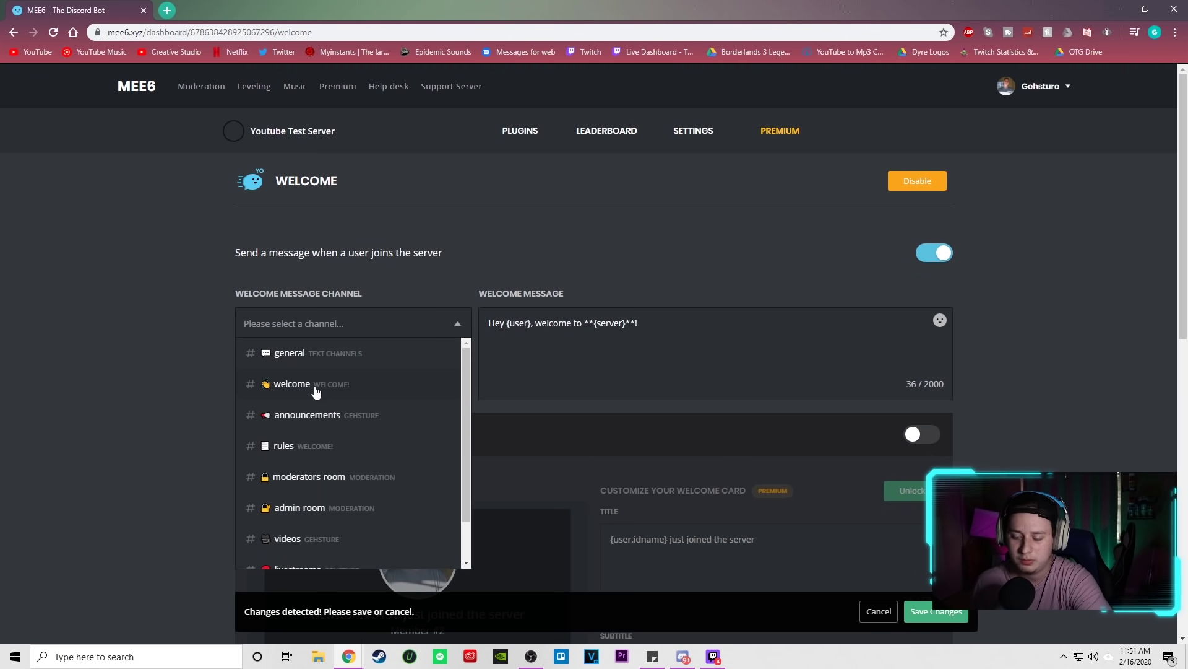
click(351, 390)
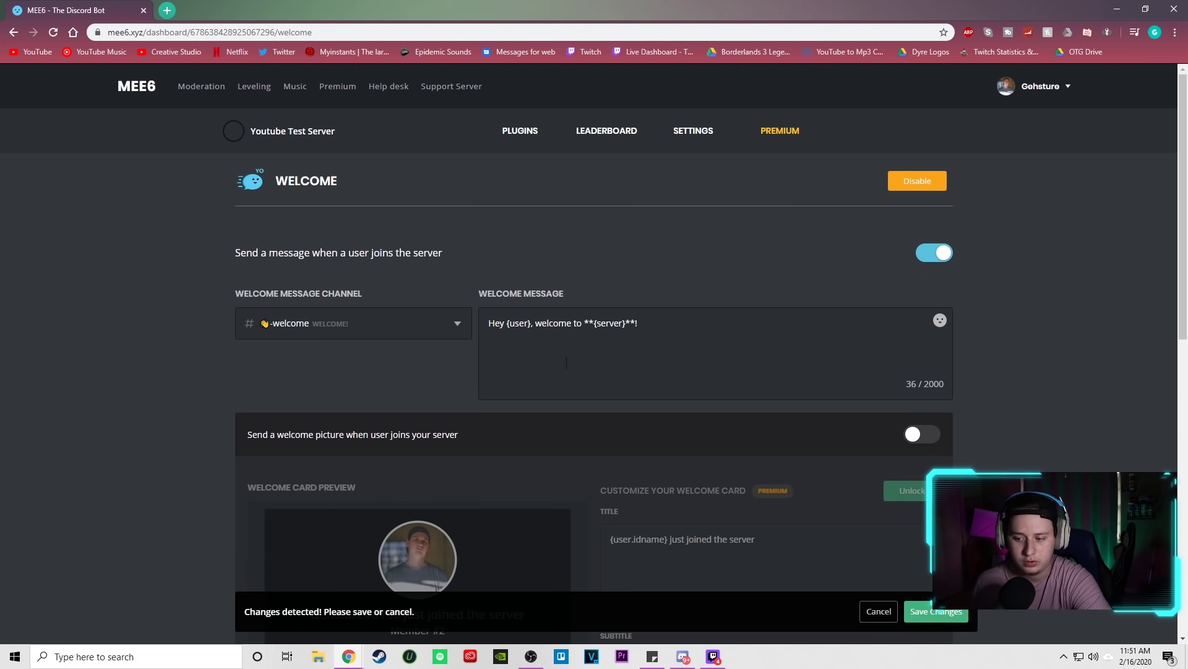
- Look over the default welcome message and welcome card options, keep the message text, and save the Welcome settings
click(520, 327)
click(559, 325)
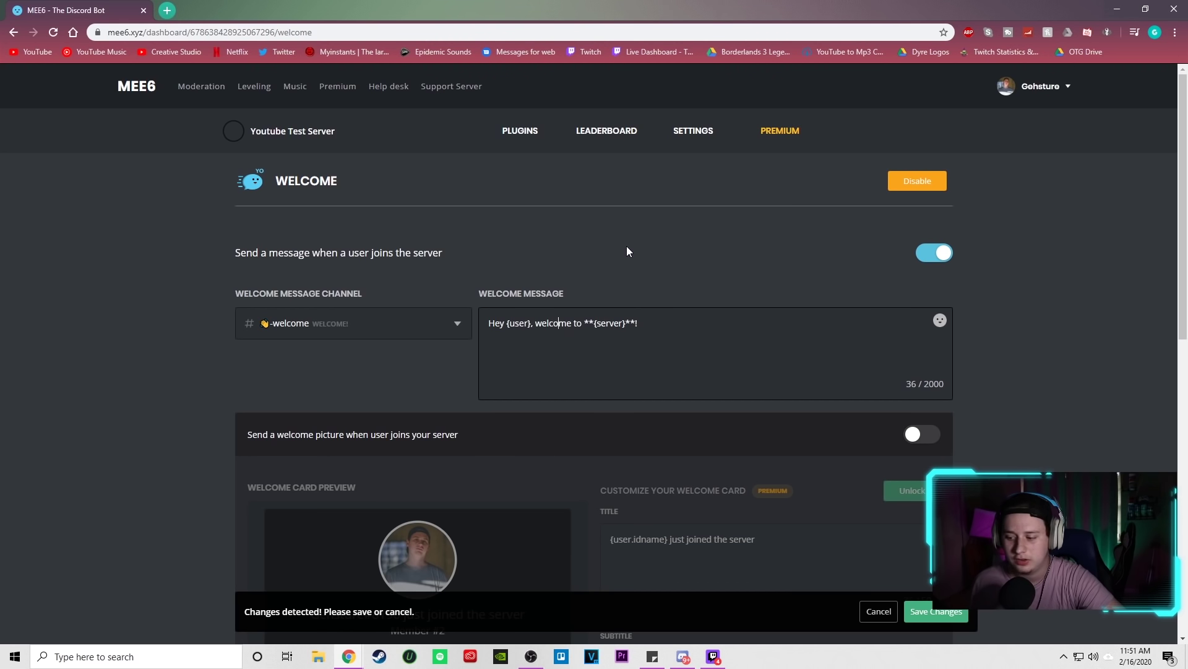
scroll(547, 278, down, 1)
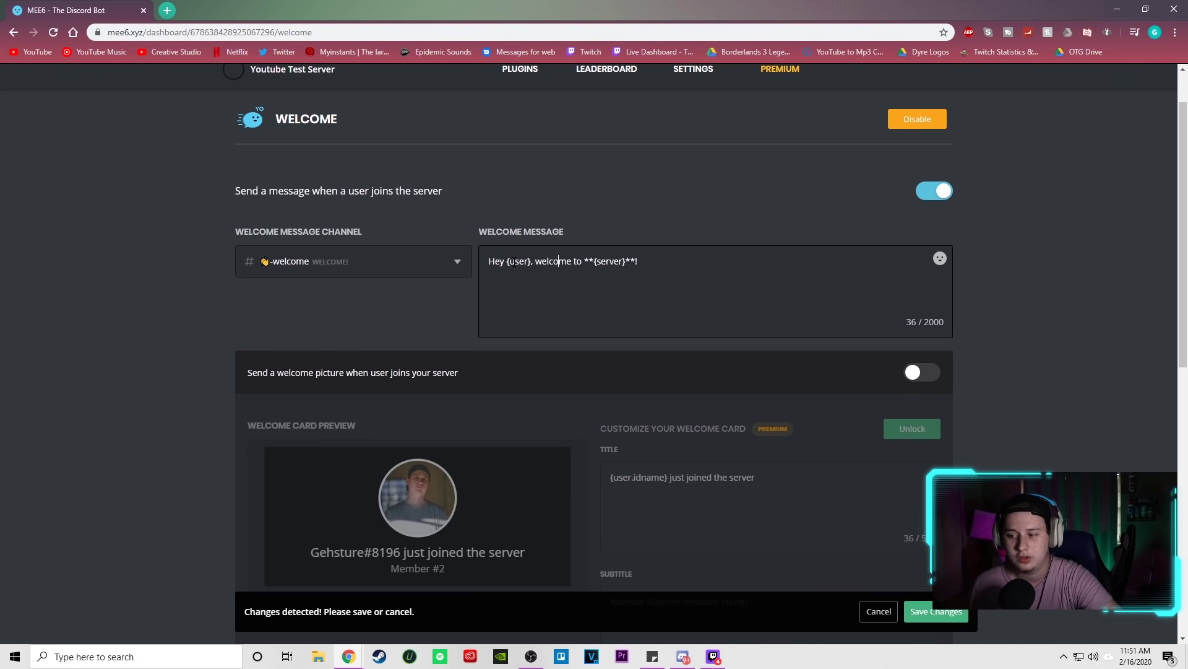
text(o)
key(BackSpace)
key(BackSpace)
key(BackSpace)
key(BackSpace)
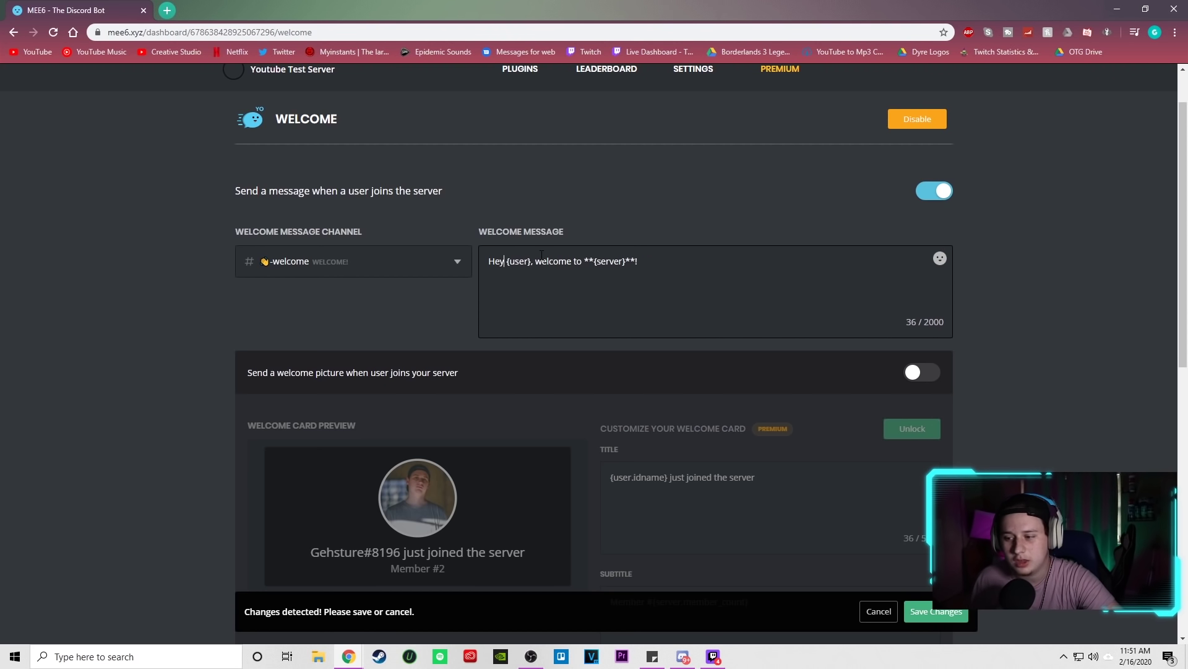
scroll(986, 250, down, 2)
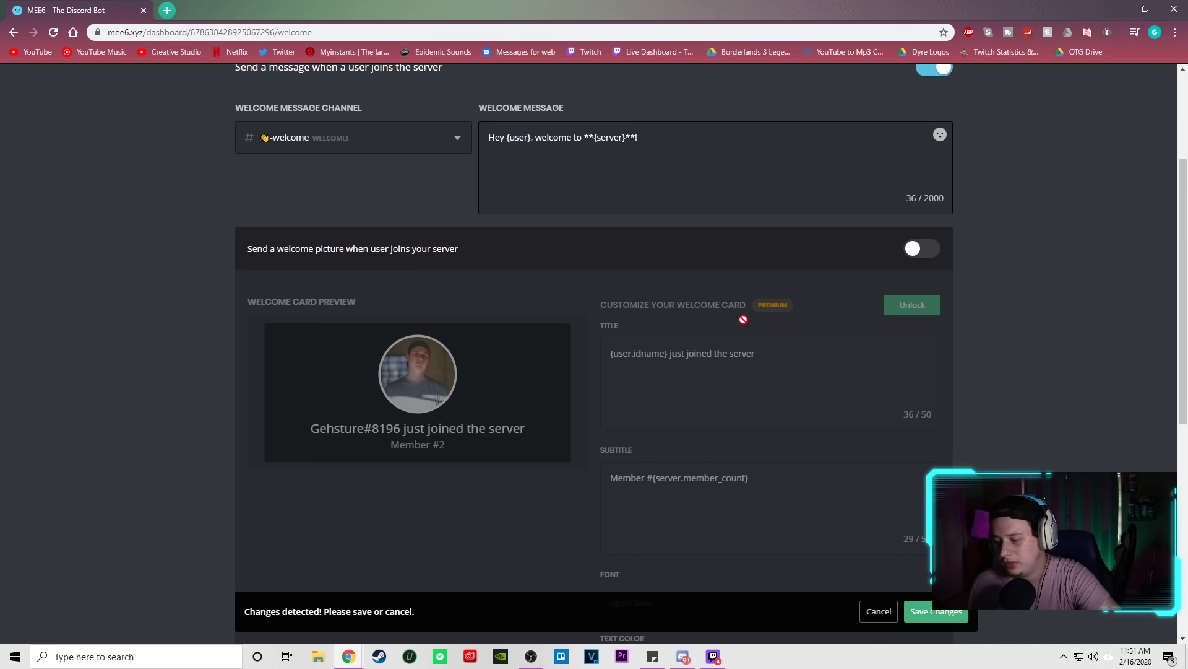
click(936, 611)
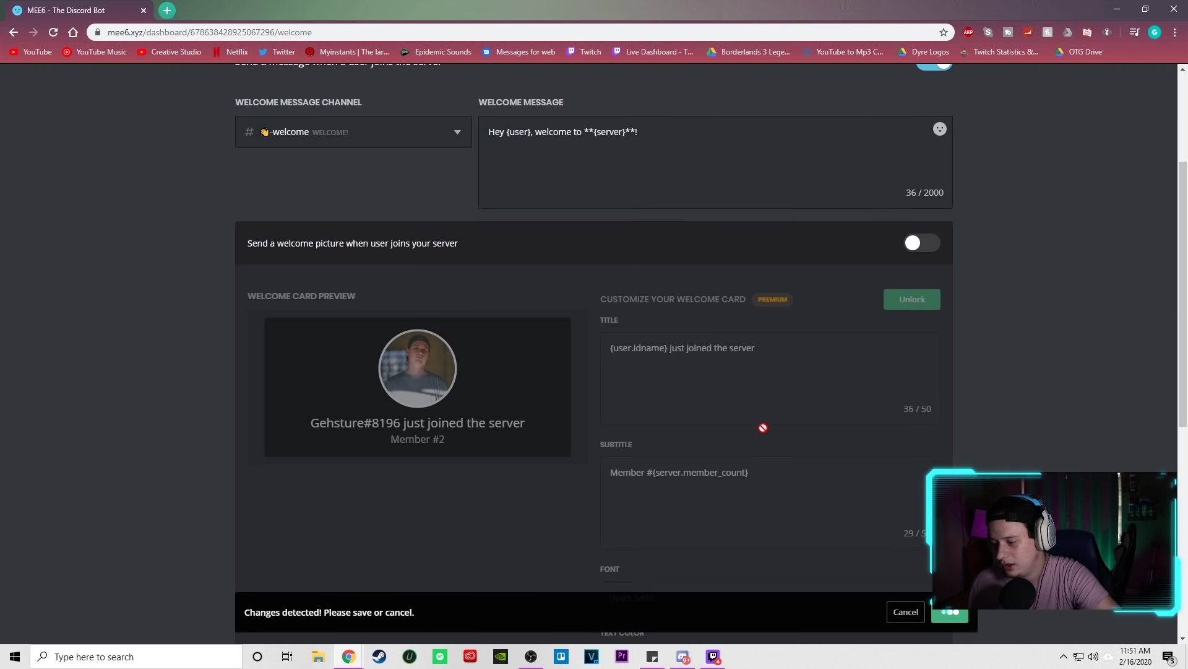
- Enable giving a role to new users and add Member as the role to give
scroll(742, 421, down, 3)
scroll(743, 422, down, 1)
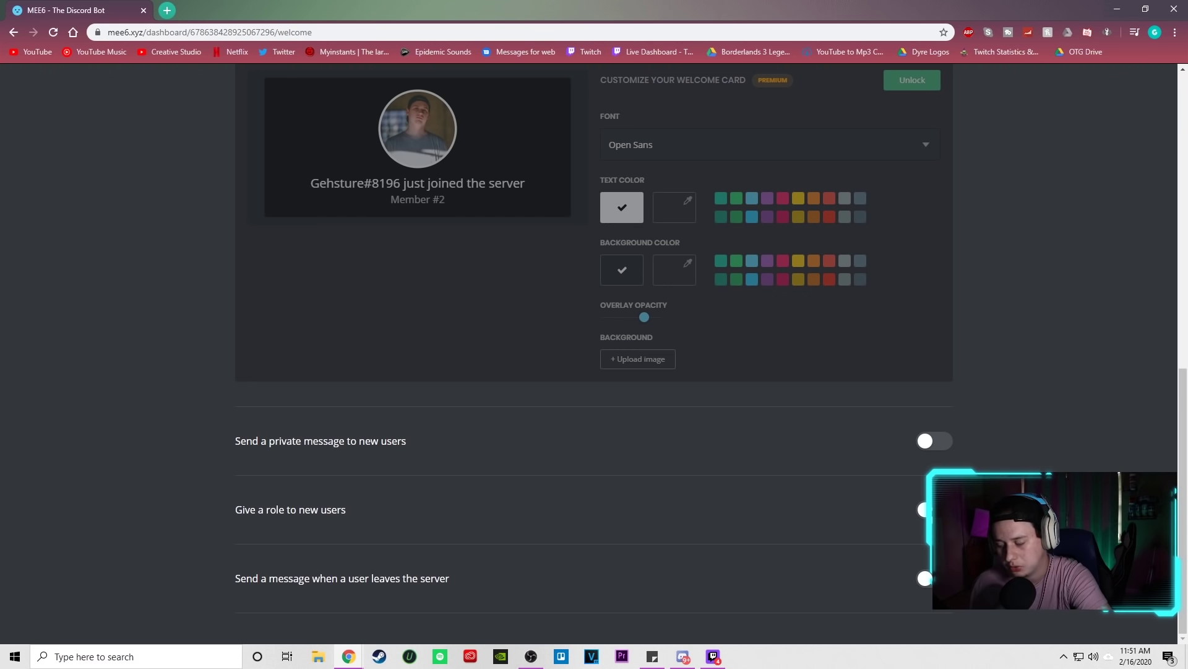
click(938, 510)
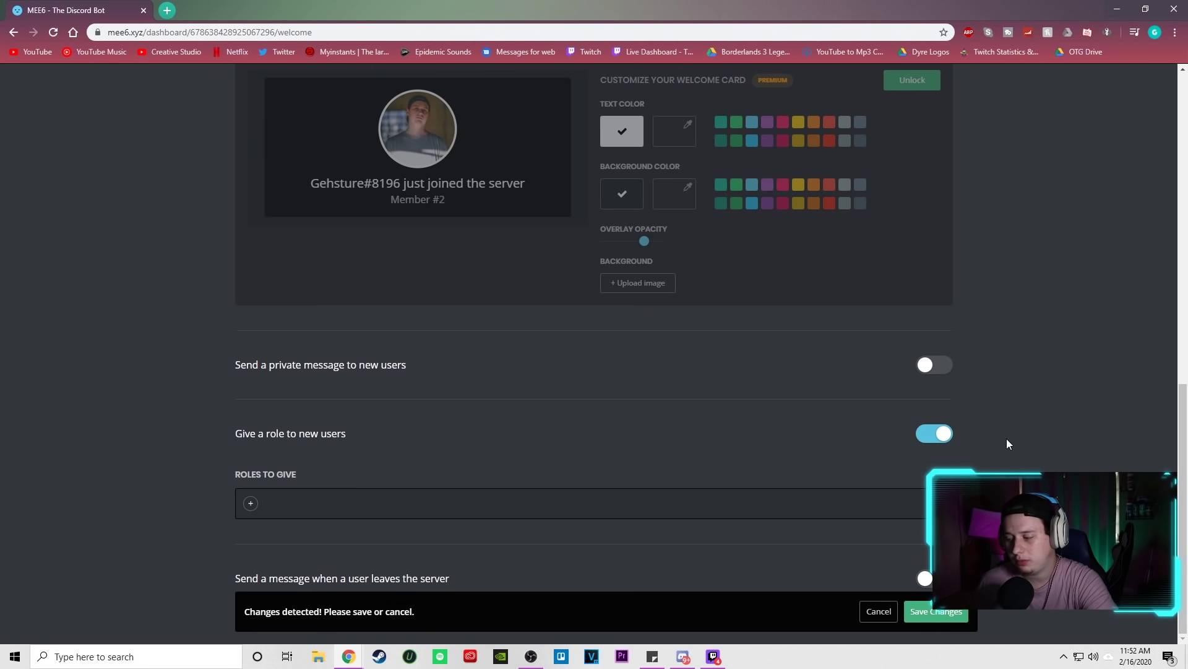
click(251, 503)
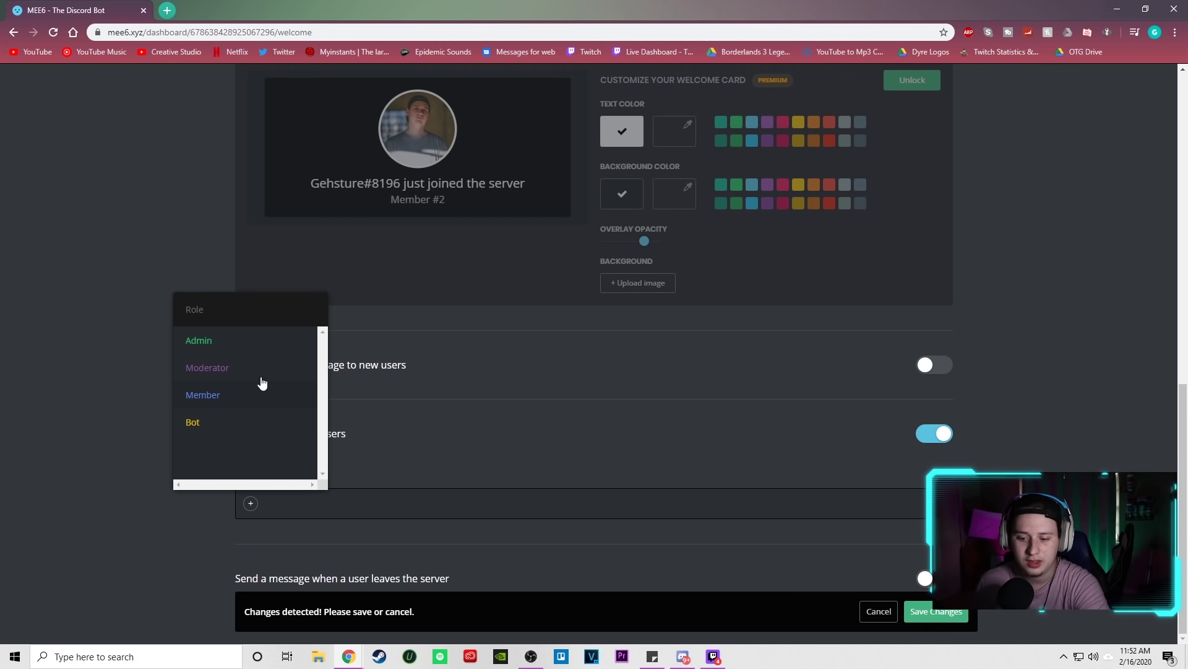
click(214, 396)
scroll(153, 419, down, 1)
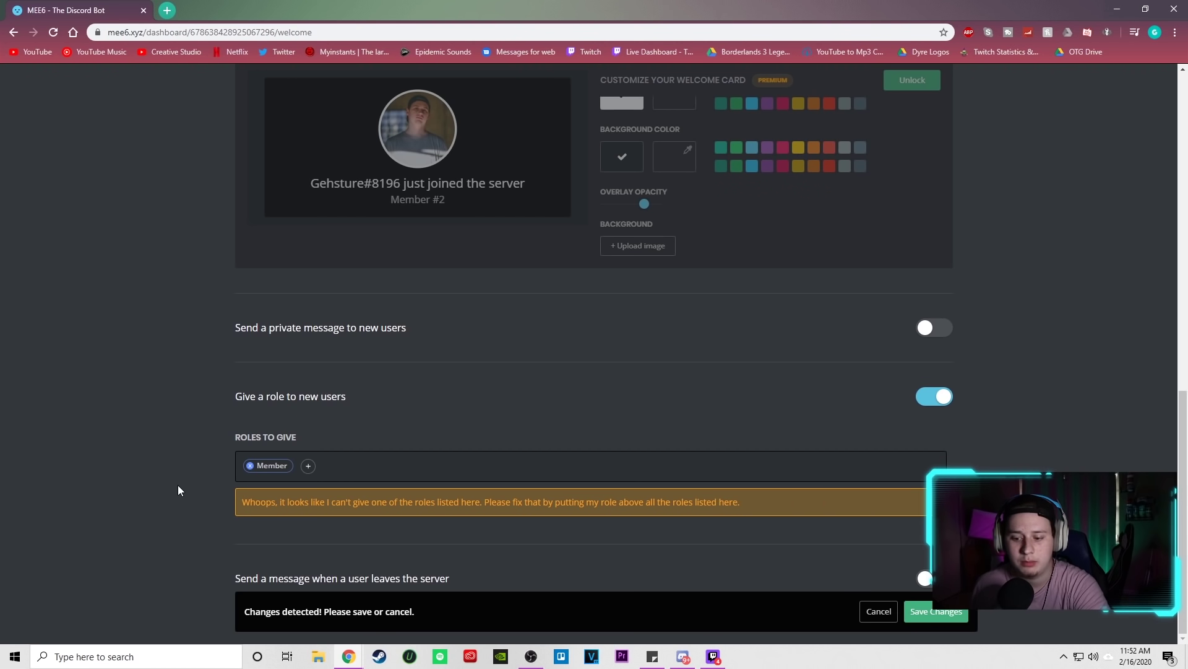
drag(271, 501, 535, 506)
click(561, 495)
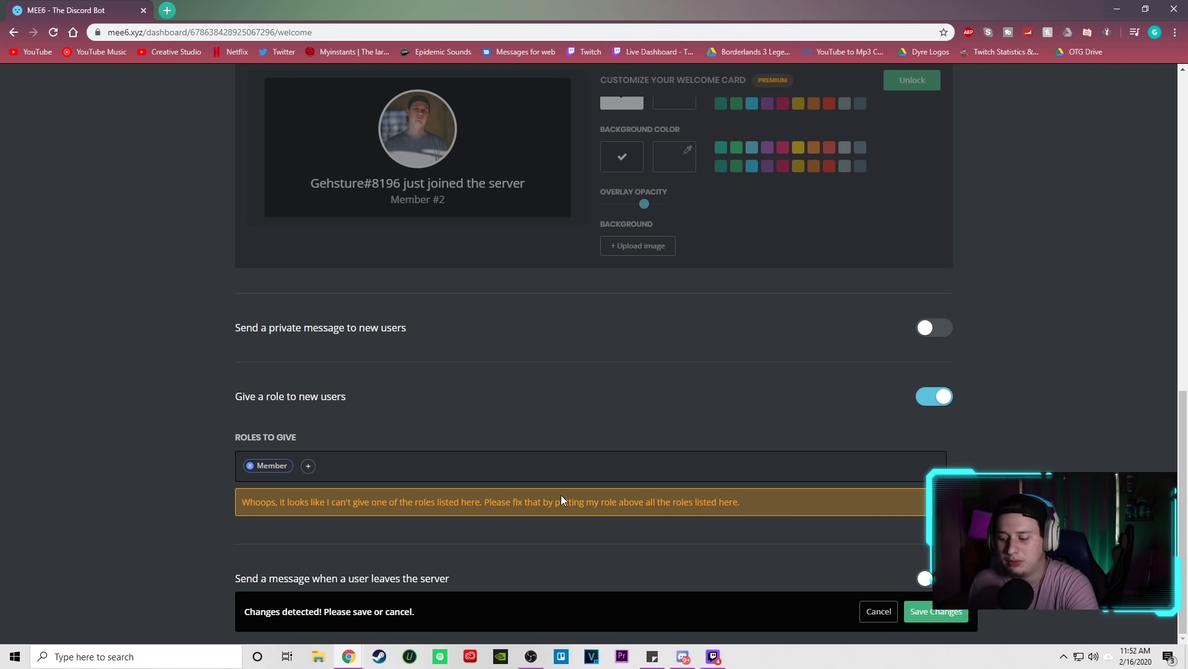
- Switch to Discord, move the MEE6 role above Admin in the server's role order and save the changes
click(683, 656)
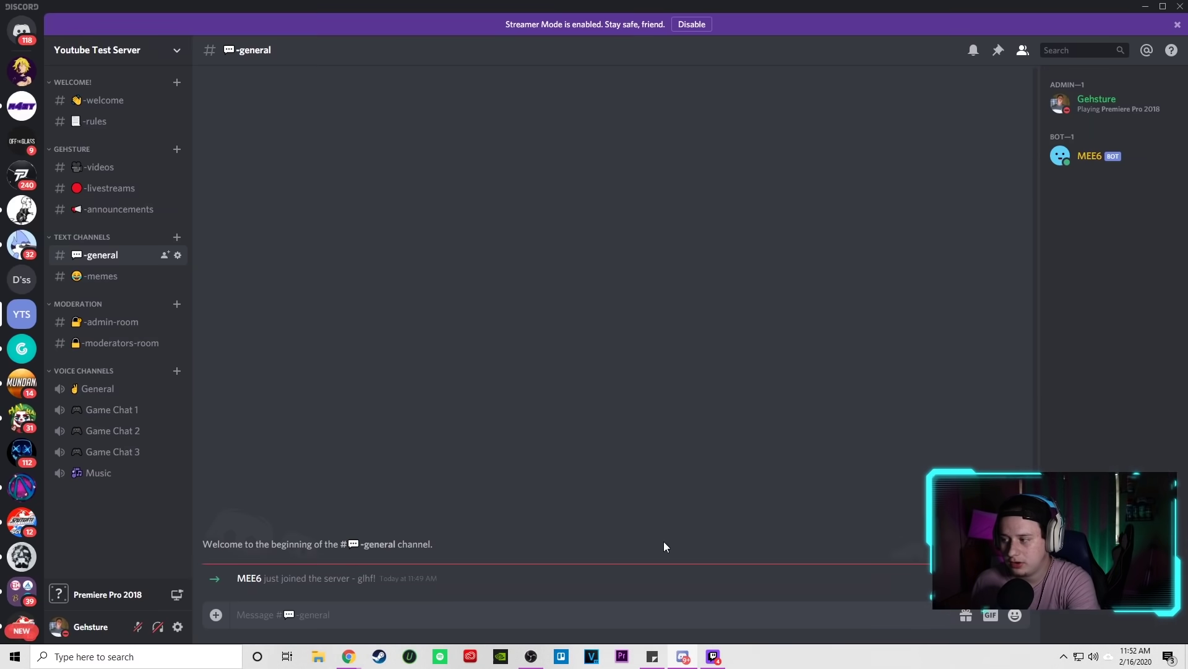
click(166, 50)
click(162, 128)
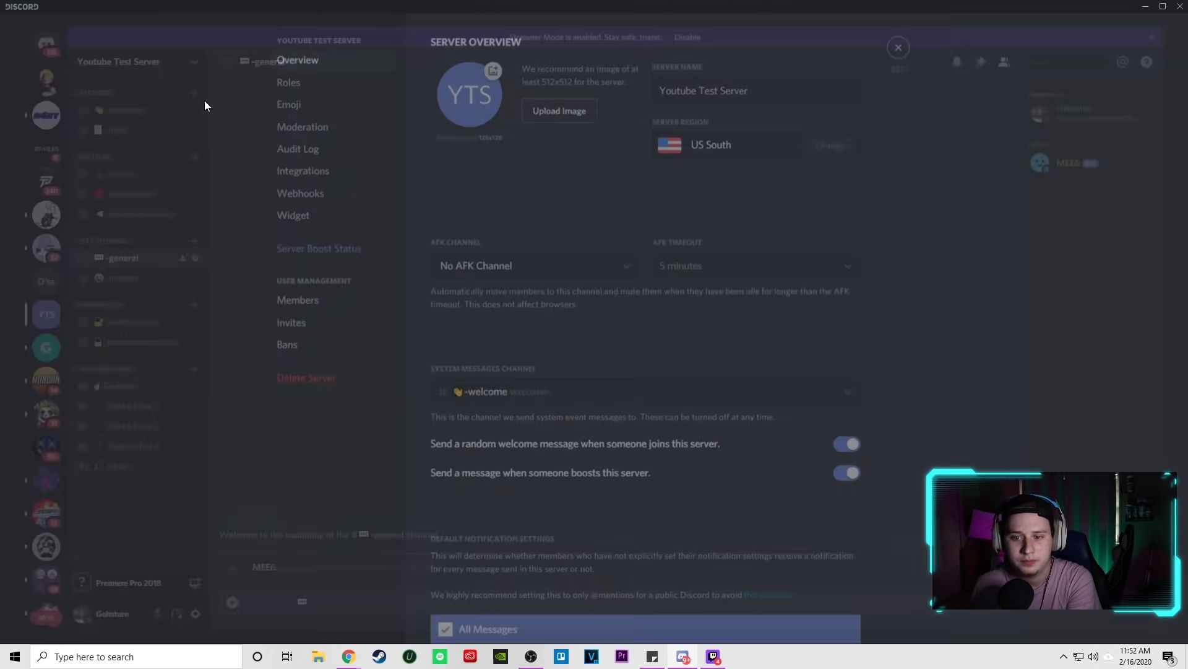
click(305, 94)
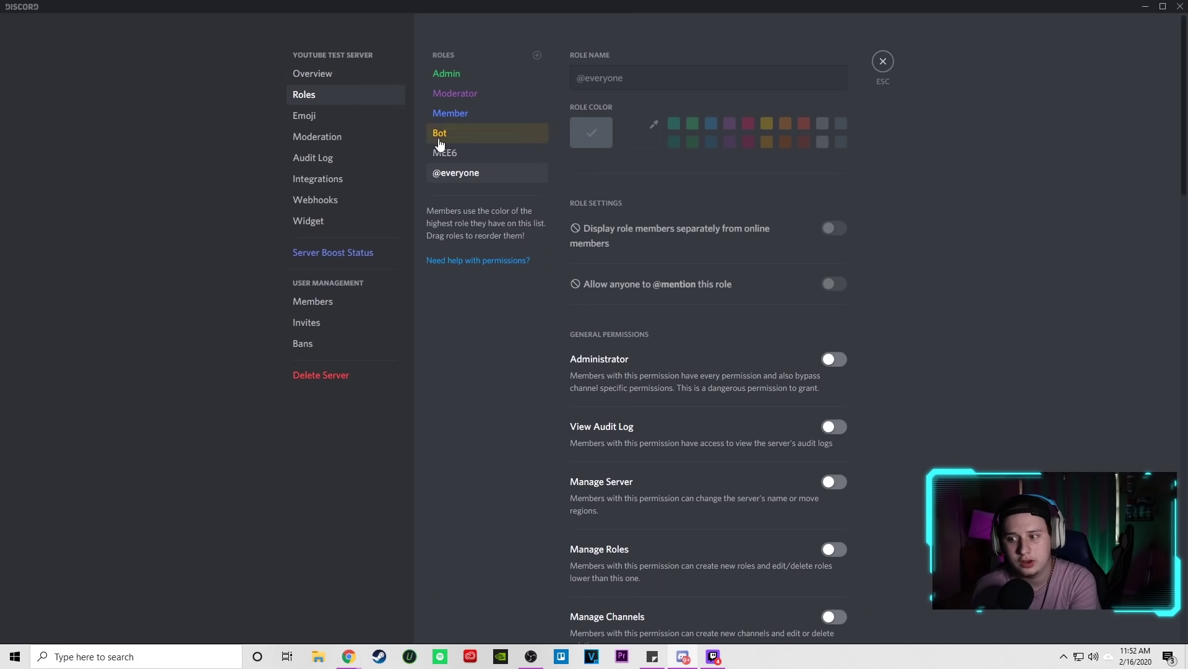
drag(455, 154, 462, 70)
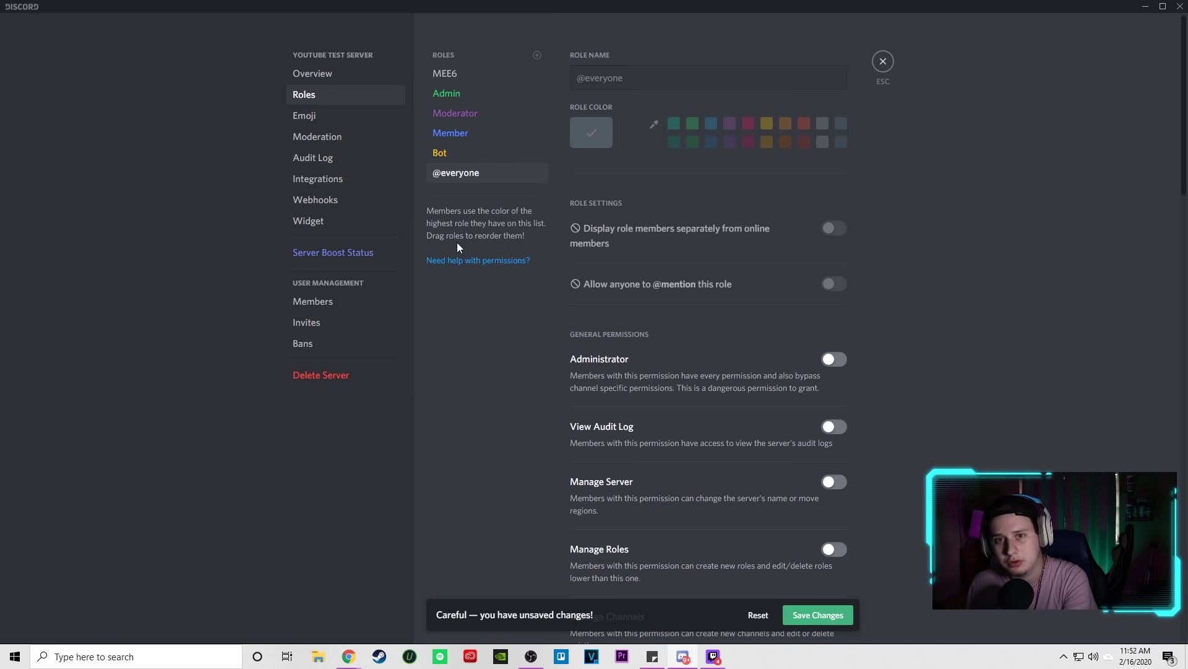
click(829, 615)
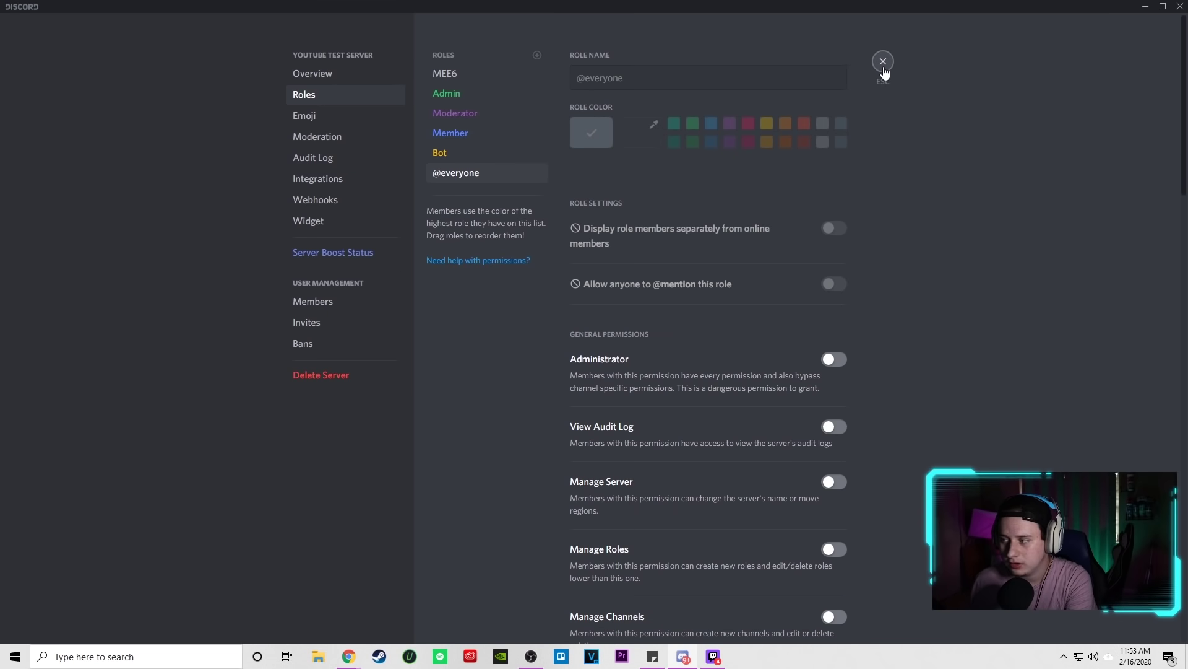
click(883, 64)
- Return to the MEE6 dashboard in Chrome and save the new-user role setting
mouse_move(348, 656)
click(364, 581)
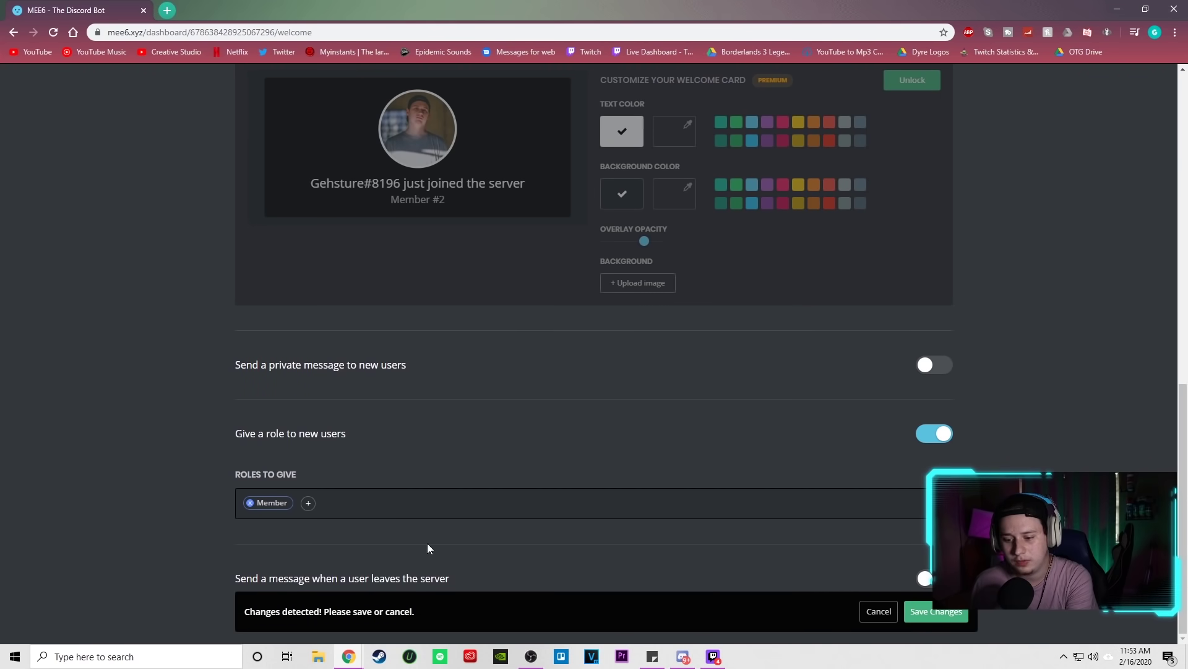
click(941, 612)
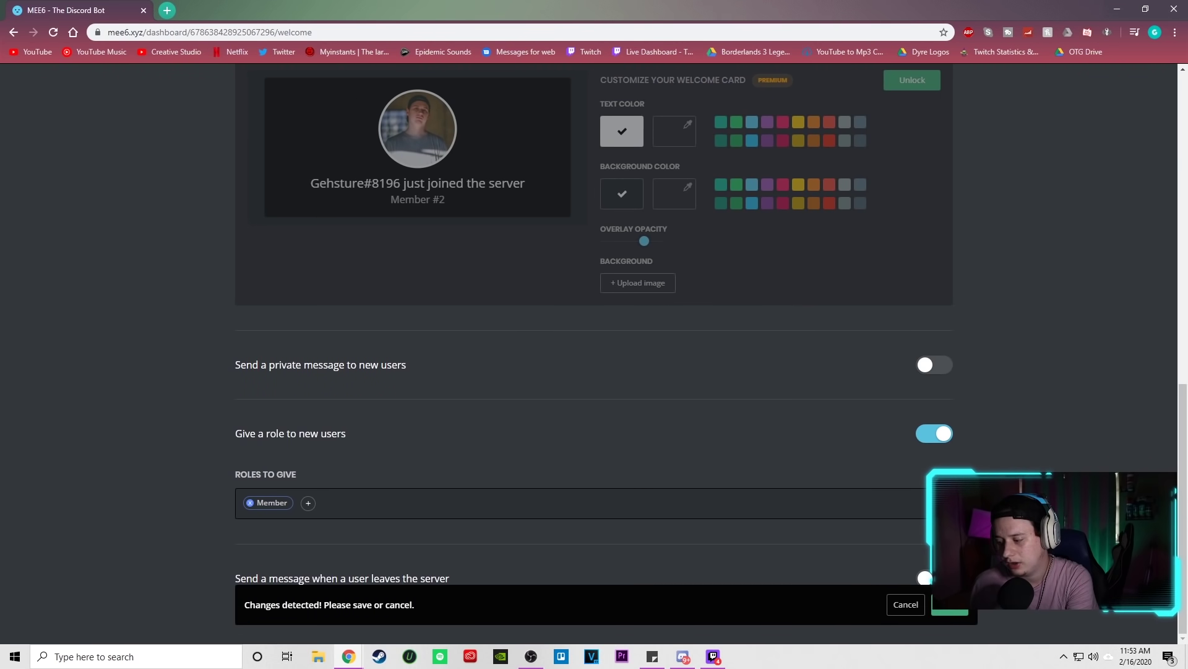
scroll(660, 432, up, 5)
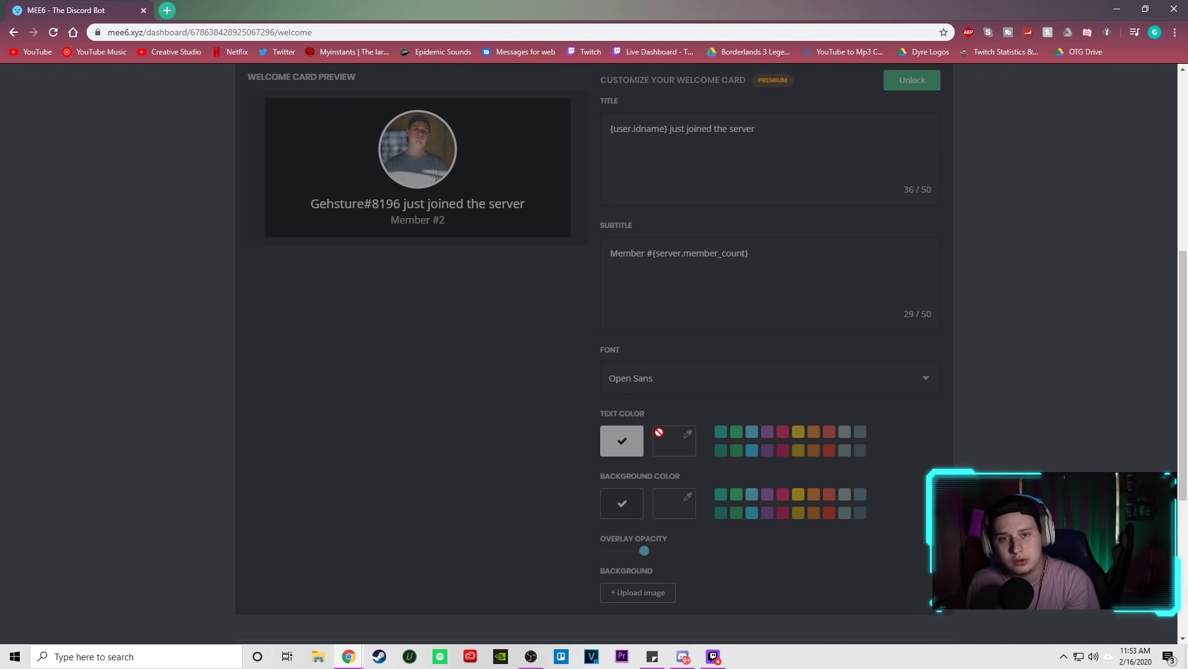
scroll(631, 411, down, 5)
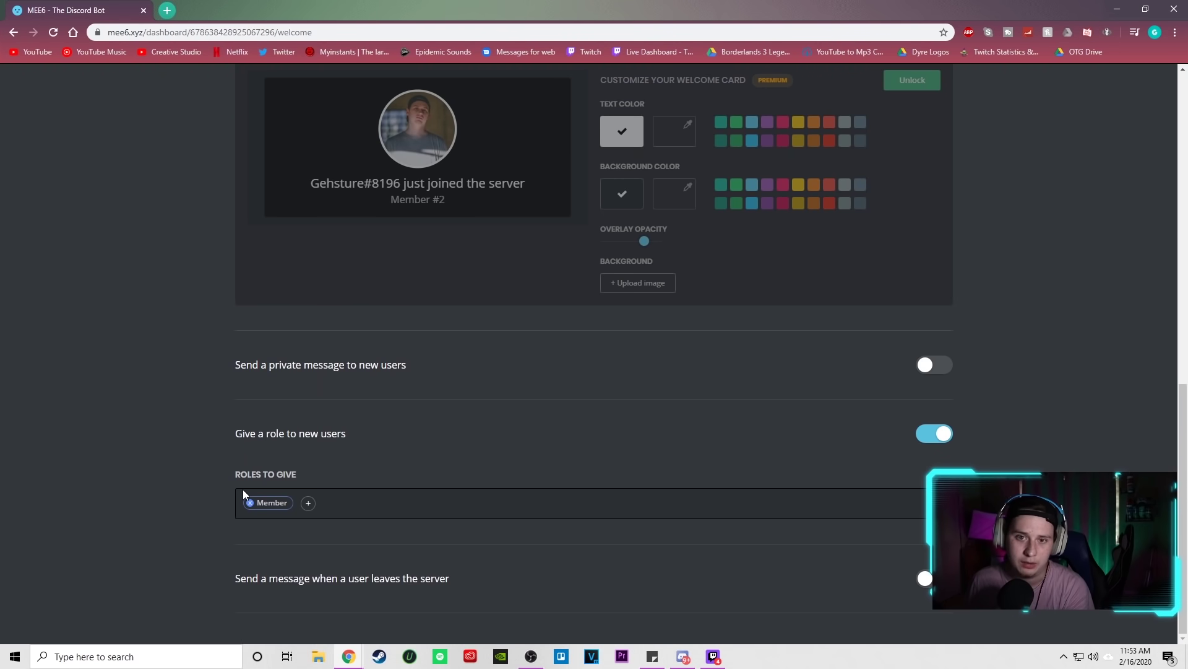
- Go back to the MEE6 plugins overview and enable the Twitch plugin
key(alt+Left)
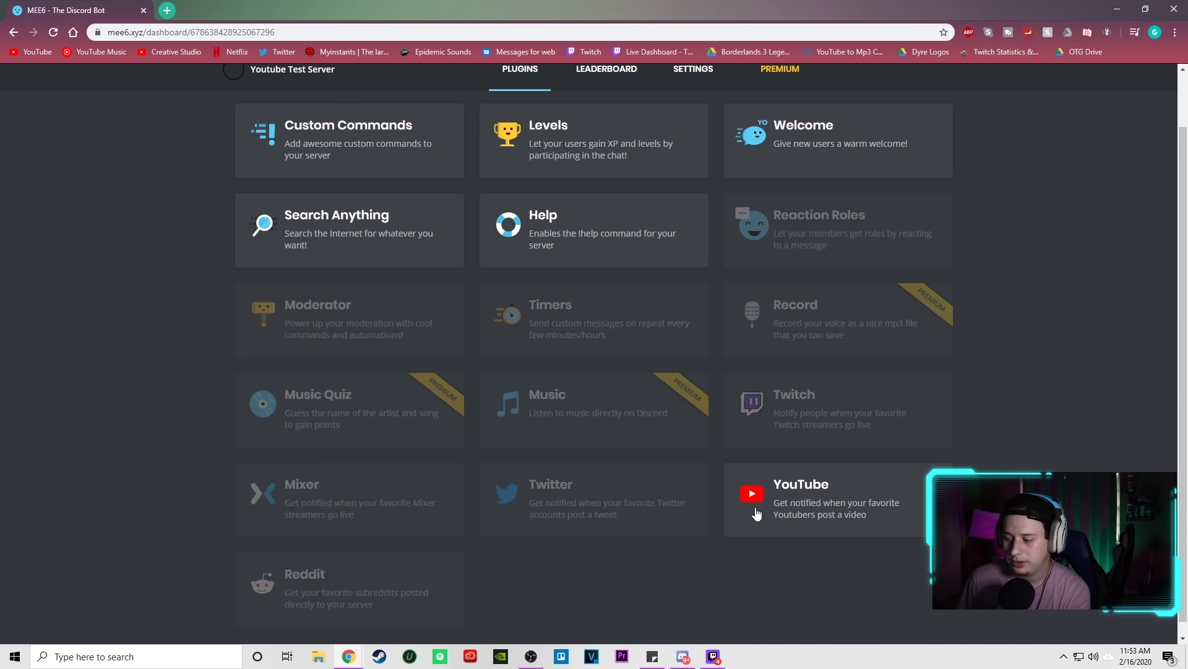
click(757, 392)
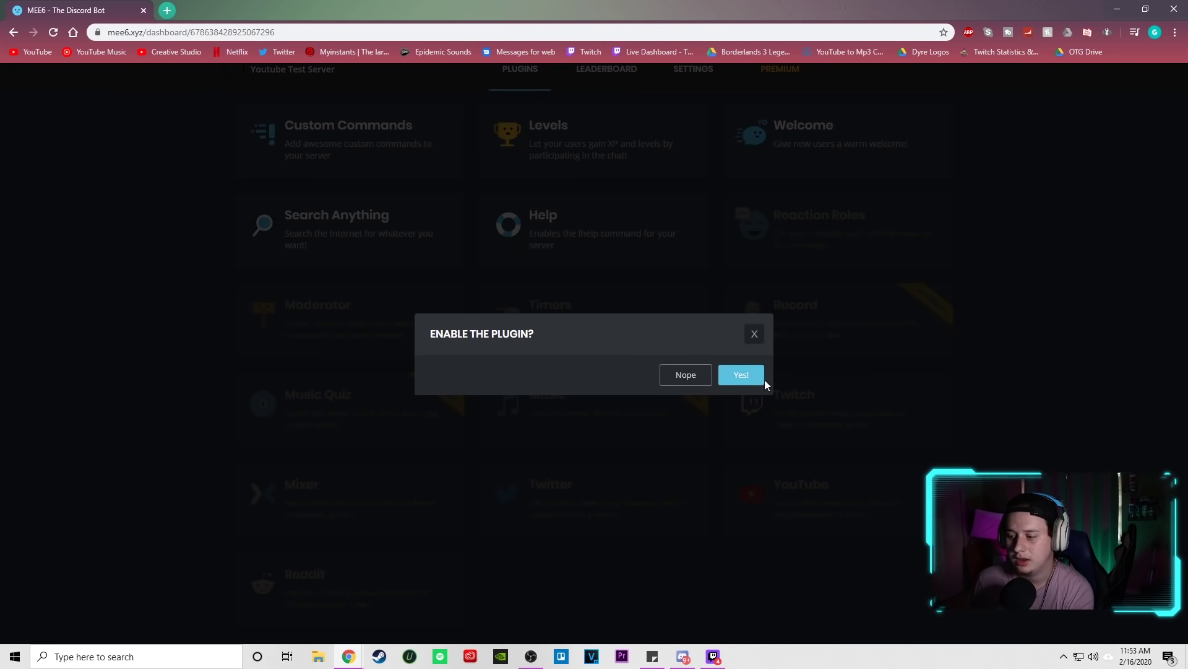
click(733, 377)
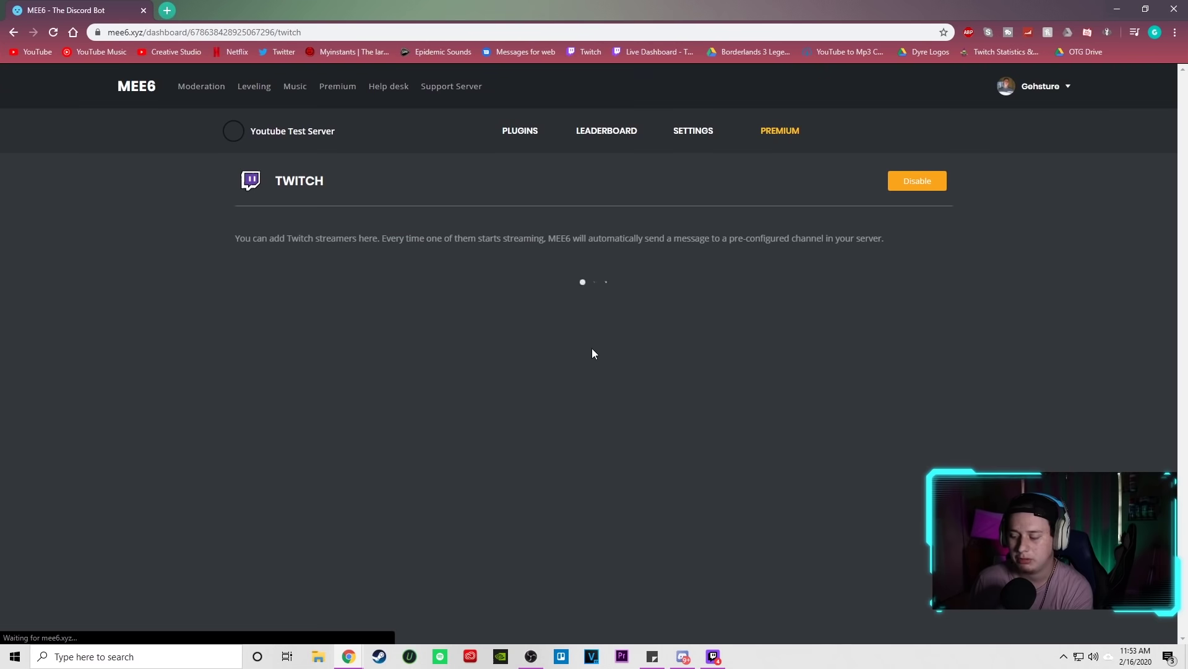
- Search for the Twitch channel gehsture and select Gehsture as the streamer to announce
click(383, 317)
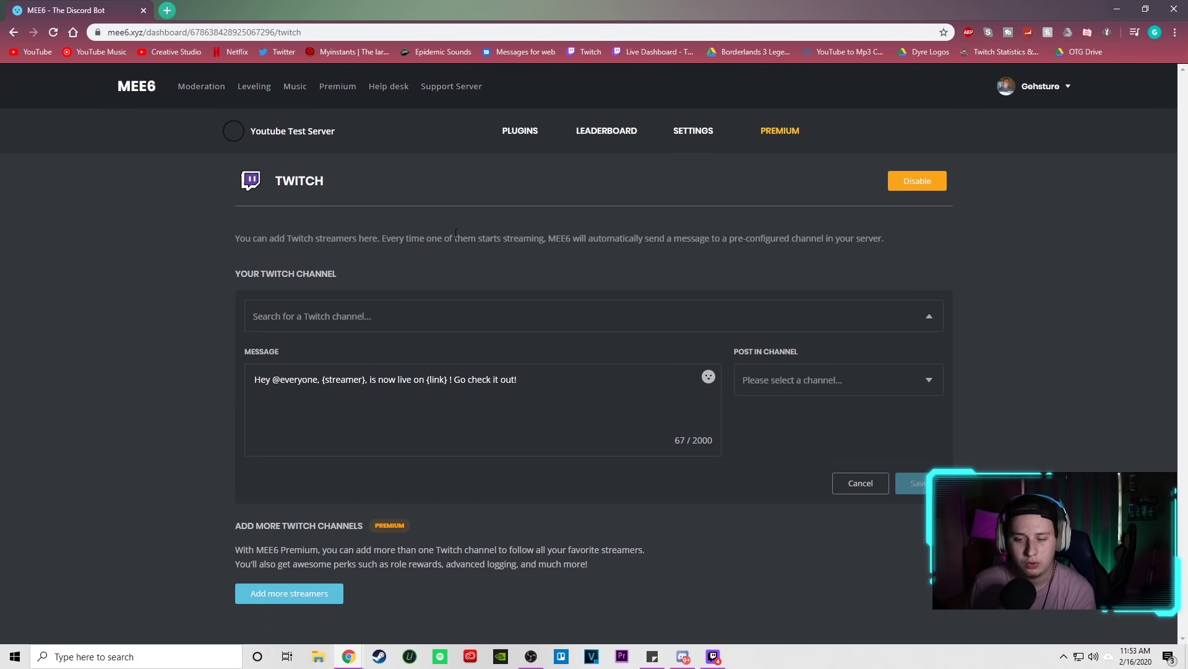
text(gehsture)
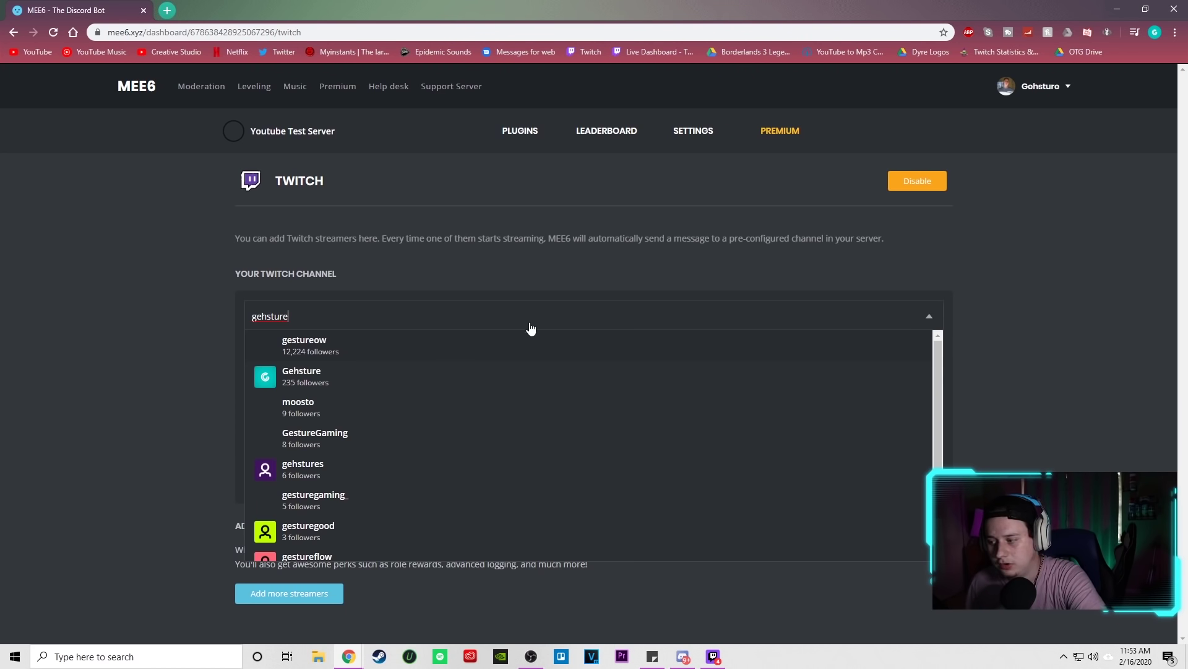
click(312, 377)
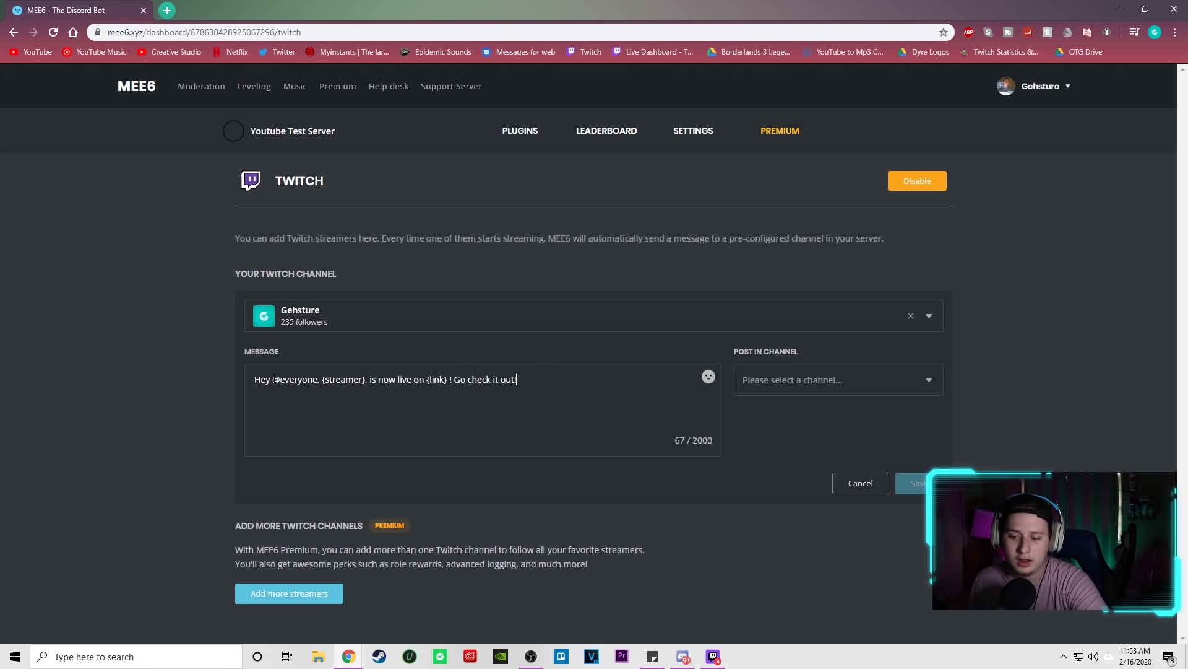
- Review the go-live message, set the Twitch notifications to post in the livestreams channel and save
drag(284, 380, 308, 380)
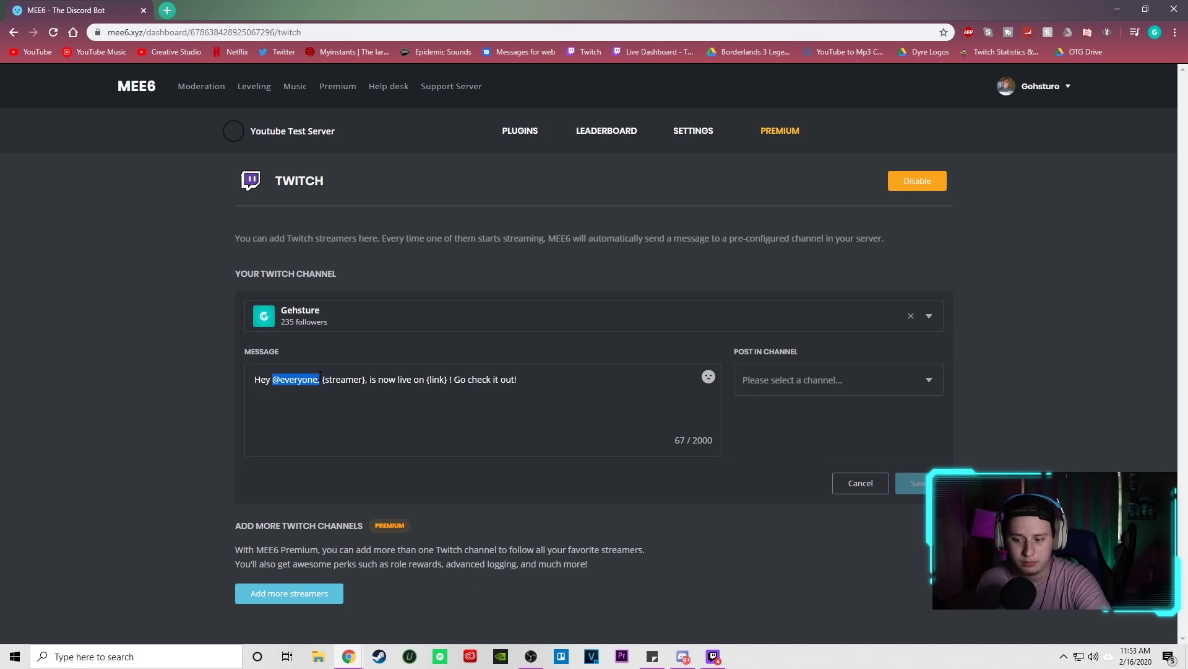
click(426, 379)
drag(356, 387, 517, 388)
click(531, 389)
click(433, 384)
click(483, 382)
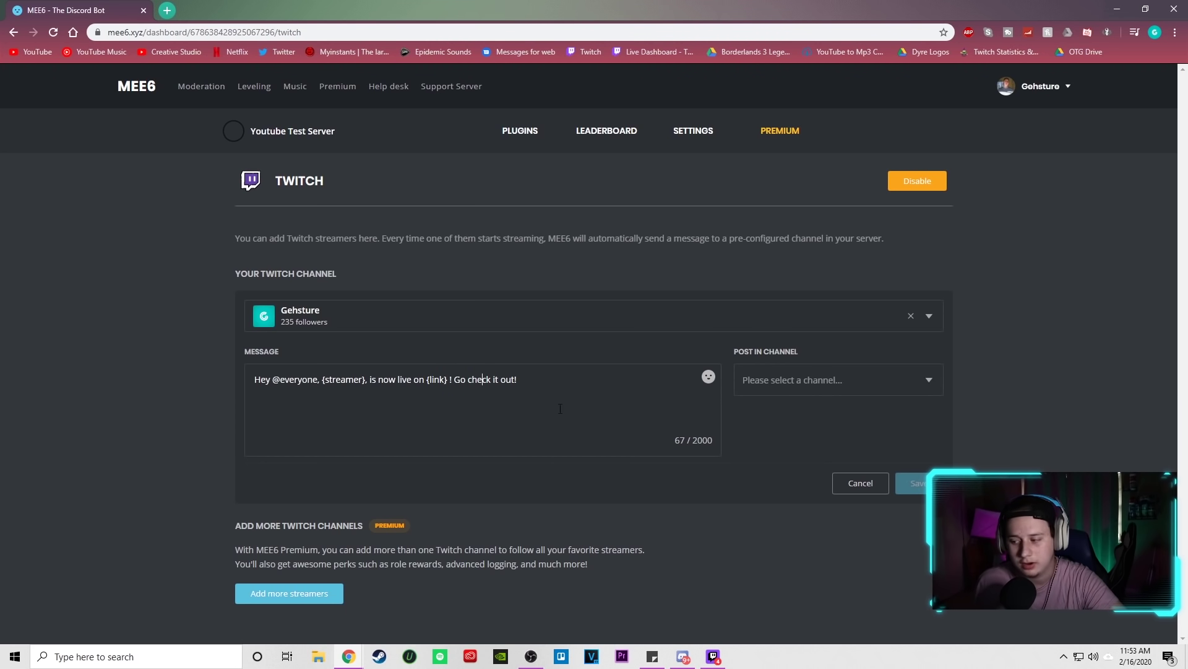
click(765, 388)
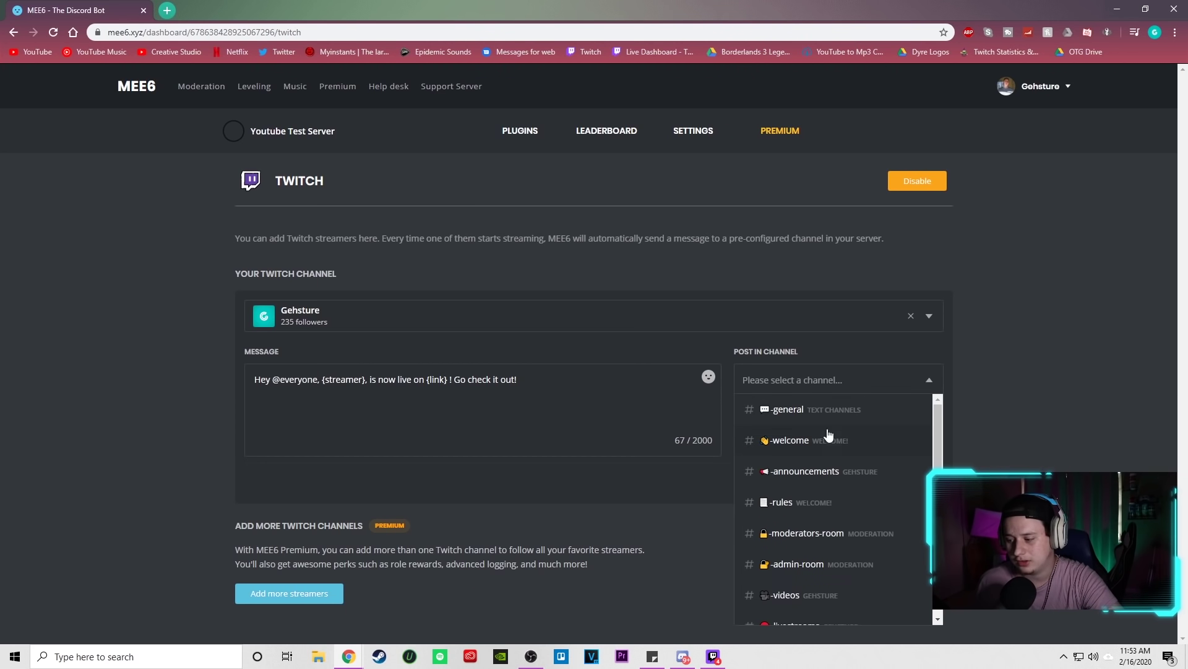
scroll(839, 432, down, 1)
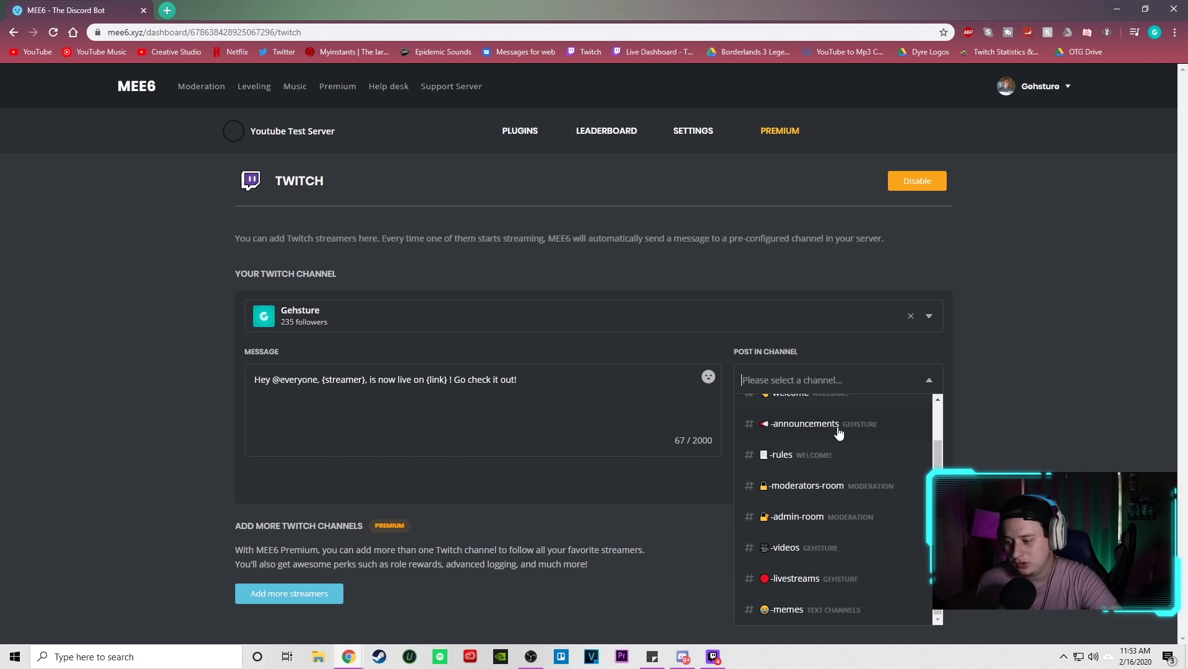
click(859, 583)
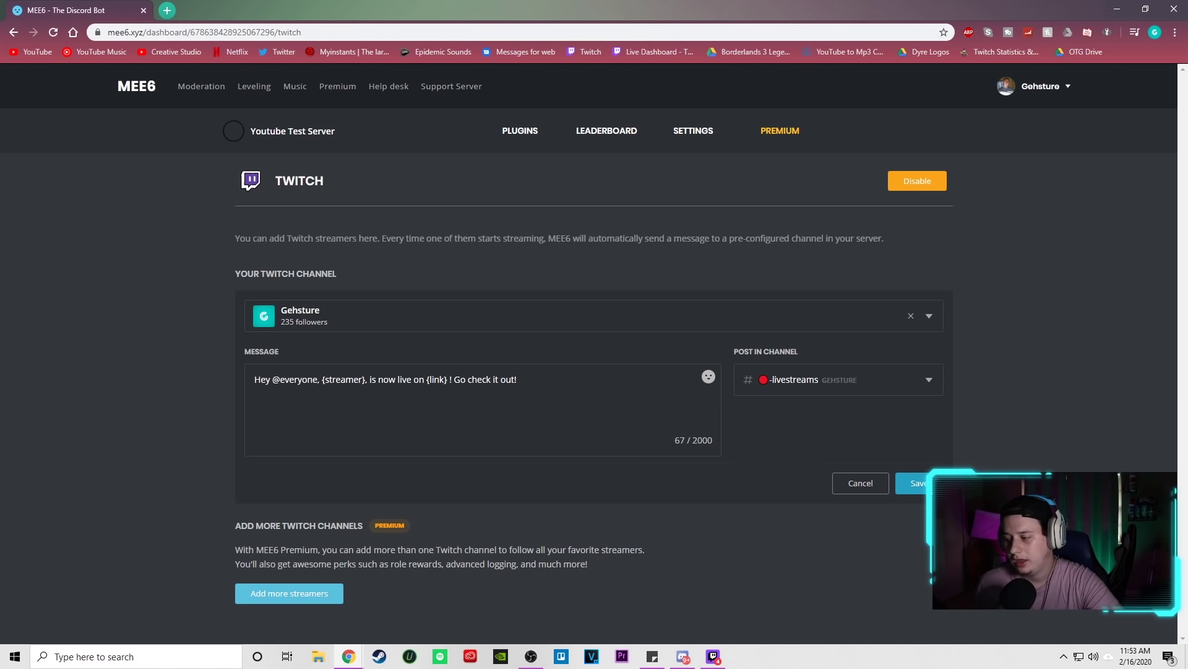
click(911, 483)
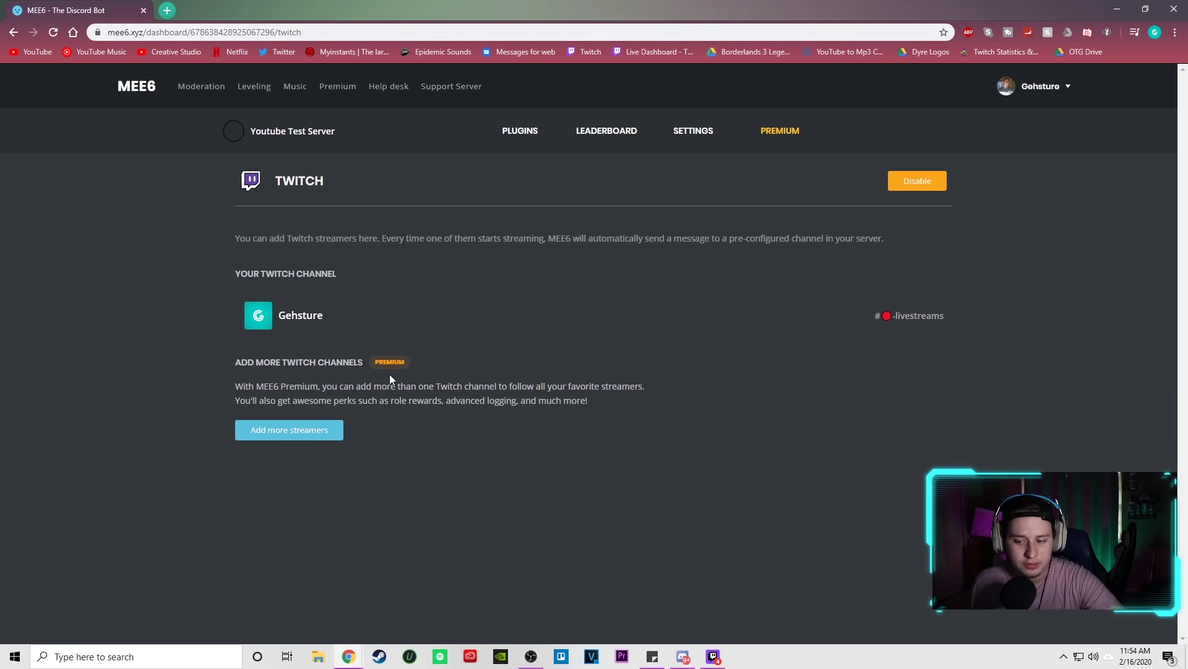
- Return to the MEE6 plugins overview and enable the YouTube plugin
click(536, 131)
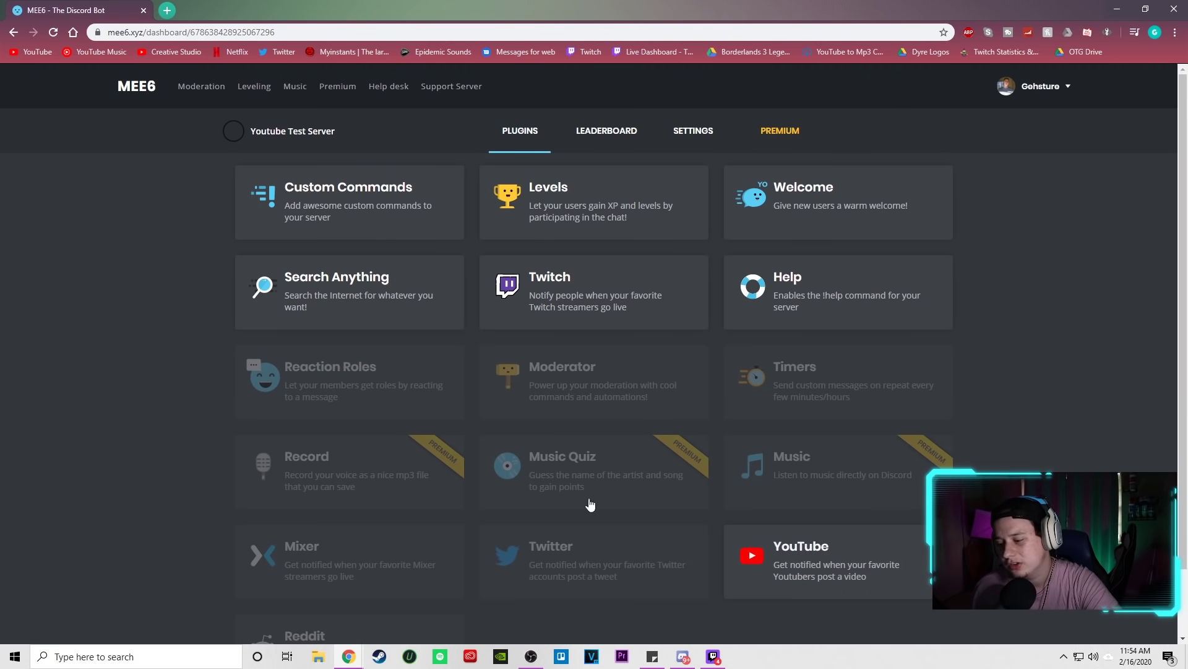
click(857, 557)
click(745, 383)
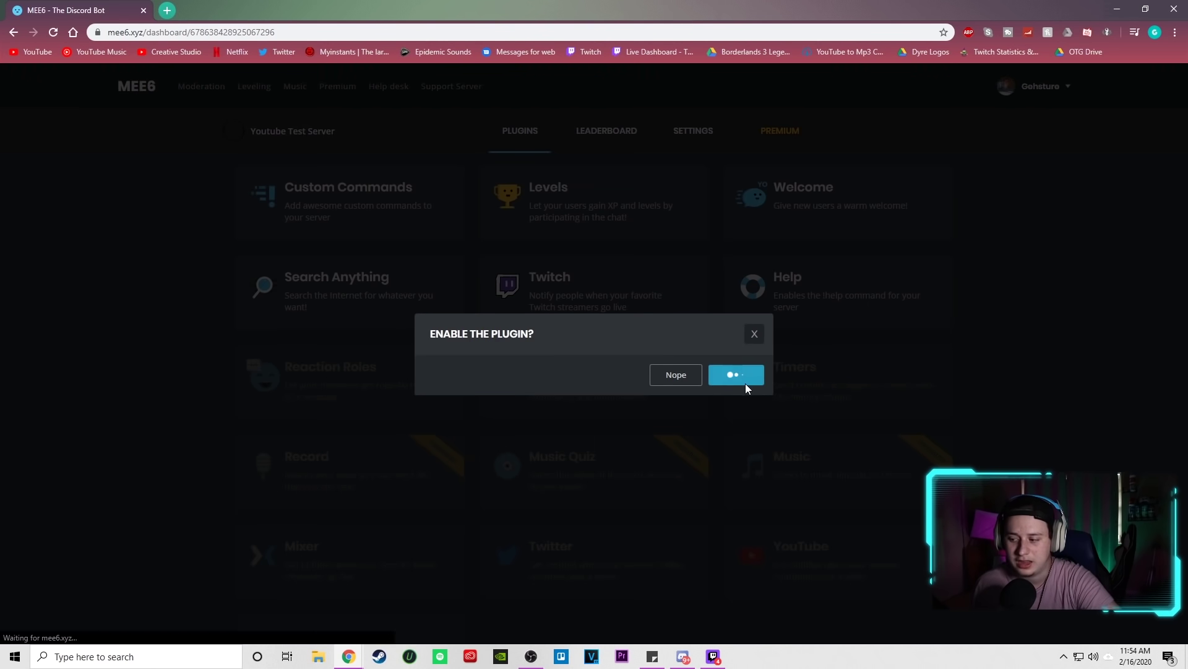
- Search for gehsture, select Gehsture as the YouTube channel and review the new-video message
text(gehsture)
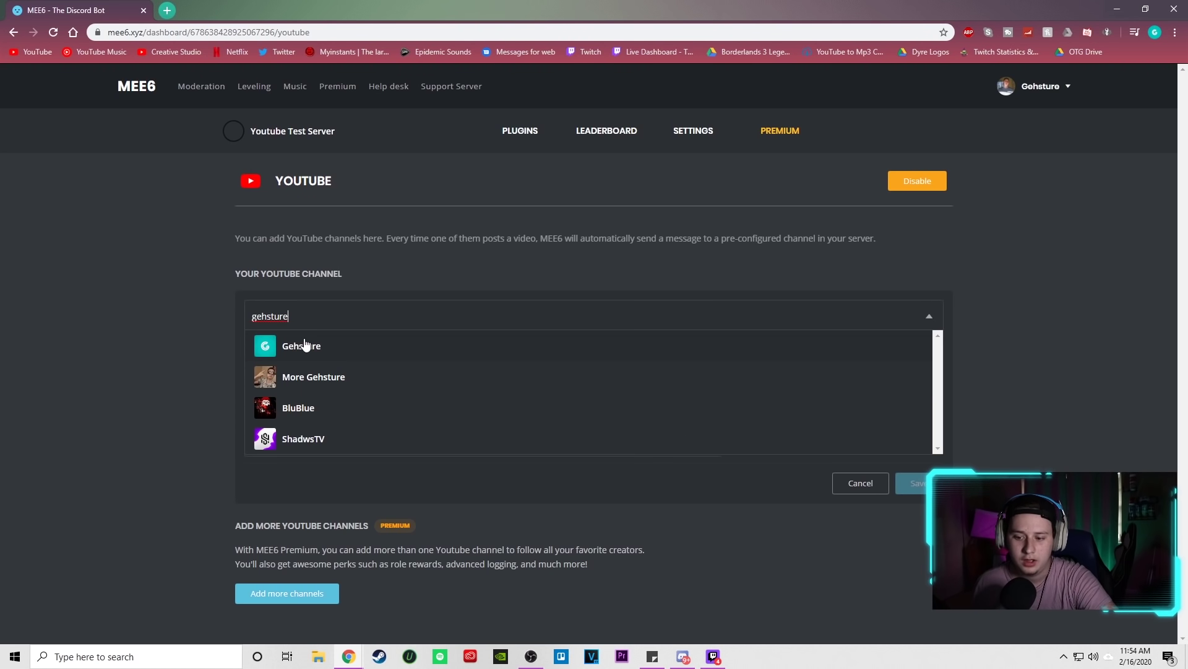
click(308, 347)
drag(260, 379, 317, 385)
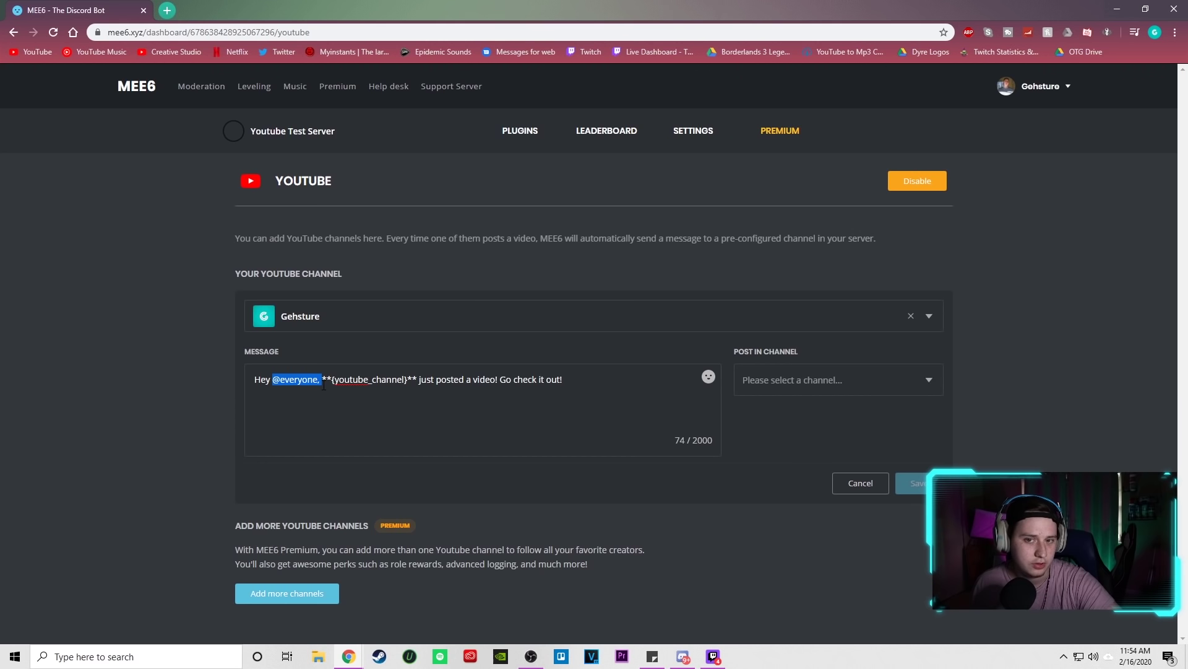
click(338, 380)
drag(363, 382, 559, 381)
click(599, 377)
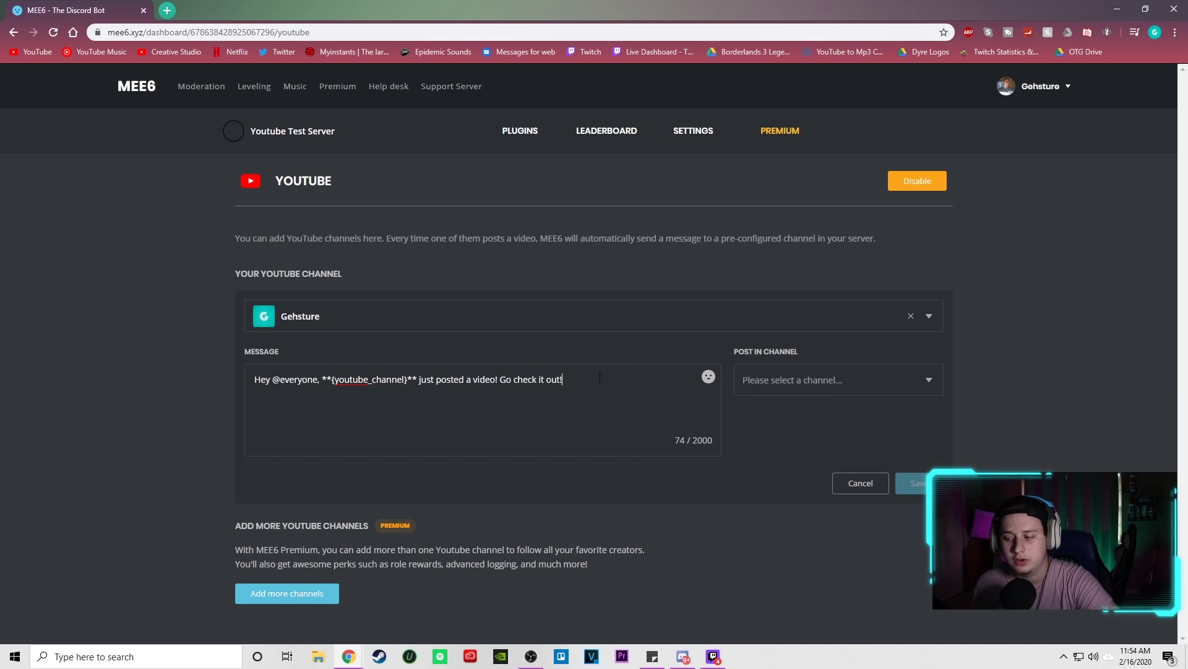
- Set the YouTube notifications to post in the videos channel and save them
click(841, 384)
scroll(823, 541, down, 1)
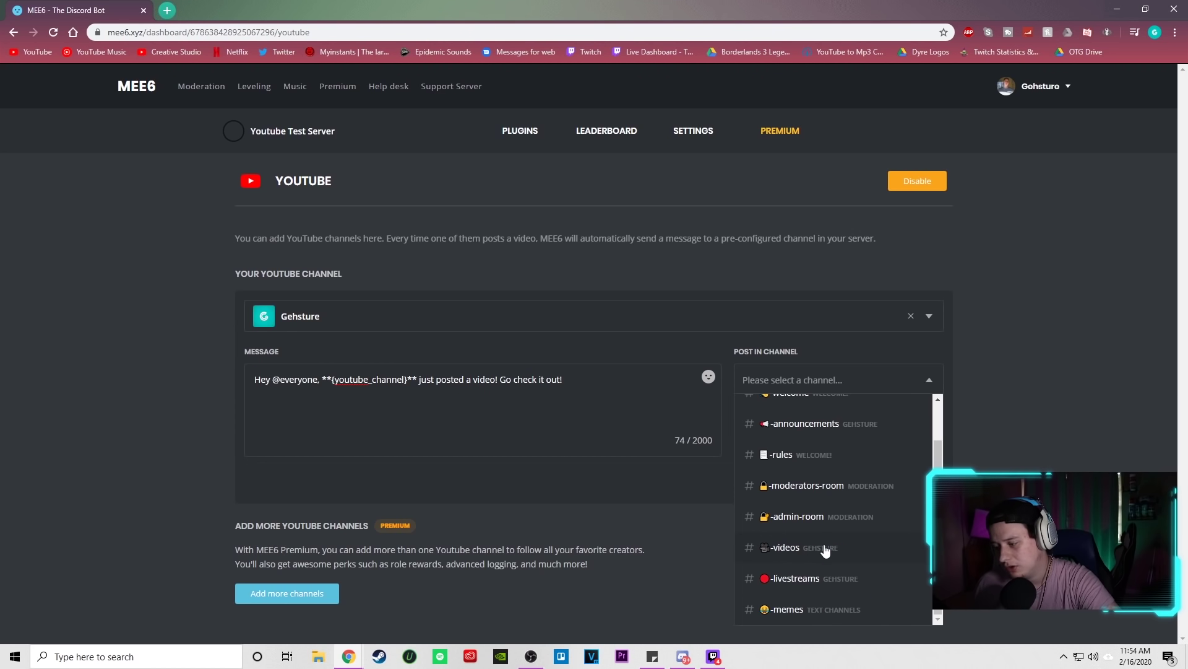
click(825, 548)
click(909, 484)
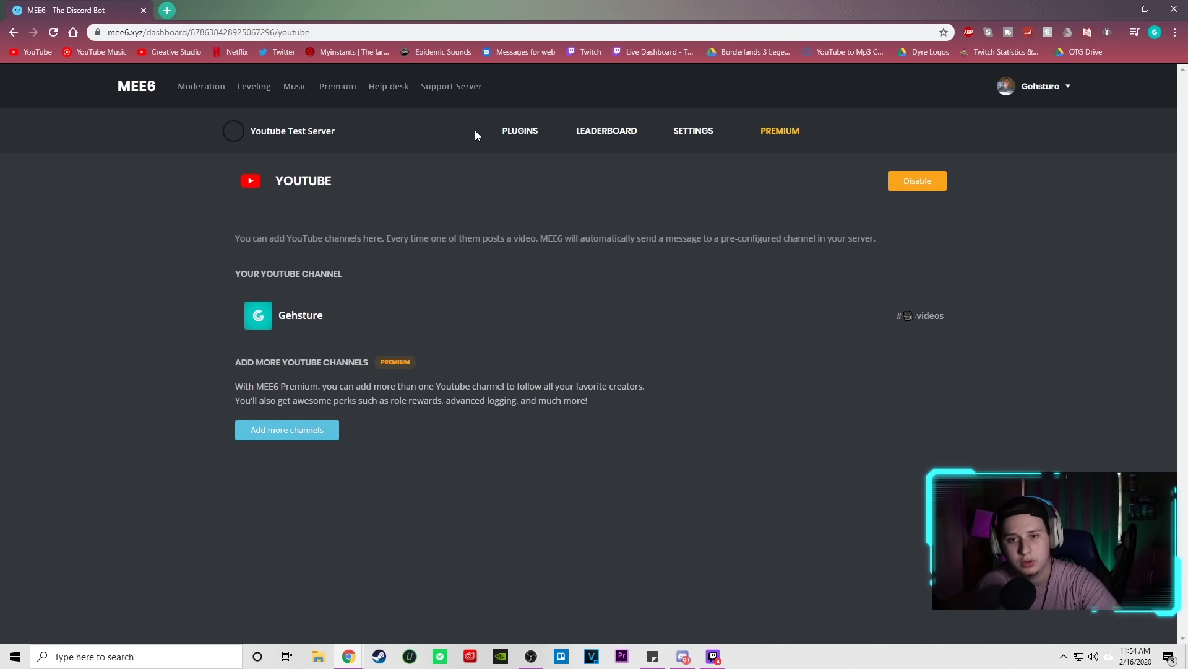
- Look over the MEE6 plugins overview, including Custom Commands, the Moderator plugin and the premium Music plugin
click(528, 128)
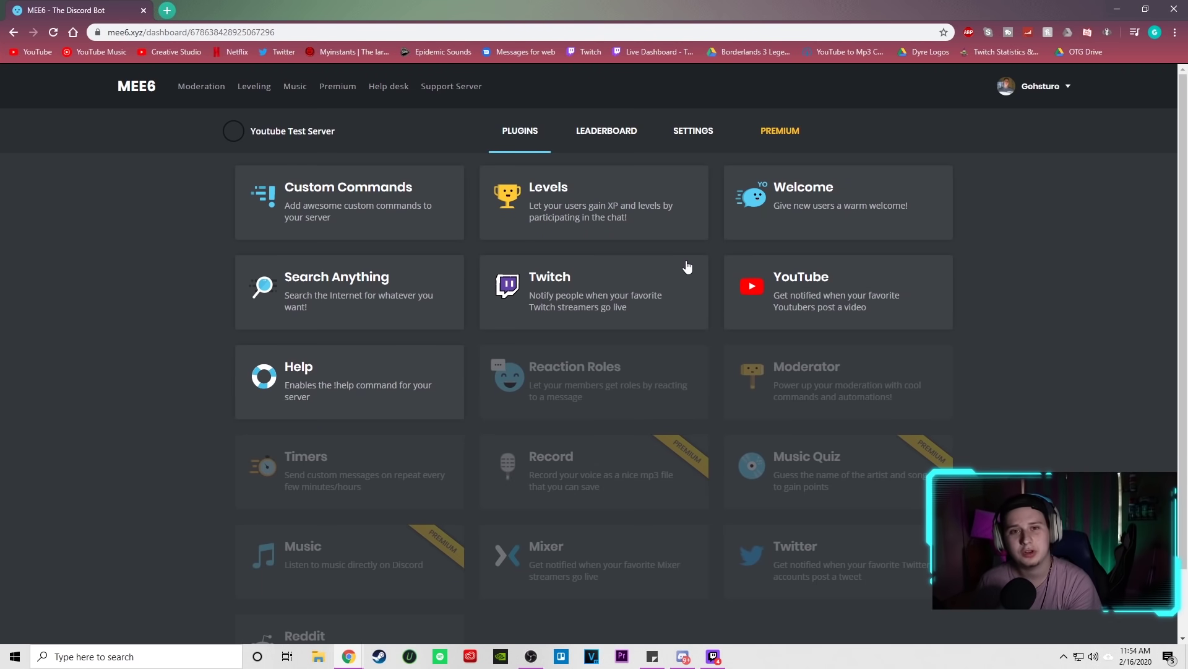
click(402, 188)
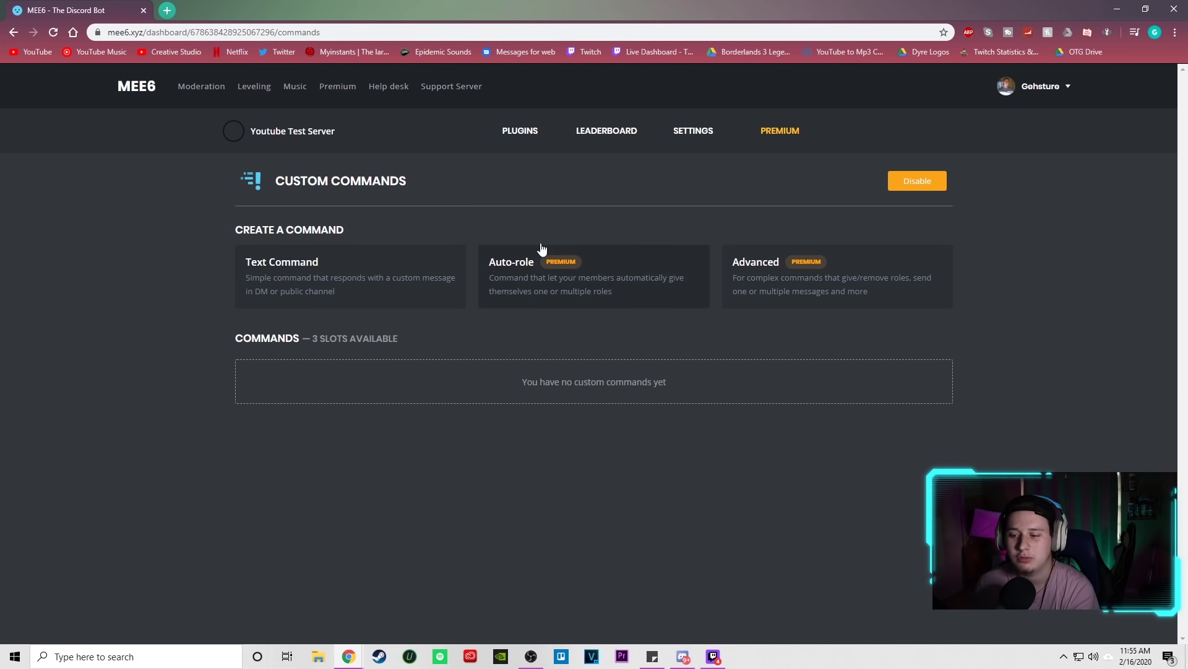
click(502, 130)
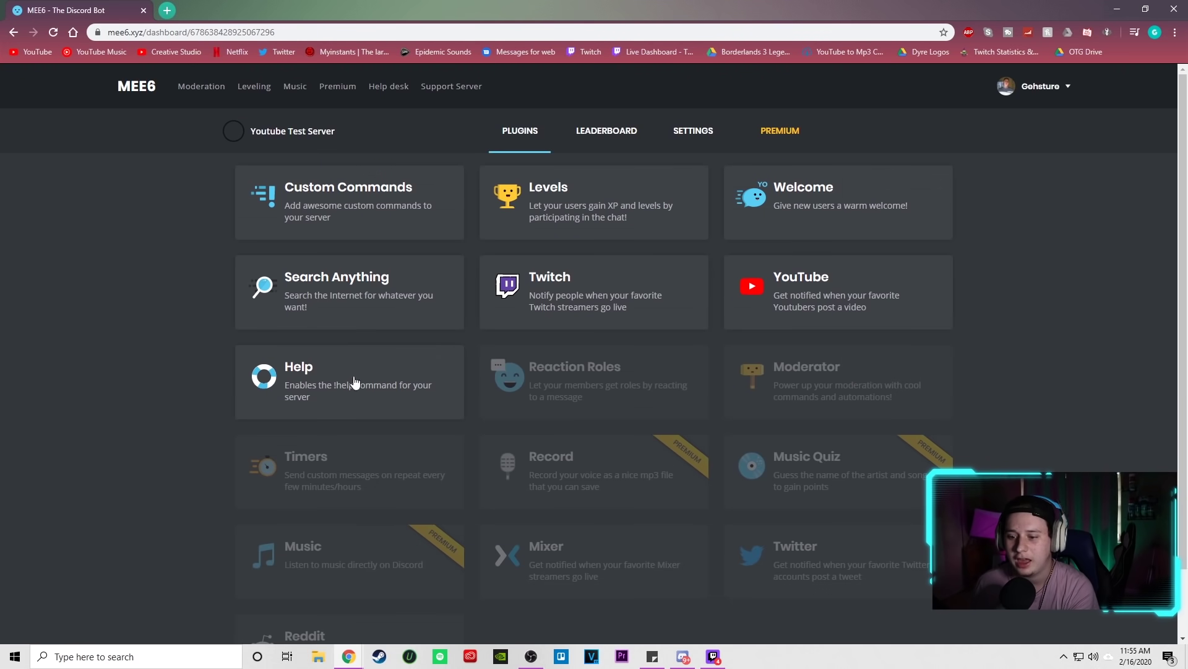
click(829, 370)
click(755, 334)
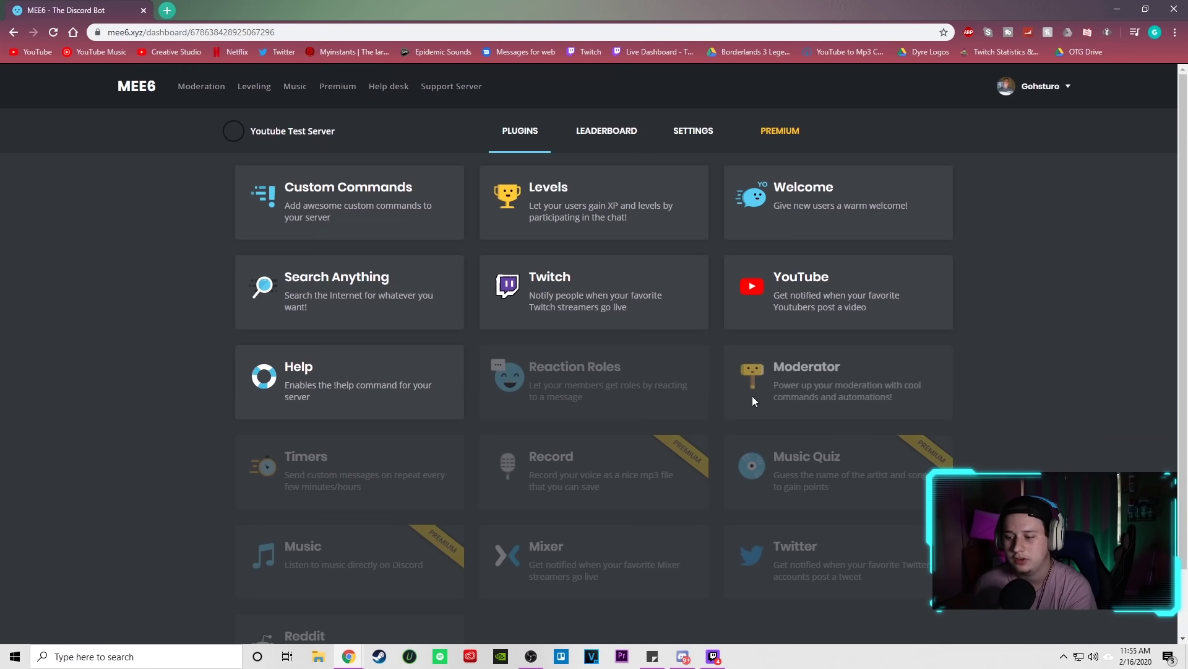
scroll(801, 379, down, 1)
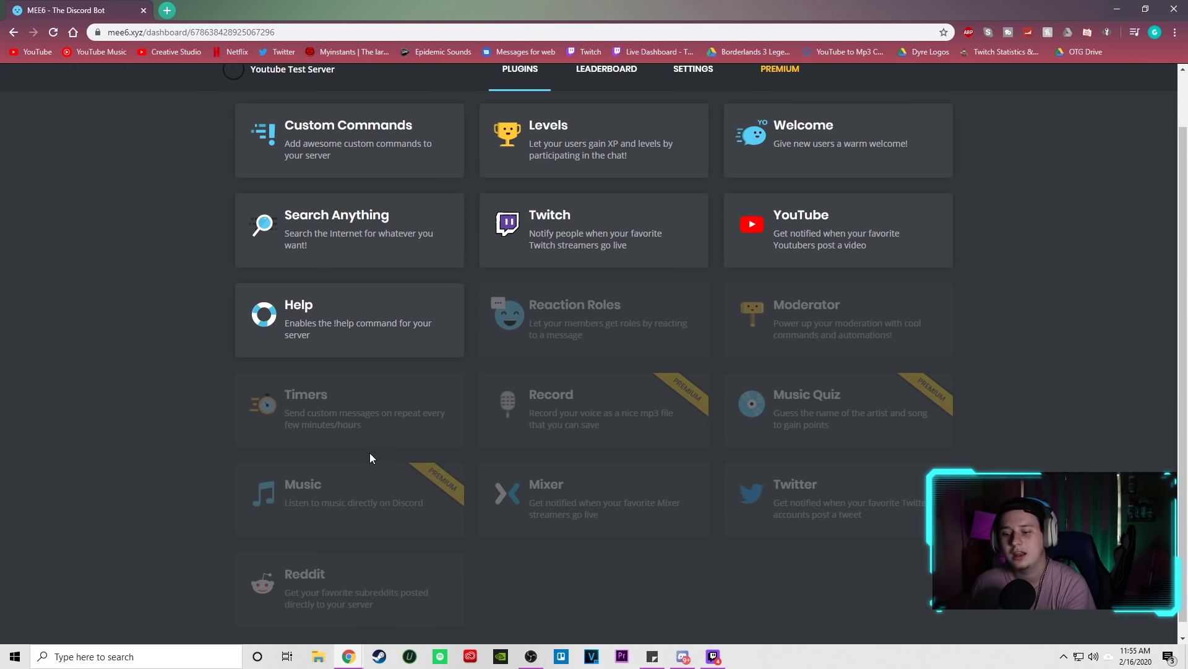
mouse_move(444, 514)
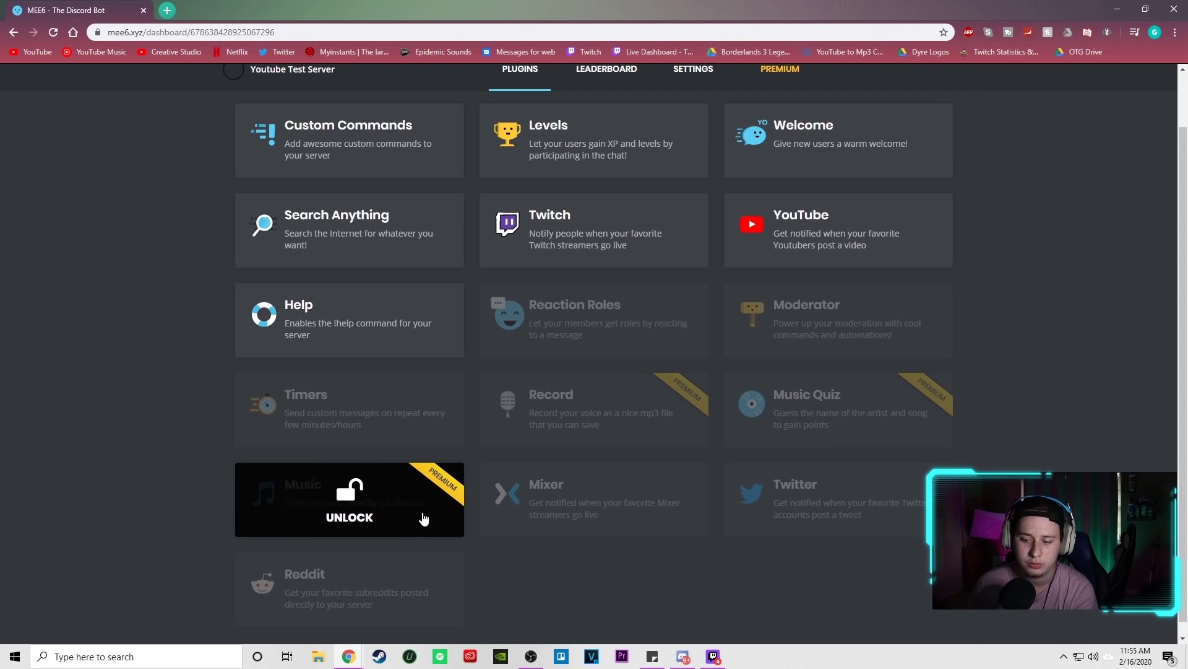
scroll(346, 481, up, 1)
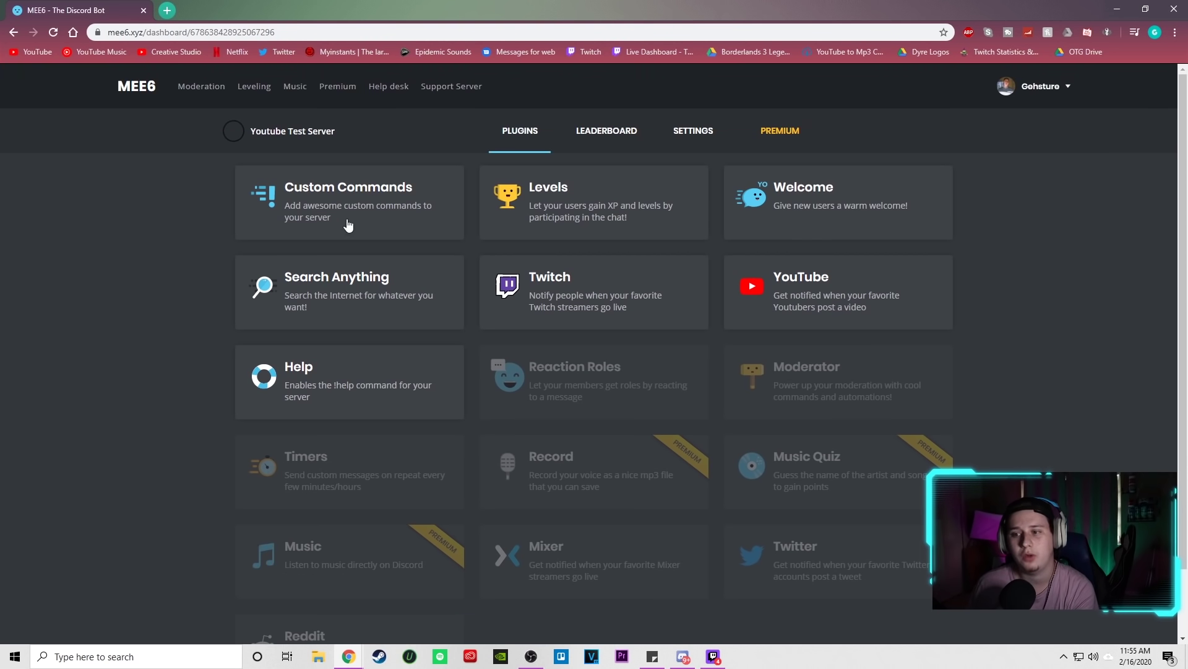
scroll(290, 258, down, 1)
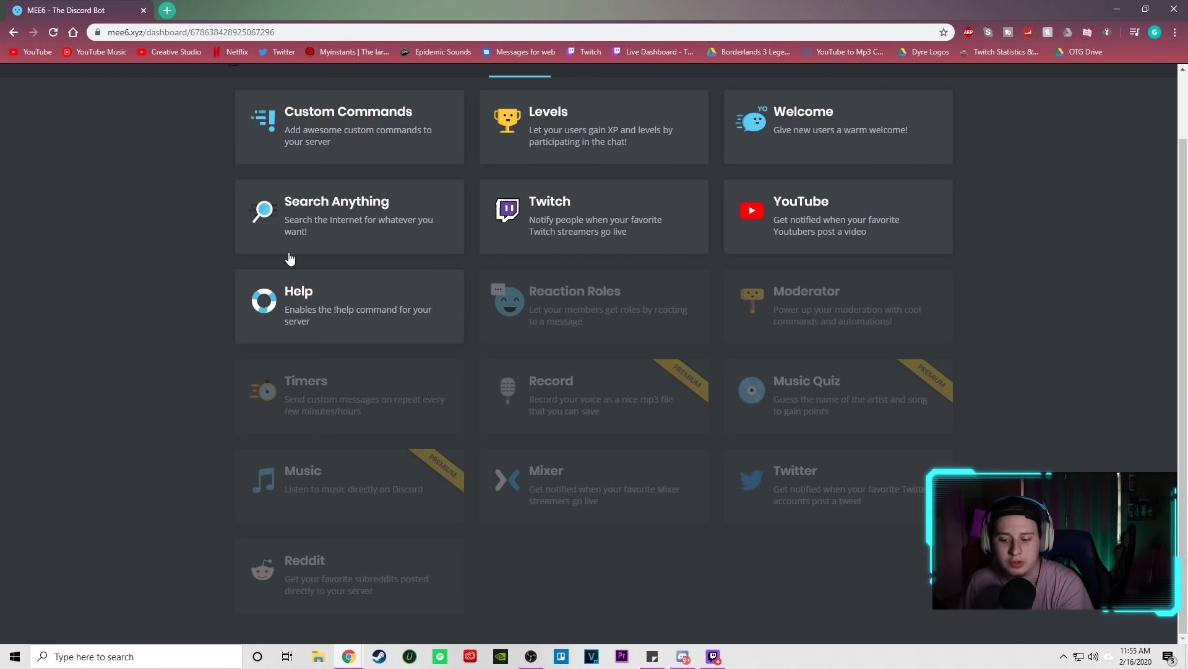
- Search Google for "rhythm bot" in a new browser tab and open the Rythm website
click(175, 10)
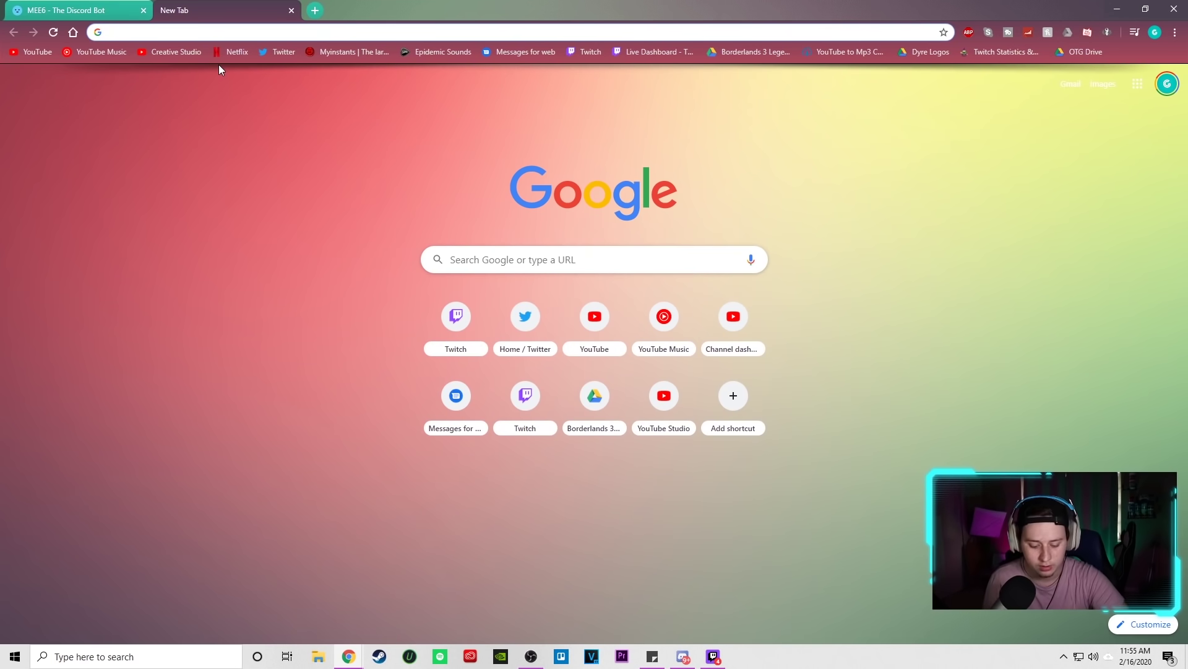
text(rhythm bot)
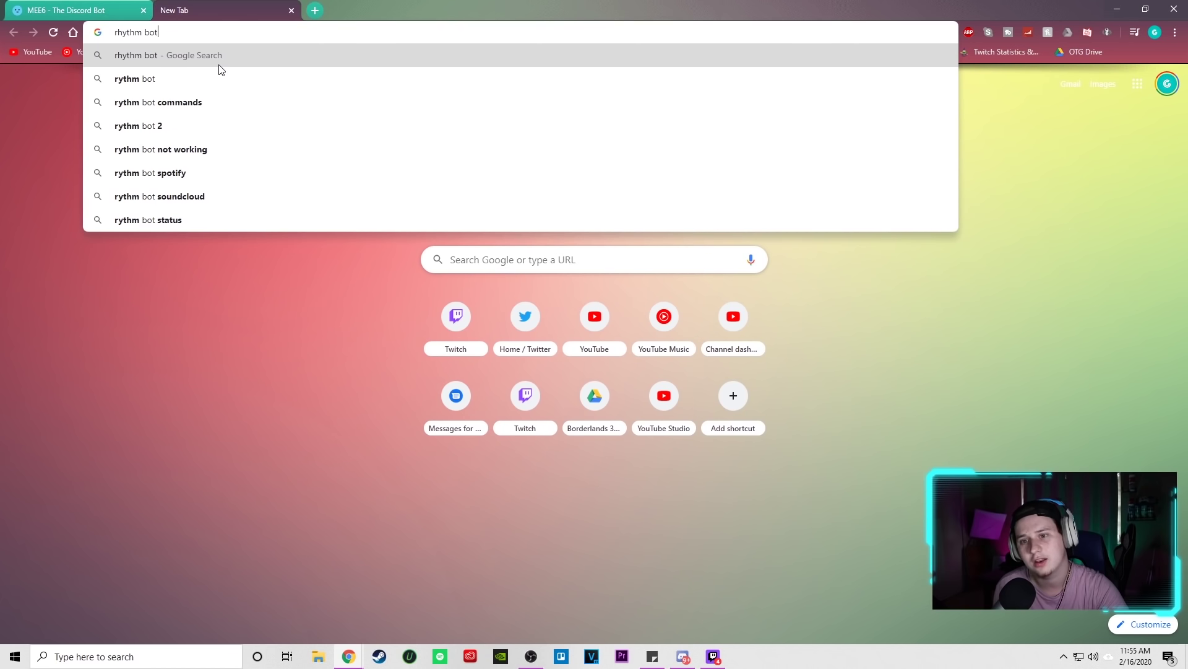
key(Return)
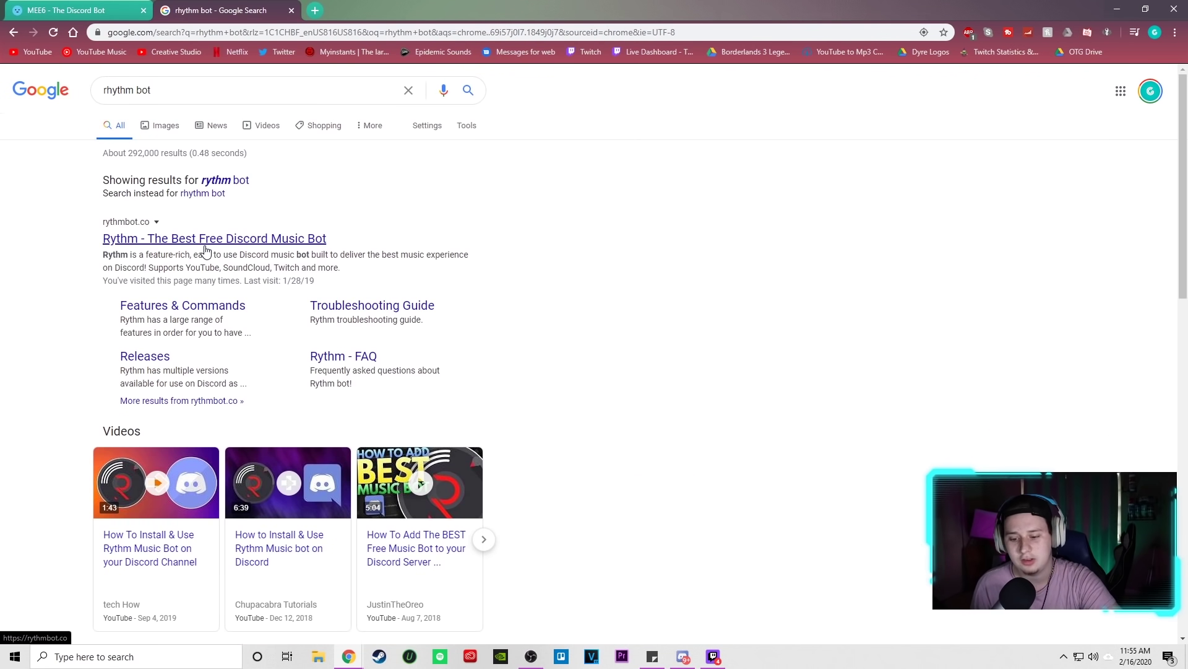
click(206, 241)
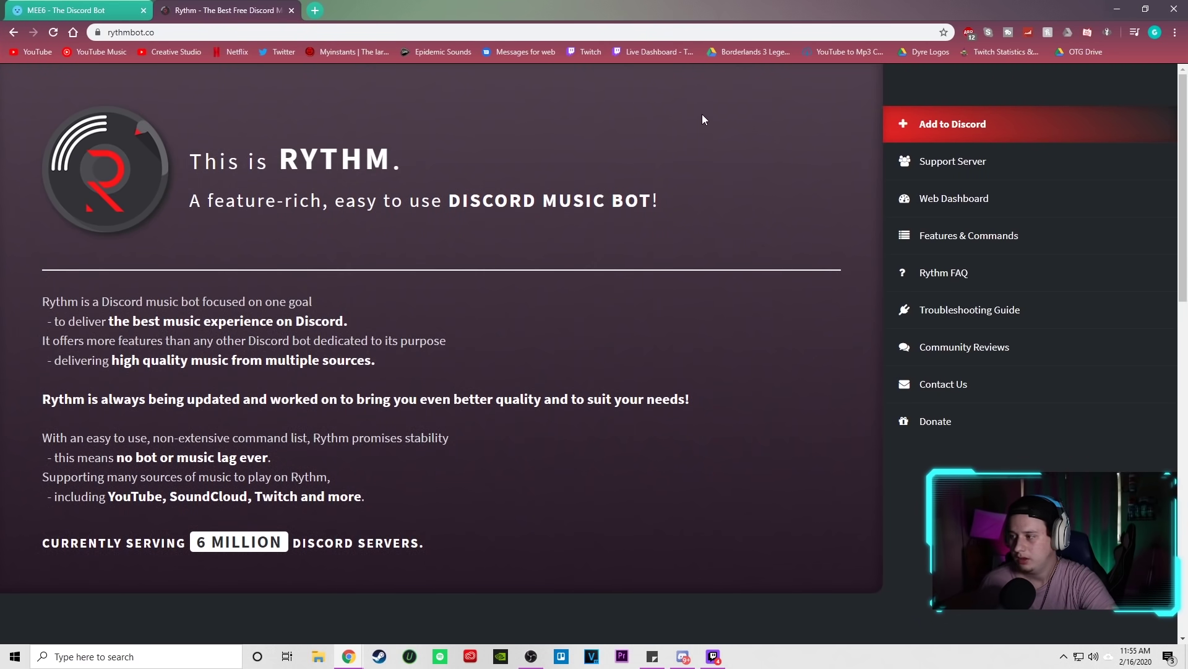
- Authorize the Rythm bot on the Youtube Test Server with Administrator permission, complete the robot check and switch to Discord
click(952, 122)
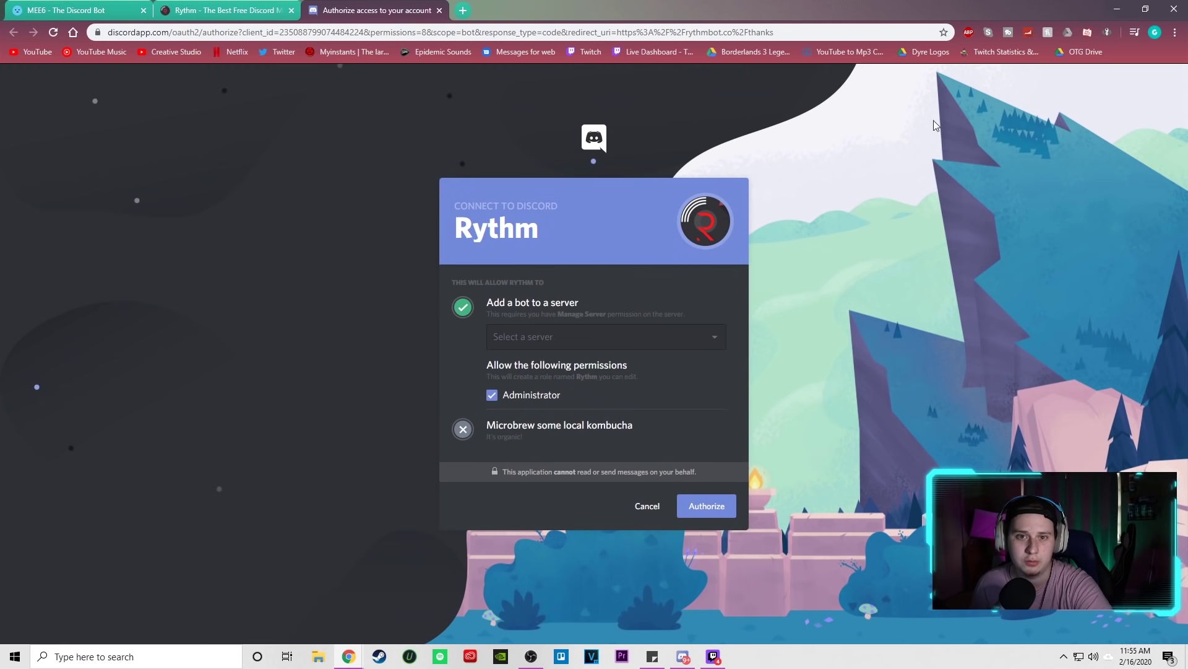
click(676, 340)
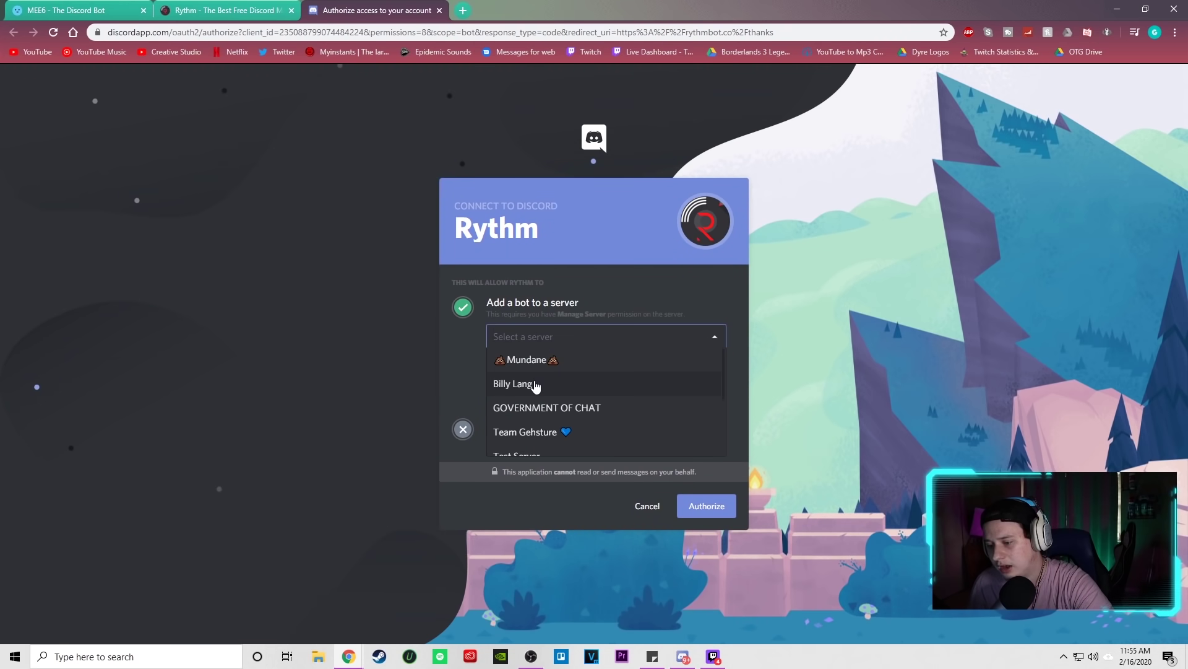
scroll(536, 386, down, 2)
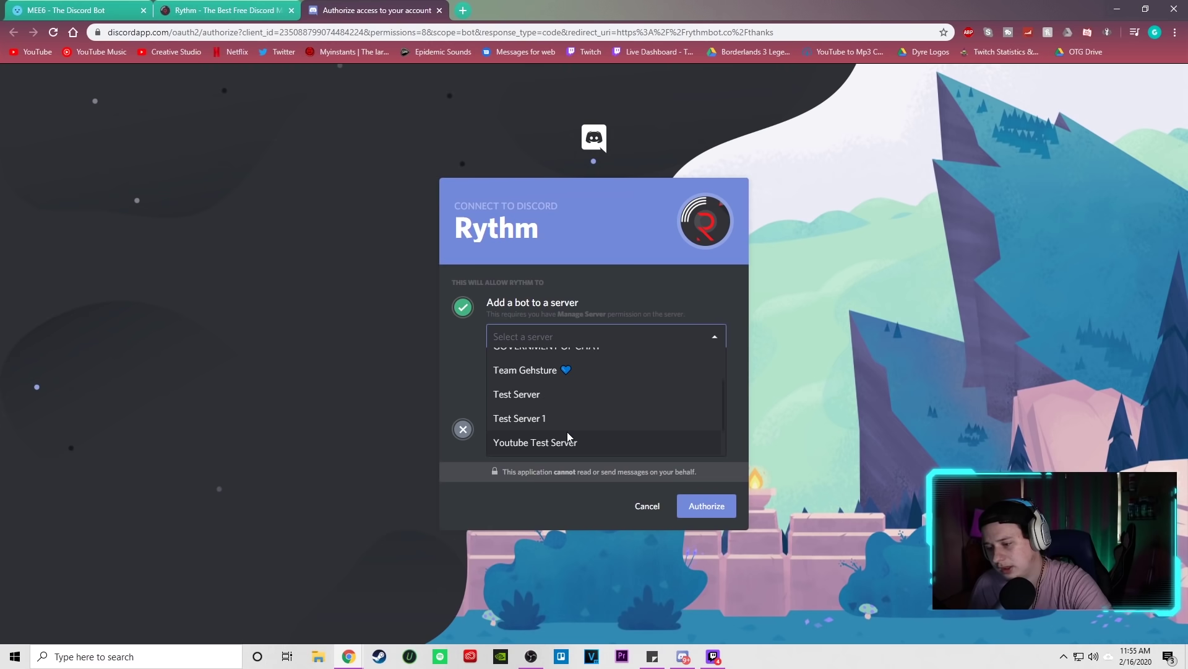
click(569, 440)
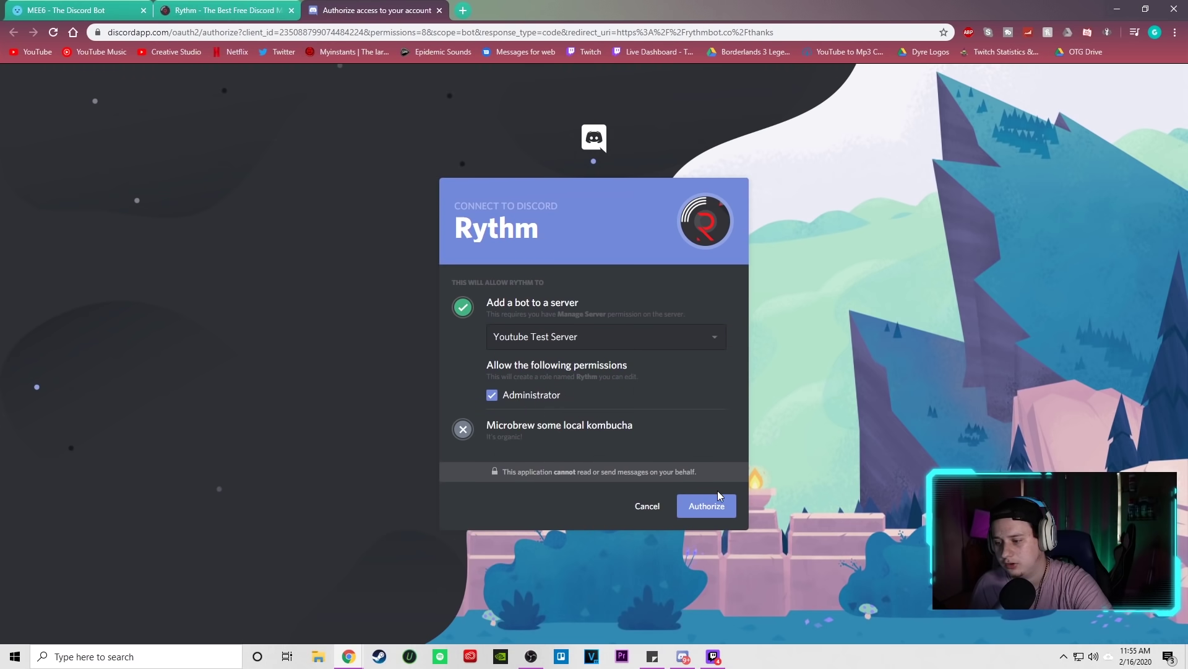
click(709, 509)
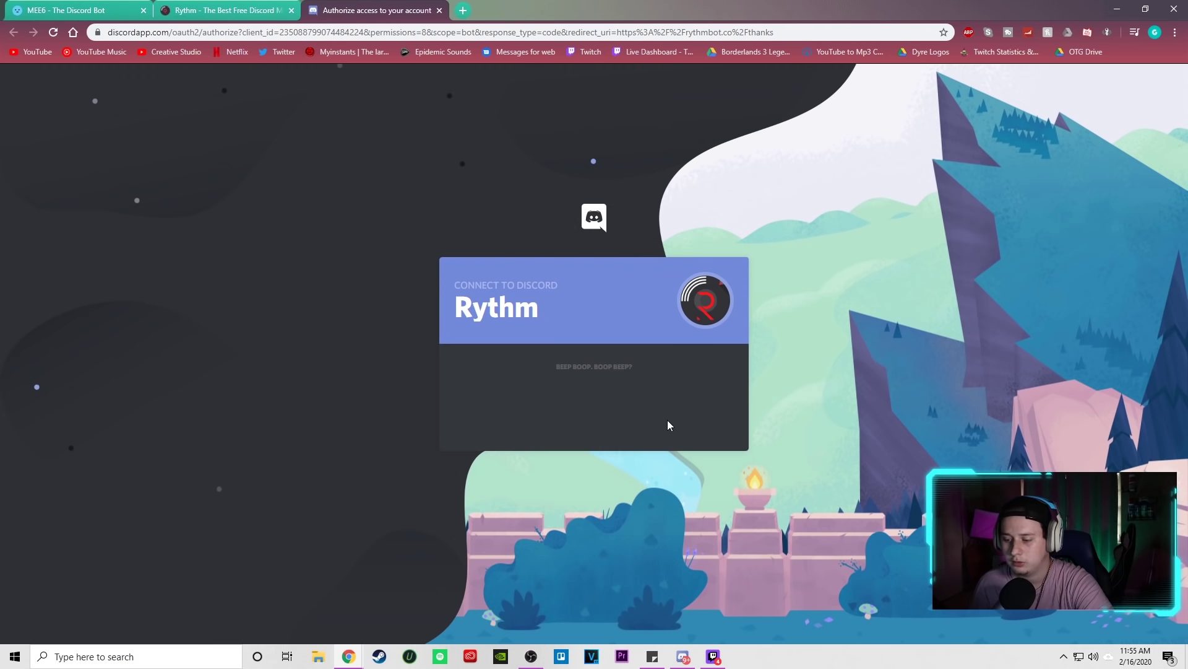
click(528, 413)
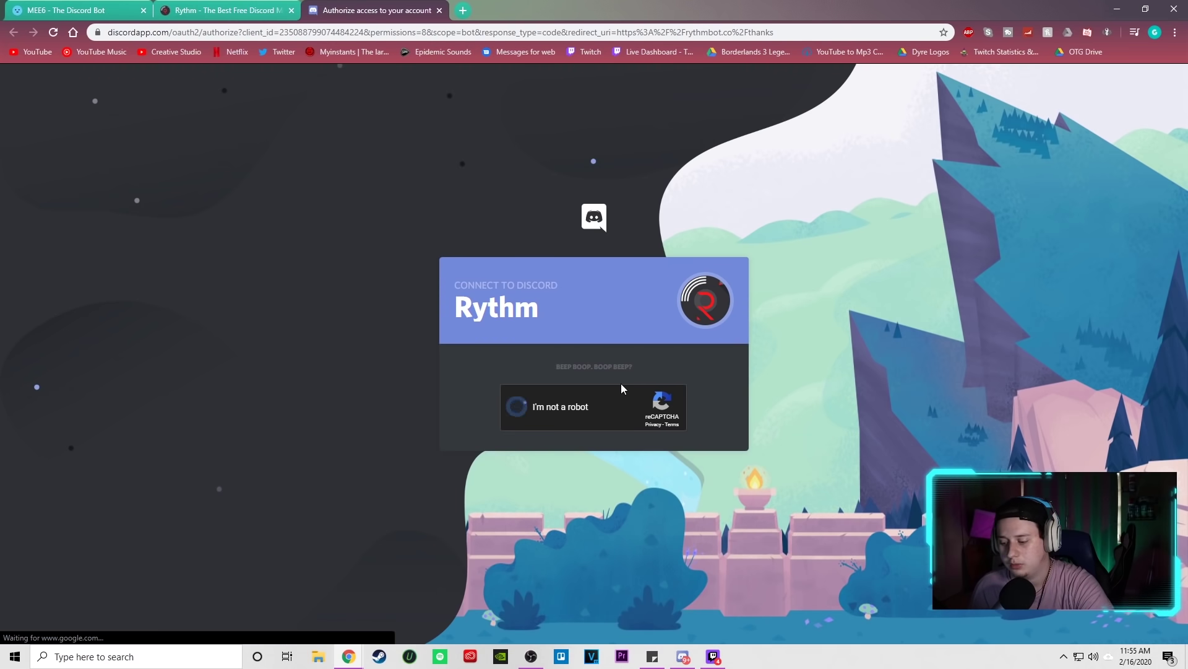
click(681, 659)
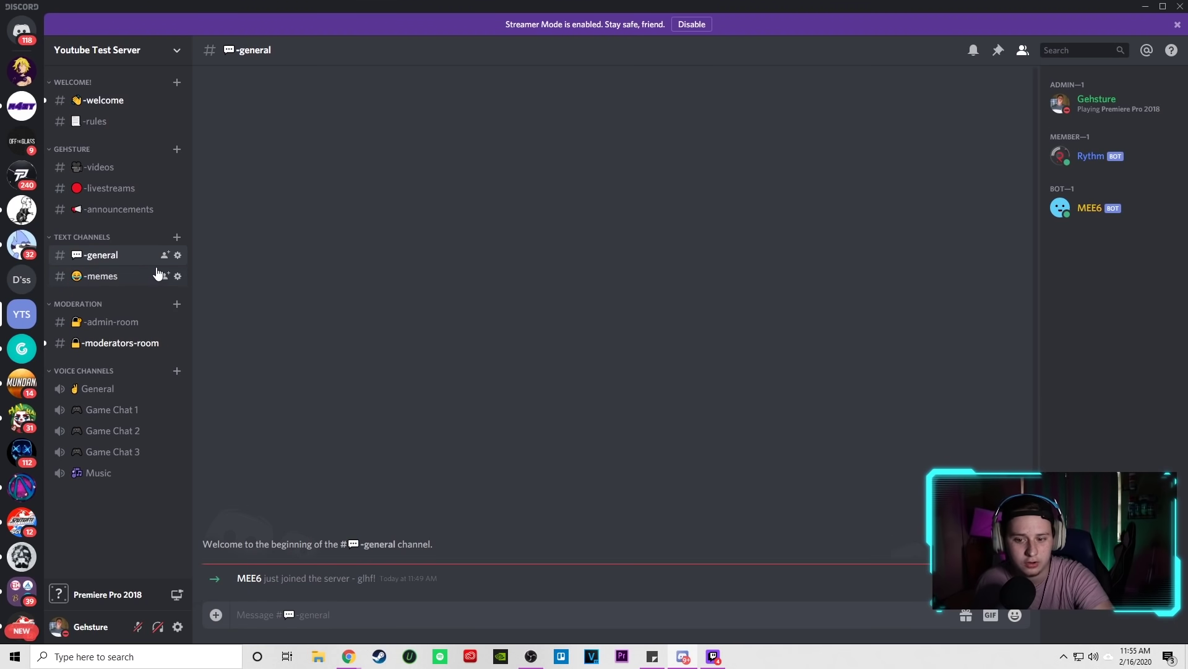
- Open the welcome channel and check the MEE6 welcome message posted for Rythm
click(112, 103)
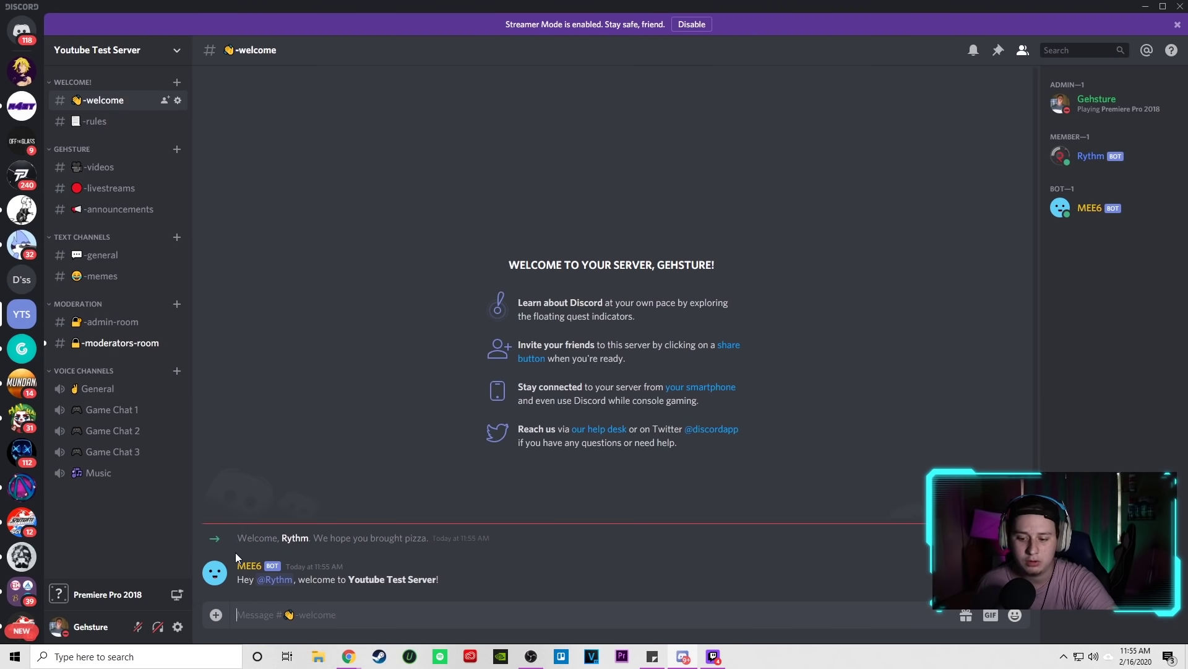
drag(238, 577, 472, 579)
click(472, 580)
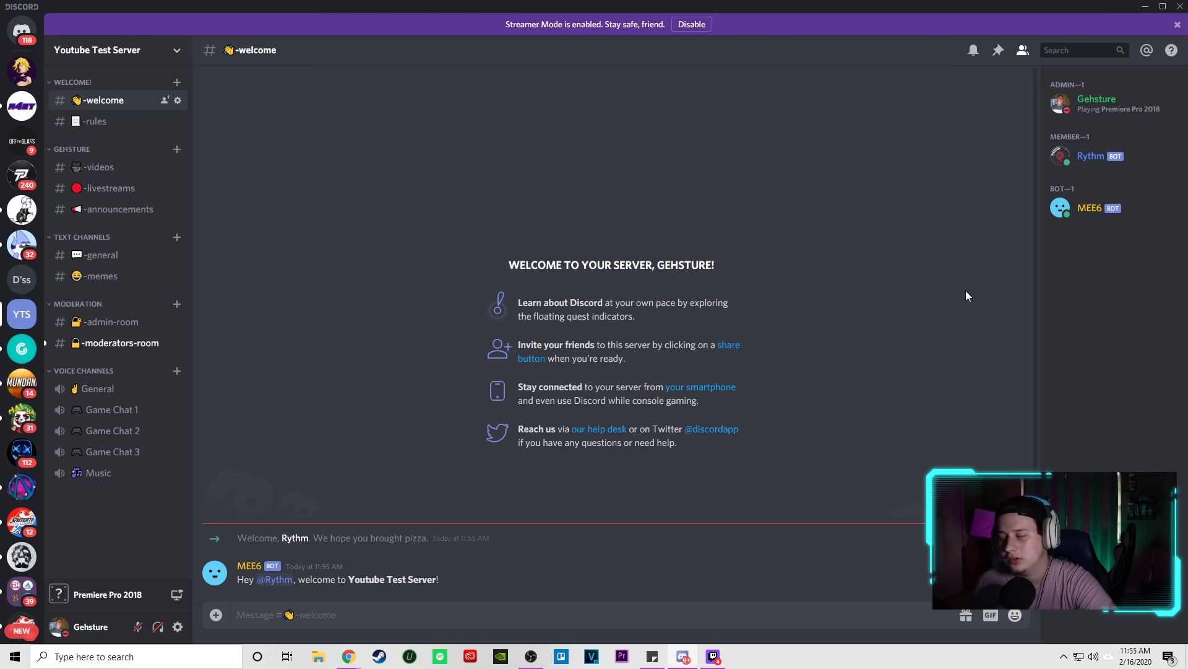
- Assign the Bot role to the Rythm bot on the Youtube Test Server
right_click(1097, 156)
click(1071, 126)
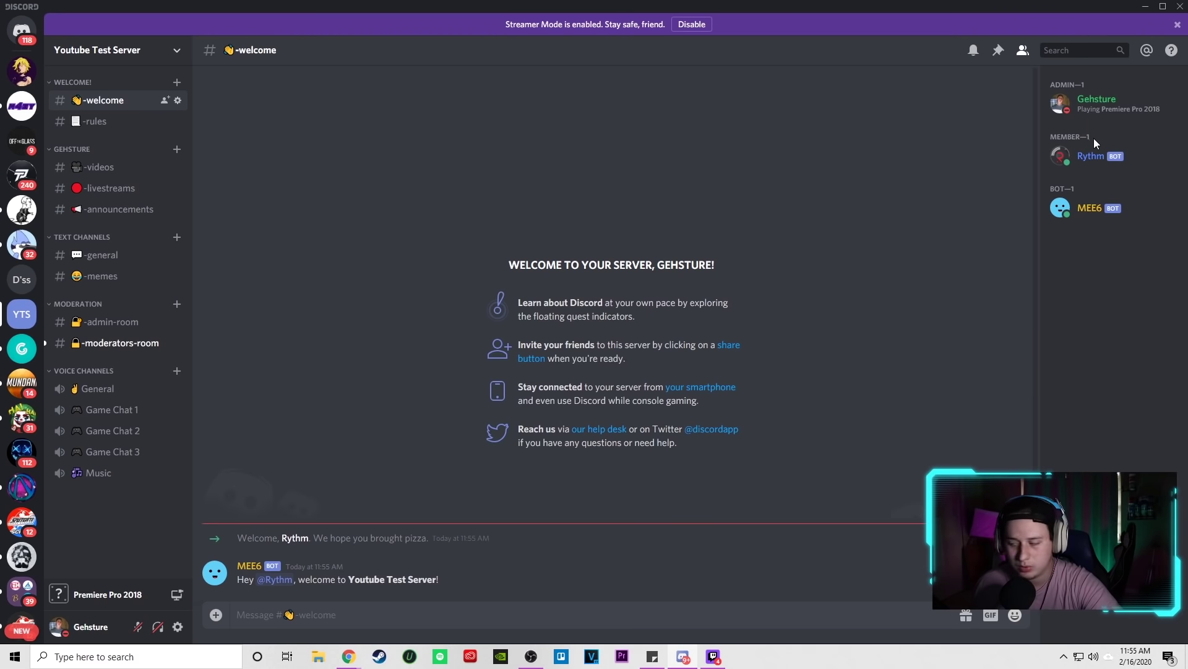
right_click(1102, 156)
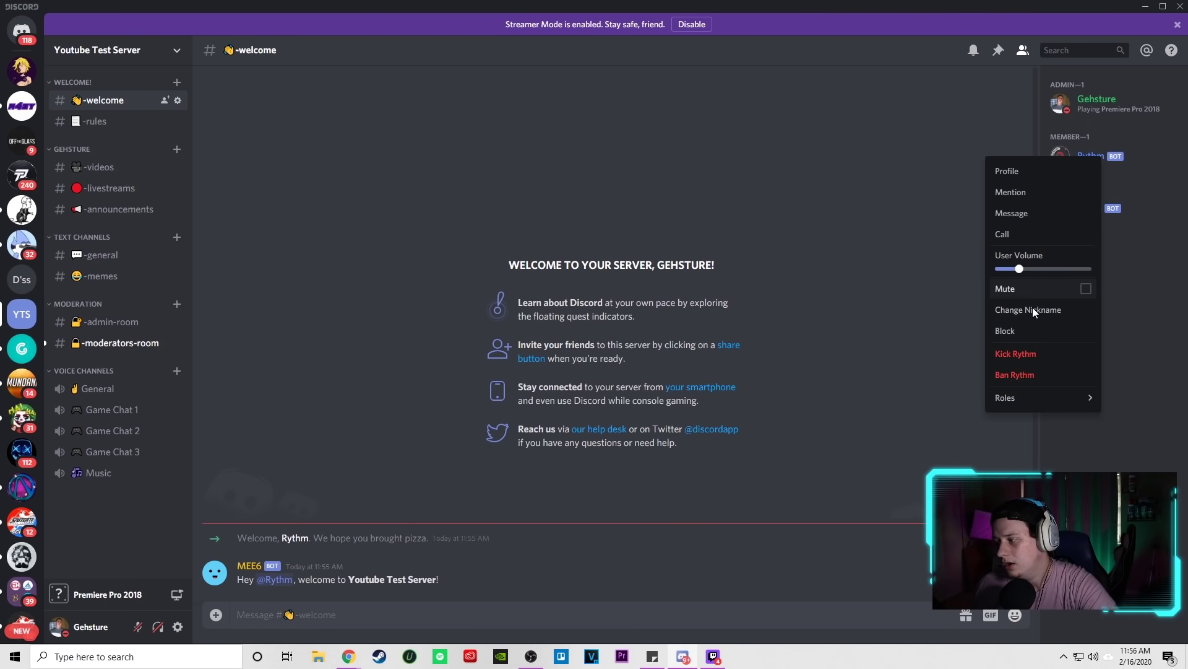
mouse_move(1035, 402)
click(967, 397)
click(967, 419)
click(863, 260)
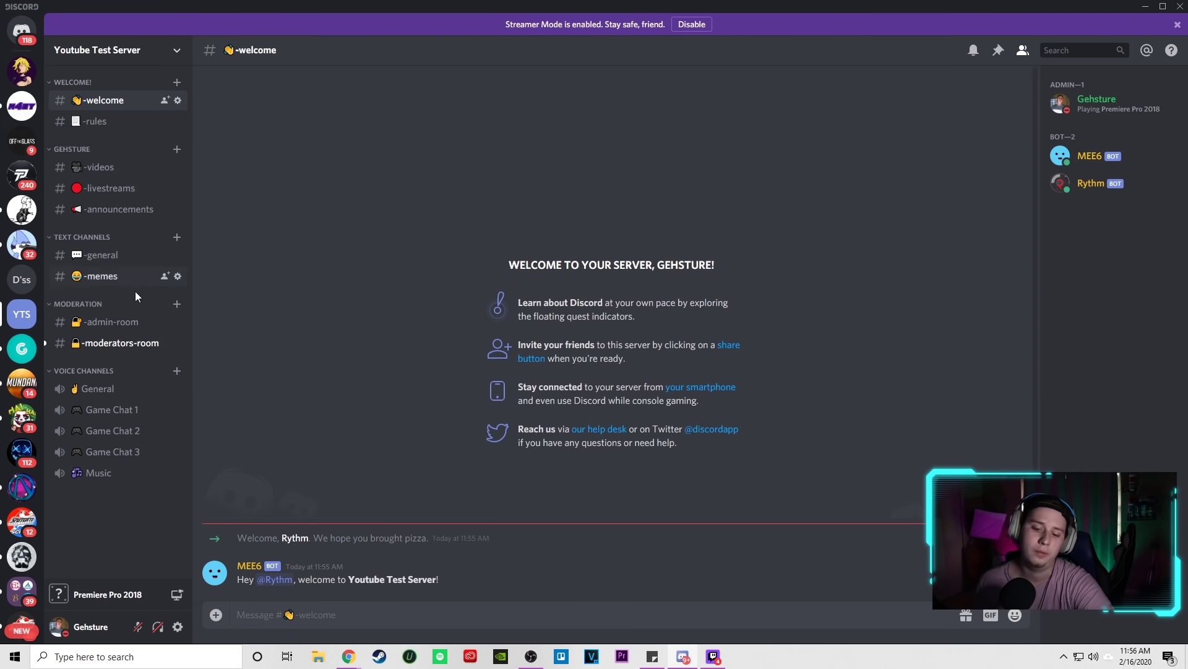
- Create a text channel named "bot-commands" with a robot emoji and hyphen prefix in the Text Channels category
click(155, 253)
click(177, 237)
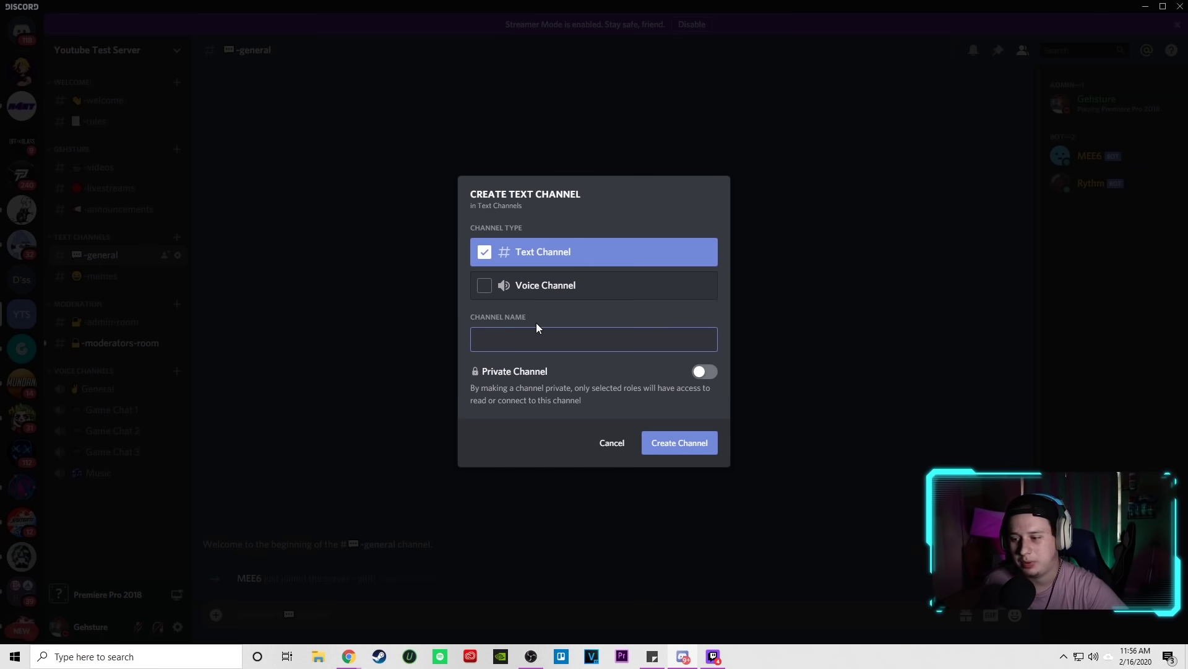
text(bot-commands)
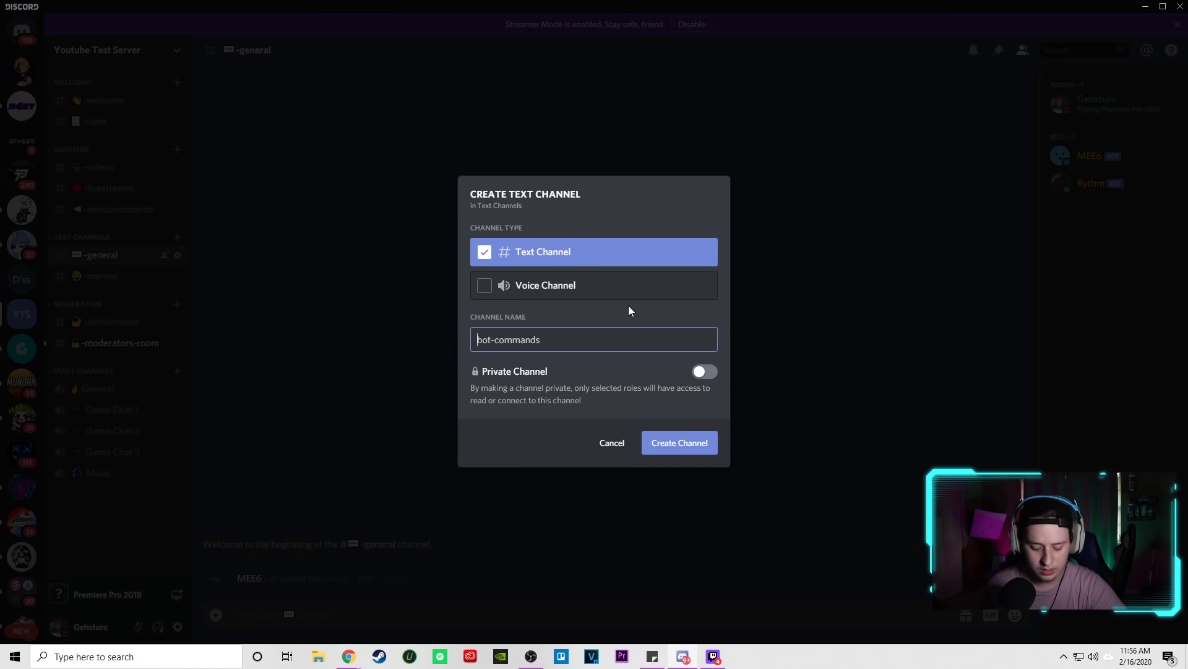
key(super+period)
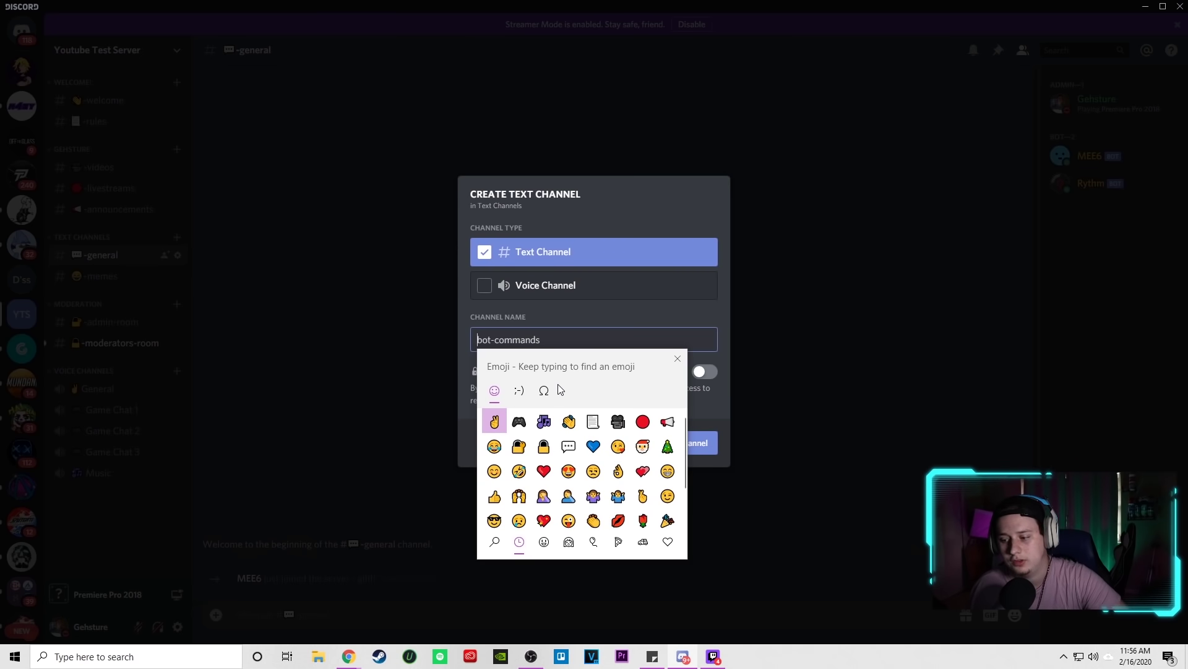
text(rob)
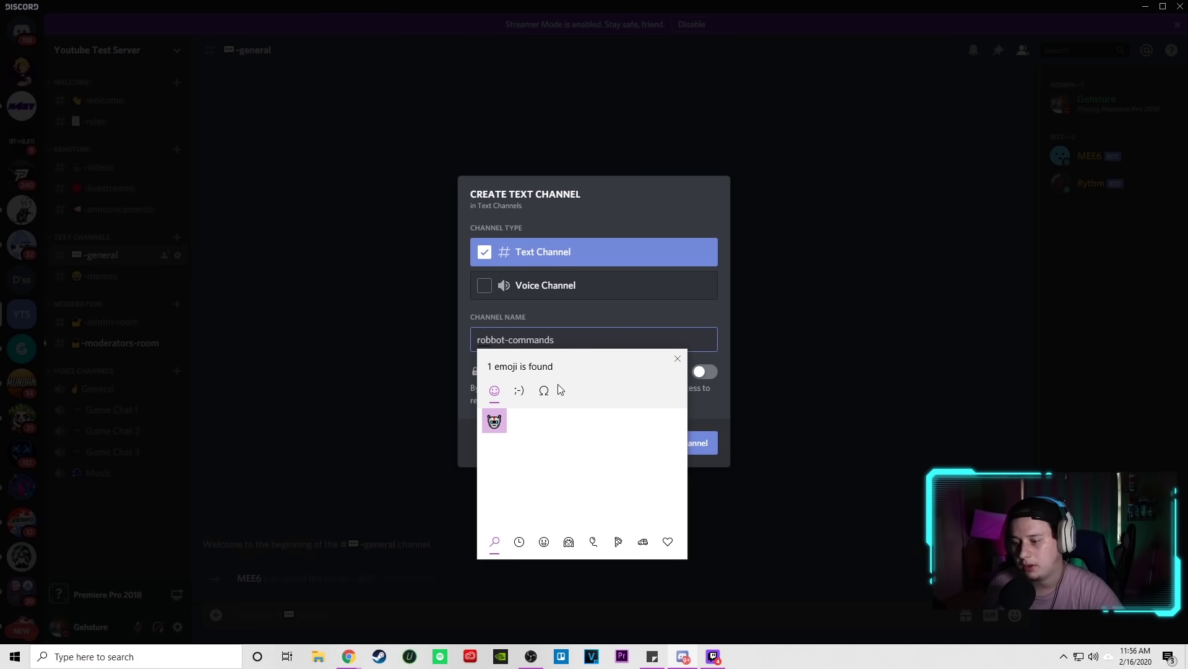
click(494, 420)
text(-)
click(668, 445)
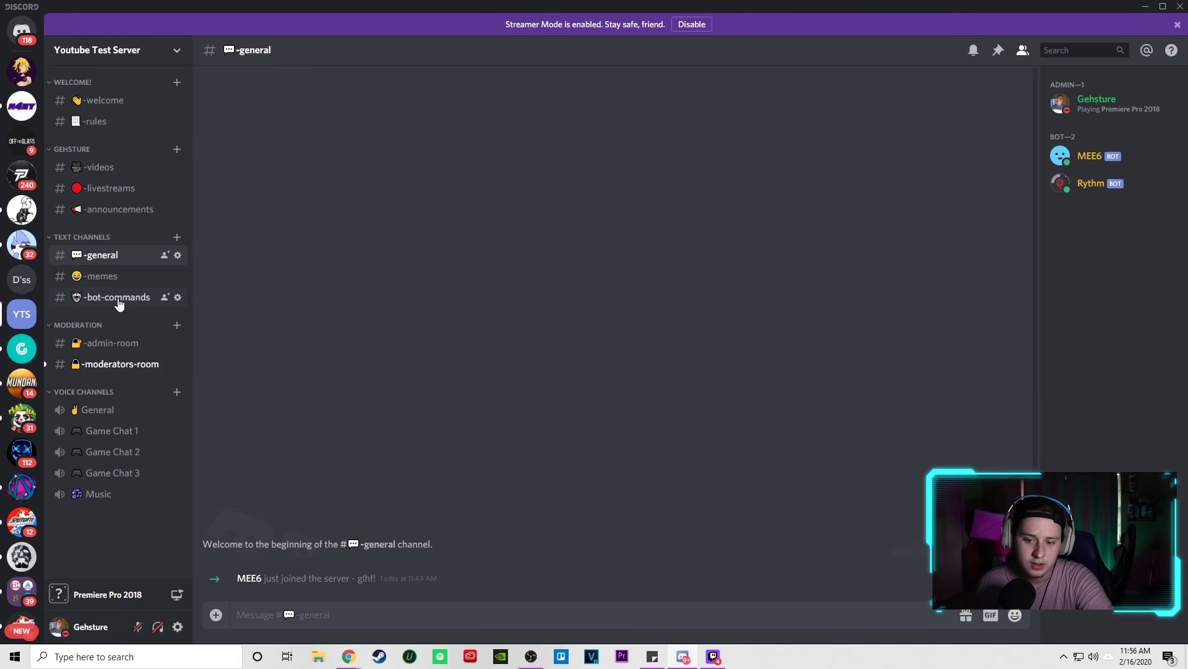
- Join the Music voice channel and send "!p problems ian dior" in the bot-commands channel to play the song
click(119, 298)
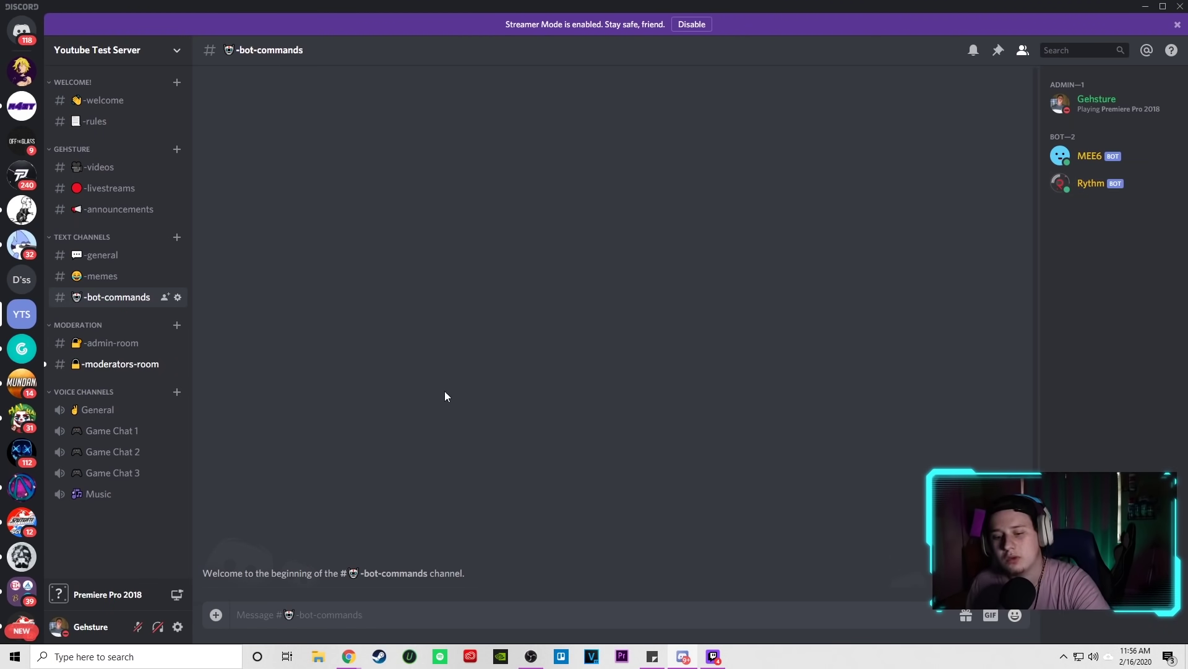
click(101, 411)
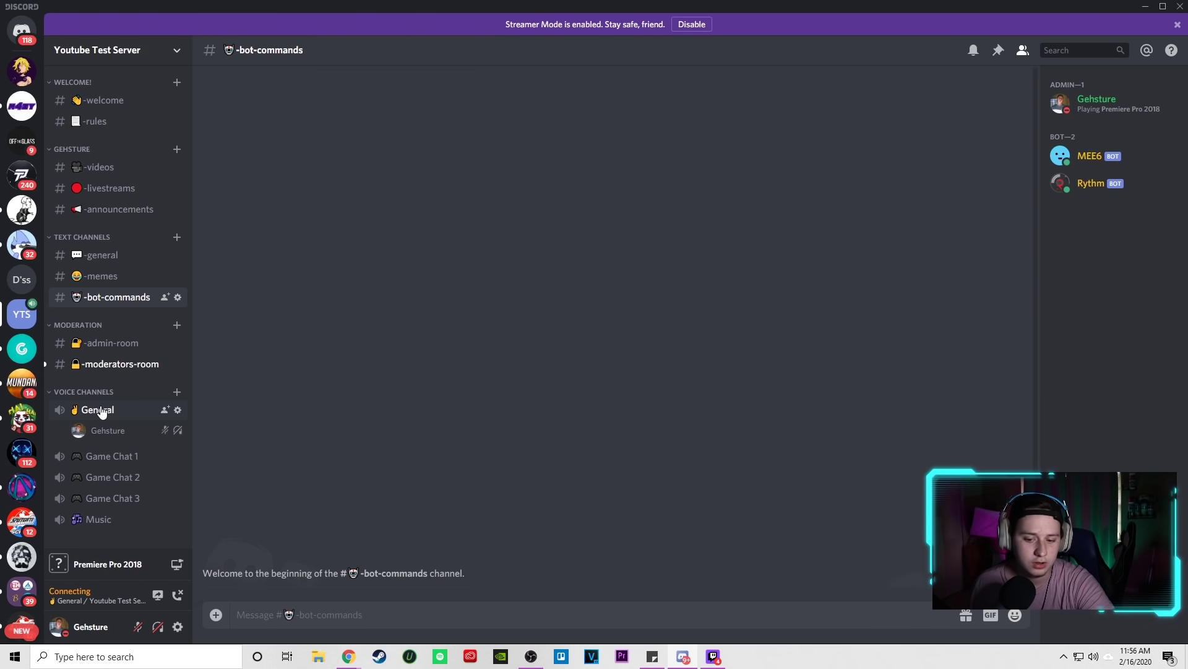
click(100, 519)
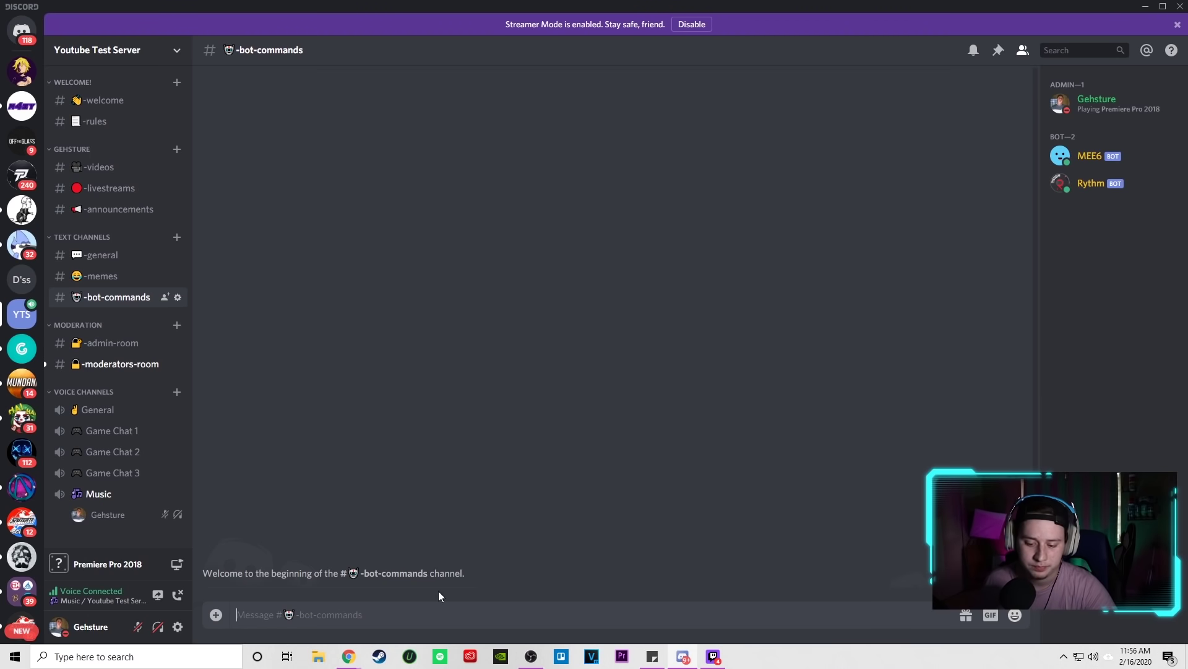
text(!)
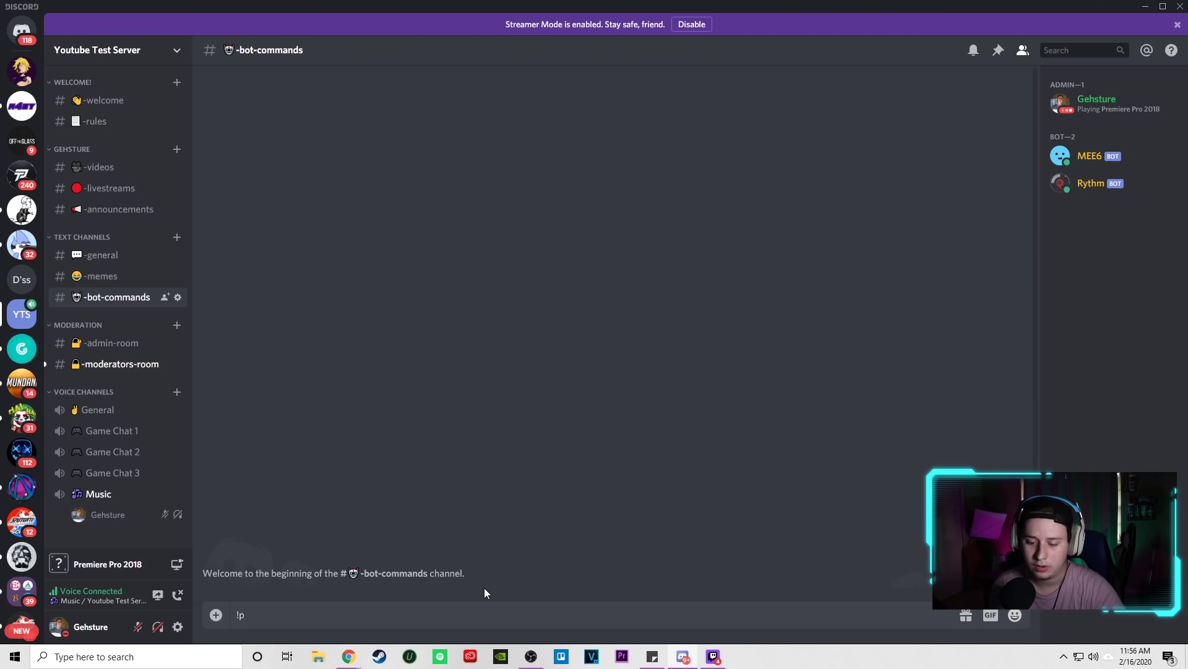
text(p problems ian di)
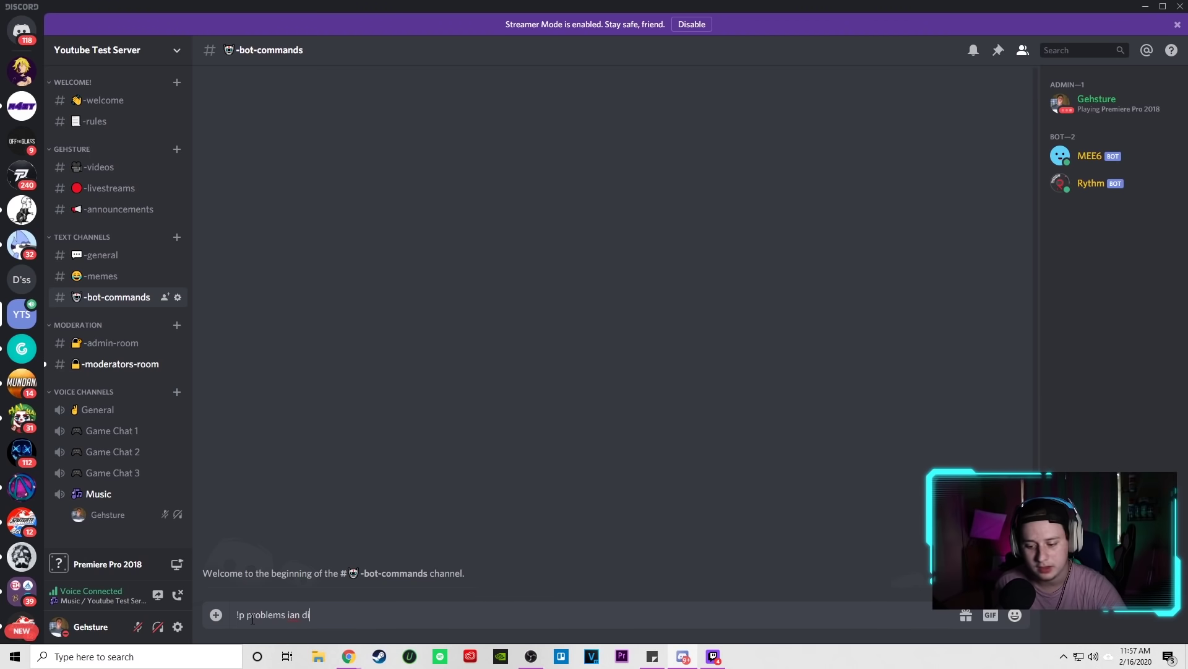
key(Return)
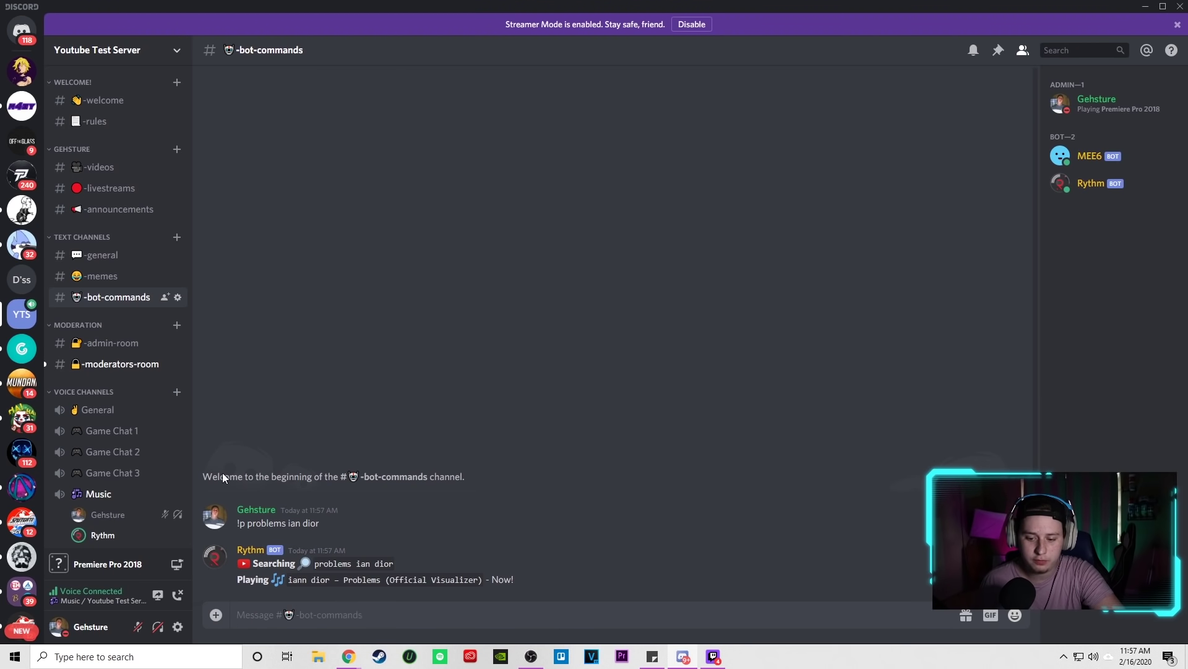
- Pause Rythm's playback by sending "!pause" in the bot-commands channel
scroll(110, 489, down, 1)
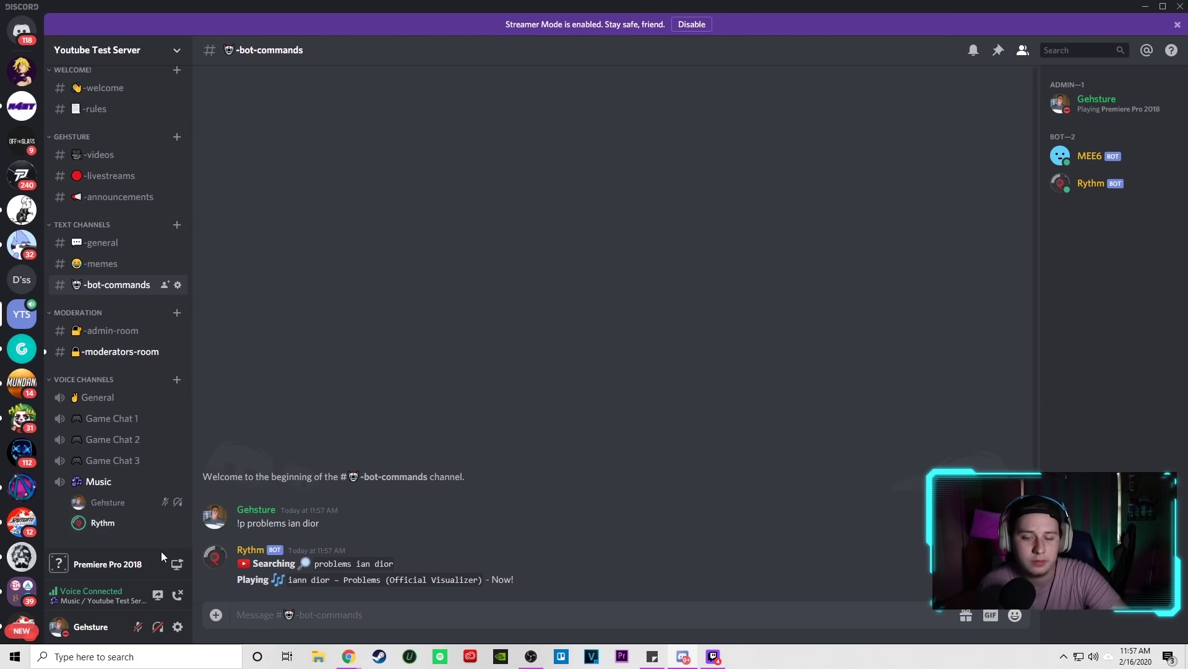
text(!pause)
key(Return)
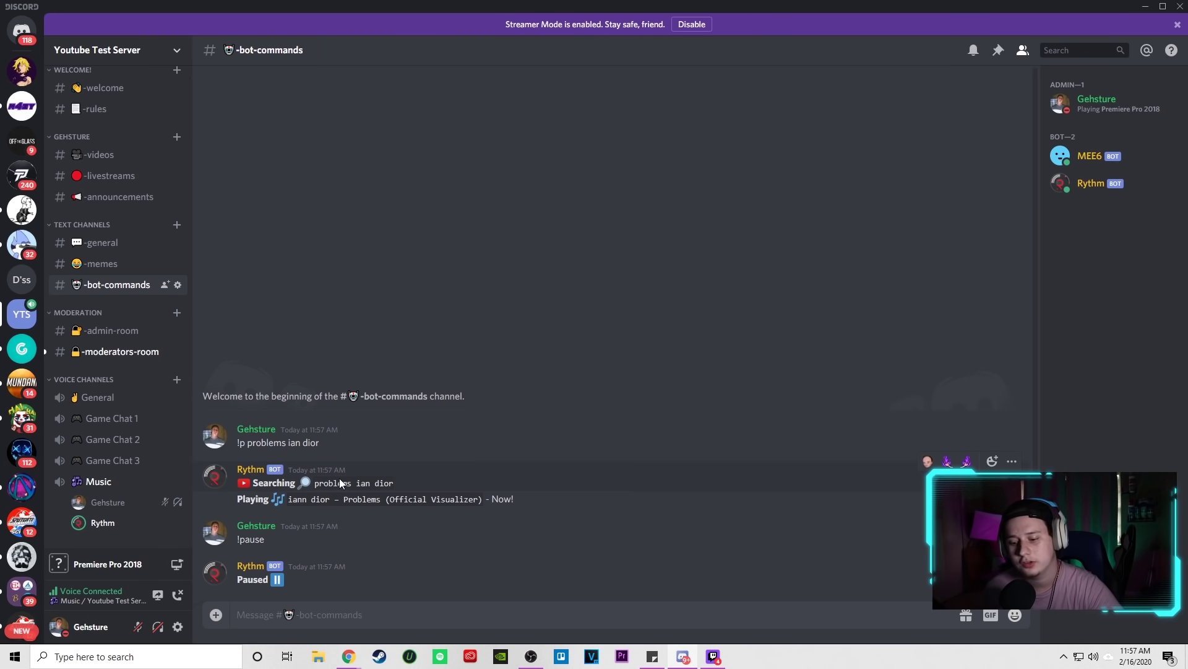
- Send "!disconnect" to remove Rythm from the Music voice channel, and leave the voice channel yourself
text(!dis)
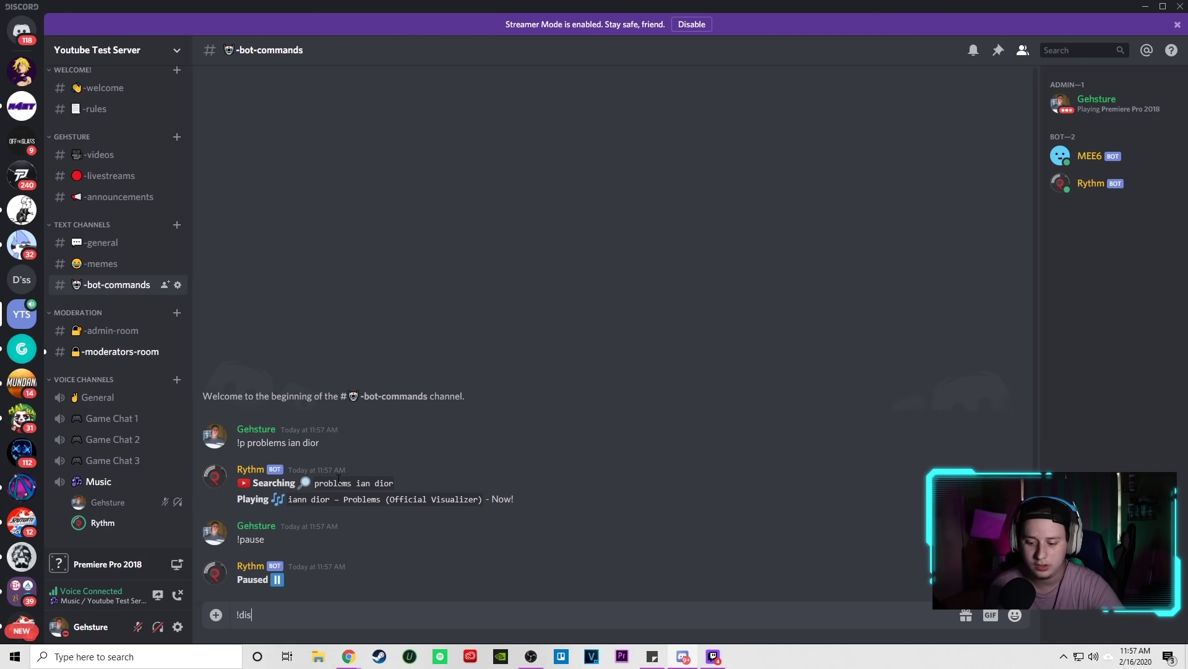
text(connec)
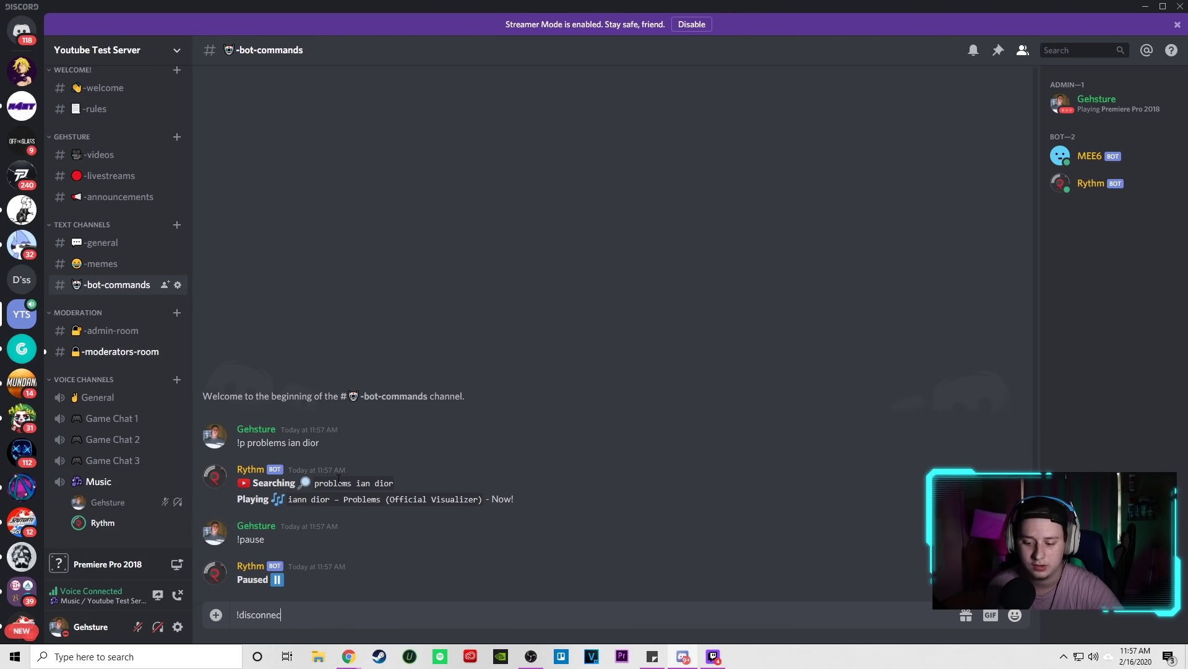
text(t)
key(Return)
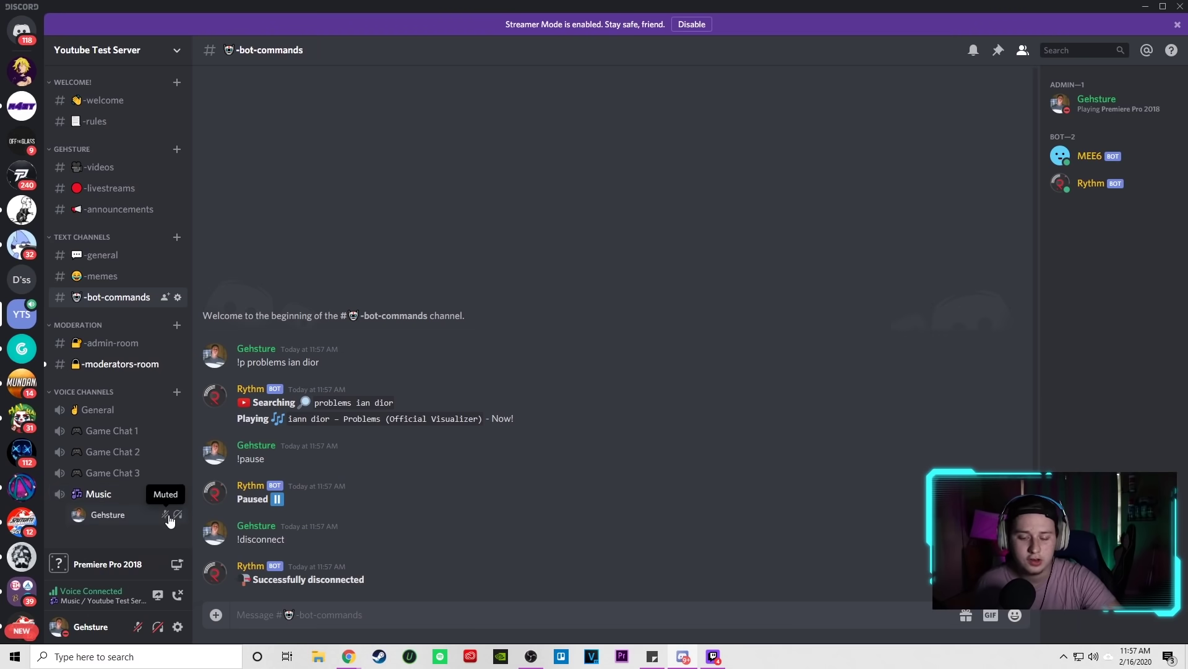
click(177, 594)
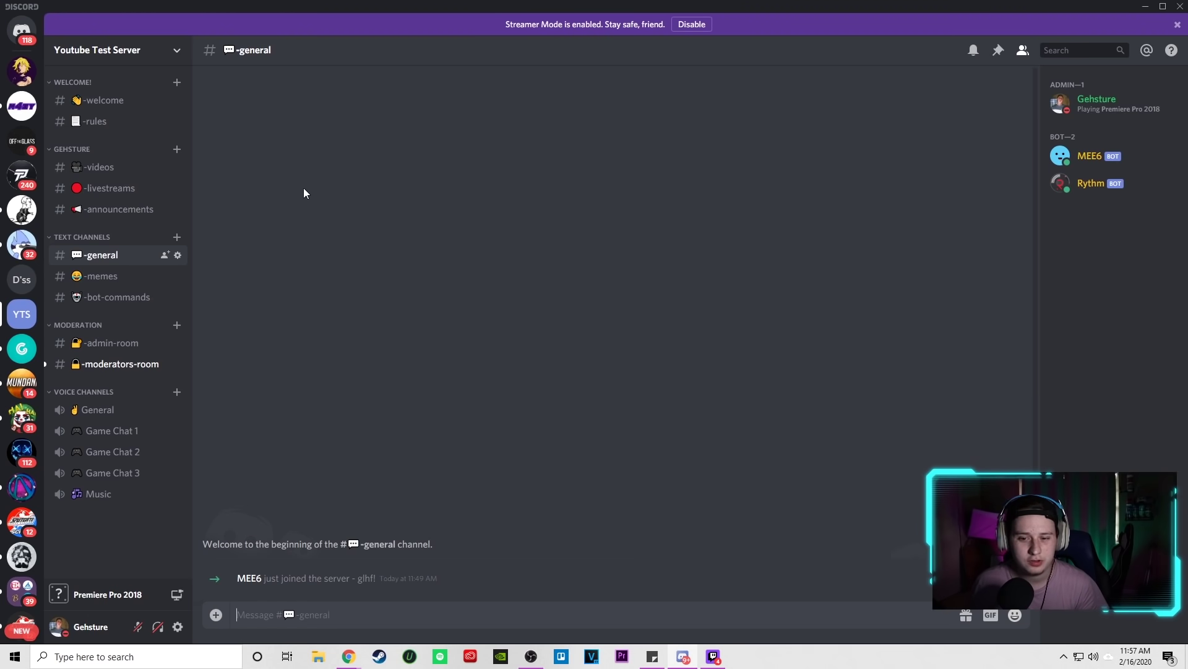
- Look over the livestreams and videos channels, ending back in the general channel
click(108, 188)
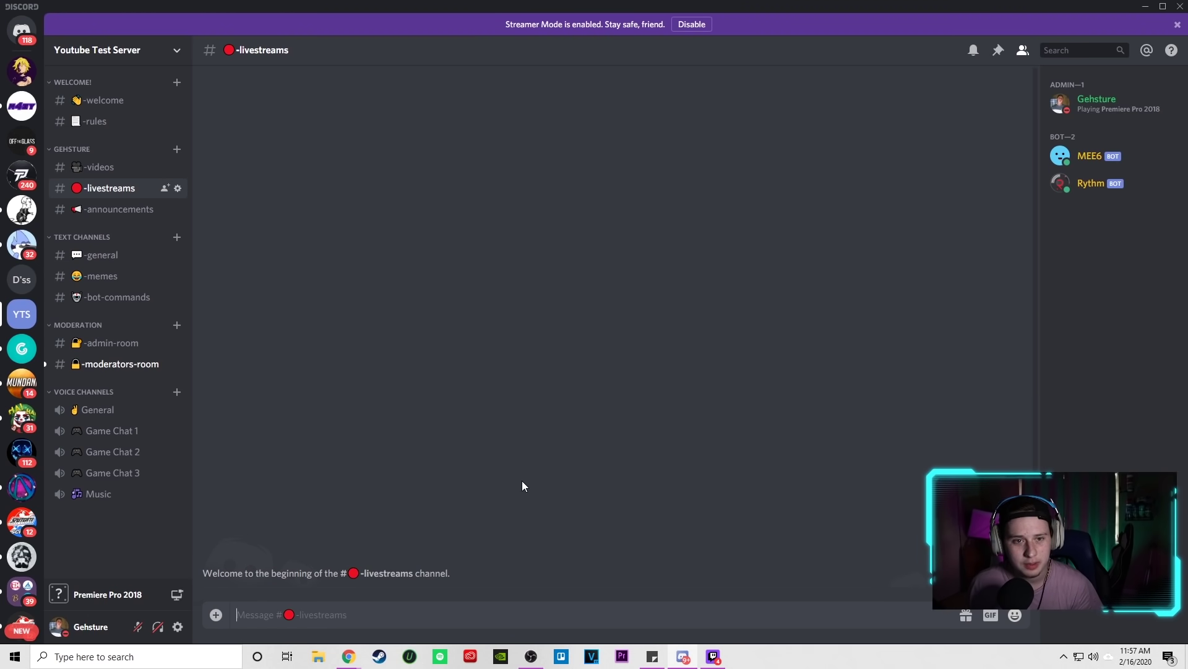
click(116, 168)
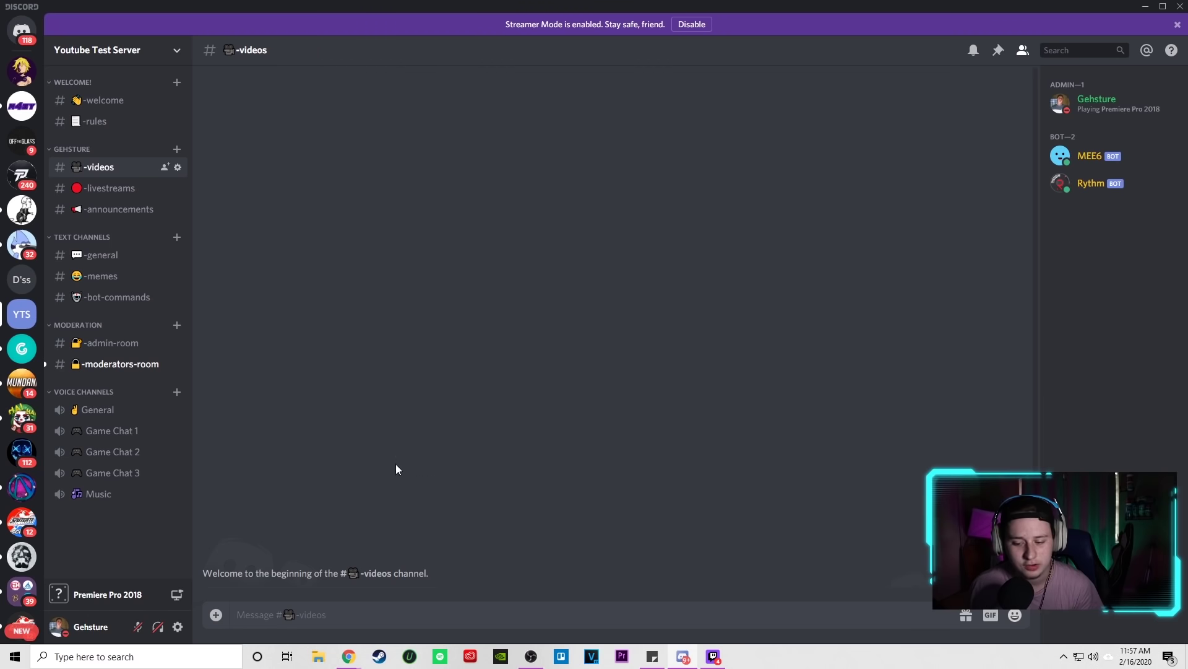
click(107, 260)
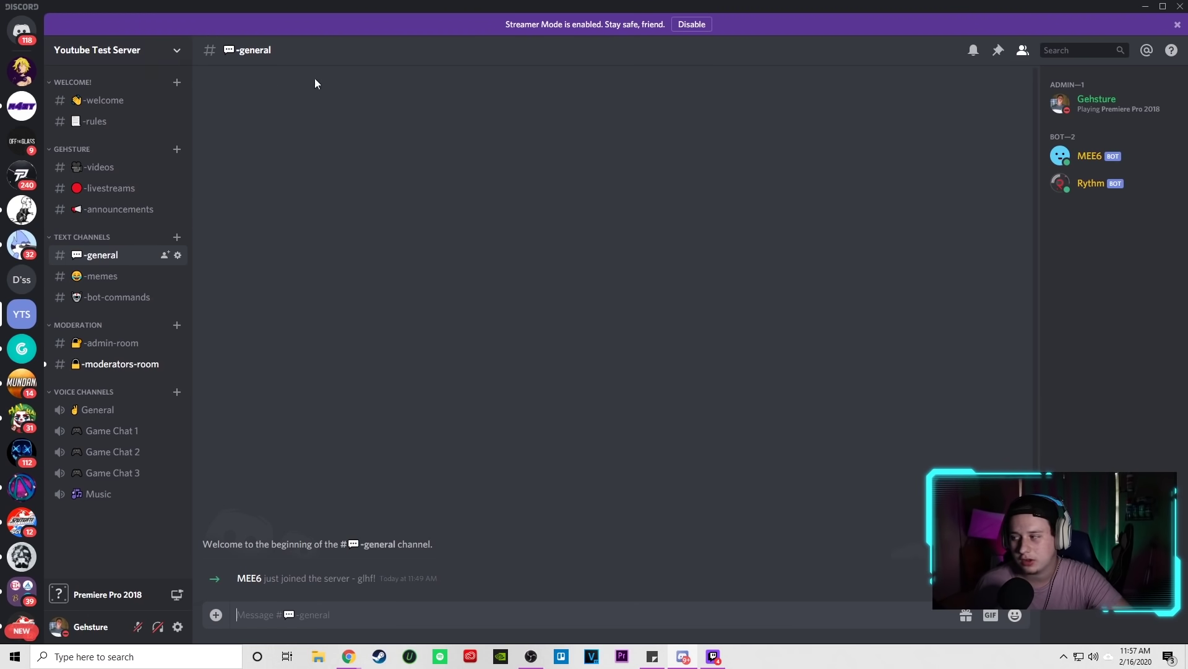
- View the owner's profile and roles on the Team Gehsture server, and return to the Youtube Test Server
click(21, 348)
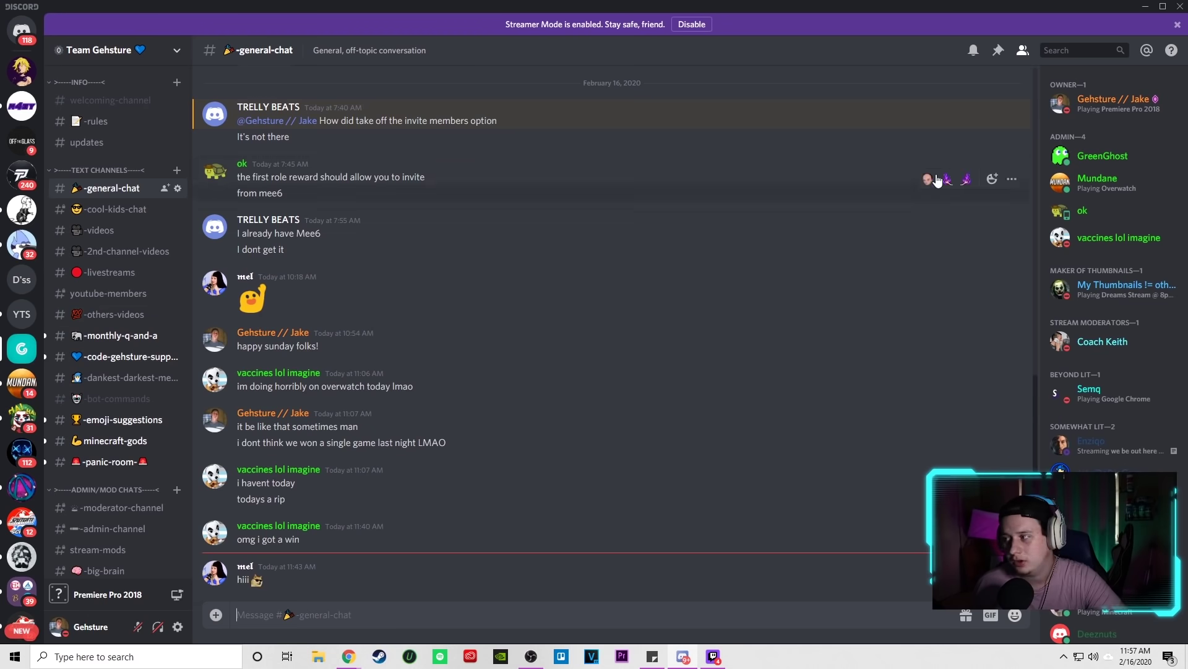
click(1108, 102)
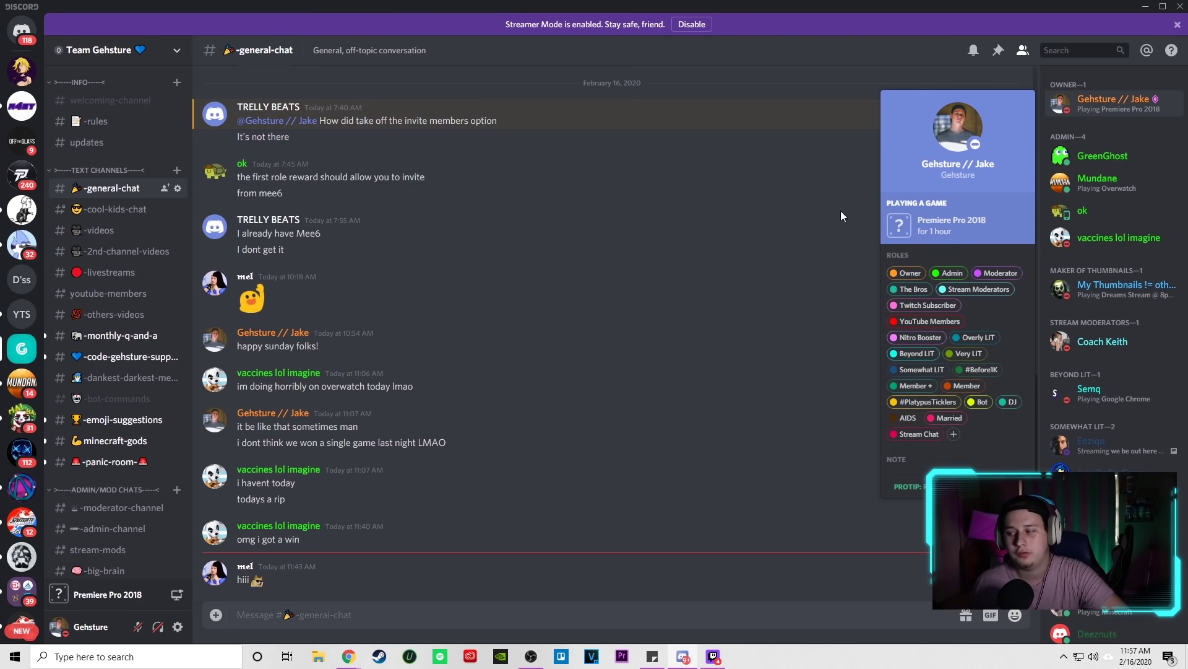
click(685, 257)
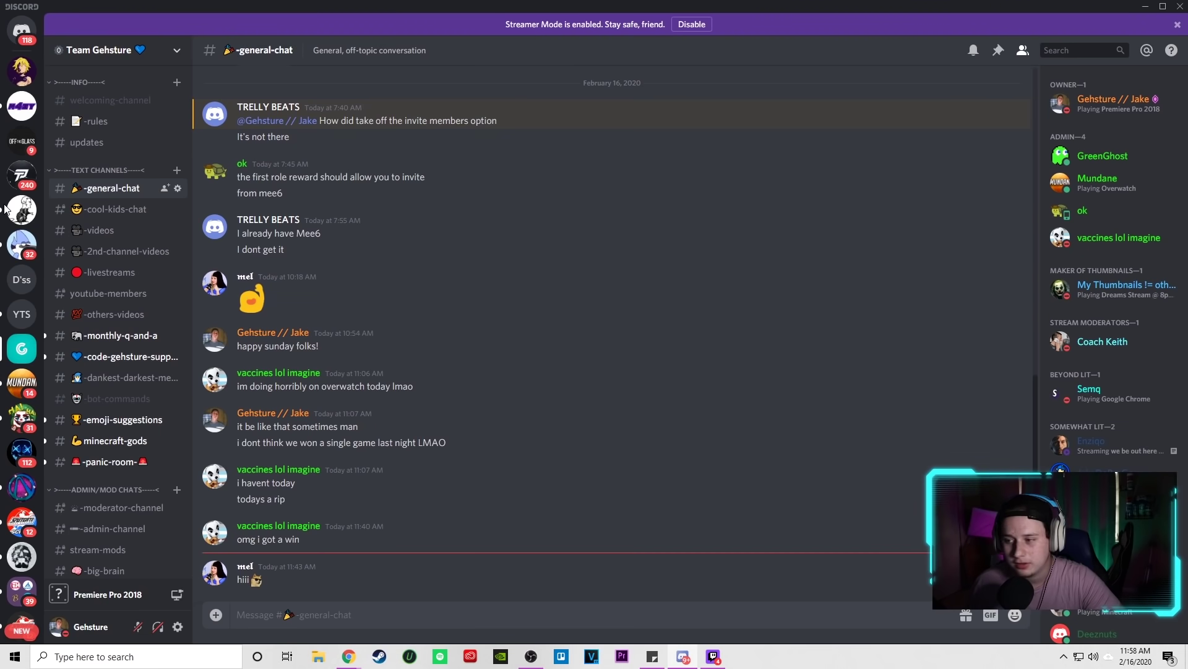
click(22, 314)
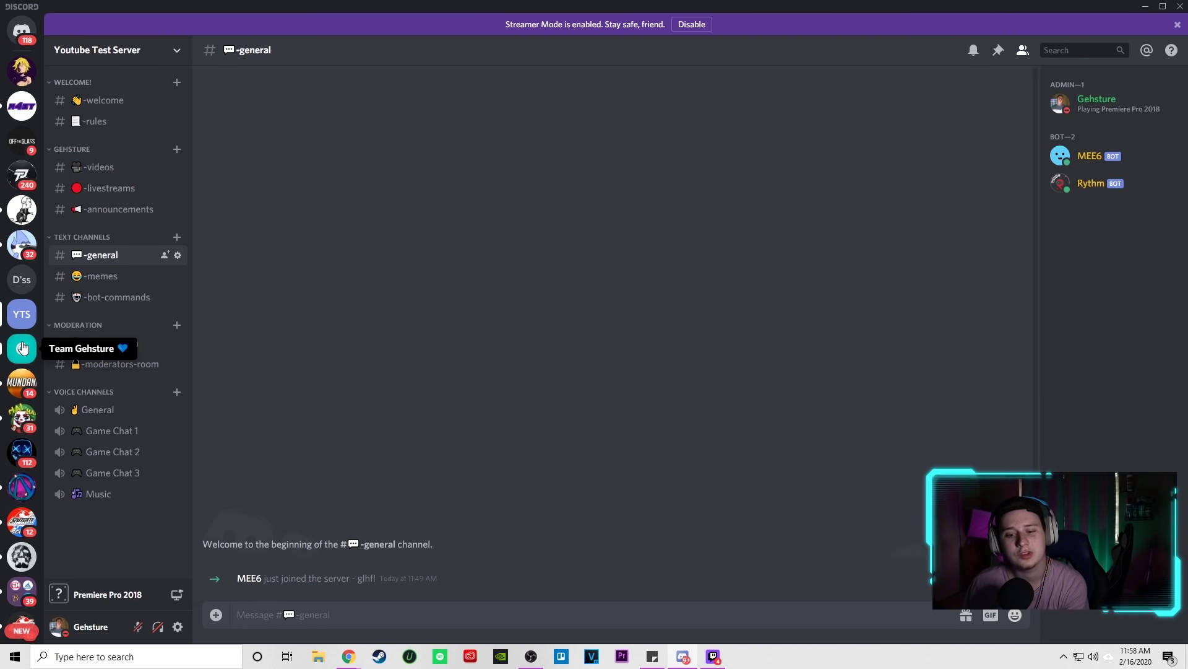
- Read through the rules channel on the Team Gehsture server, look over its channel list and return to general-chat
click(22, 348)
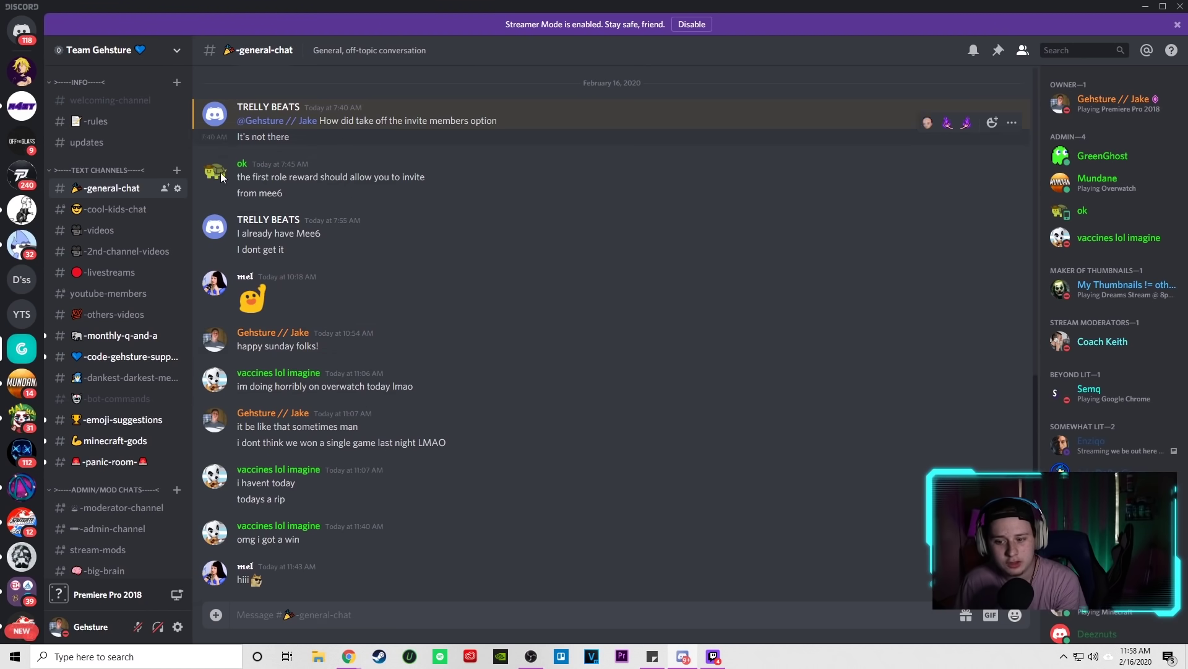
click(136, 122)
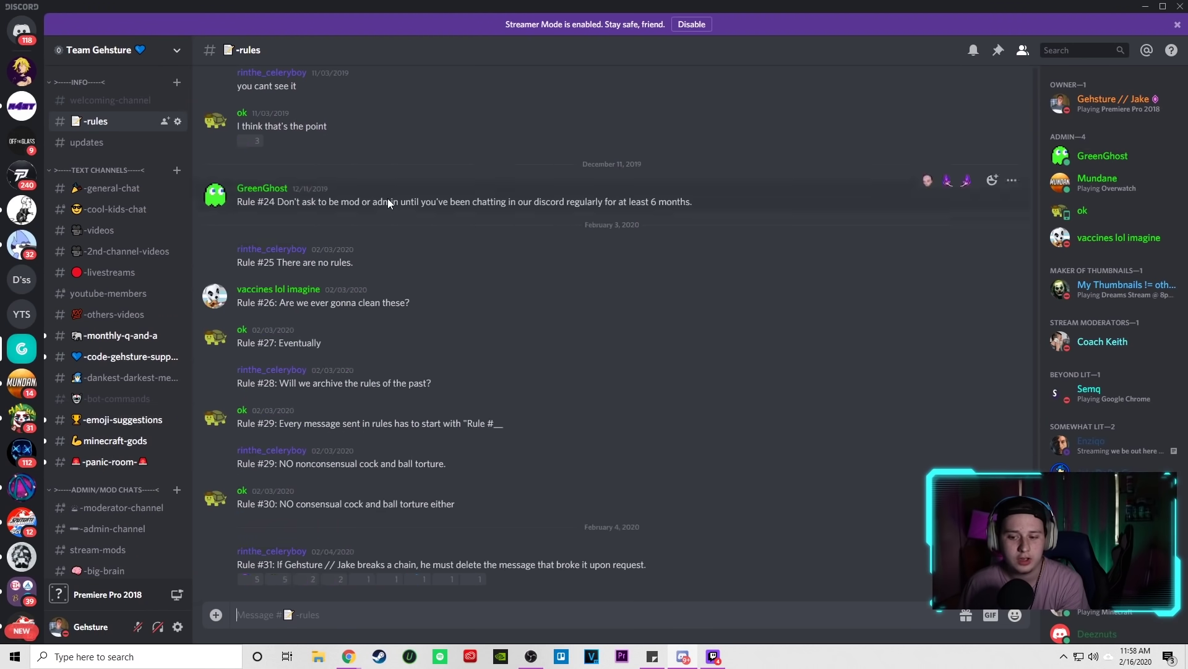
scroll(425, 217, up, 15)
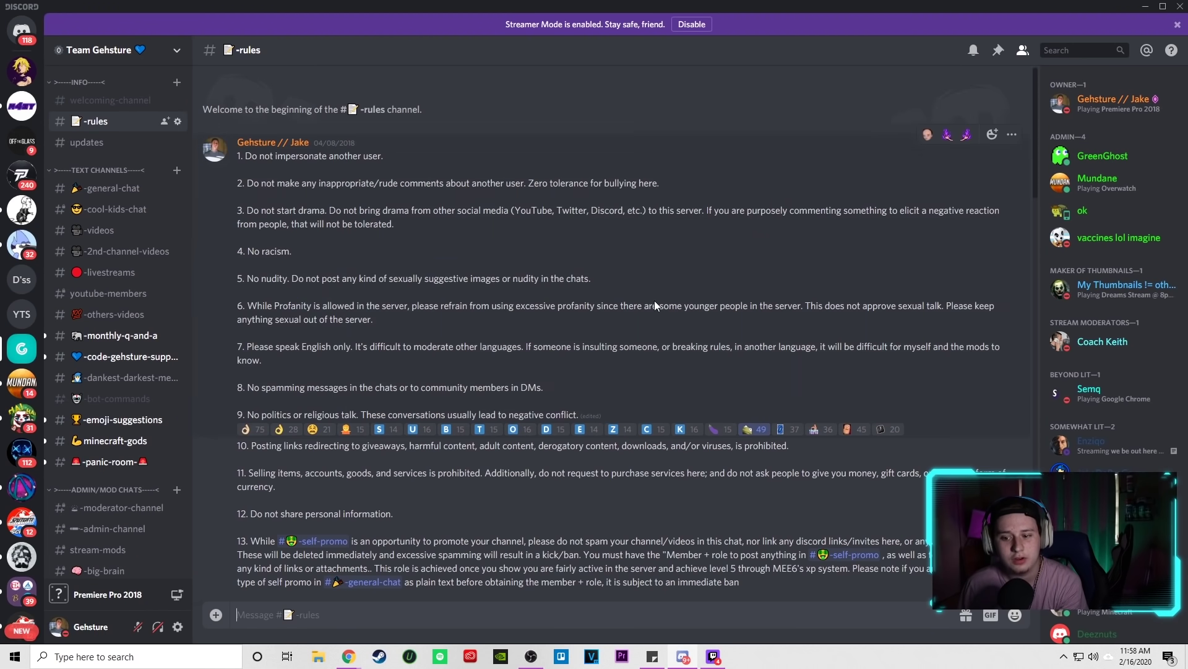
scroll(647, 317, down, 3)
scroll(426, 261, down, 15)
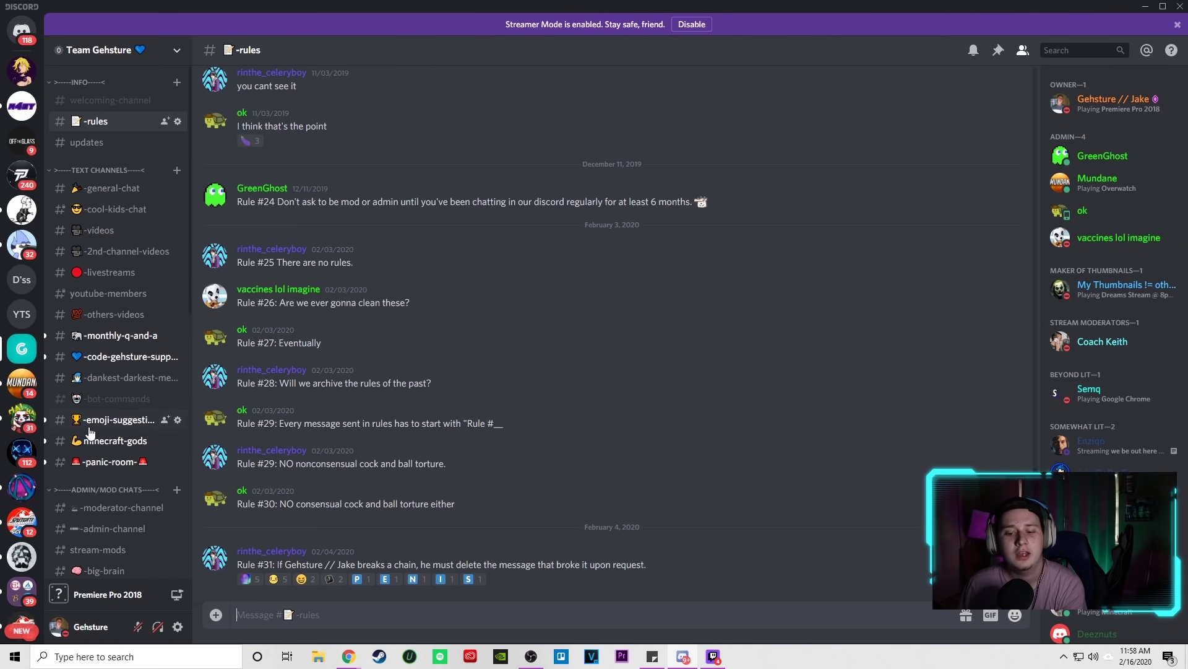
scroll(91, 442, down, 10)
scroll(110, 427, up, 10)
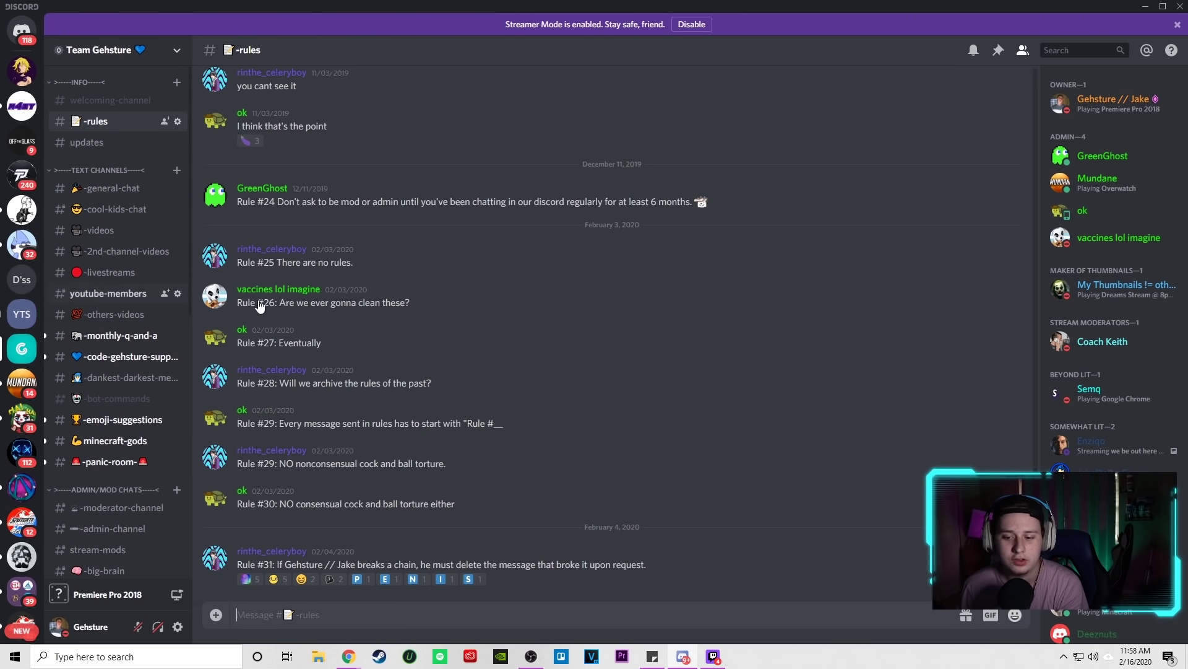
click(111, 188)
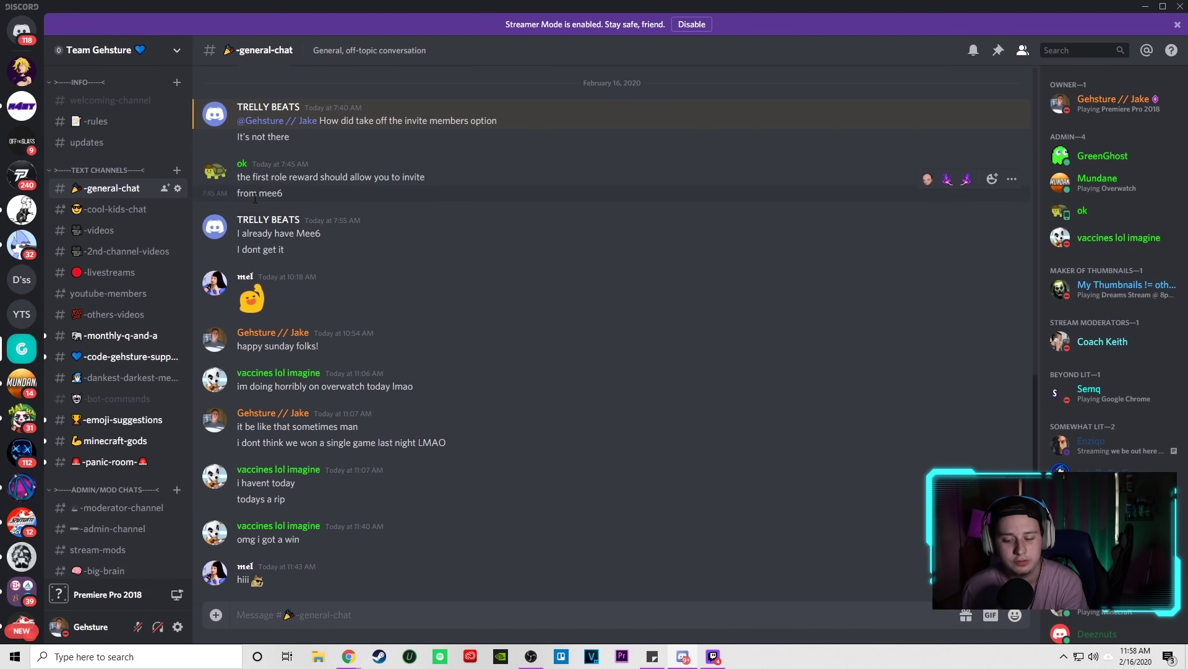